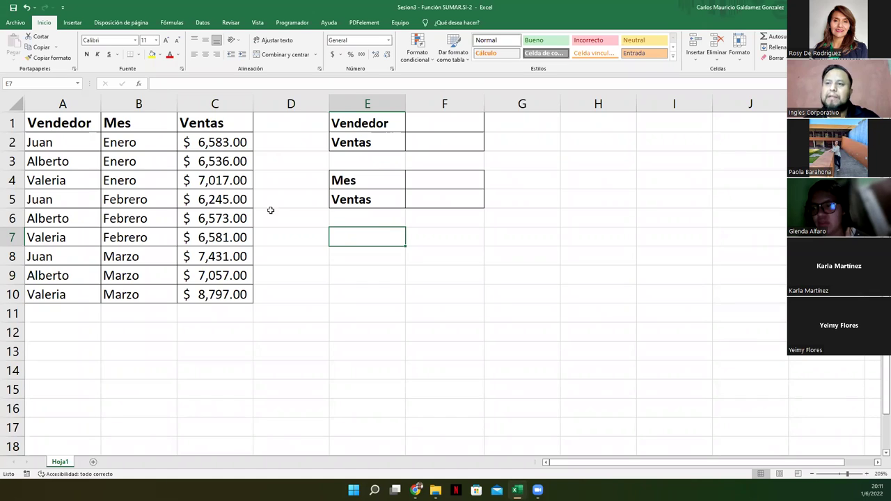
Review the Vendedor, Mes and Ventas headers and the Enero and Febrero rows of the sales table
{"action": "left_click", "coordinate": [66, 122]}
{"action": "left_click", "coordinate": [136, 123]}
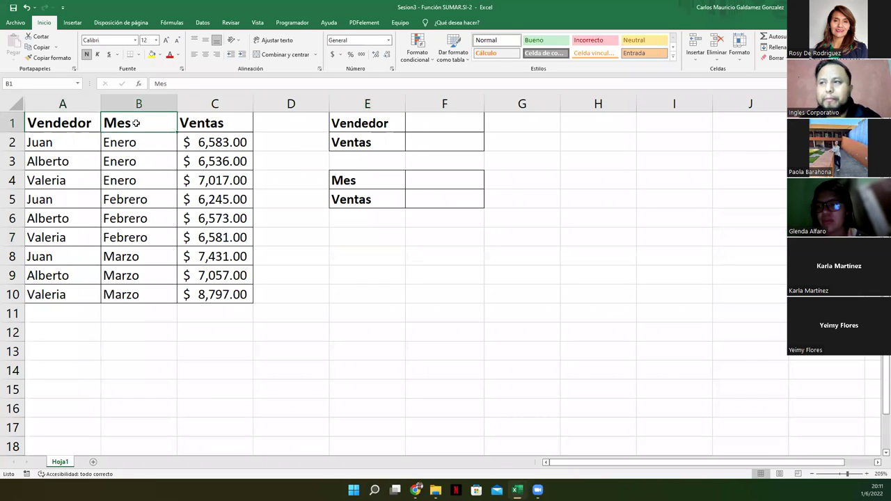
{"action": "left_click", "coordinate": [195, 123]}
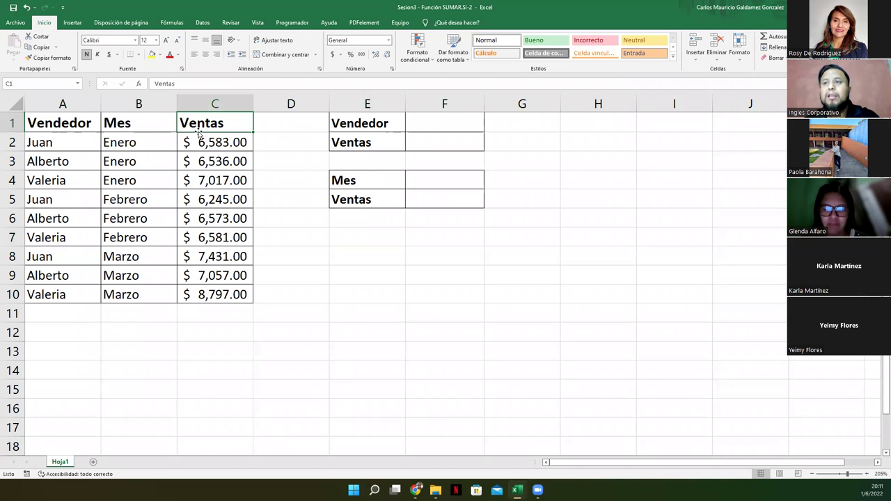
{"action": "left_click", "coordinate": [46, 146]}
{"action": "left_click", "coordinate": [44, 181], "text": "shift"}
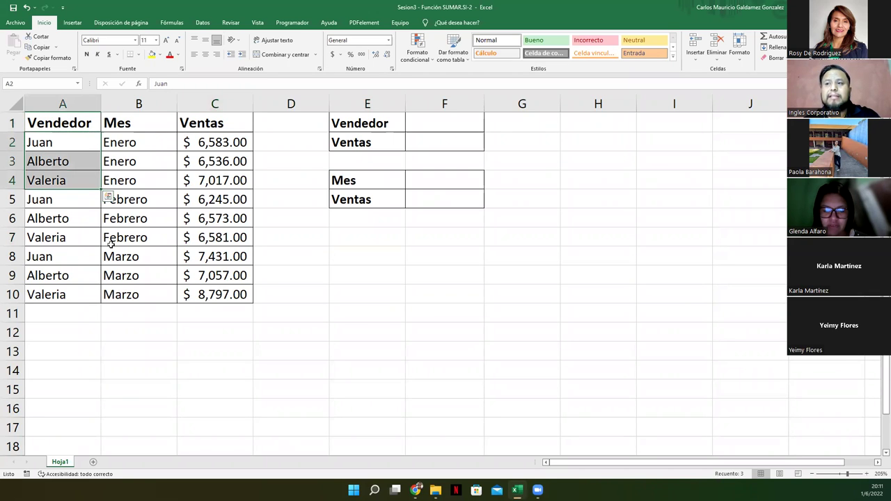
{"action": "left_click_drag", "start_coordinate": [117, 142], "coordinate": [137, 181]}
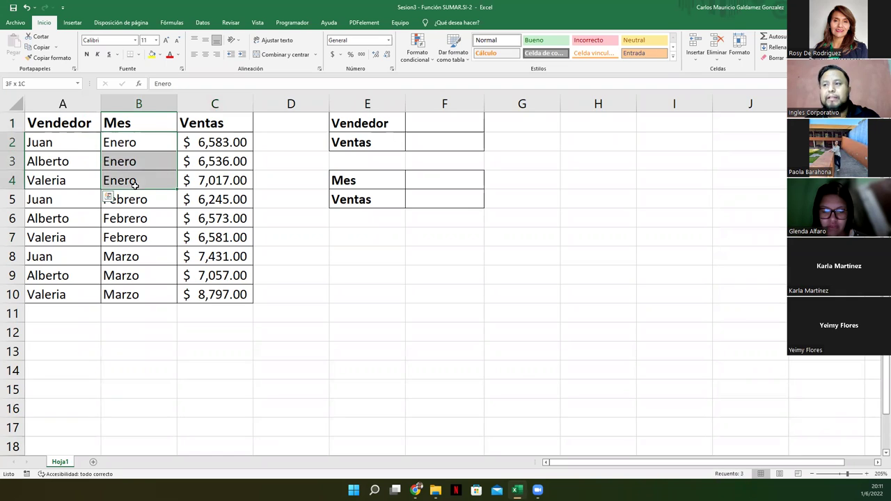
{"action": "left_click_drag", "start_coordinate": [215, 142], "coordinate": [215, 180]}
{"action": "left_click_drag", "start_coordinate": [66, 200], "coordinate": [65, 236]}
{"action": "left_click_drag", "start_coordinate": [132, 202], "coordinate": [209, 238]}
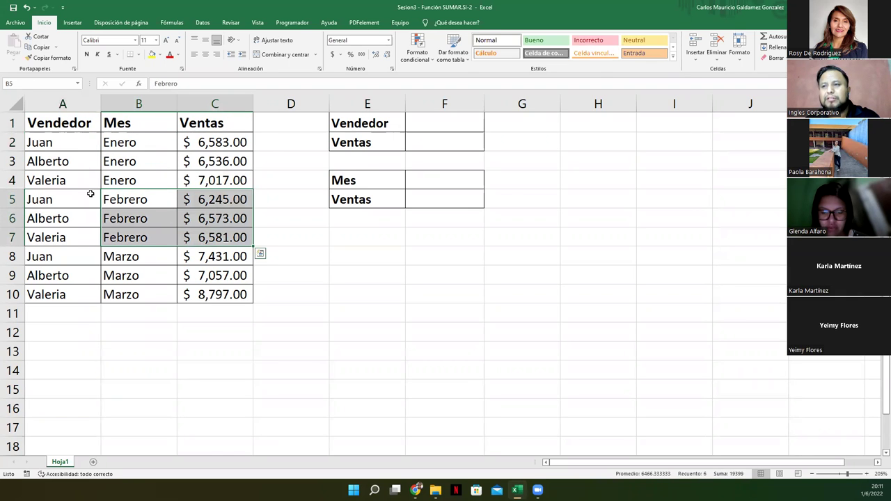
Apply a thick outside border (Borde exterior grueso) to each month's block: A8:C10, A5:C7 and A2:C4
{"action": "left_click", "coordinate": [67, 256]}
{"action": "left_click_drag", "start_coordinate": [137, 277], "coordinate": [214, 294]}
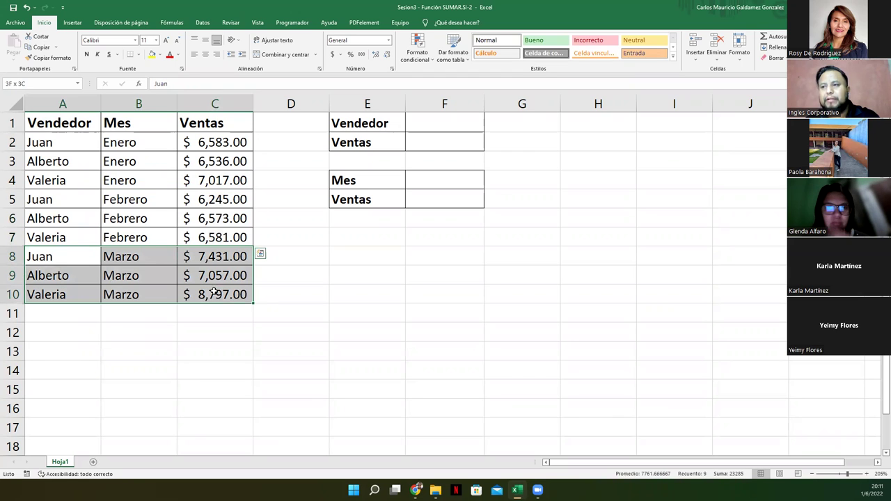
{"action": "left_click", "coordinate": [139, 54]}
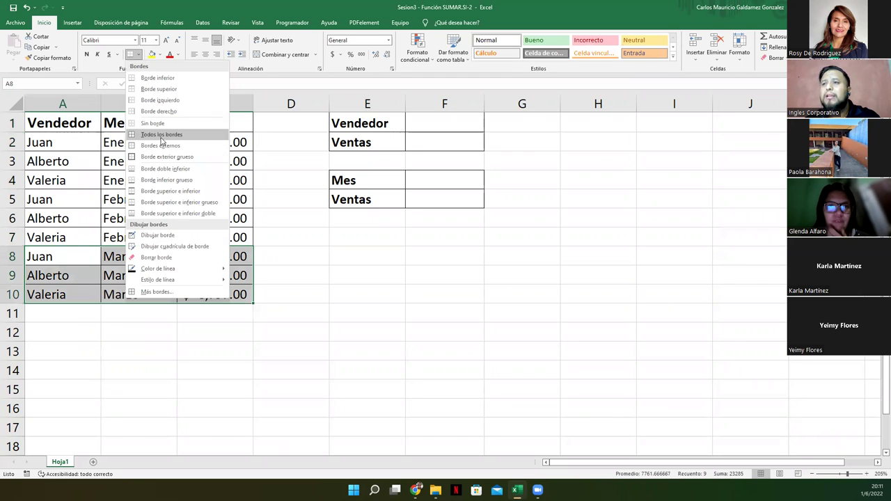
{"action": "left_click", "coordinate": [167, 157]}
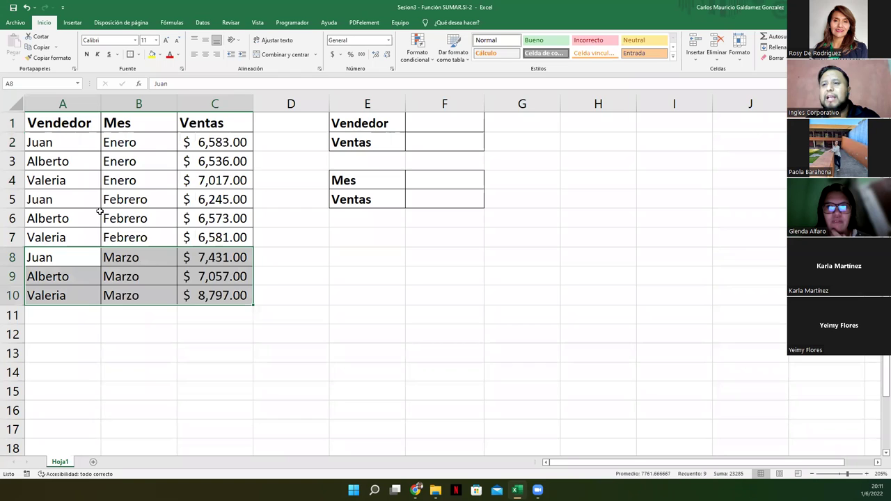
{"action": "left_click_drag", "start_coordinate": [73, 202], "coordinate": [214, 238]}
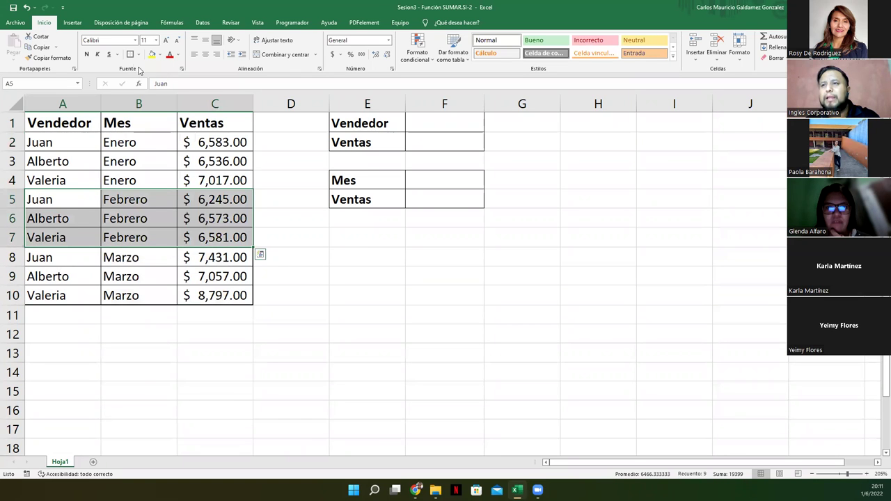
{"action": "left_click_drag", "start_coordinate": [81, 142], "coordinate": [197, 172]}
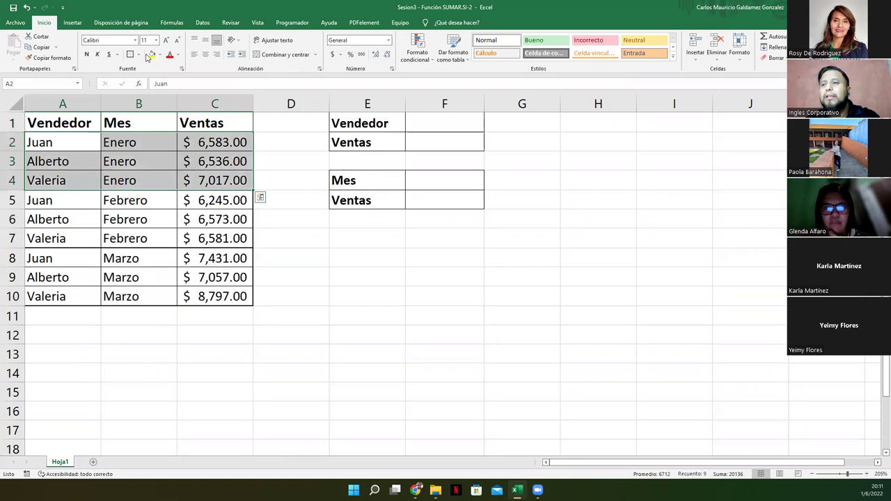
{"action": "left_click", "coordinate": [187, 237]}
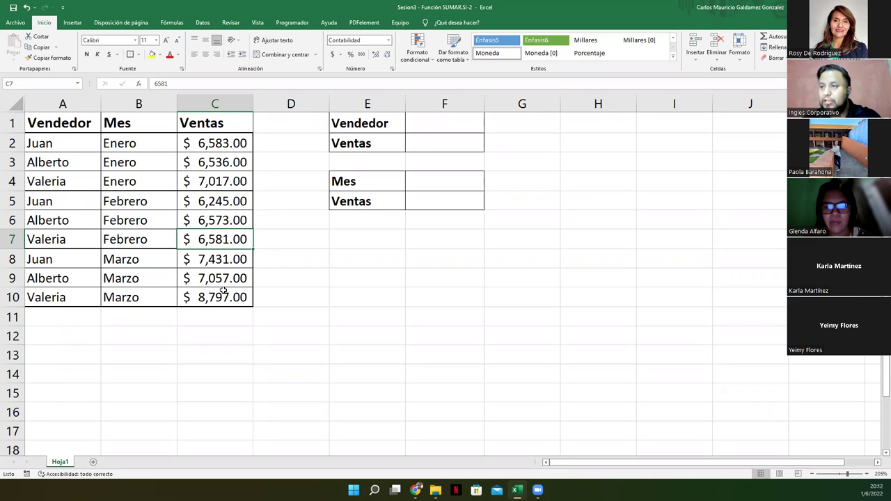
Examine the sales table's three columns and how the sellers' sales are grouped by month
{"action": "left_click_drag", "start_coordinate": [60, 123], "coordinate": [65, 299]}
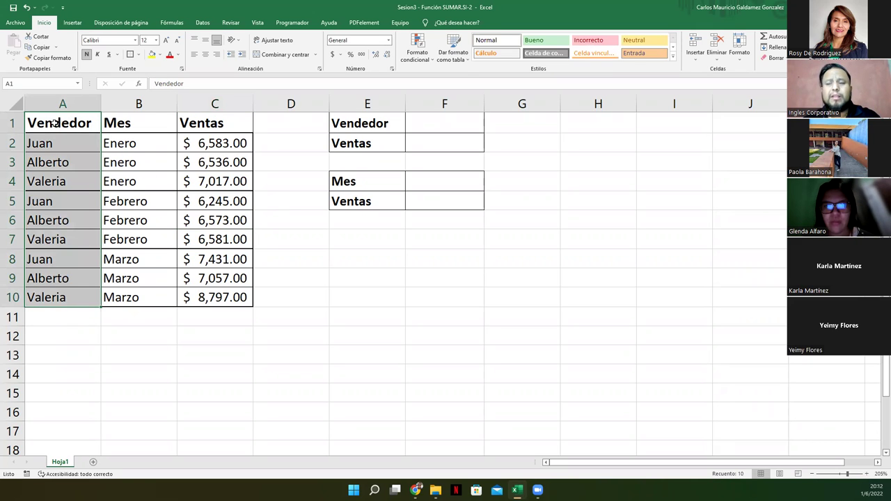
{"action": "left_click", "coordinate": [130, 122]}
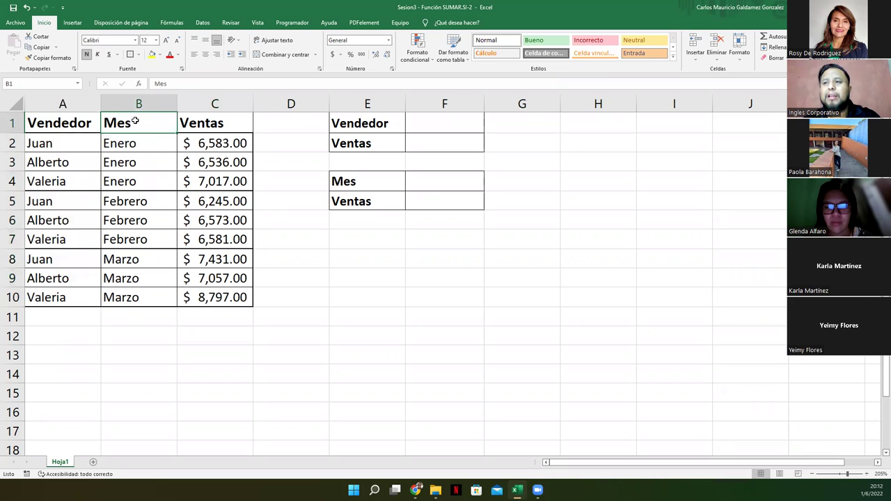
{"action": "left_click", "coordinate": [209, 123]}
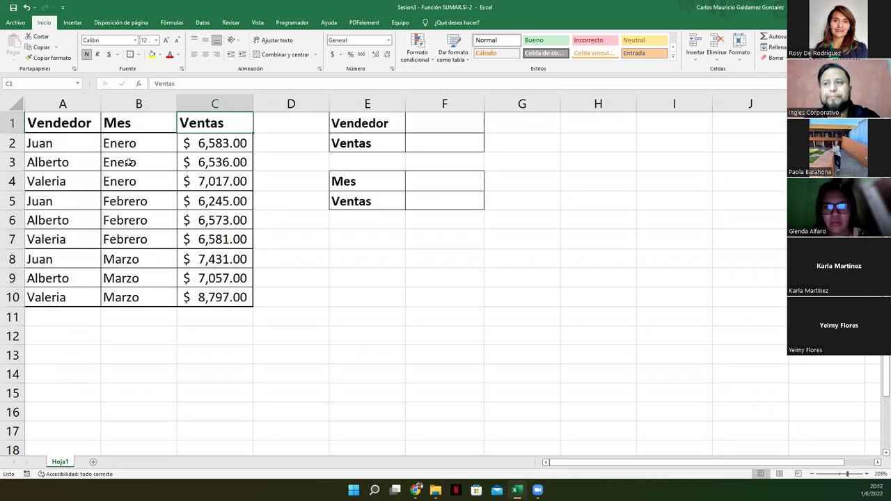
{"action": "left_click_drag", "start_coordinate": [74, 145], "coordinate": [59, 181]}
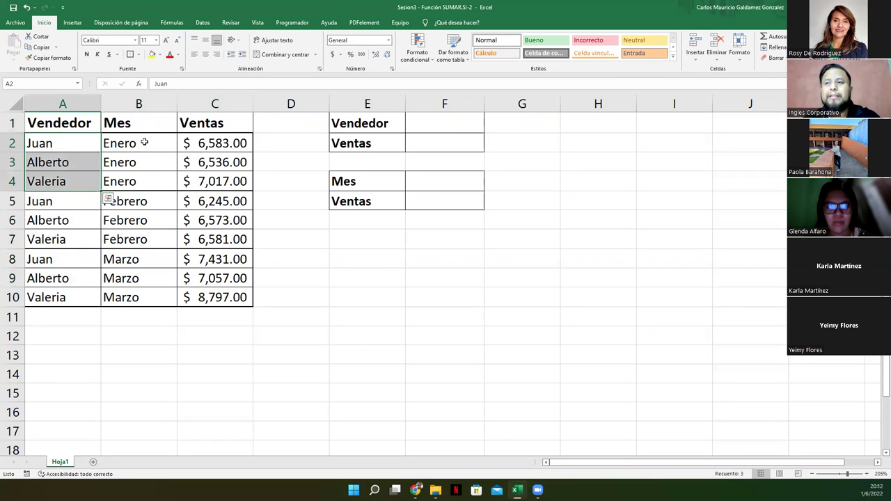
{"action": "left_click_drag", "start_coordinate": [143, 142], "coordinate": [149, 182]}
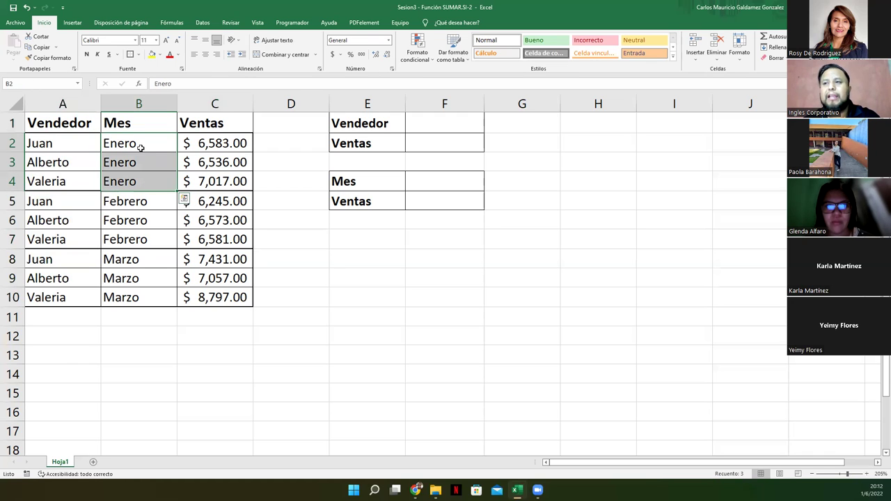
{"action": "left_click_drag", "start_coordinate": [197, 146], "coordinate": [207, 179]}
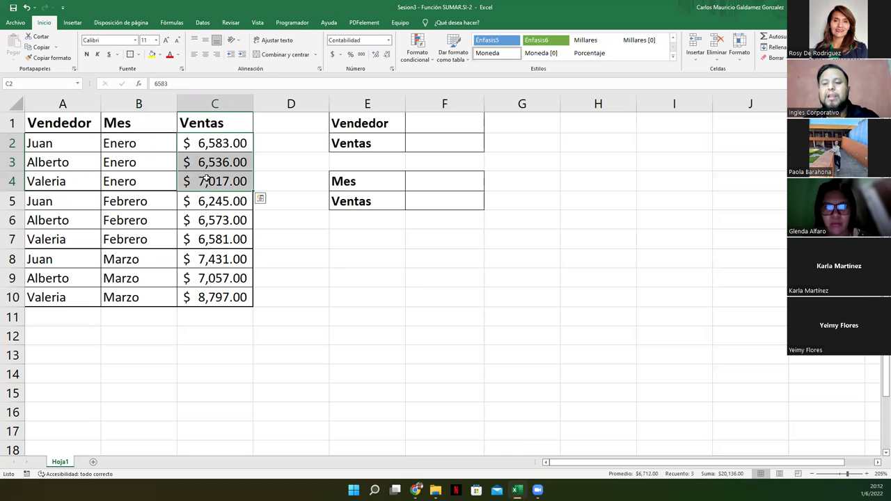
{"action": "left_click_drag", "start_coordinate": [98, 145], "coordinate": [199, 188]}
{"action": "left_click_drag", "start_coordinate": [70, 202], "coordinate": [199, 229]}
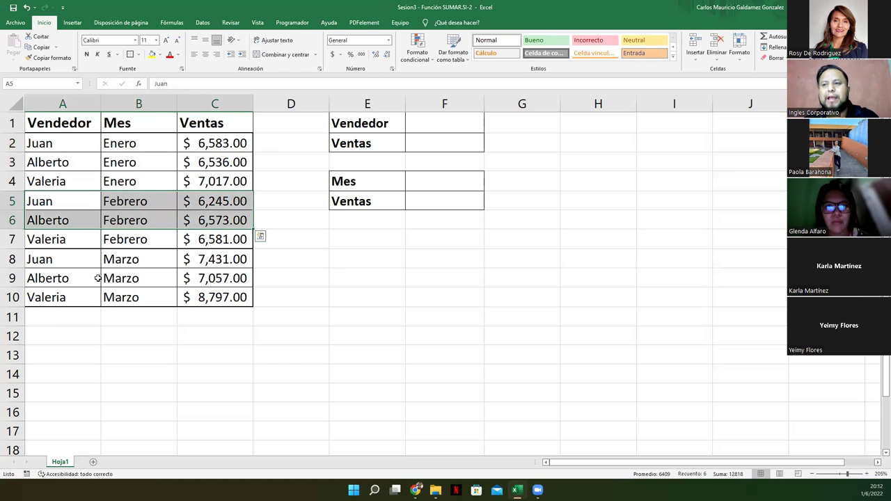
{"action": "left_click_drag", "start_coordinate": [98, 278], "coordinate": [213, 298]}
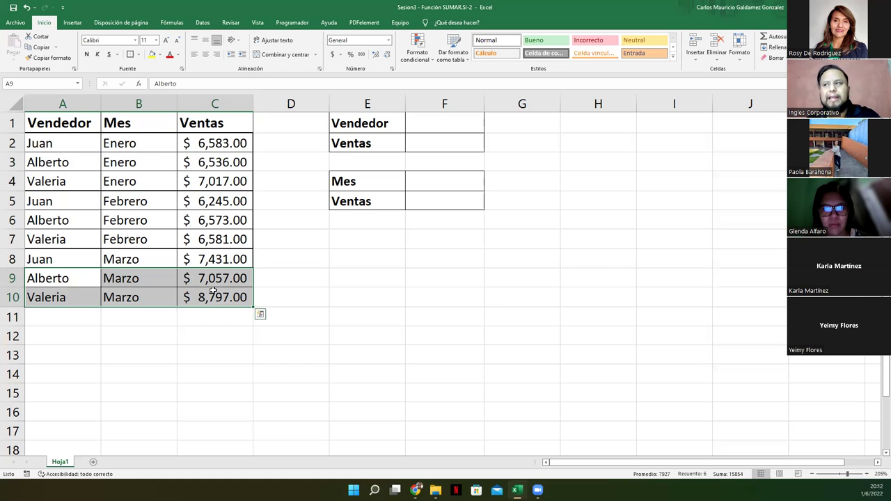
Examine the Vendedor and Ventas summary cells E1:F2 against the Vendedor and Ventas columns of the table
{"action": "left_click_drag", "start_coordinate": [355, 118], "coordinate": [424, 131]}
{"action": "left_click", "coordinate": [449, 124]}
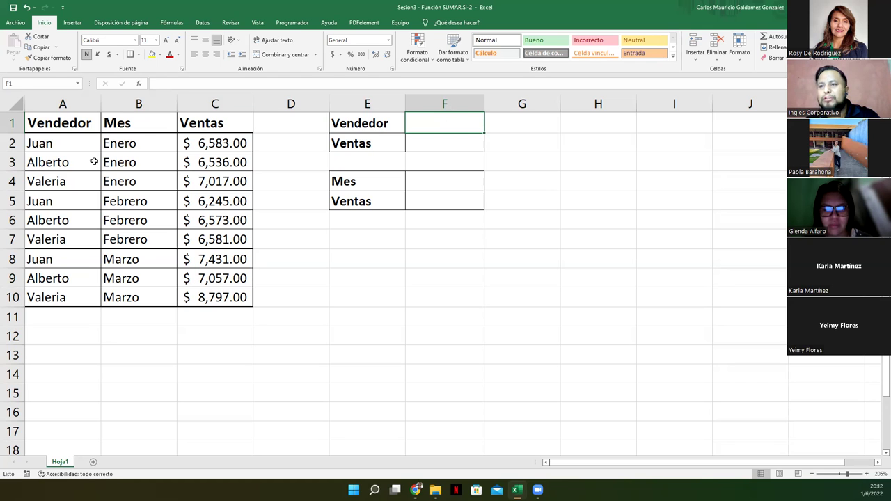
{"action": "left_click_drag", "start_coordinate": [70, 144], "coordinate": [72, 179]}
{"action": "left_click", "coordinate": [427, 121]}
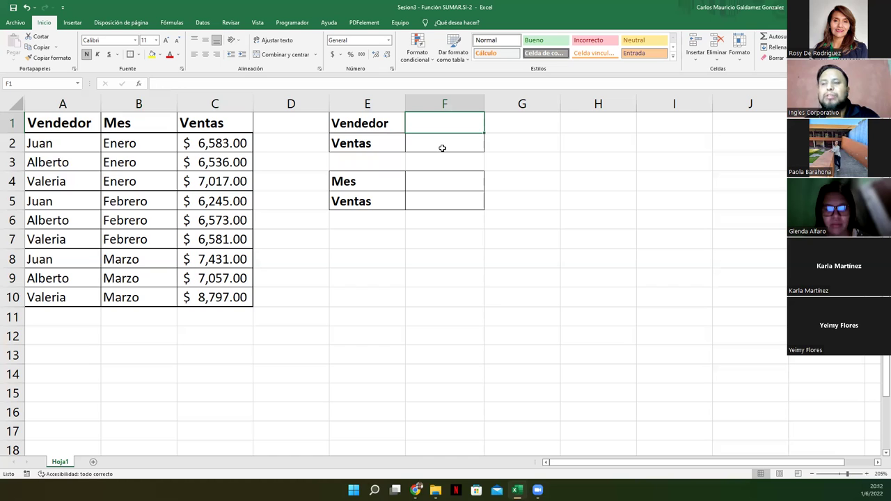
{"action": "left_click", "coordinate": [443, 148]}
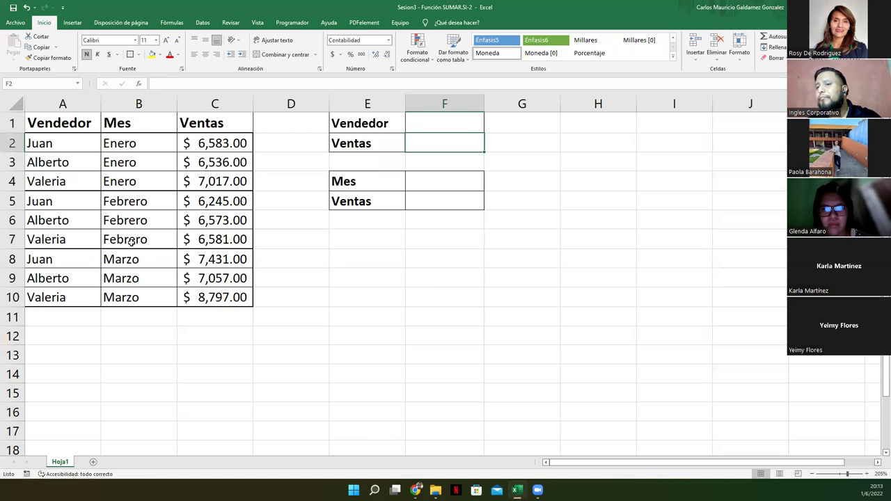
{"action": "left_click", "coordinate": [423, 128]}
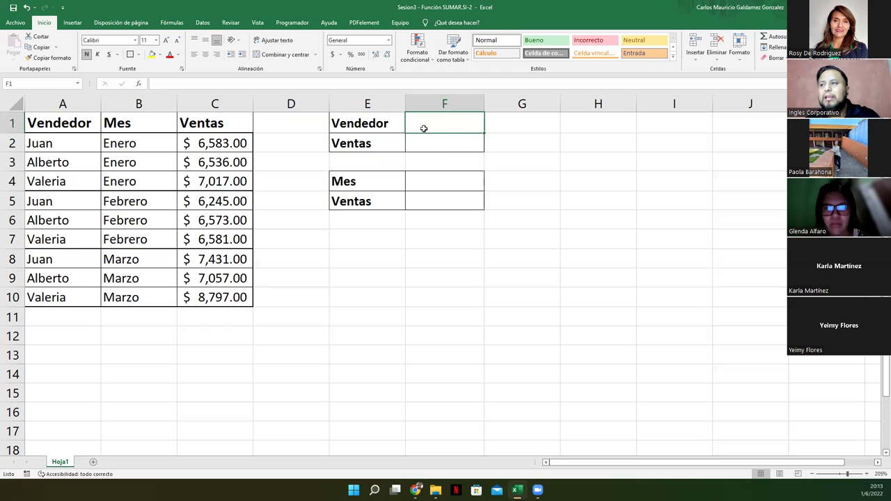
{"action": "left_click", "coordinate": [433, 146]}
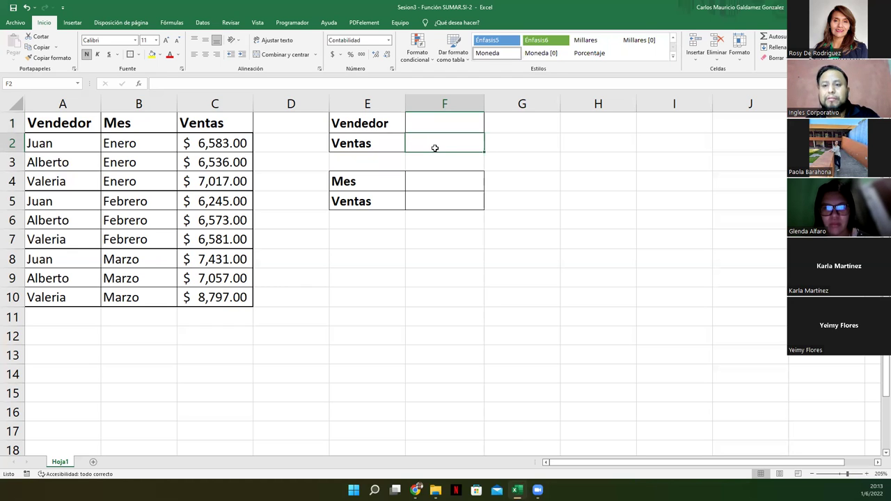
{"action": "left_click", "coordinate": [76, 124]}
{"action": "left_click_drag", "start_coordinate": [77, 150], "coordinate": [85, 301]}
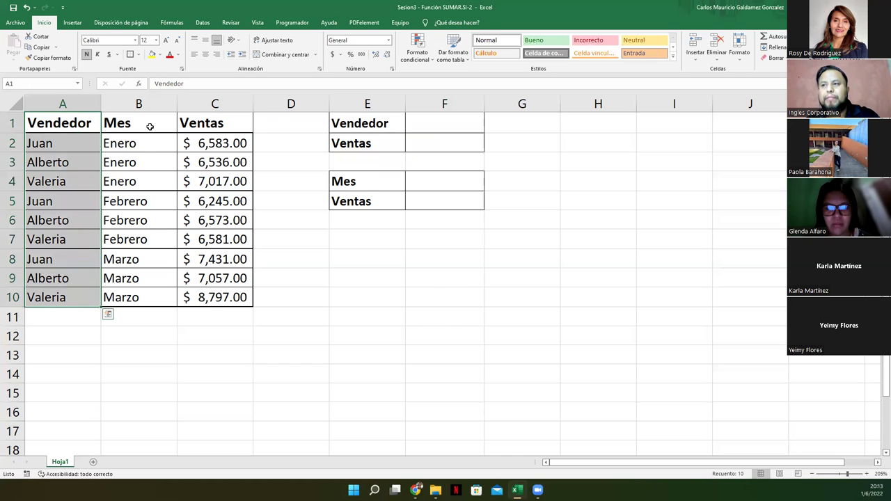
{"action": "left_click", "coordinate": [410, 123]}
{"action": "left_click_drag", "start_coordinate": [385, 125], "coordinate": [413, 139]}
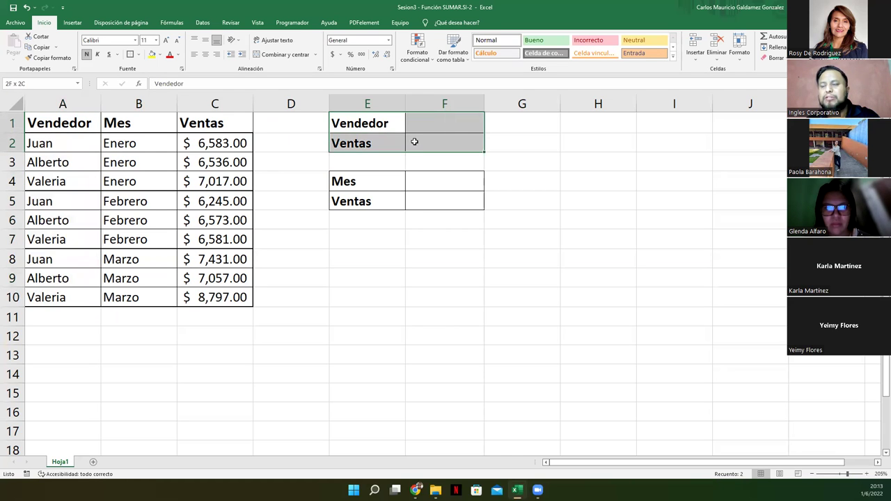
{"action": "left_click_drag", "start_coordinate": [60, 125], "coordinate": [70, 300]}
{"action": "left_click_drag", "start_coordinate": [221, 124], "coordinate": [221, 300]}
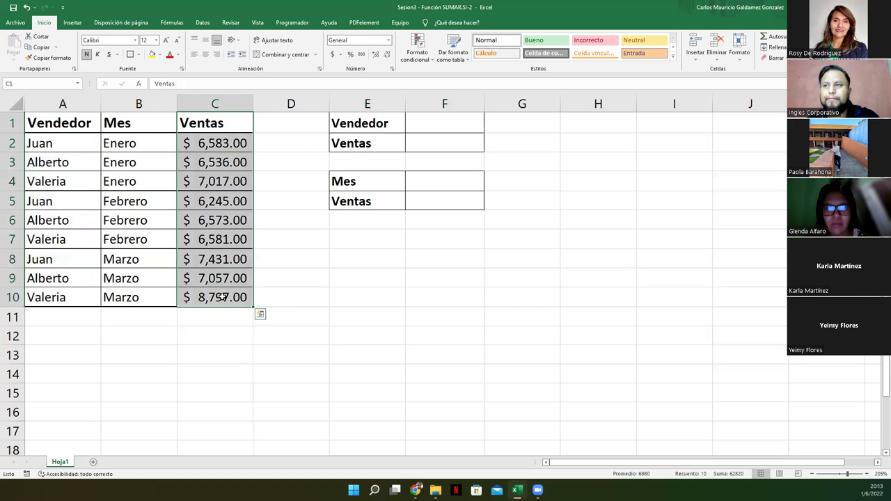
Enter =SUMAR.SI(A2:A10;F1;C2:C10) in F2 to total the Ventas amounts for the seller given in F1
{"action": "left_click", "coordinate": [431, 147]}
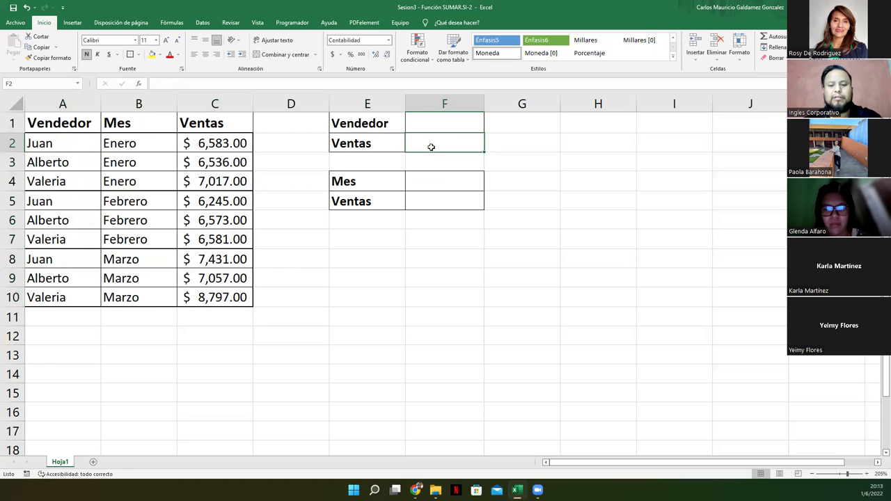
{"action": "type", "text": "=SUMAR"}
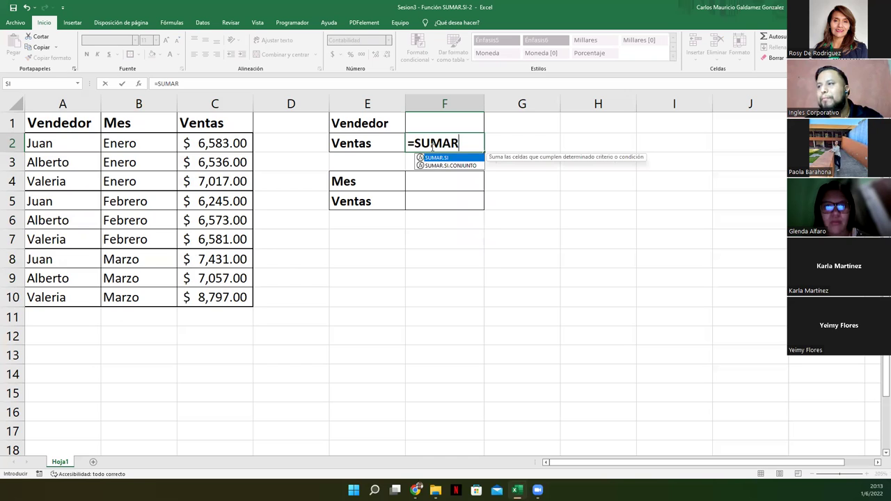
{"action": "type", "text": ".SI("}
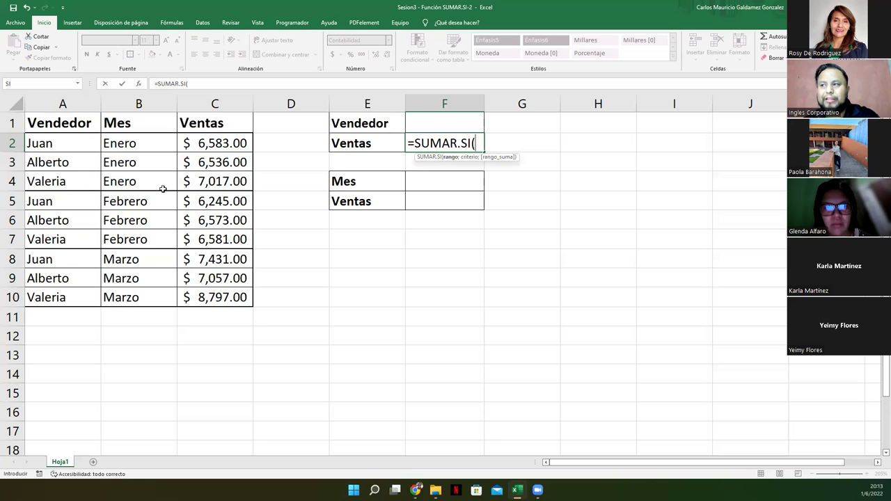
{"action": "left_click_drag", "start_coordinate": [59, 145], "coordinate": [51, 304]}
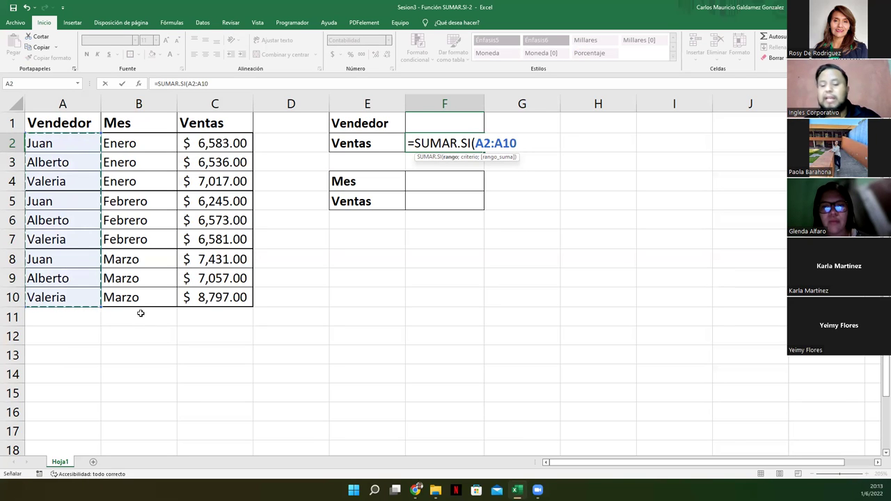
{"action": "type", "text": ";"}
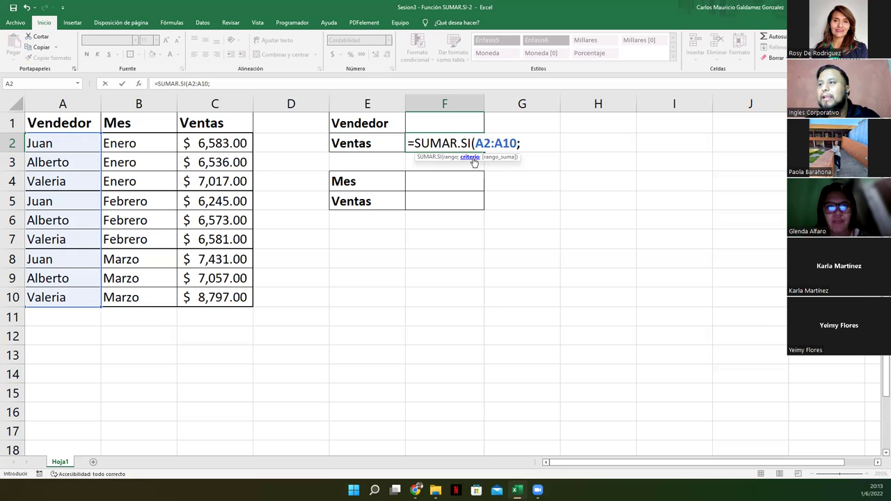
{"action": "left_click", "coordinate": [443, 121]}
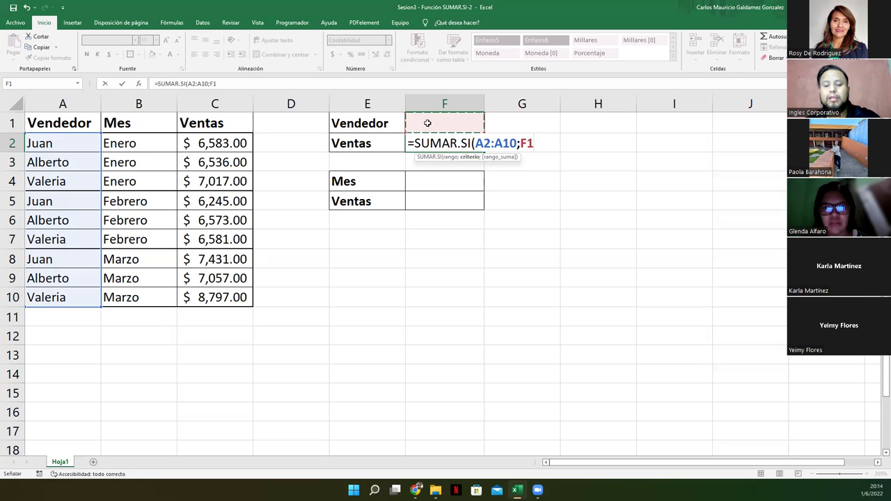
{"action": "type", "text": ";"}
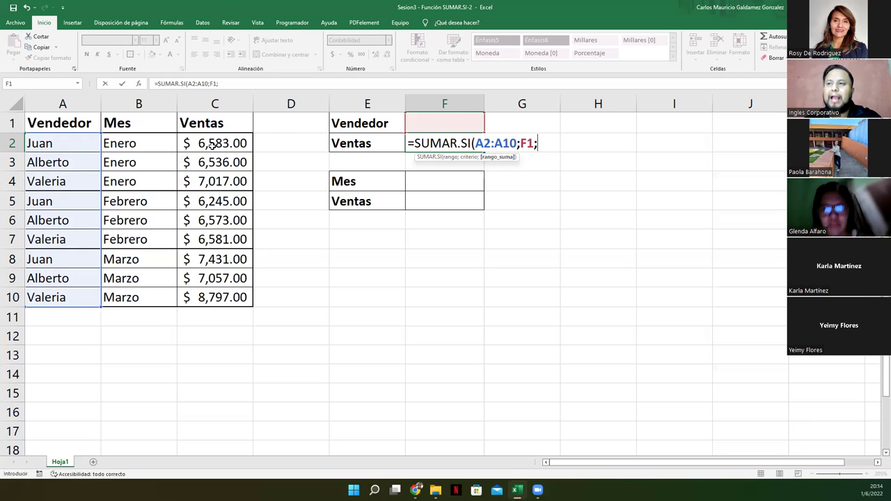
{"action": "left_click_drag", "start_coordinate": [203, 142], "coordinate": [219, 297]}
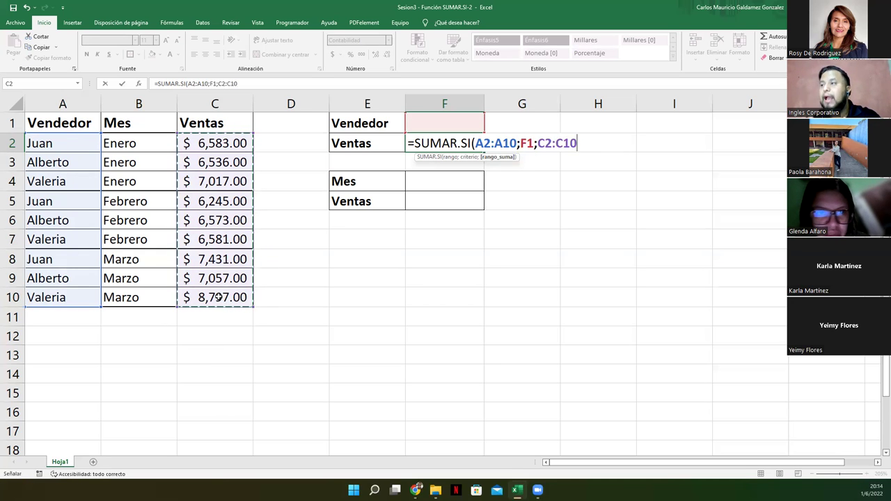
{"action": "type", "text": ")"}
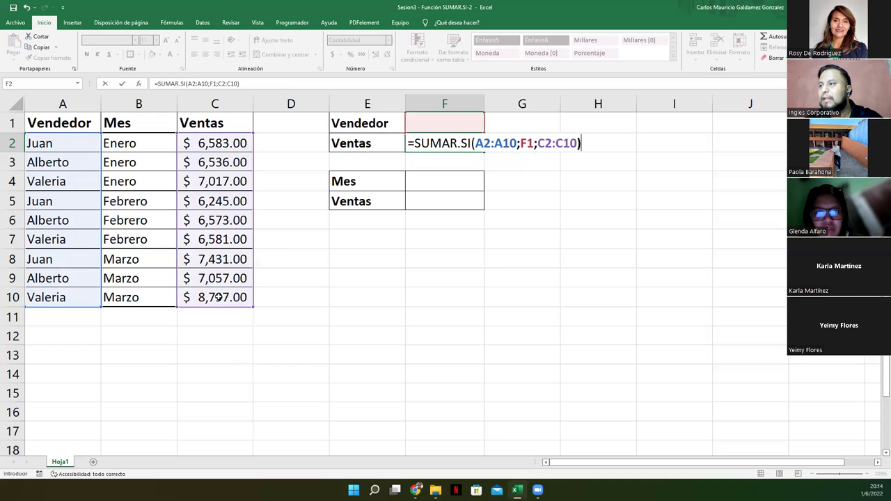
{"action": "key", "text": "Return"}
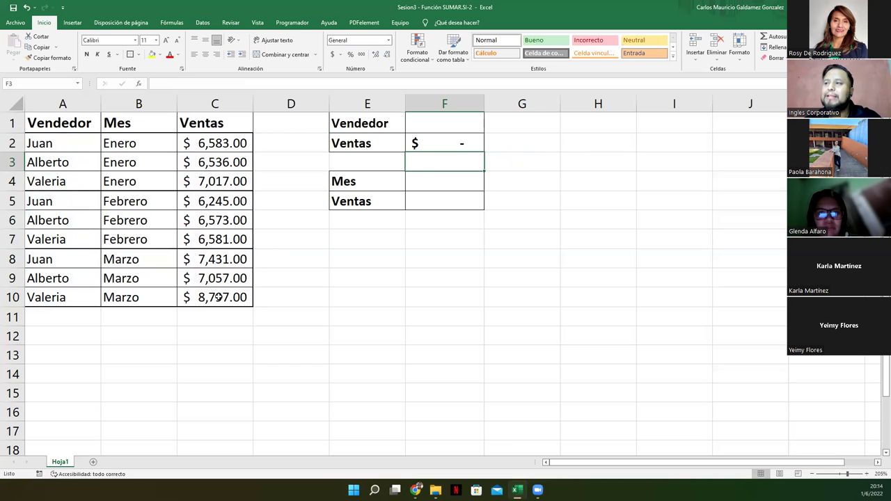
Examine the criterion argument F1 within the SUMAR.SI formula in F2
{"action": "left_click", "coordinate": [451, 143]}
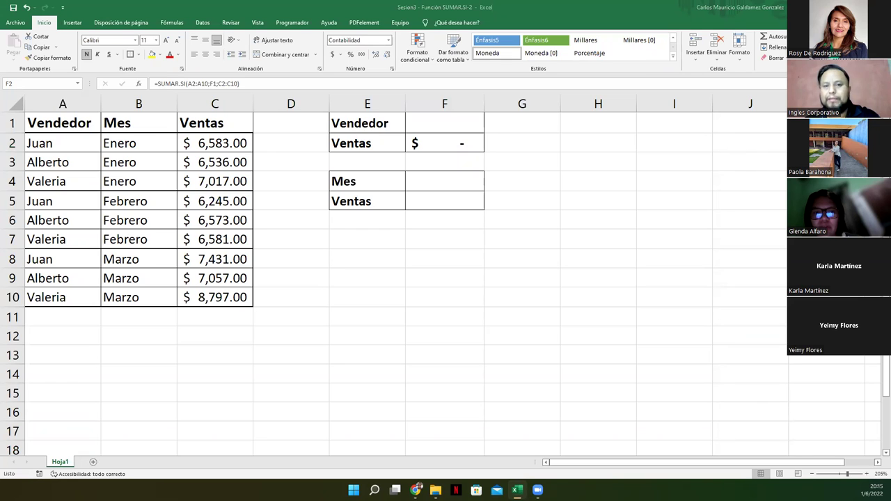
{"action": "left_click", "coordinate": [429, 147]}
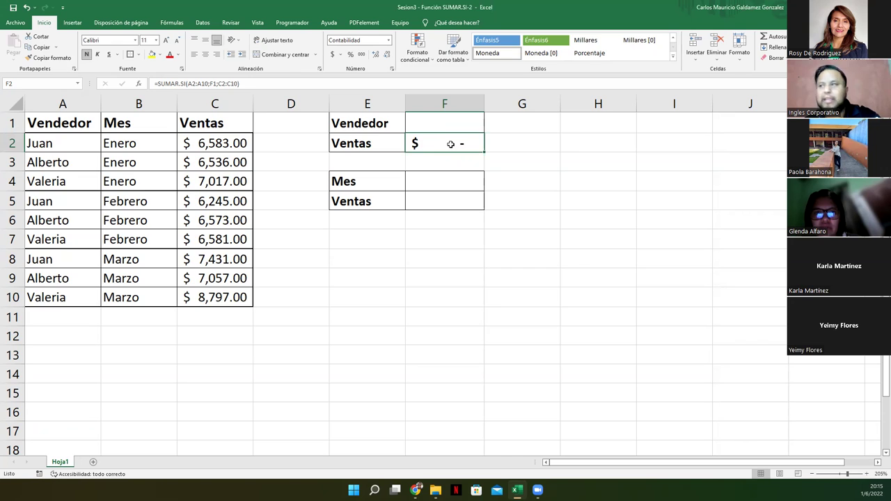
{"action": "key", "text": "F2"}
{"action": "type", "text": "2"}
{"action": "key", "text": "BackSpace"}
{"action": "left_click_drag", "start_coordinate": [520, 144], "coordinate": [536, 144]}
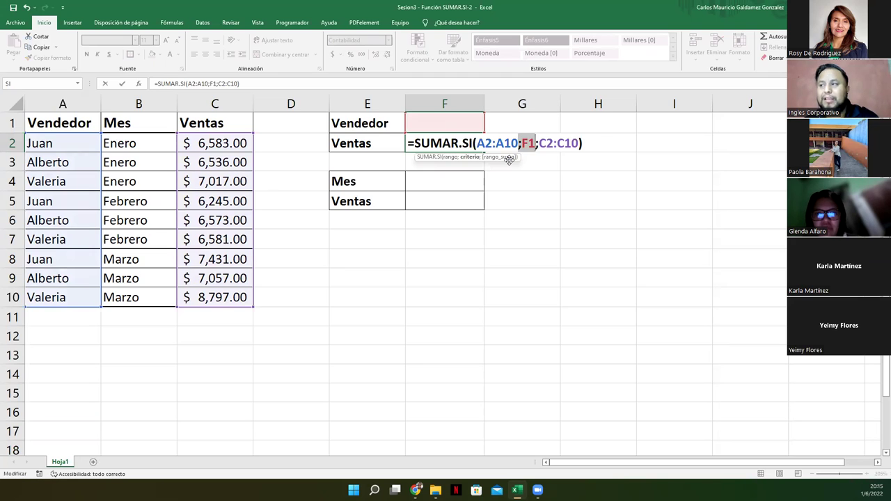
{"action": "key", "text": "ctrl+Return"}
Enter the first listed seller's name as the Vendedor criterion in F1
{"action": "left_click", "coordinate": [447, 124]}
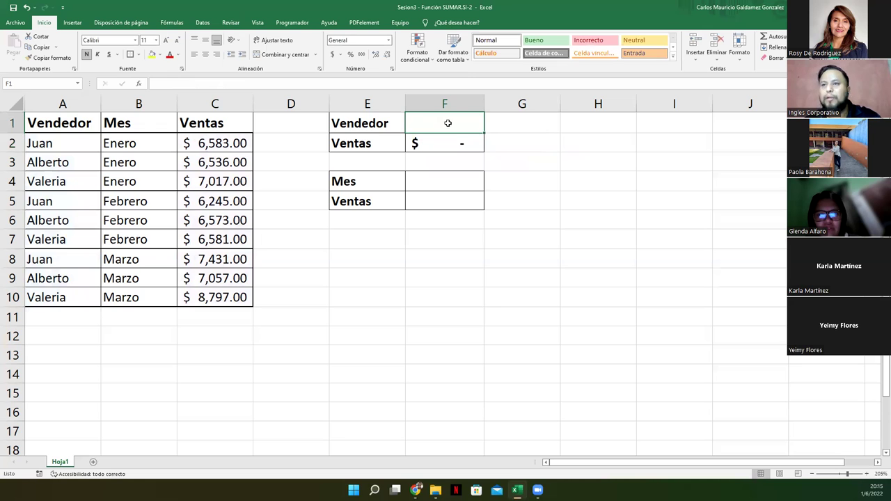
{"action": "type", "text": "jUAN"}
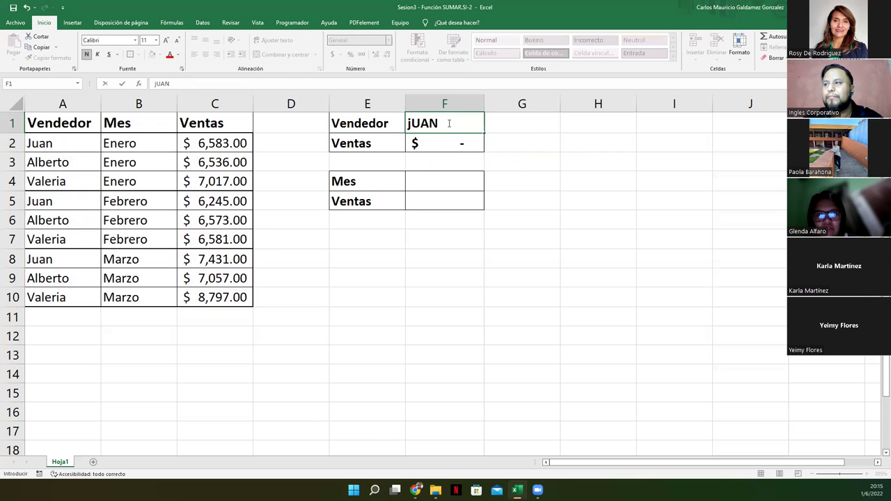
{"action": "key", "text": "Return"}
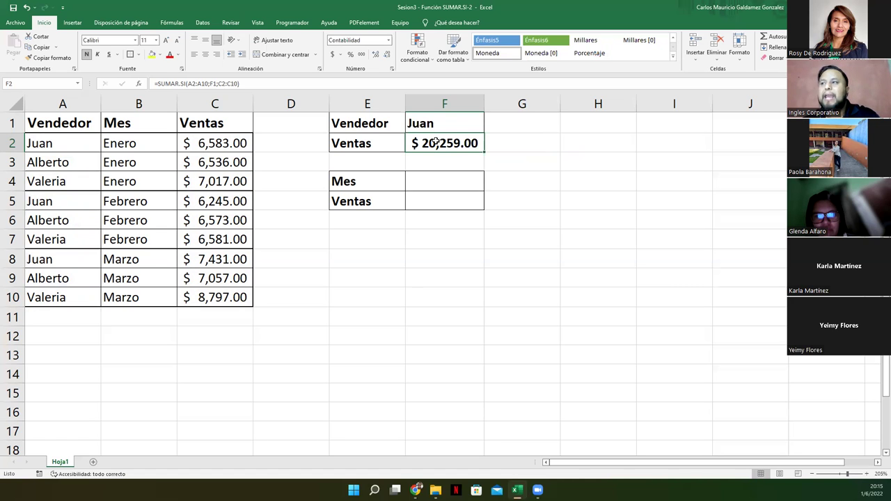
Examine how the formula in F2 uses the seller's name in F1 as its criterion
{"action": "left_click", "coordinate": [453, 121]}
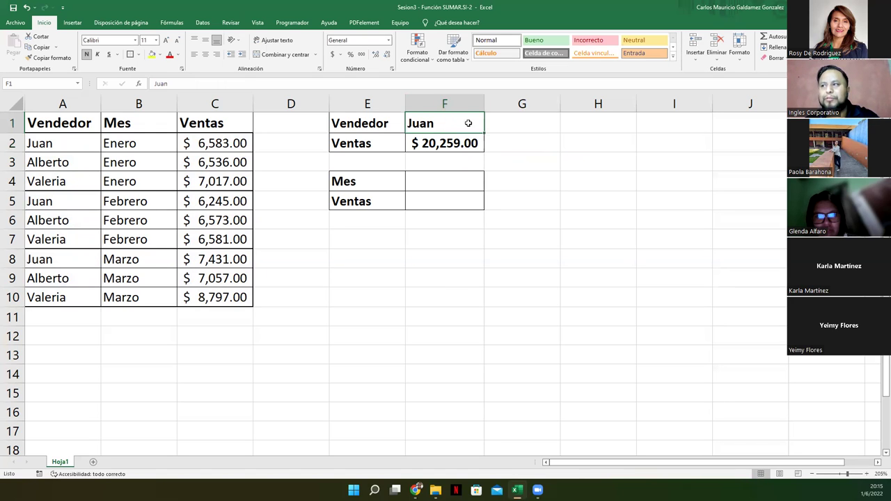
{"action": "left_click", "coordinate": [457, 144]}
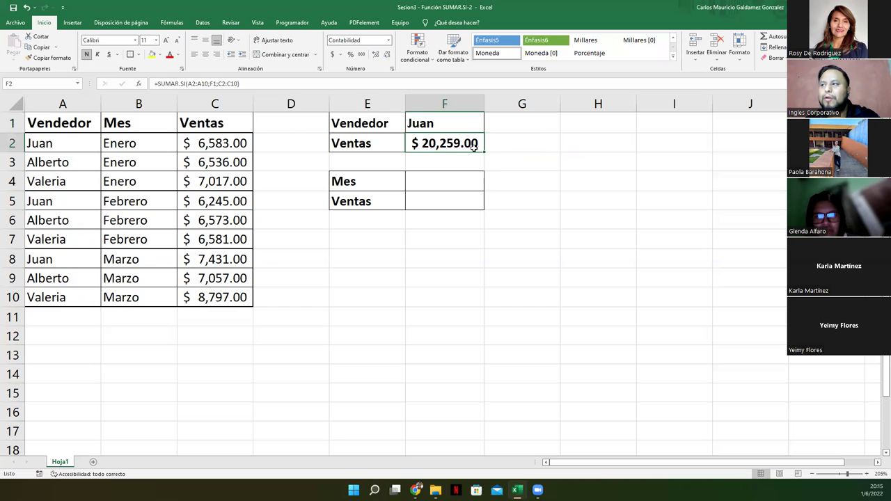
{"action": "left_click", "coordinate": [213, 84]}
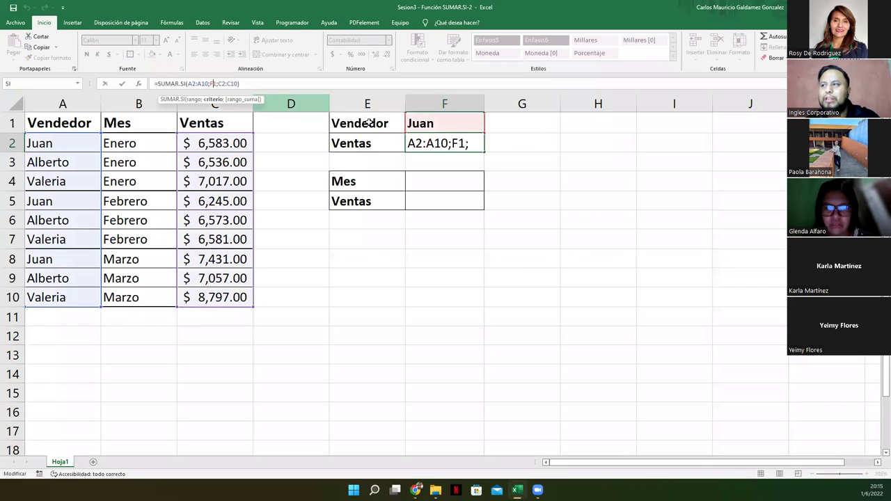
{"action": "double_click", "coordinate": [459, 143]}
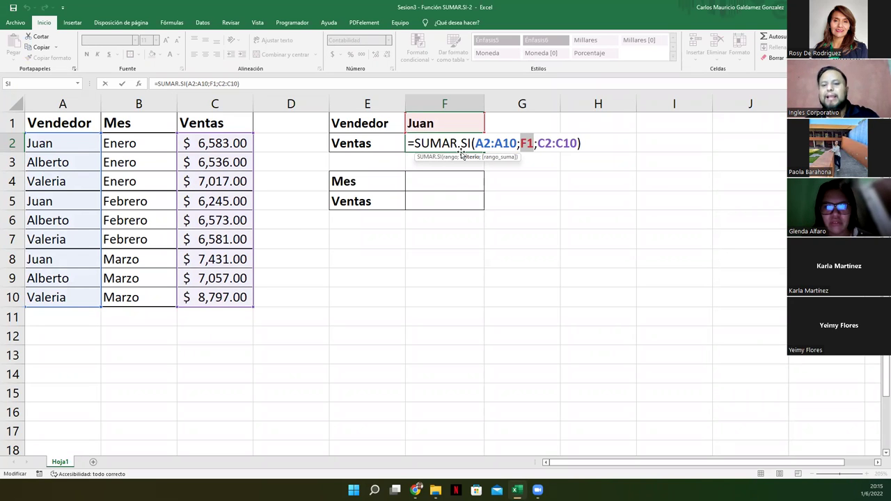
{"action": "key", "text": "Right"}
Clear the Vendedor criterion in F1 and enter the name of the seller listed in row 3
{"action": "left_click", "coordinate": [451, 126]}
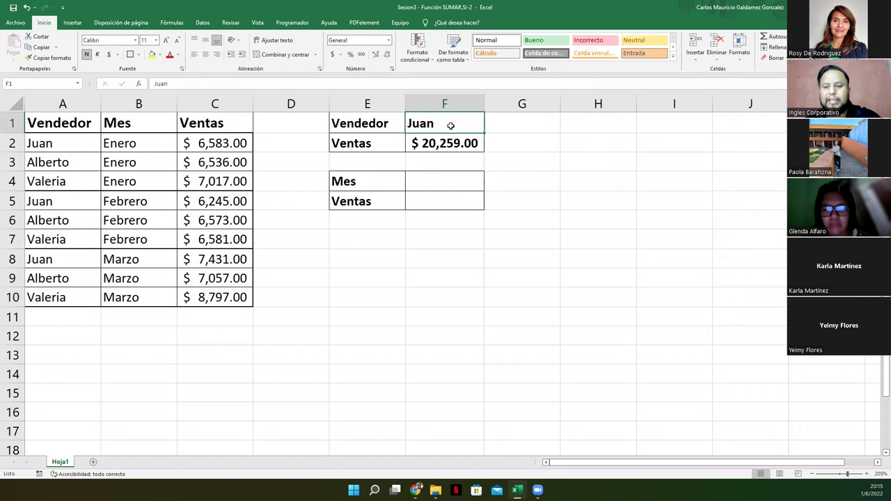
{"action": "key", "text": "Delete"}
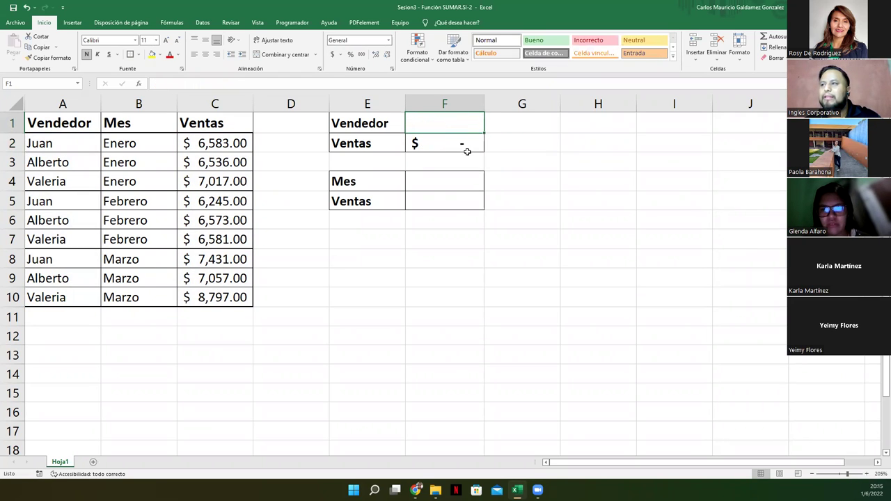
{"action": "left_click", "coordinate": [433, 141]}
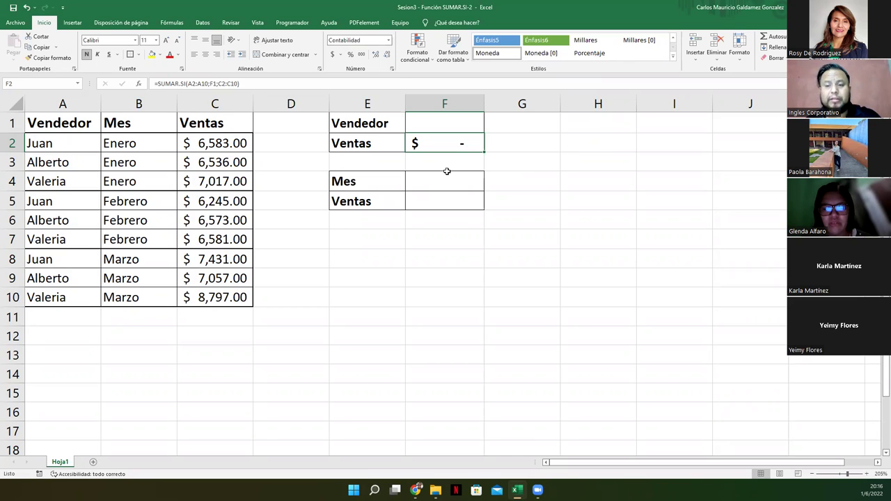
{"action": "left_click", "coordinate": [447, 124]}
{"action": "left_click", "coordinate": [450, 146]}
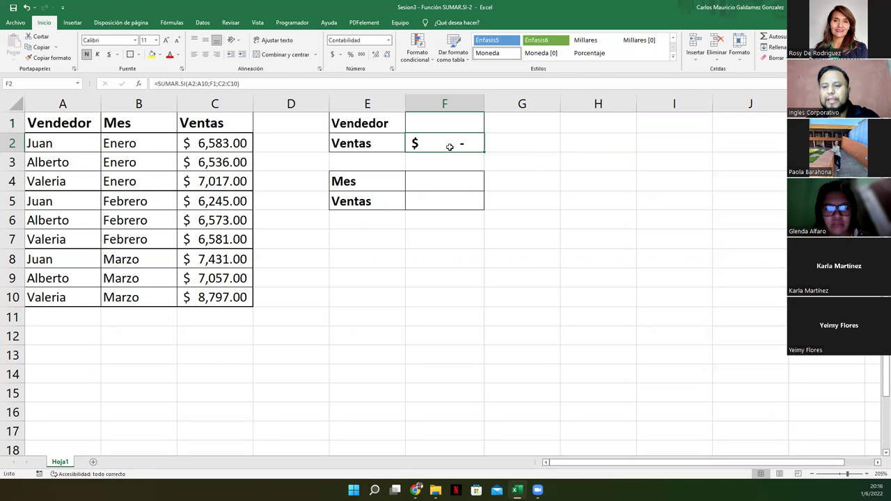
{"action": "left_click", "coordinate": [422, 124]}
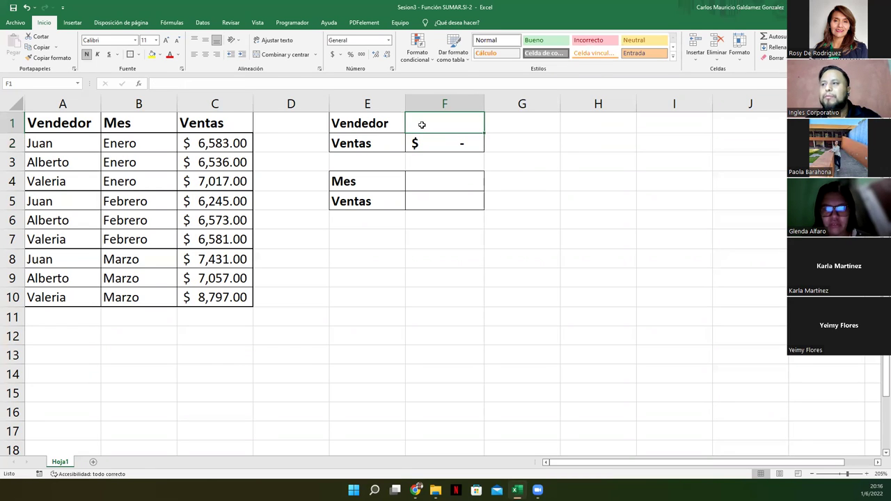
{"action": "type", "text": "Alberto"}
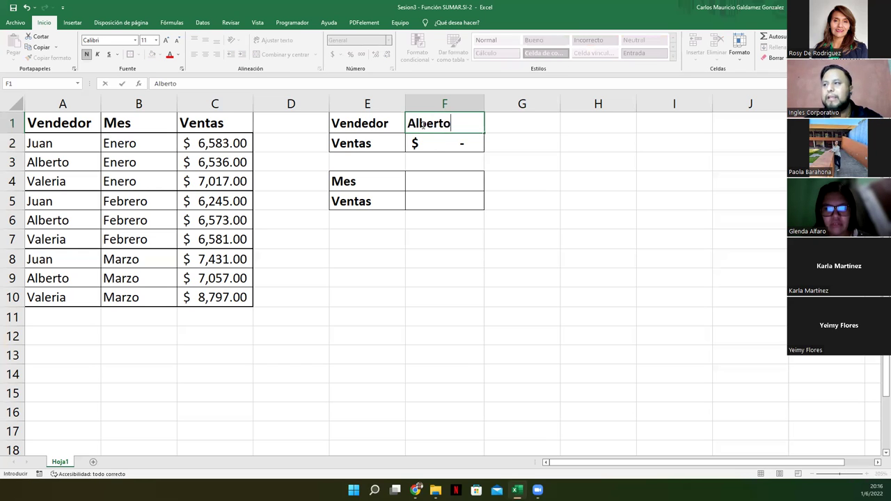
{"action": "key", "text": "Return"}
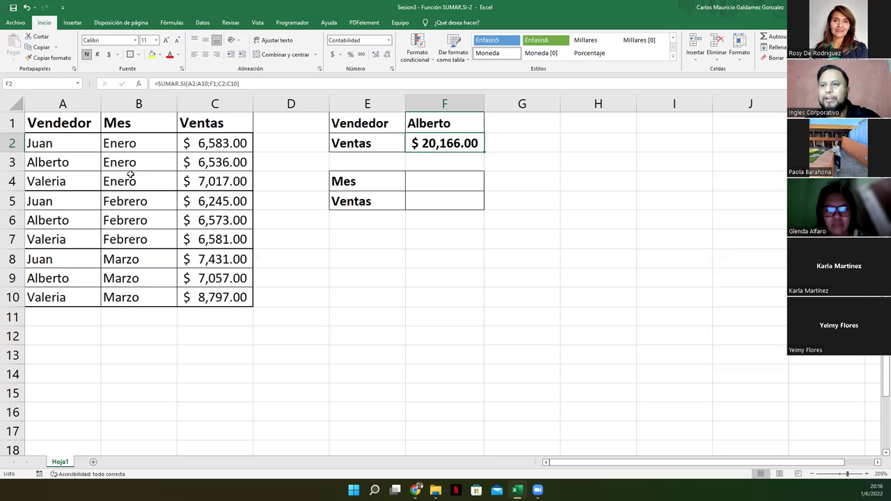
Check the F2 total against the same seller's entries by selecting rows 3, 6 and 9, and their Ventas cells C9, C6 and C3
{"action": "left_click", "coordinate": [12, 161]}
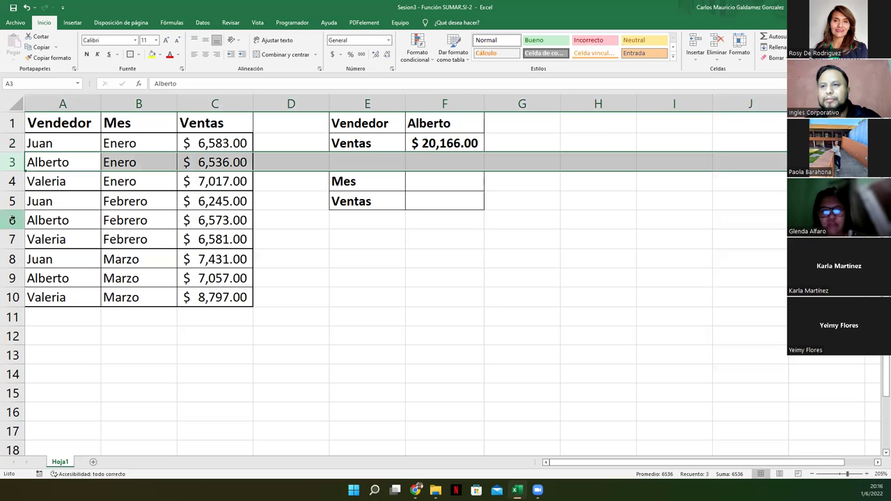
{"action": "left_click", "coordinate": [12, 220], "text": "ctrl"}
{"action": "left_click", "coordinate": [9, 278], "text": "ctrl"}
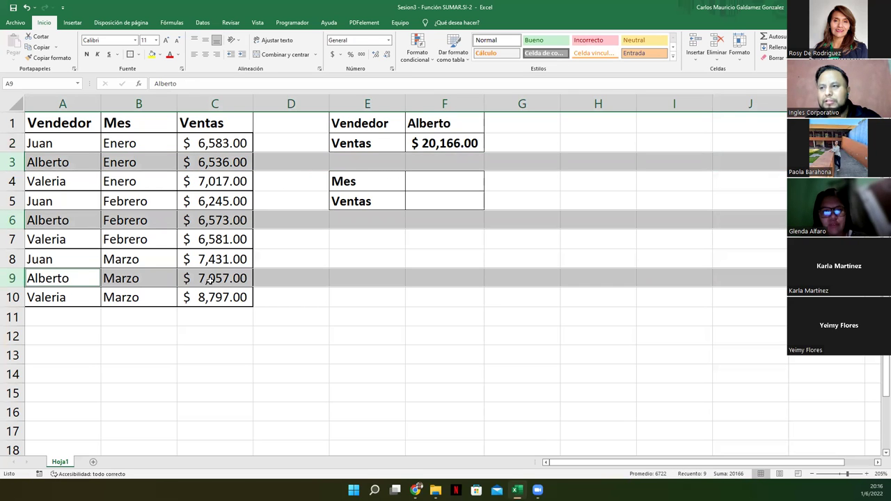
{"action": "left_click", "coordinate": [210, 280]}
{"action": "left_click", "coordinate": [209, 220], "text": "ctrl"}
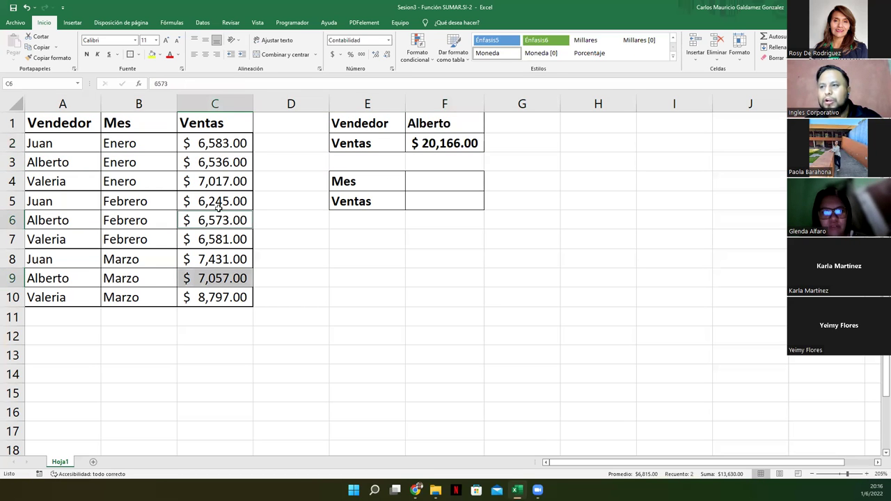
{"action": "left_click", "coordinate": [217, 161], "text": "ctrl"}
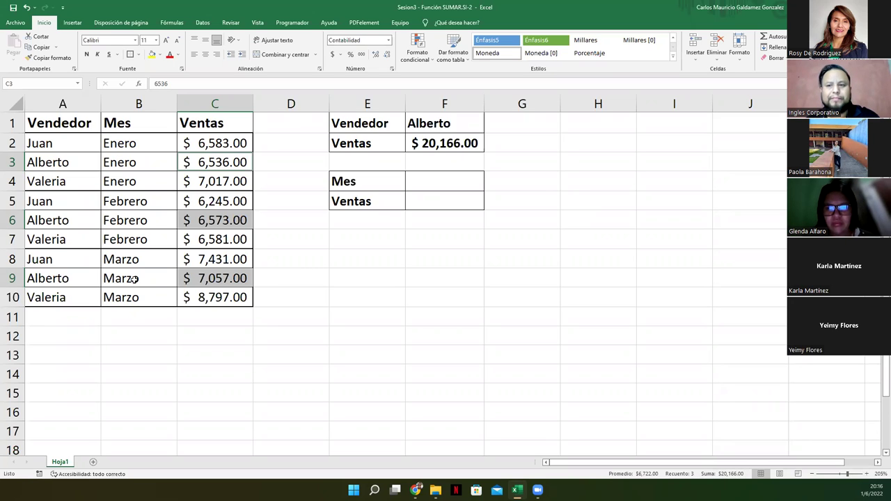
Examine the SUMAR.SI formula in F2, highlighting its function name and the sum range C2:C10
{"action": "left_click", "coordinate": [438, 144]}
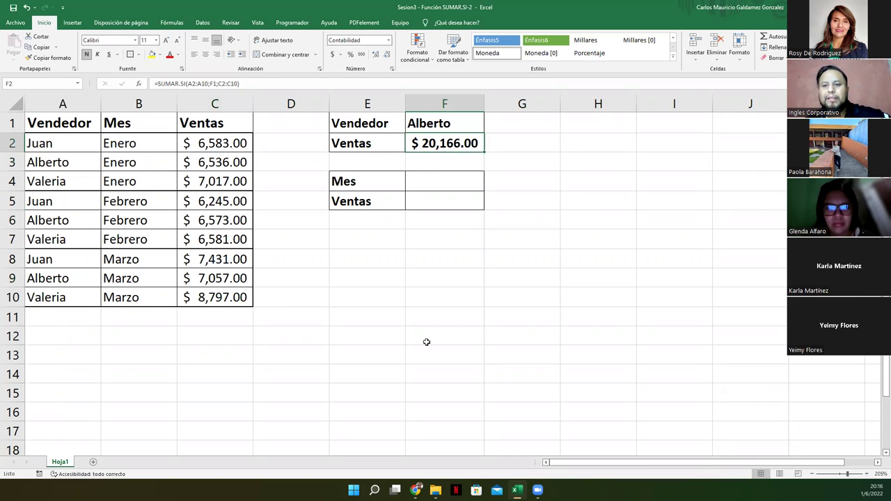
{"action": "double_click", "coordinate": [436, 147]}
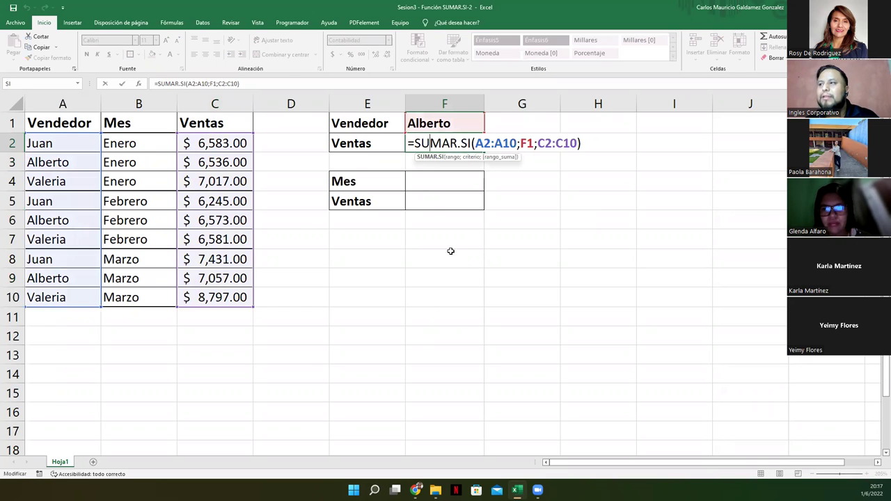
{"action": "mouse_move", "coordinate": [412, 144]}
{"action": "left_mouse_down"}
{"action": "mouse_move", "coordinate": [468, 146]}
{"action": "mouse_move", "coordinate": [415, 143]}
{"action": "left_mouse_up"}
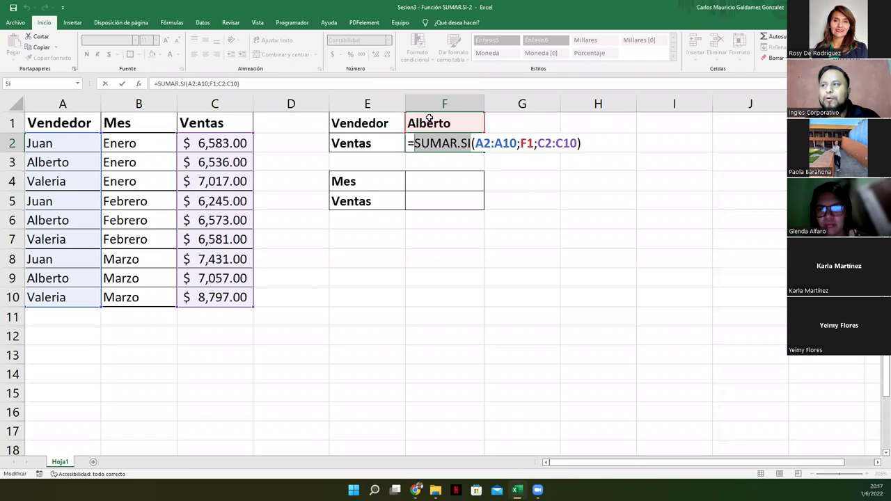
{"action": "left_click", "coordinate": [568, 143]}
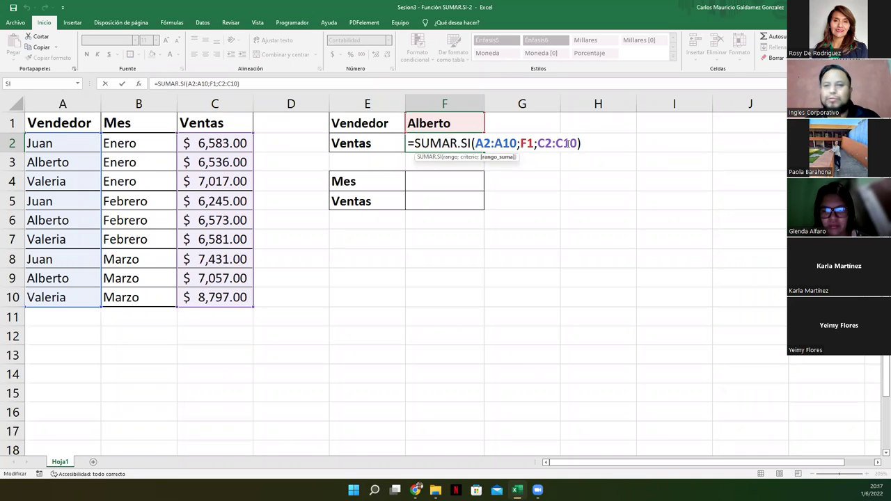
{"action": "left_click_drag", "start_coordinate": [538, 143], "coordinate": [580, 143]}
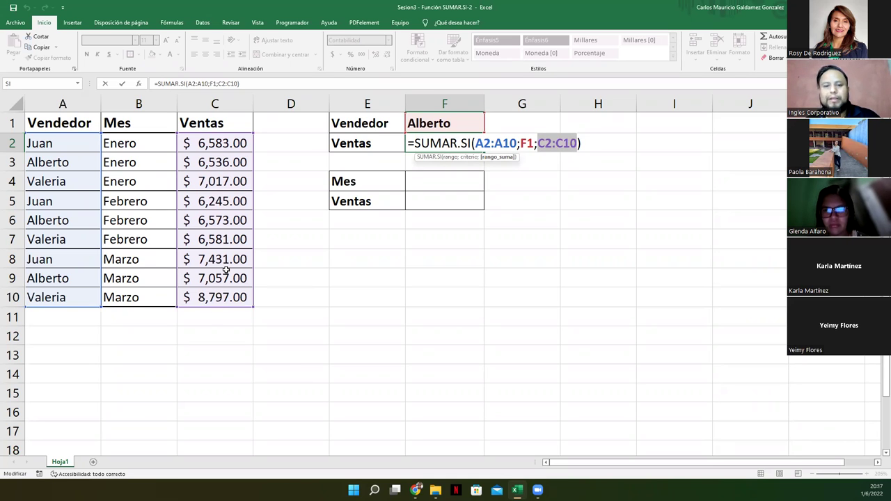
{"action": "left_click", "coordinate": [536, 144]}
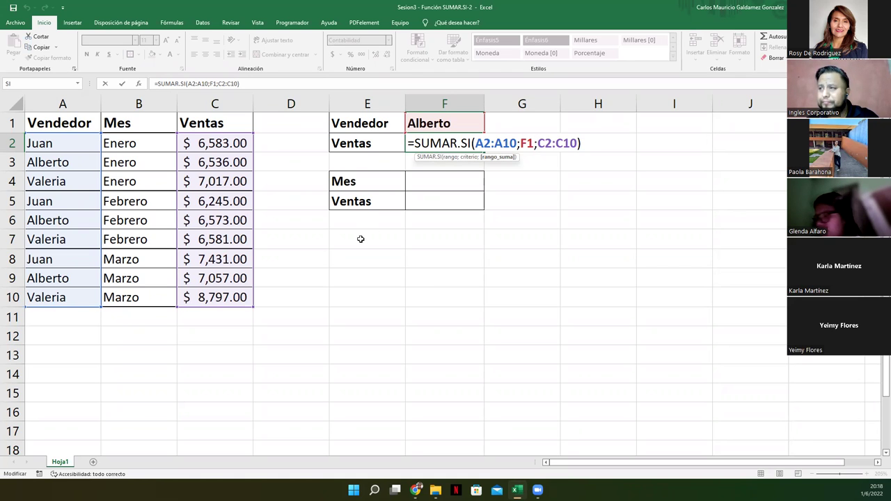
{"action": "key", "text": "Return"}
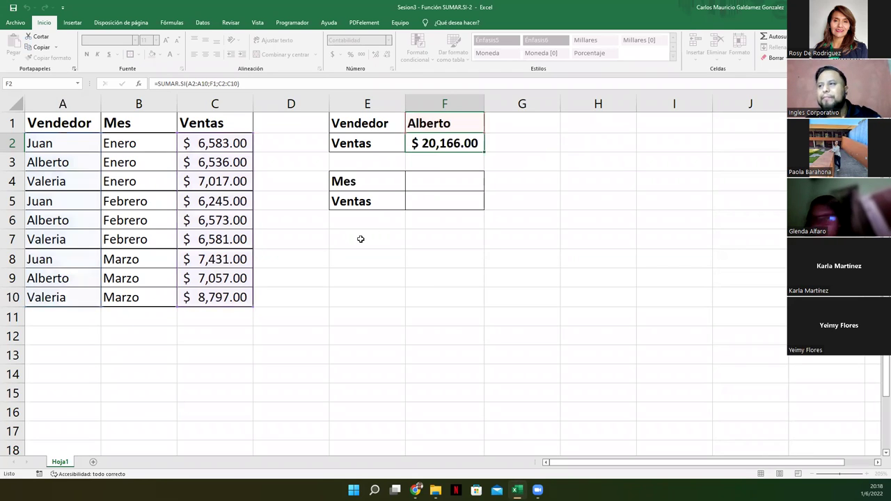
Start a SUMAR.SI formula in F5, the Ventas cell of the Mes summary, with the months B2:B10 as its range
{"action": "left_click", "coordinate": [414, 185]}
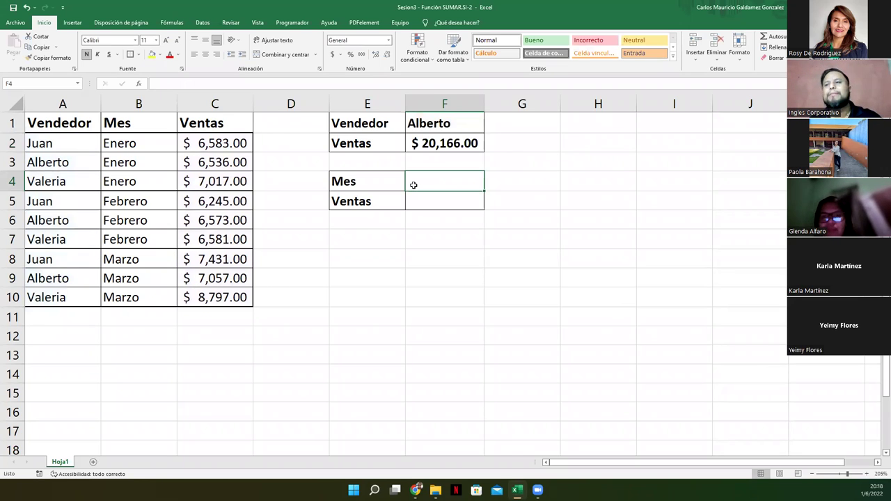
{"action": "left_click", "coordinate": [361, 177]}
{"action": "left_click", "coordinate": [426, 183]}
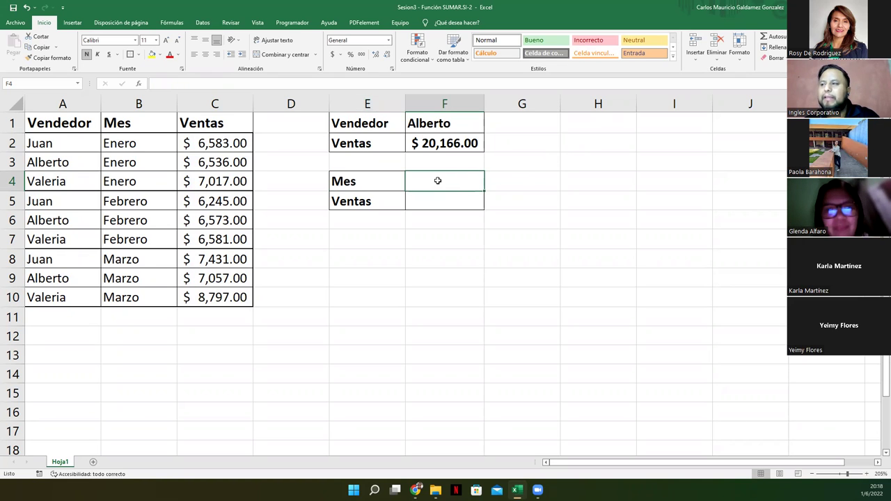
{"action": "left_click", "coordinate": [438, 202]}
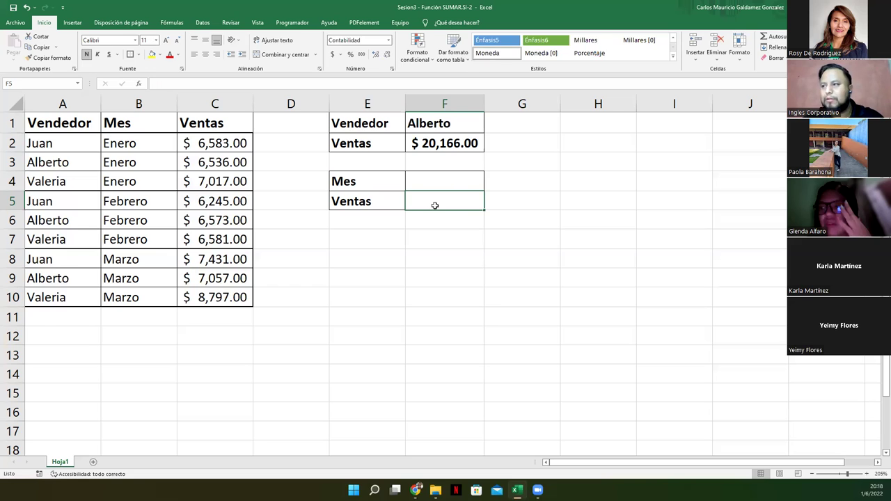
{"action": "type", "text": "=SUMA"}
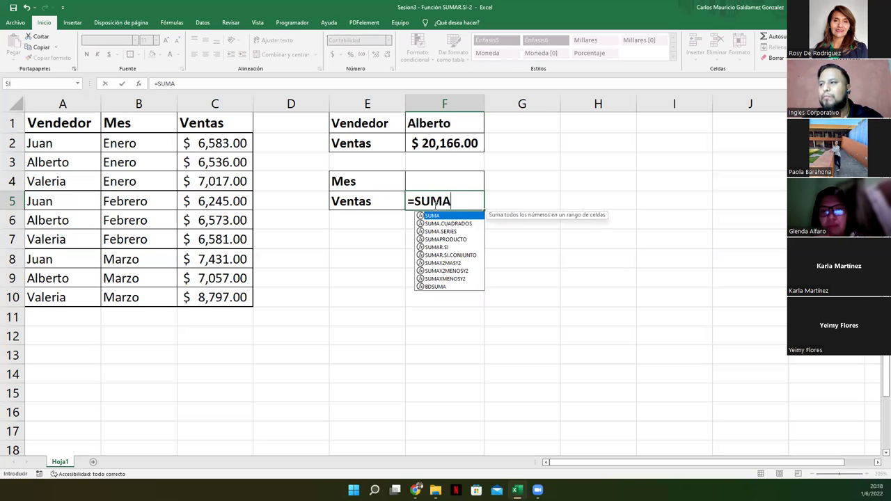
{"action": "type", "text": "R."}
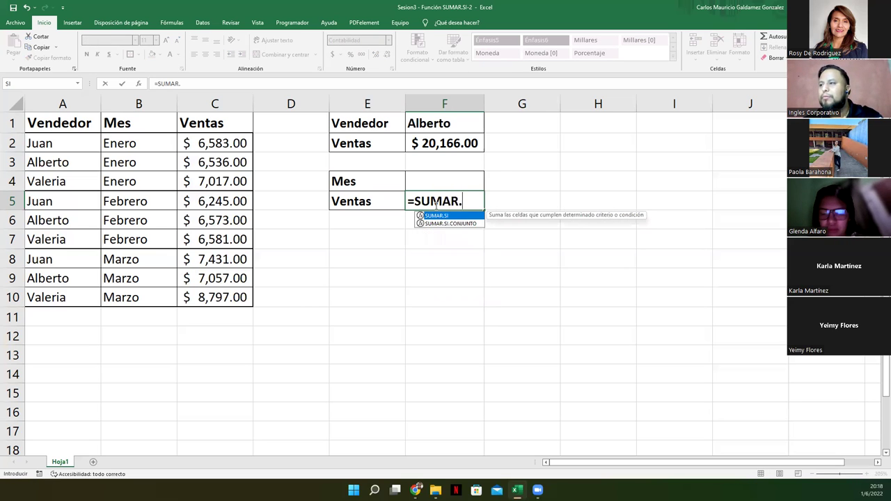
{"action": "key", "text": "Tab"}
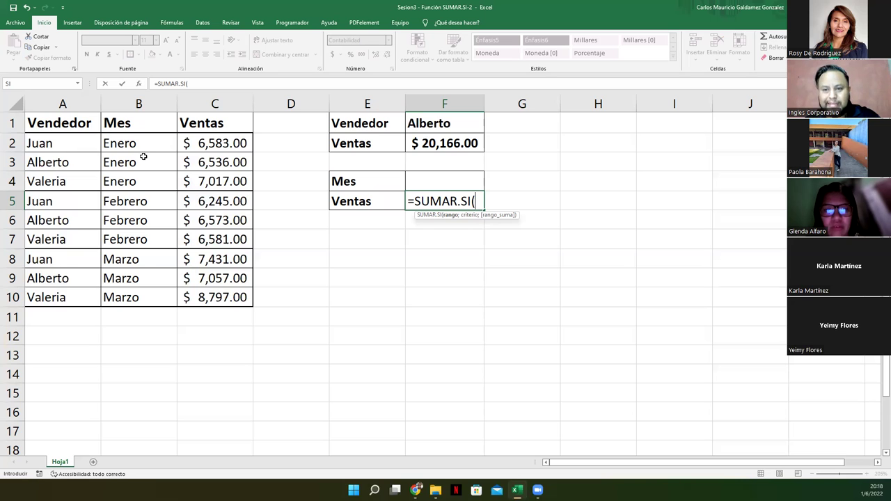
{"action": "left_click_drag", "start_coordinate": [142, 145], "coordinate": [137, 298]}
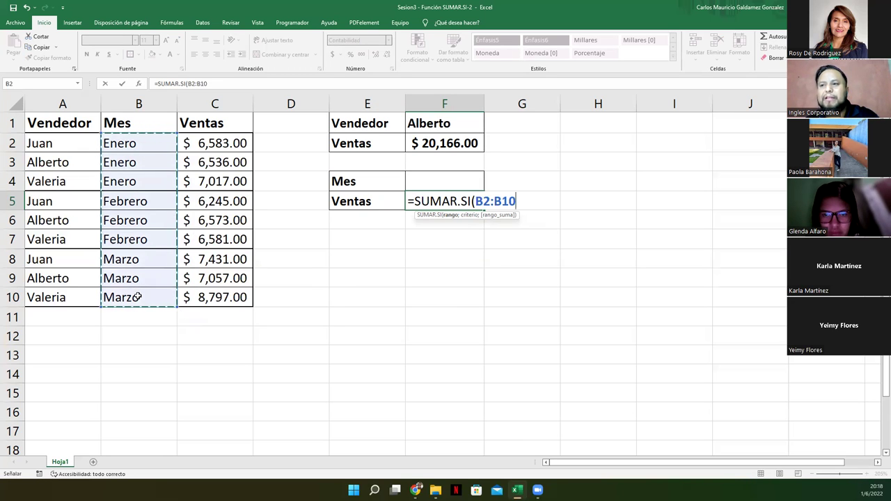
Complete the F5 formula with F4 as the criterion and C2:C10 as the sum range, keeping F5 selected
{"action": "type", "text": ";"}
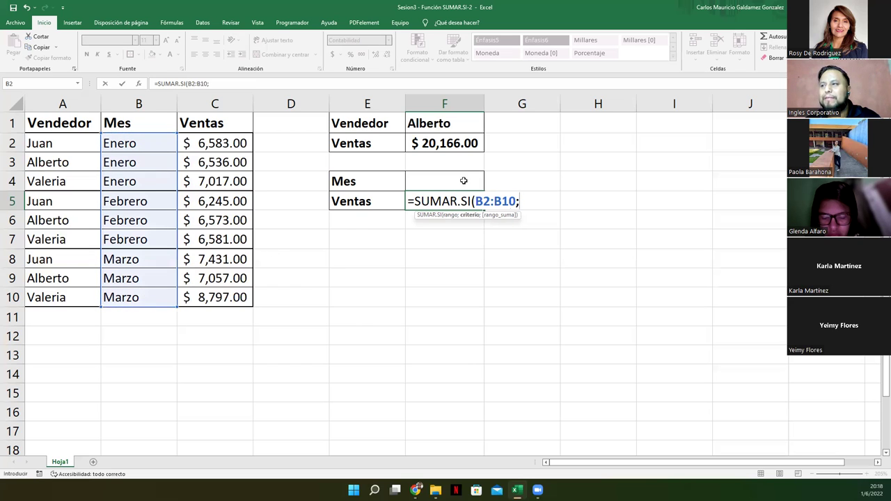
{"action": "left_click", "coordinate": [442, 181]}
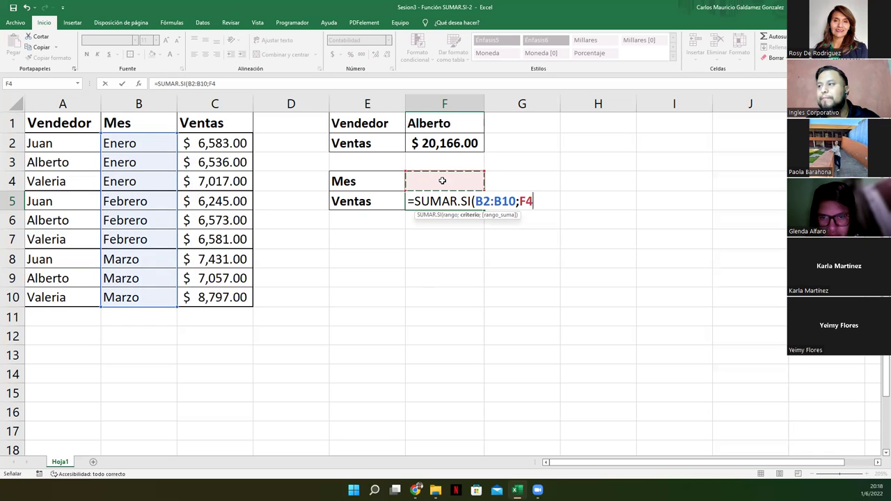
{"action": "type", "text": ";"}
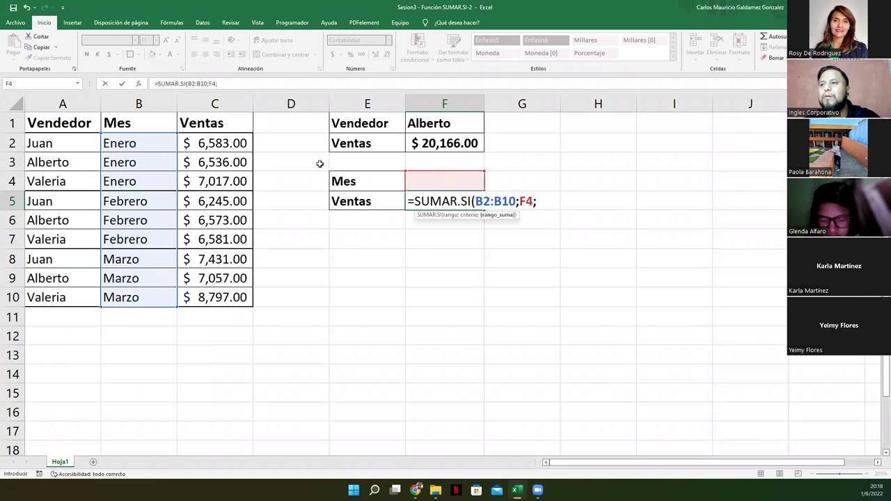
{"action": "left_click_drag", "start_coordinate": [196, 143], "coordinate": [201, 297]}
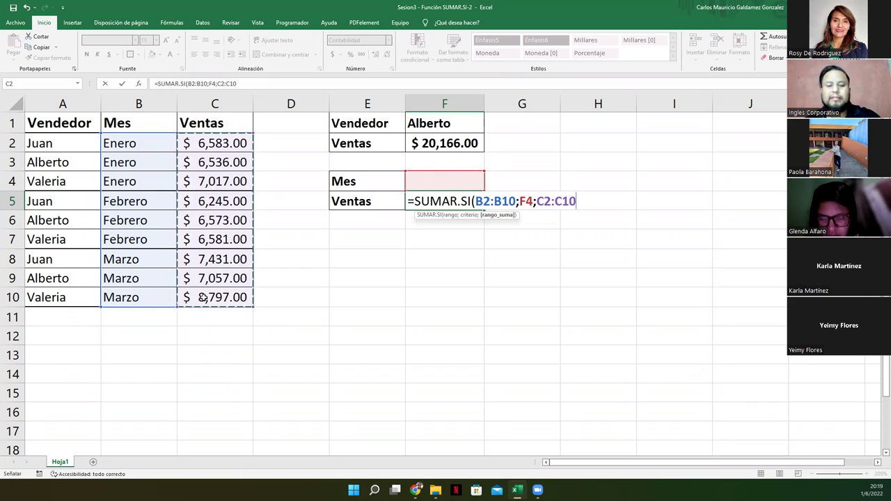
{"action": "type", "text": ")"}
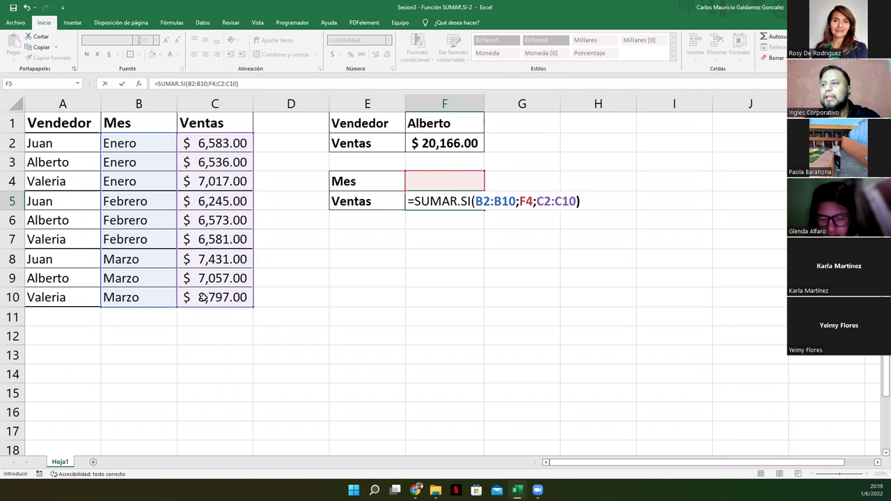
{"action": "key", "text": "ctrl+Return"}
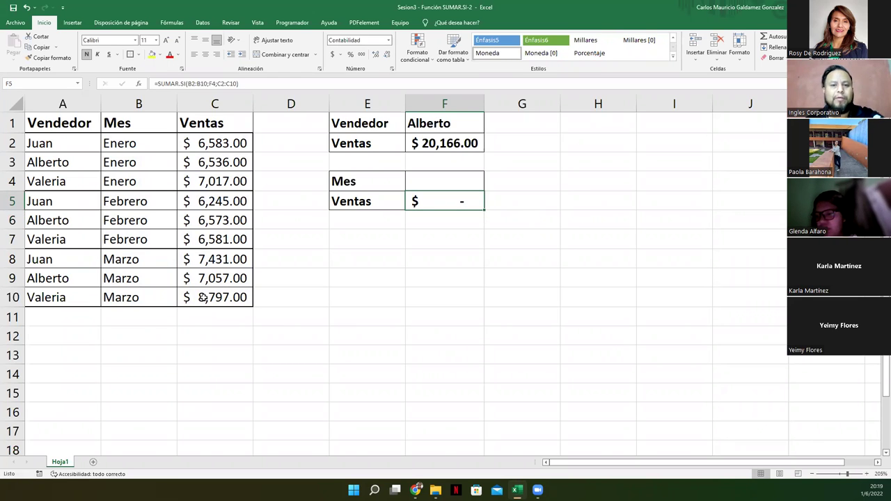
Enter Enero as the Mes criterion in F4 and check the F5 total by selecting C2:C4
{"action": "key", "text": "Up"}
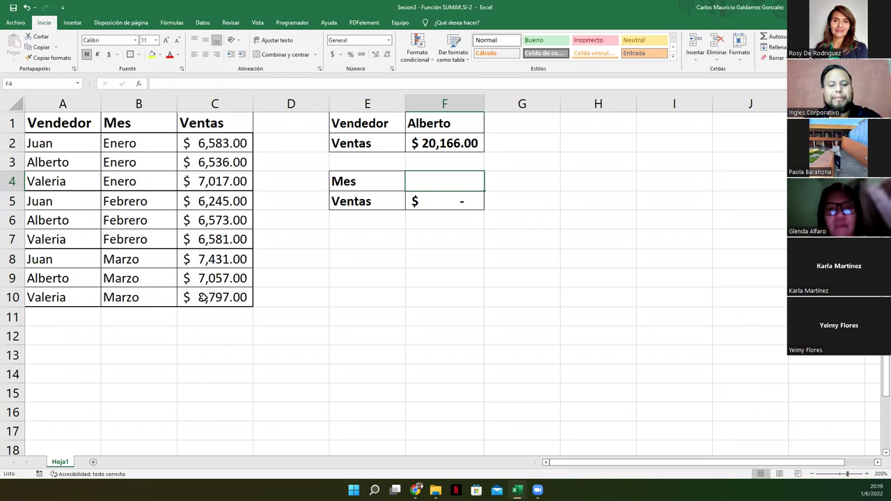
{"action": "type", "text": "Enero"}
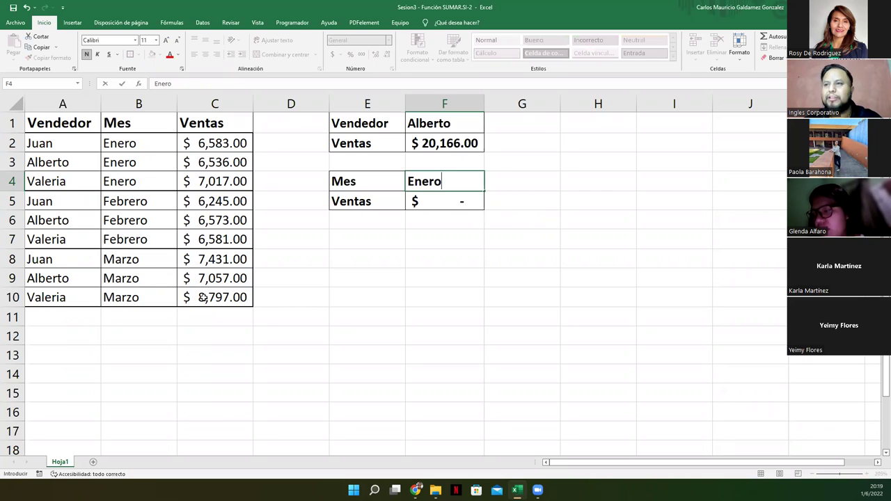
{"action": "key", "text": "Return"}
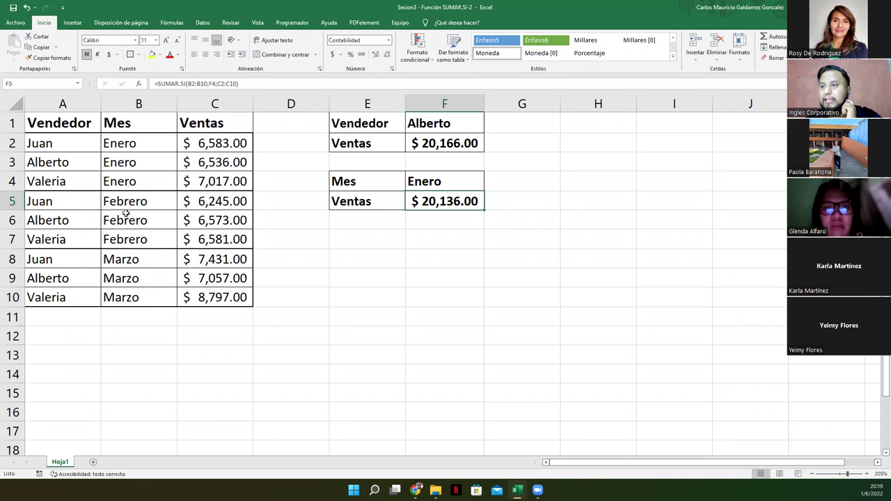
{"action": "left_click_drag", "start_coordinate": [204, 145], "coordinate": [200, 186]}
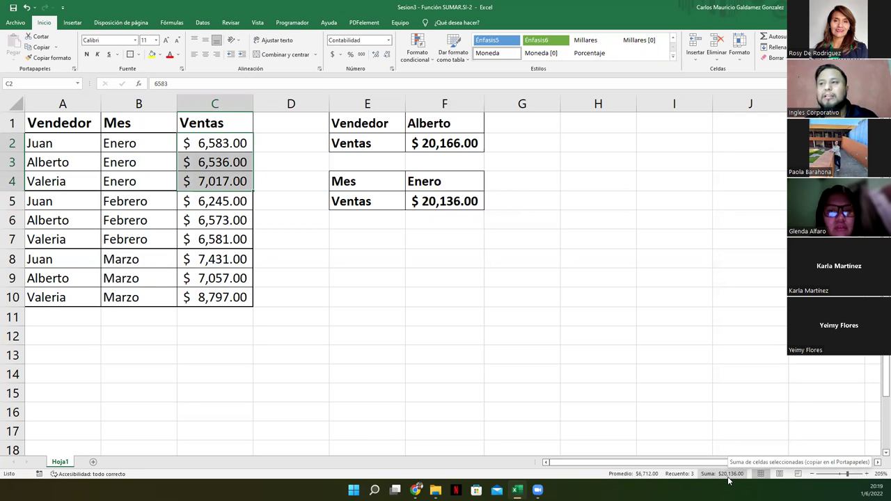
Change the Mes criterion in F4 to Febrero and check the F5 total by selecting C5:C7
{"action": "left_click", "coordinate": [459, 181]}
{"action": "type", "text": "Febrero"}
{"action": "key", "text": "Return"}
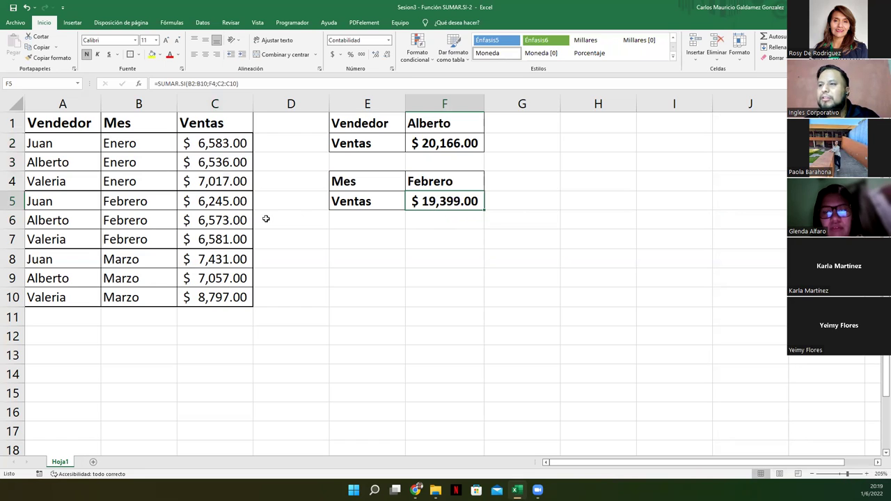
{"action": "left_click_drag", "start_coordinate": [190, 202], "coordinate": [209, 239]}
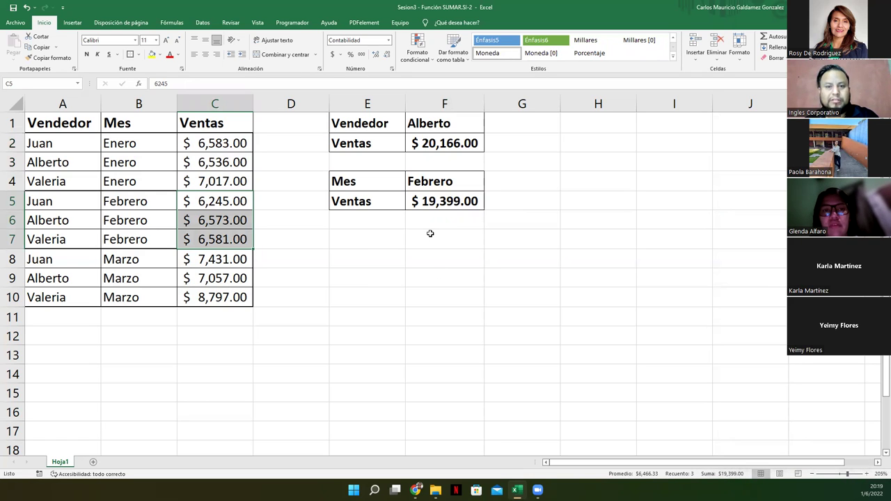
Select the March sales C8:C10 to view their sum, and set the Mes criterion in F4 to Marzo
{"action": "left_click_drag", "start_coordinate": [209, 262], "coordinate": [215, 298]}
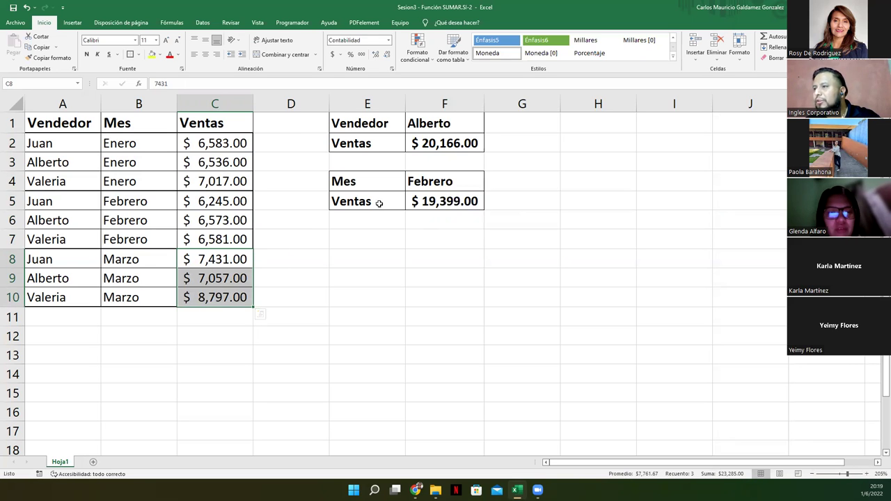
{"action": "left_click", "coordinate": [434, 182]}
{"action": "type", "text": "Marzo"}
{"action": "key", "text": "Return"}
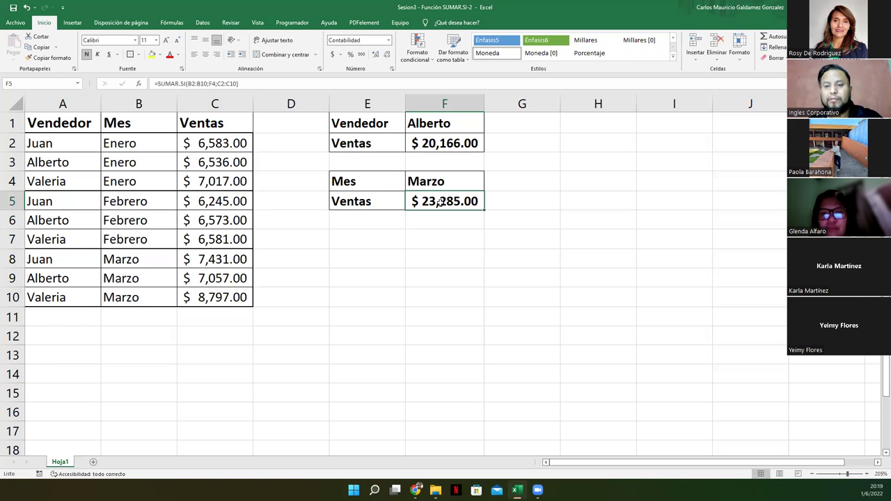
Examine the ranges and criterion used by the SUMAR.SI formula in F5, leaving the formula unedited
{"action": "double_click", "coordinate": [440, 202]}
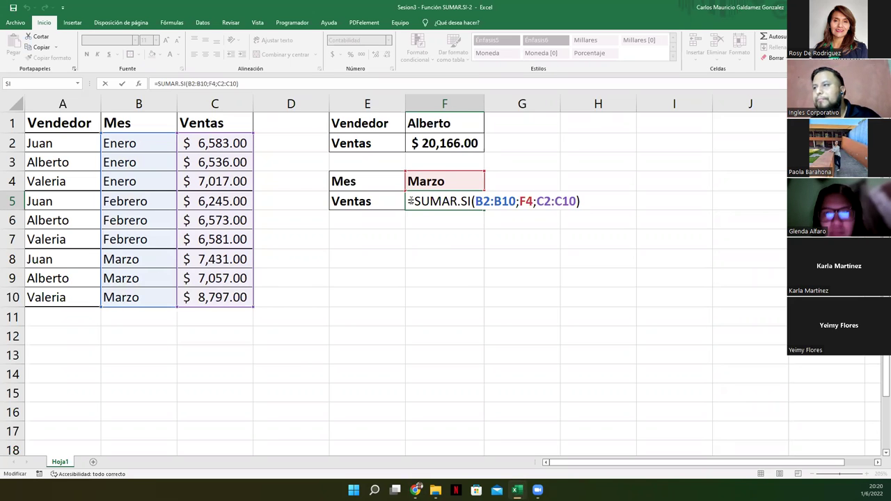
{"action": "left_click", "coordinate": [410, 201]}
{"action": "type", "text": "="}
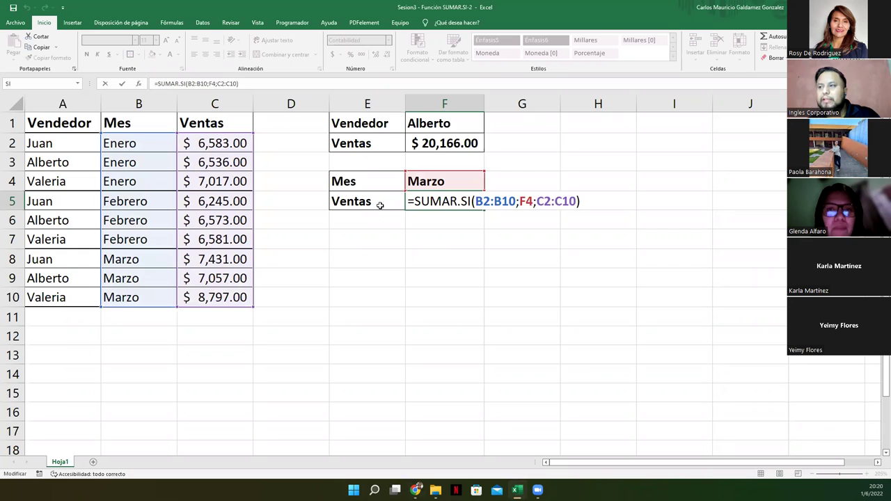
{"action": "left_click", "coordinate": [379, 202]}
{"action": "key", "text": "Escape"}
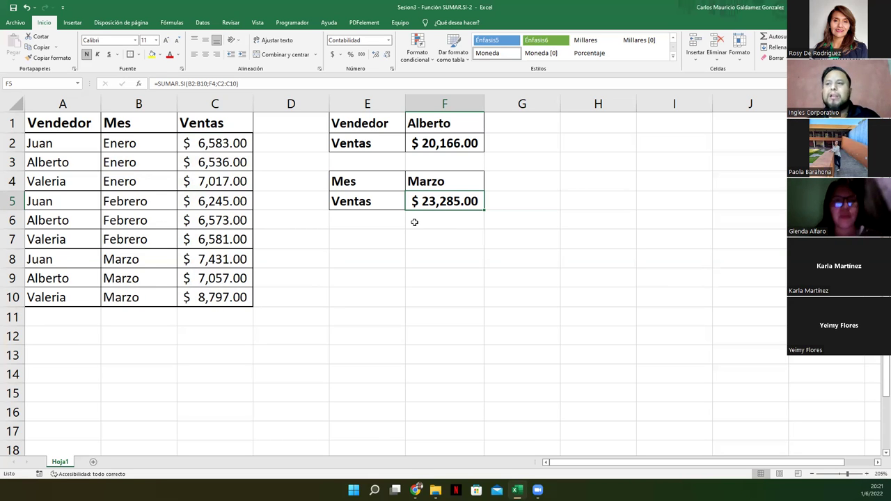
Narrow the empty column D between the sales table and the summary cells
{"action": "left_click", "coordinate": [115, 146]}
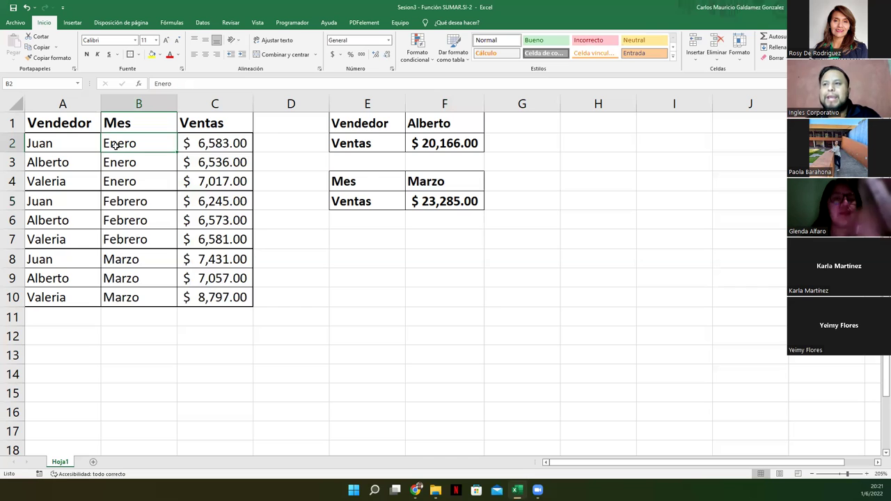
{"action": "left_click", "coordinate": [52, 144]}
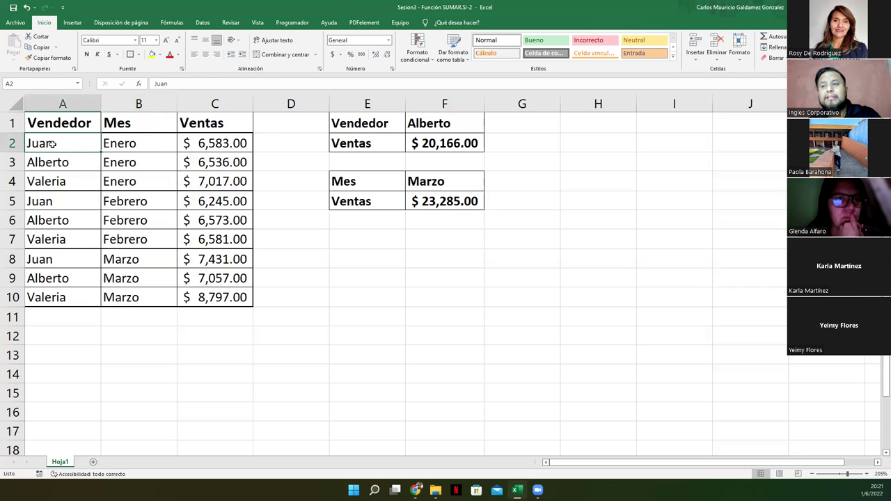
{"action": "left_click", "coordinate": [133, 146]}
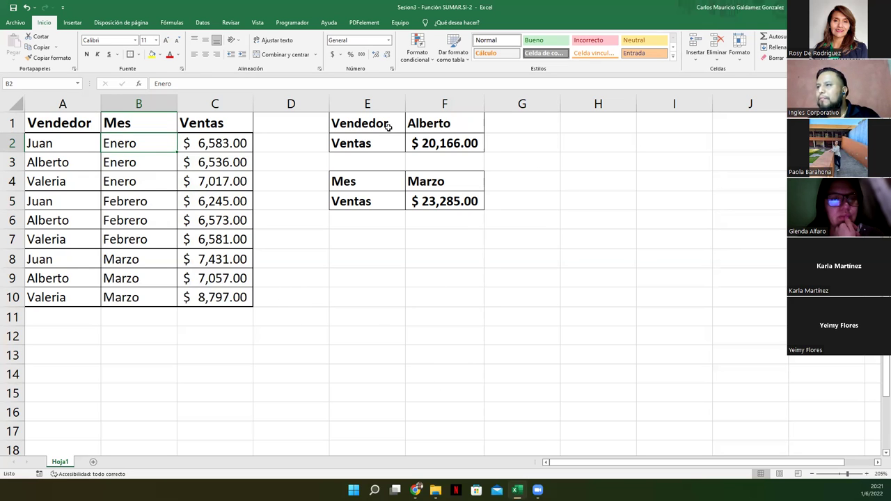
{"action": "left_click_drag", "start_coordinate": [328, 103], "coordinate": [294, 106]}
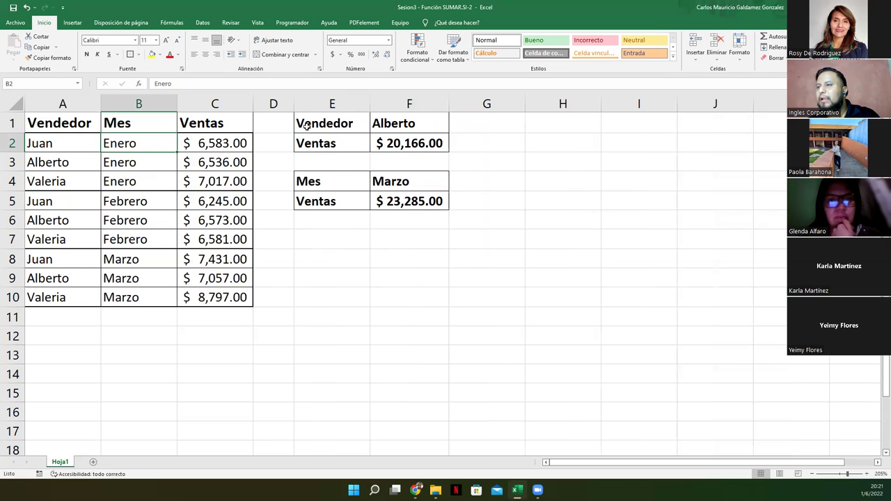
Copy the sales table's headings in A1:C1 to a new table starting at H1
{"action": "left_click_drag", "start_coordinate": [75, 130], "coordinate": [197, 110]}
{"action": "key", "text": "ctrl+c"}
{"action": "left_click", "coordinate": [550, 127]}
{"action": "key", "text": "ctrl+v"}
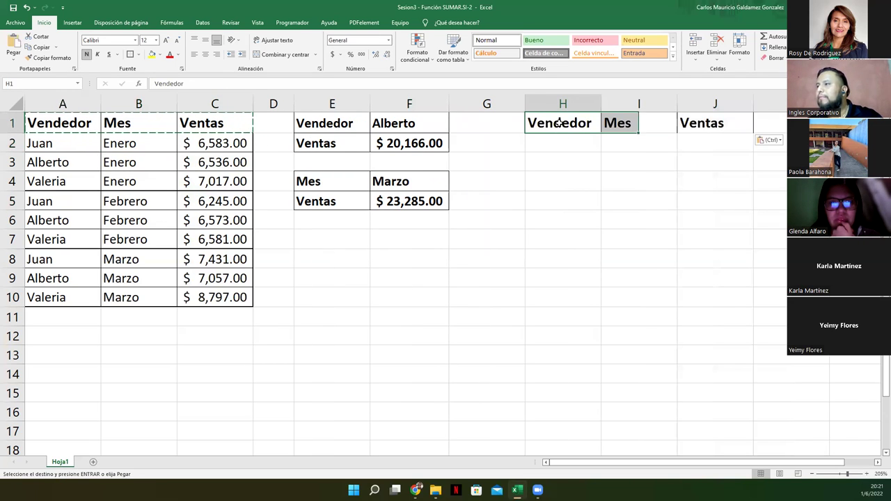
Rename the copied headings Mes to Fecha in I1 and Ventas to Venta in J1
{"action": "left_click", "coordinate": [608, 123]}
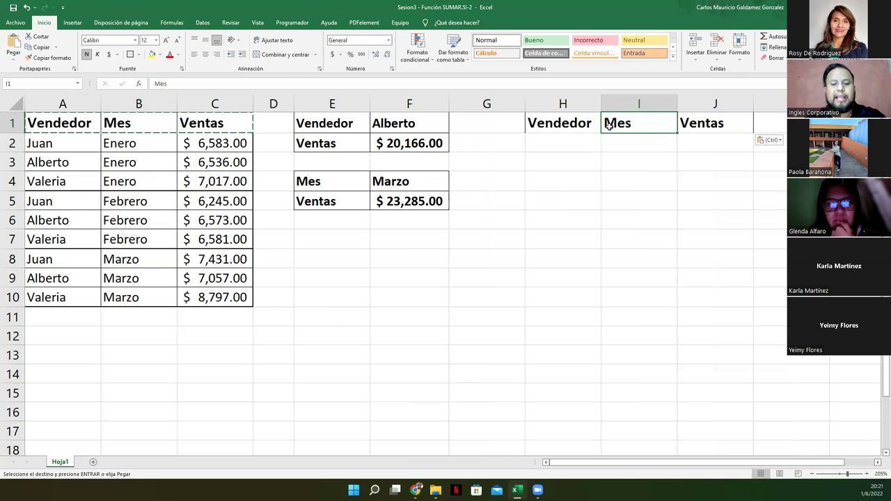
{"action": "type", "text": "Fecha"}
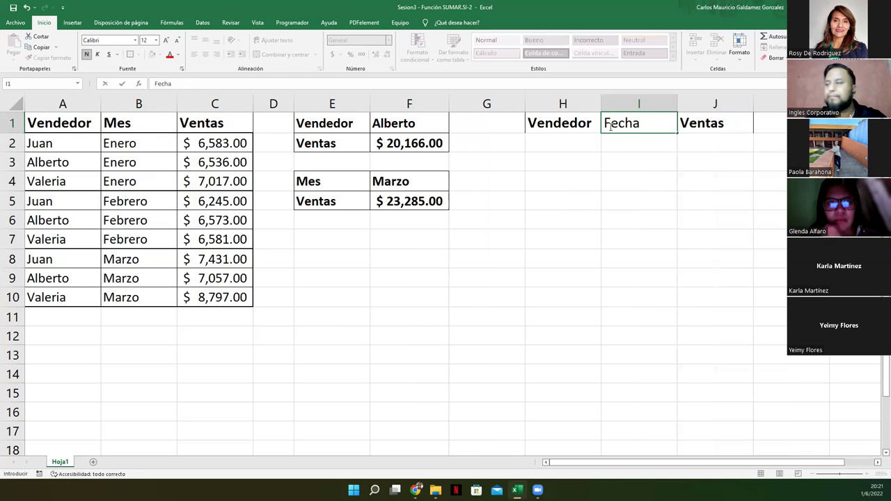
{"action": "key", "text": "Tab"}
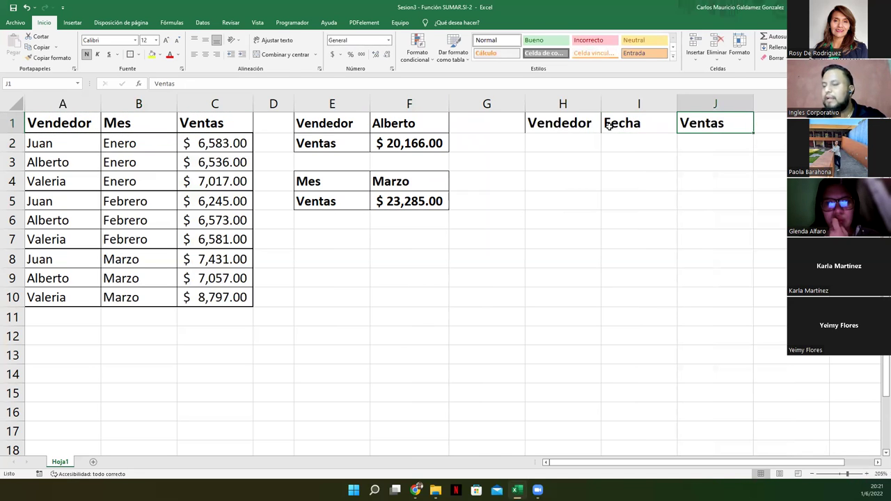
{"action": "type", "text": "VE"}
{"action": "key", "text": "BackSpace"}
{"action": "type", "text": "enta"}
{"action": "key", "text": "Return"}
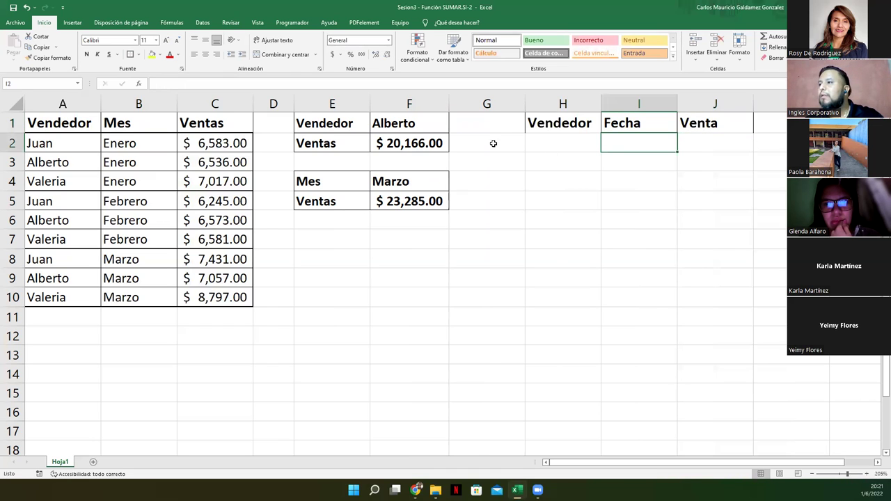
Enter # as a heading in G1 and insert an empty column before it to separate the new table
{"action": "left_click", "coordinate": [501, 126]}
{"action": "type", "text": "#"}
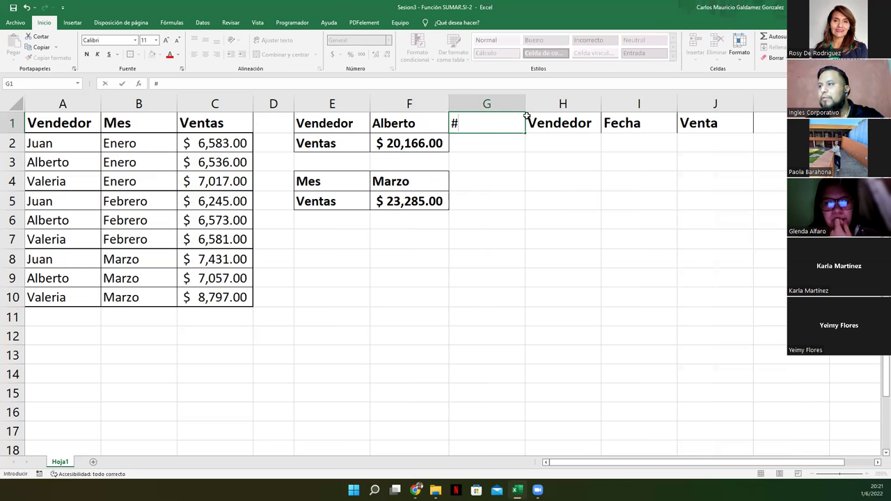
{"action": "right_click", "coordinate": [452, 101]}
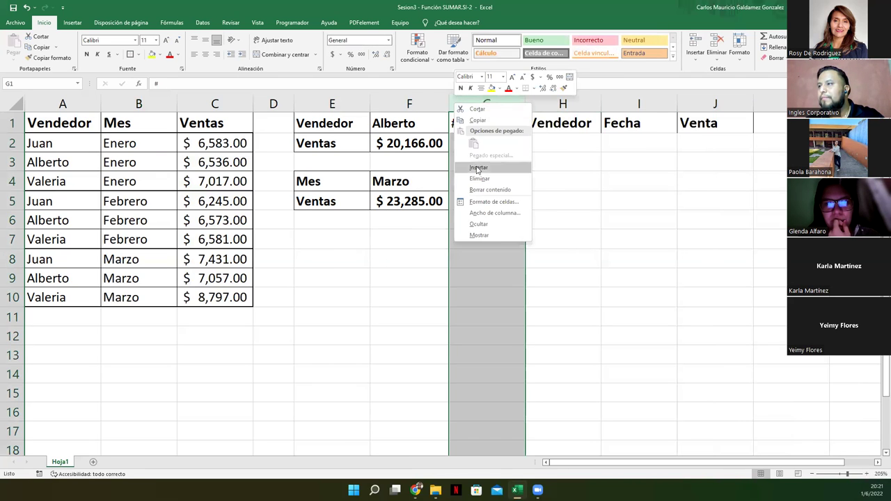
{"action": "left_click", "coordinate": [476, 165]}
{"action": "left_click", "coordinate": [491, 141]}
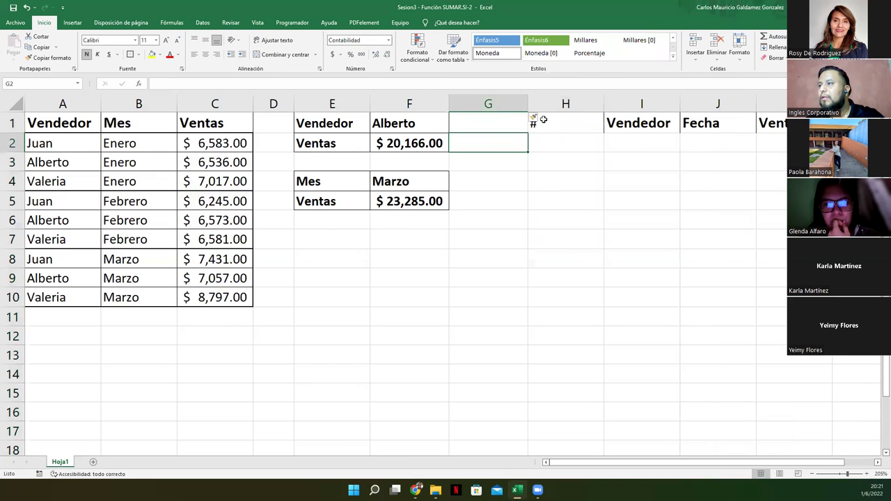
Number the new table's rows 1 to 15 in H2:H16 and fit column H to its contents
{"action": "double_click", "coordinate": [604, 103]}
{"action": "left_click", "coordinate": [532, 143]}
{"action": "type", "text": "1"}
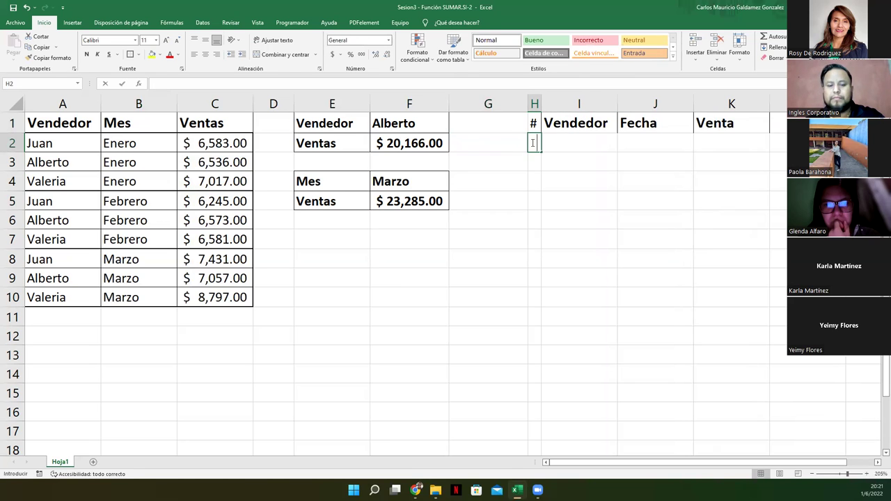
{"action": "key", "text": "Return"}
{"action": "type", "text": "2"}
{"action": "key", "text": "Return"}
{"action": "type", "text": "3"}
{"action": "key", "text": "Return"}
{"action": "type", "text": "4"}
{"action": "key", "text": "Return"}
{"action": "type", "text": "5"}
{"action": "key", "text": "Return"}
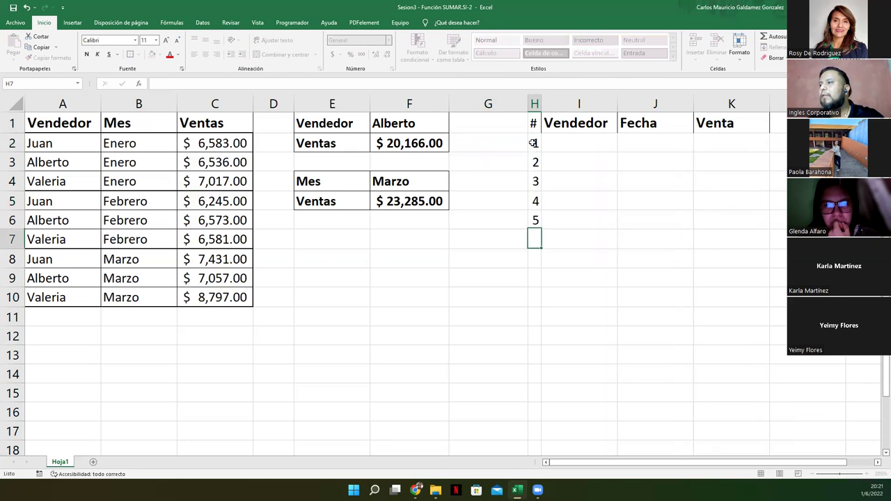
{"action": "left_click_drag", "start_coordinate": [531, 143], "coordinate": [533, 421]}
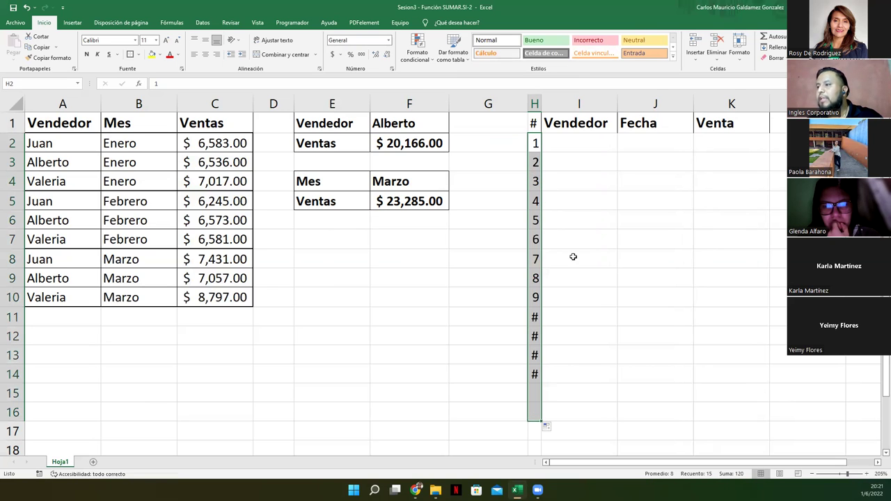
{"action": "double_click", "coordinate": [540, 103]}
Enter the first four seller names of a helper list in F7:F10, correcting the spelling in F9 to end in y
{"action": "left_click", "coordinate": [573, 147]}
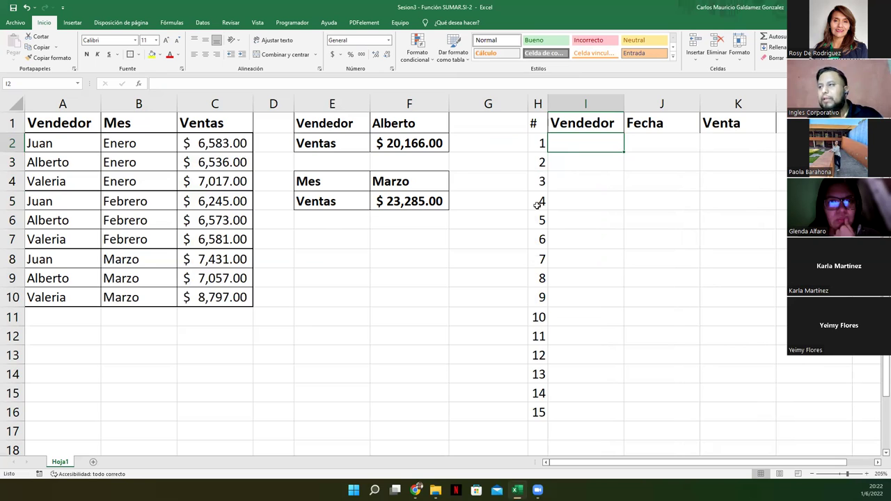
{"action": "left_click", "coordinate": [410, 241]}
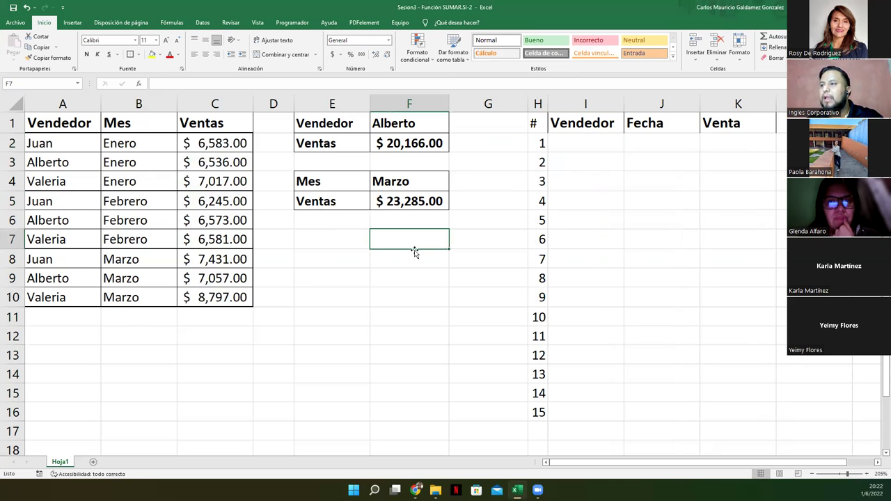
{"action": "type", "text": "Juan"}
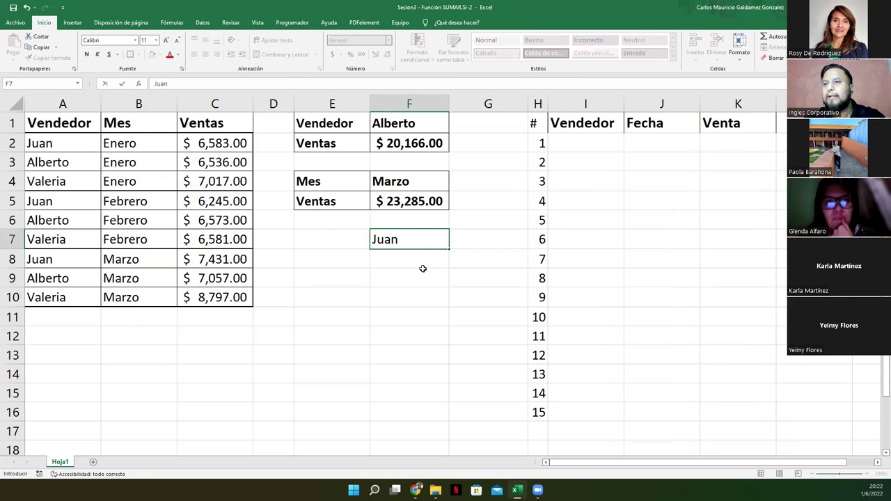
{"action": "key", "text": "Return"}
{"action": "type", "text": "Alberto"}
{"action": "key", "text": "Return"}
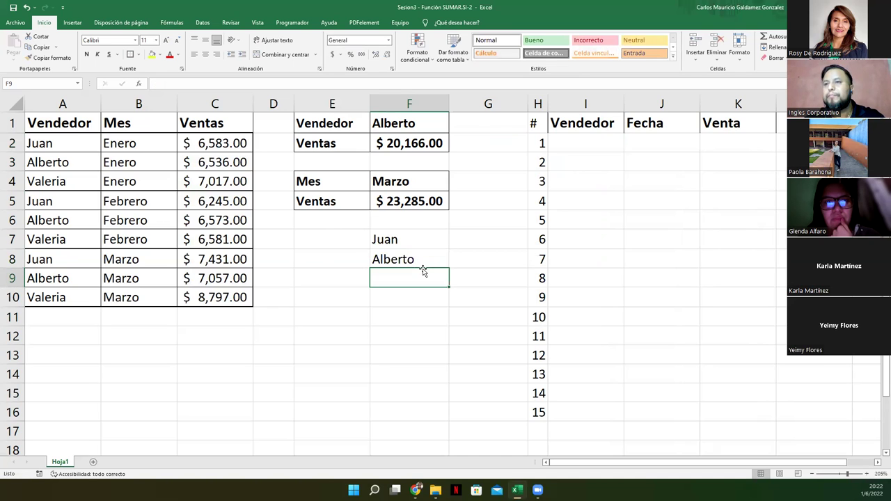
{"action": "type", "text": "Mari"}
{"action": "key", "text": "Return"}
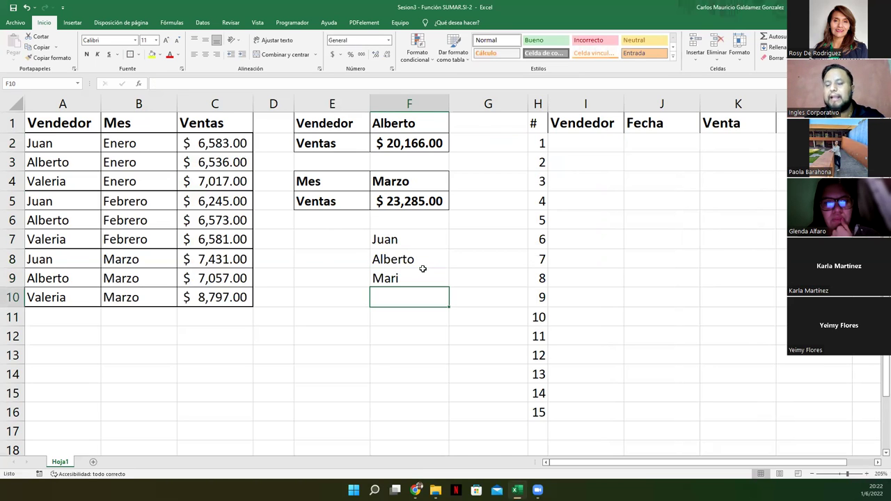
{"action": "left_click", "coordinate": [423, 270]}
{"action": "key", "text": "F2"}
{"action": "type", "text": "y"}
{"action": "key", "text": "Return"}
{"action": "type", "text": "Rebeca"}
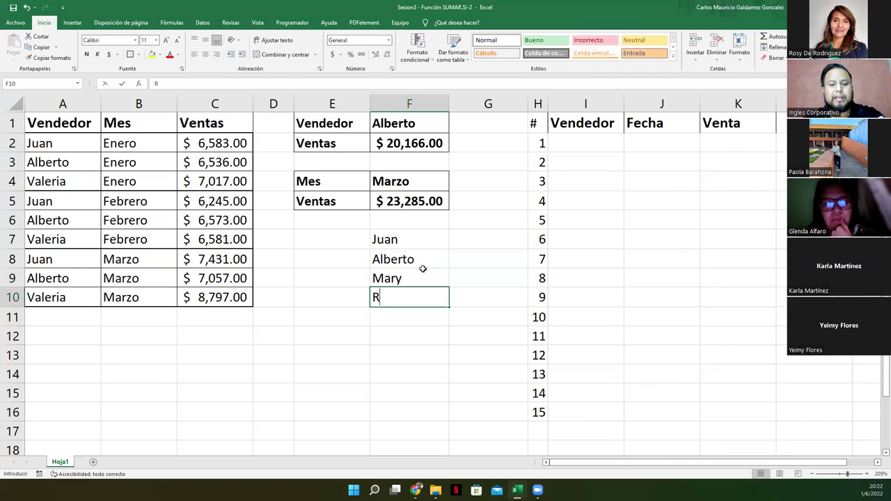
{"action": "key", "text": "Return"}
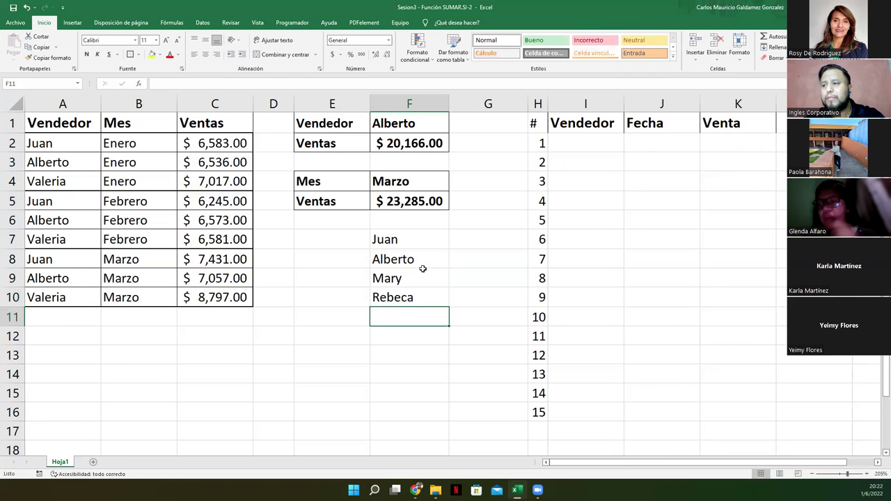
Extend the seller list with five more first names in F11:F15 and select the whole list for review
{"action": "type", "text": "Marvin"}
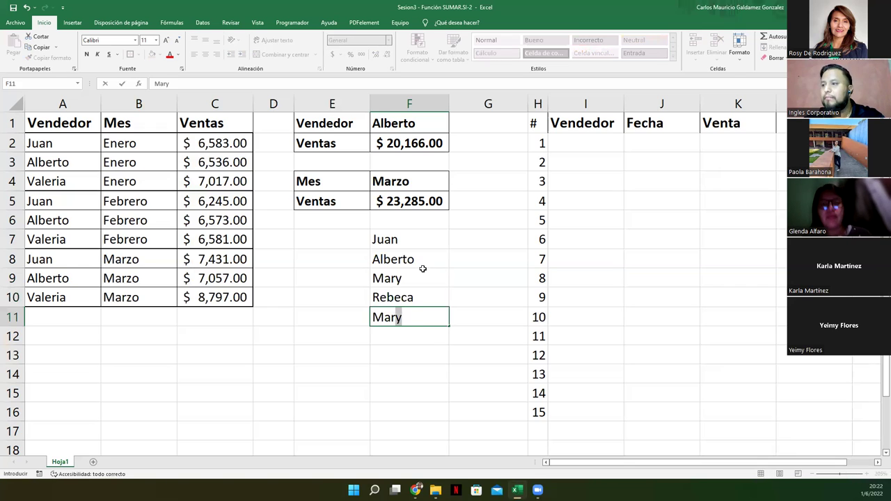
{"action": "key", "text": "Return"}
{"action": "type", "text": "Luis"}
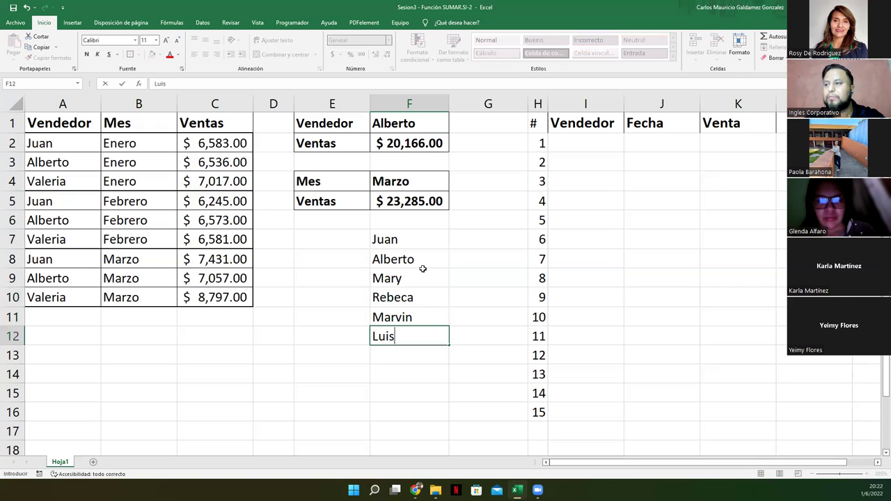
{"action": "key", "text": "Return"}
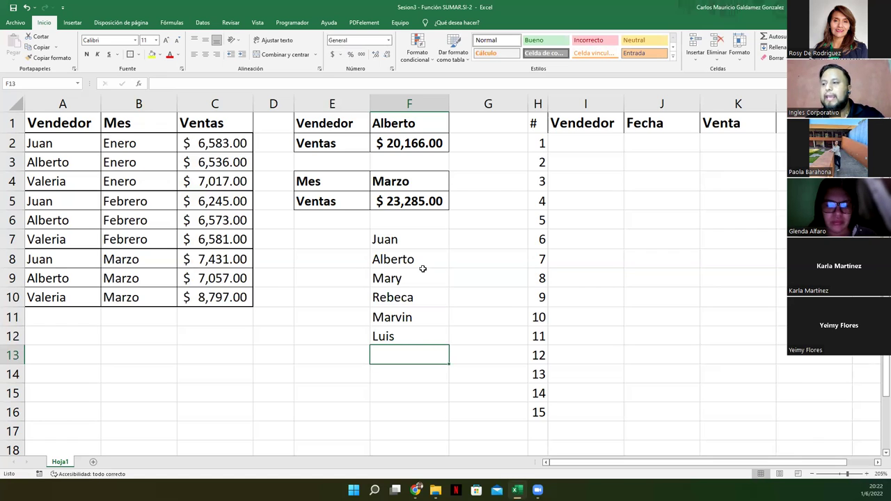
{"action": "type", "text": "Iliana"}
{"action": "key", "text": "Return"}
{"action": "type", "text": "Carlos"}
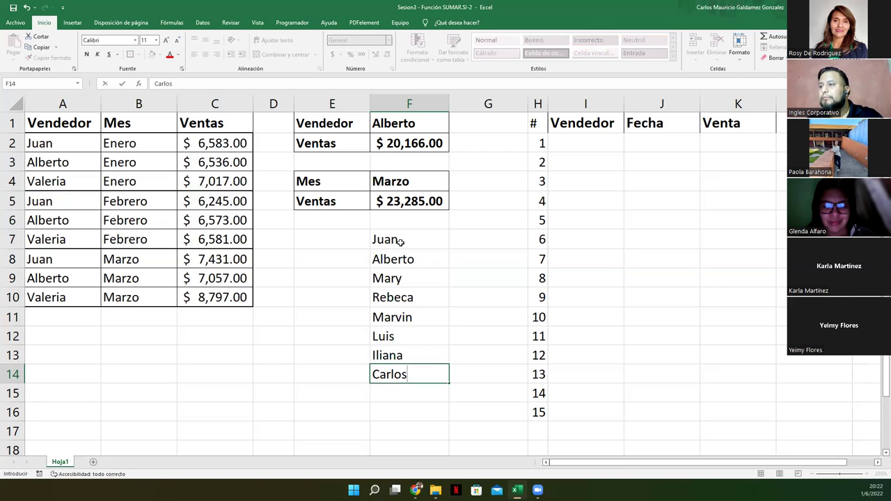
{"action": "left_click_drag", "start_coordinate": [401, 243], "coordinate": [397, 374]}
{"action": "left_click", "coordinate": [392, 392]}
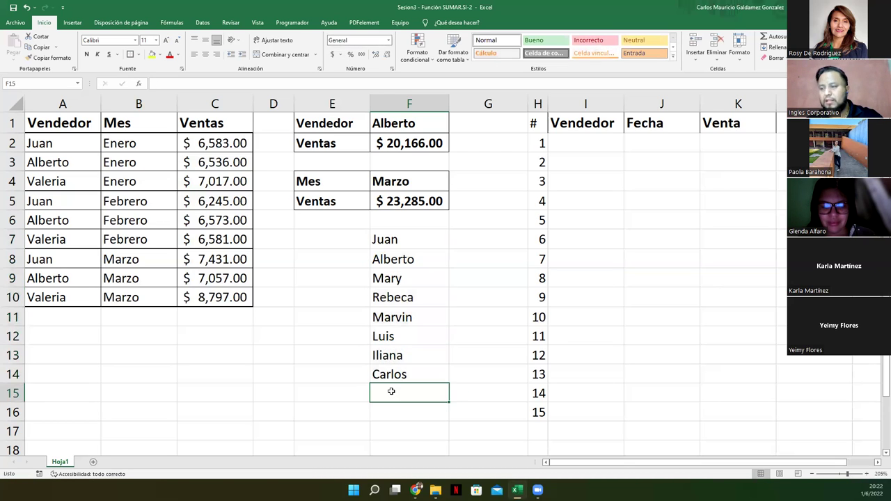
{"action": "type", "text": "Rene"}
{"action": "key", "text": "Return"}
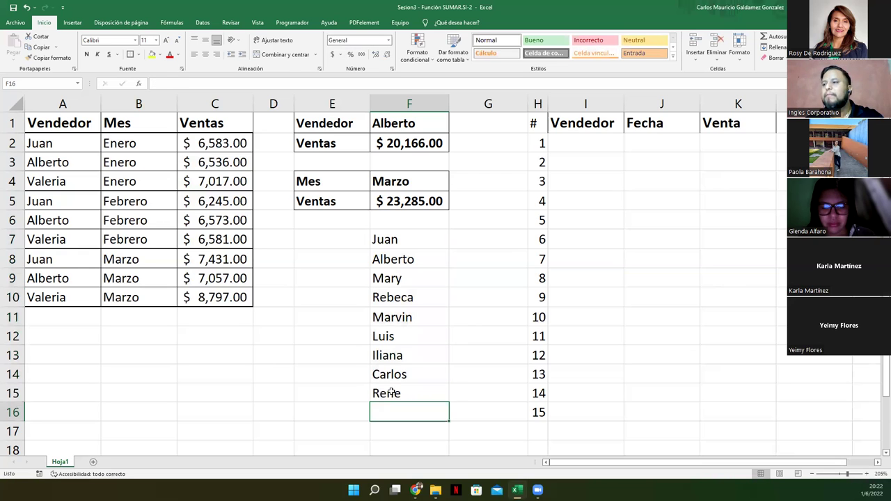
{"action": "left_click_drag", "start_coordinate": [392, 245], "coordinate": [401, 401]}
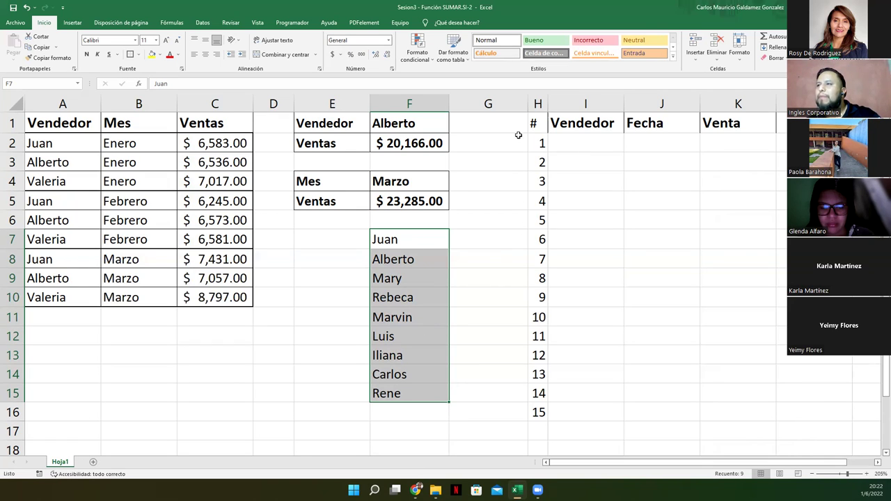
Apply data validation to I2 that allows a Lista with the source =$F$7:$F$15
{"action": "left_click", "coordinate": [572, 146]}
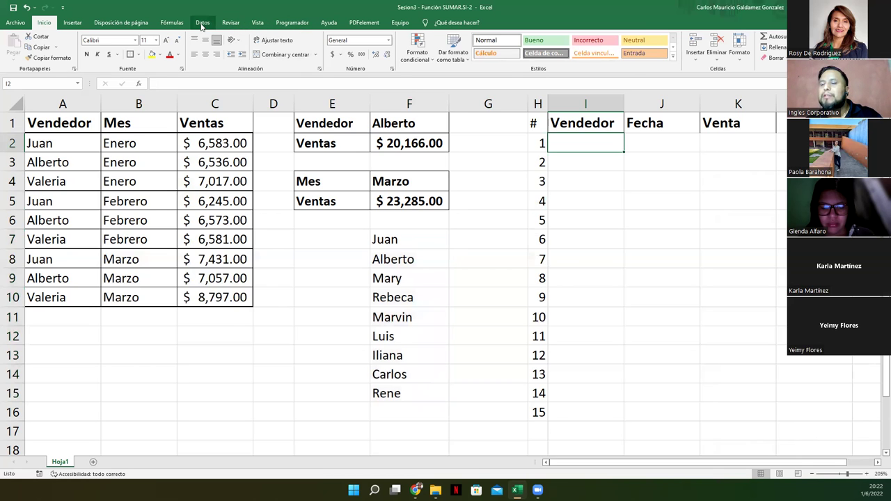
{"action": "left_click", "coordinate": [202, 22]}
{"action": "left_click", "coordinate": [480, 60]}
{"action": "left_click", "coordinate": [508, 82]}
{"action": "left_click", "coordinate": [435, 91]}
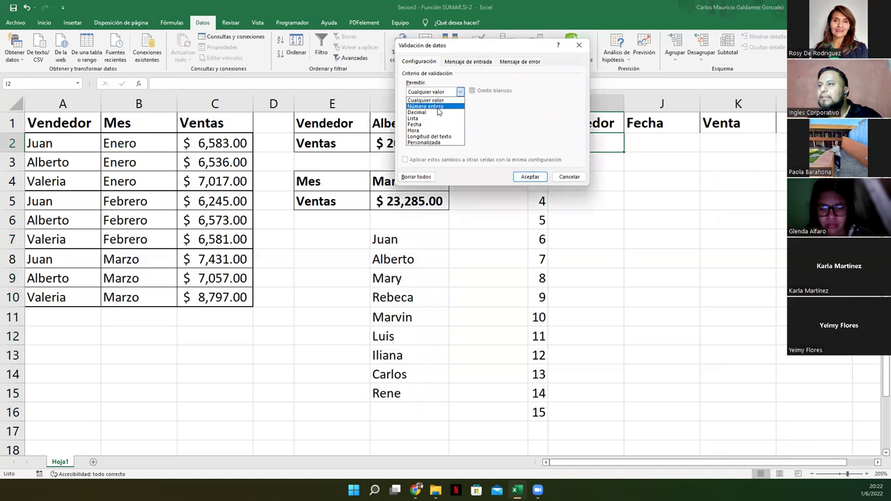
{"action": "left_click", "coordinate": [433, 122]}
{"action": "left_click", "coordinate": [538, 129]}
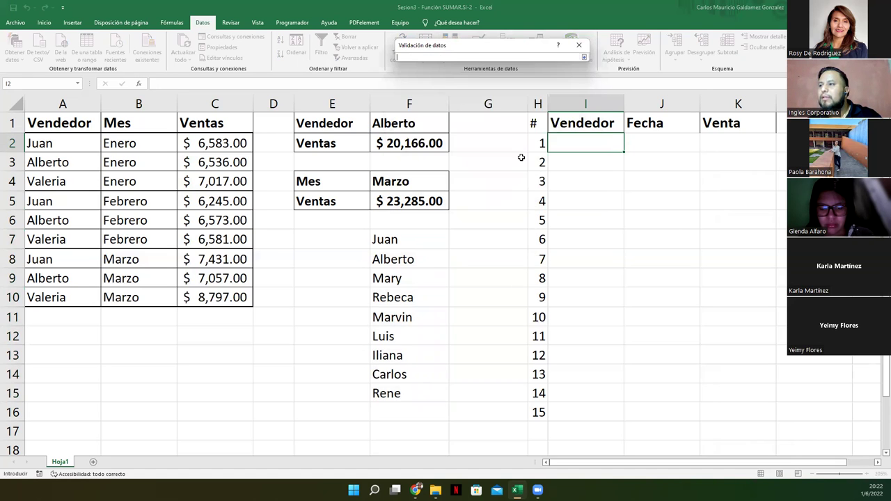
{"action": "left_click_drag", "start_coordinate": [408, 230], "coordinate": [402, 386]}
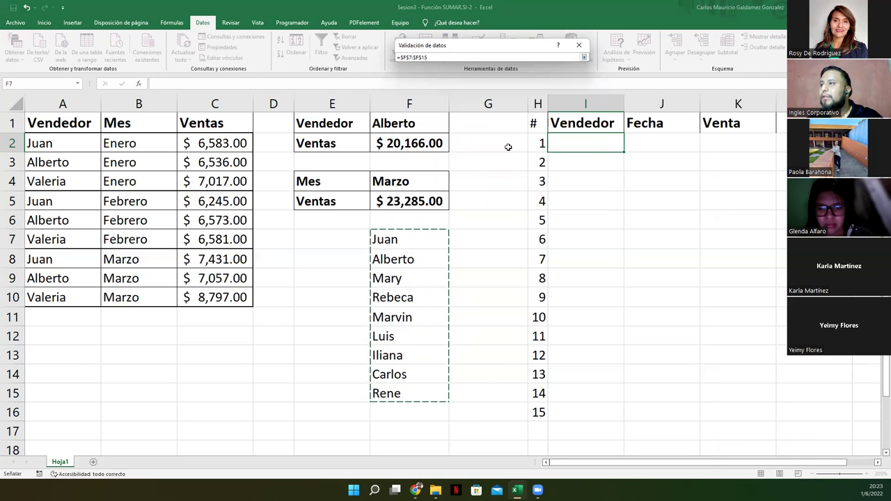
{"action": "left_click", "coordinate": [584, 57]}
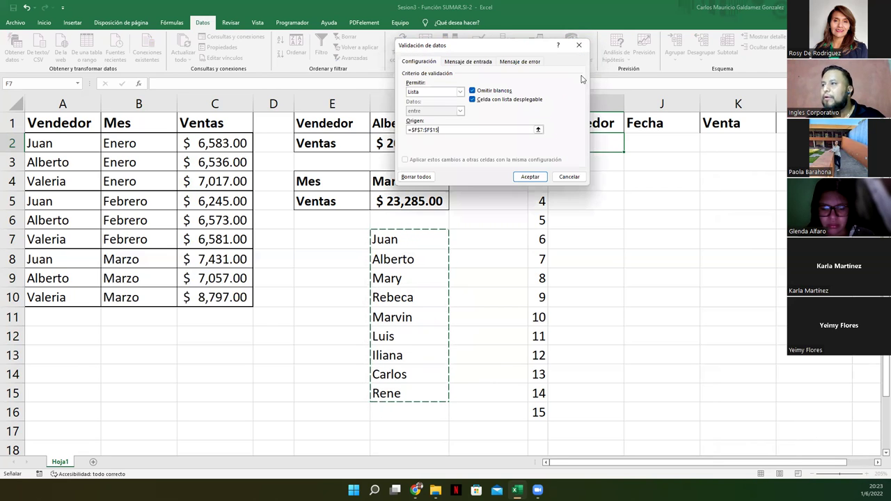
{"action": "left_click", "coordinate": [529, 176]}
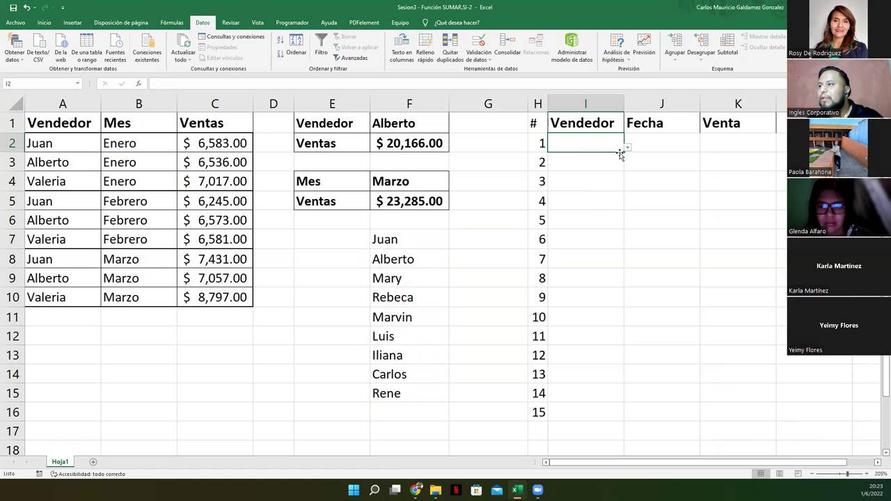
Copy the list validation from I2 down through I16 and check several cells of the Vendedor column
{"action": "left_click_drag", "start_coordinate": [625, 152], "coordinate": [619, 416]}
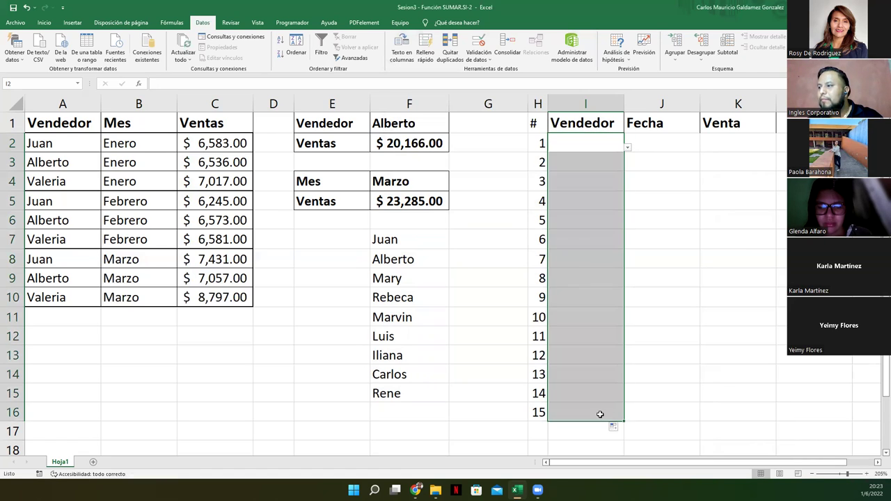
{"action": "left_click", "coordinate": [593, 149]}
{"action": "left_click", "coordinate": [592, 163]}
{"action": "left_click", "coordinate": [593, 176]}
{"action": "left_click", "coordinate": [591, 146]}
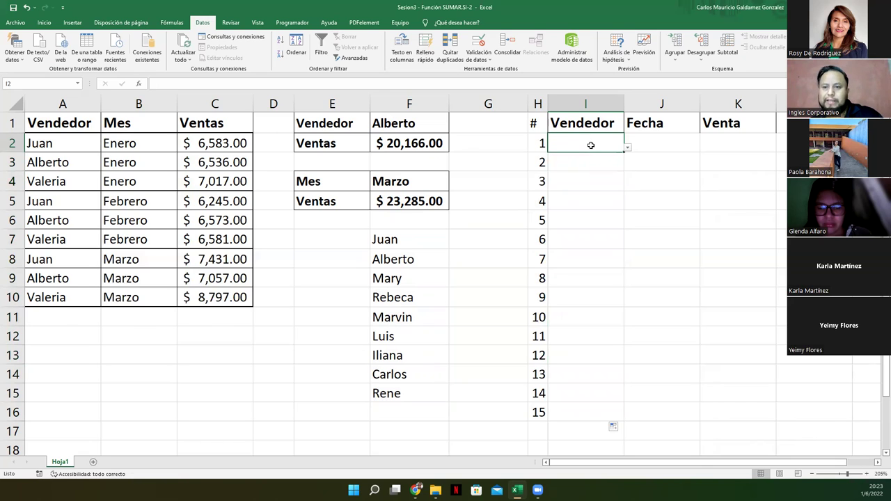
Choose the fourth listed seller from the drop-down in I2 and enter the date 1/6/2022 in J2
{"action": "left_click", "coordinate": [659, 146]}
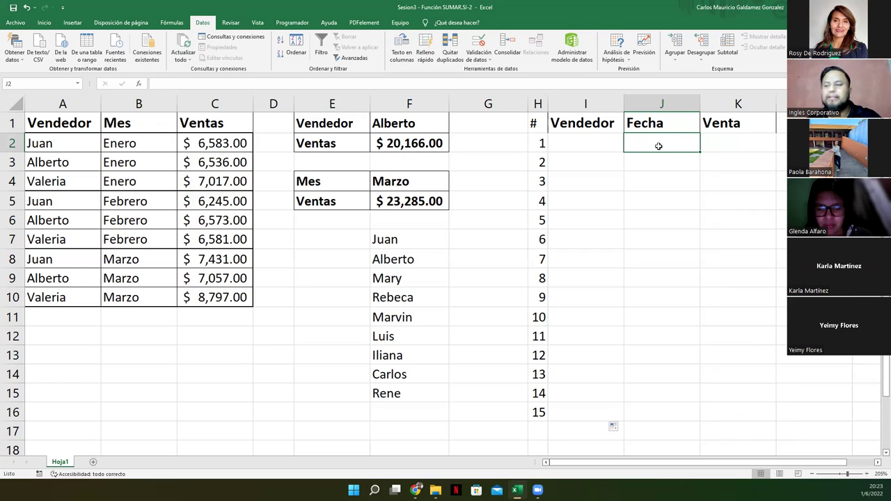
{"action": "left_click", "coordinate": [598, 145]}
{"action": "left_click", "coordinate": [628, 149]}
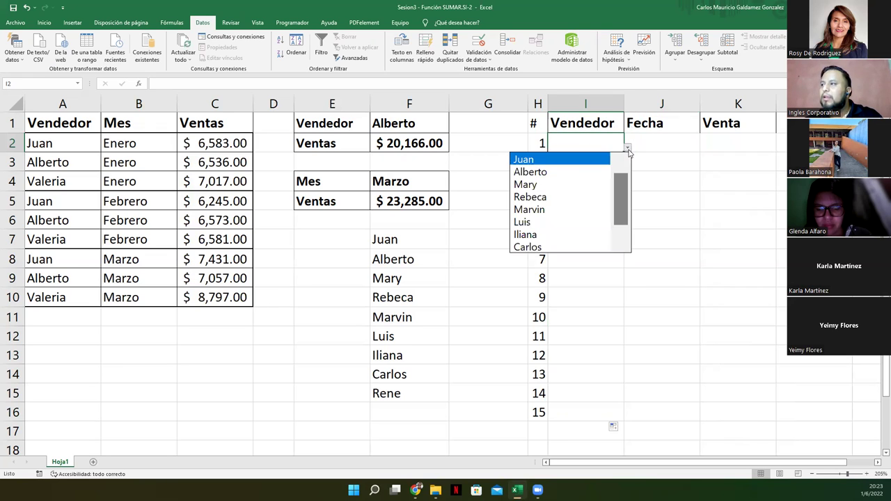
{"action": "left_click", "coordinate": [545, 197]}
{"action": "left_click", "coordinate": [651, 145]}
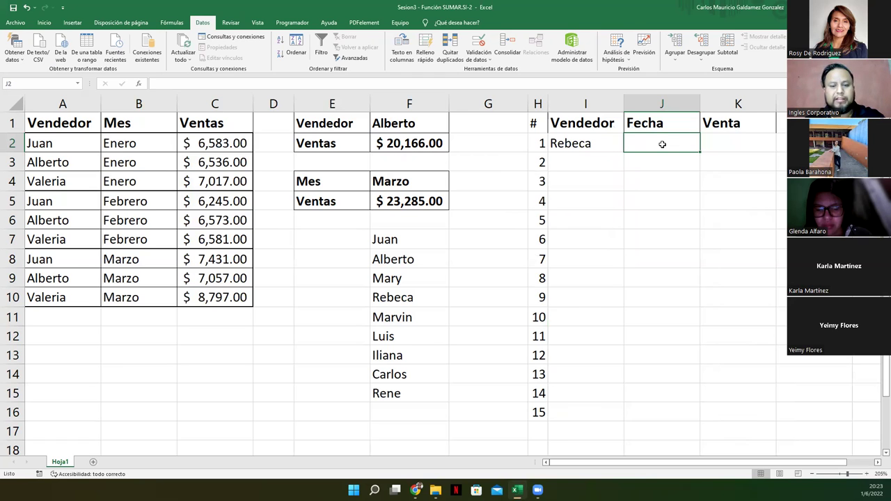
{"action": "type", "text": "1&"}
{"action": "key", "text": "BackSpace"}
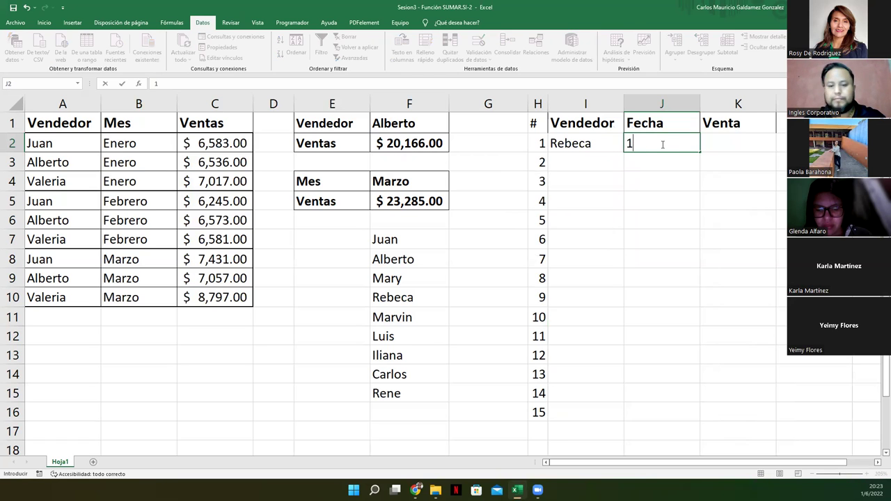
{"action": "type", "text": "/6/202"}
{"action": "key", "text": "Return"}
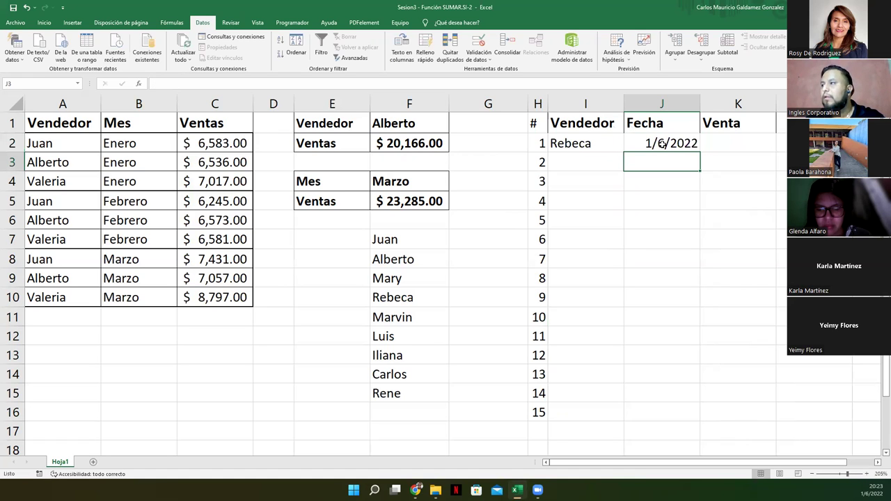
Enter a sale of 34.78 in K2 and apply the Contabilidad currency format to K2:K16
{"action": "key", "text": "Up"}
{"action": "key", "text": "Right"}
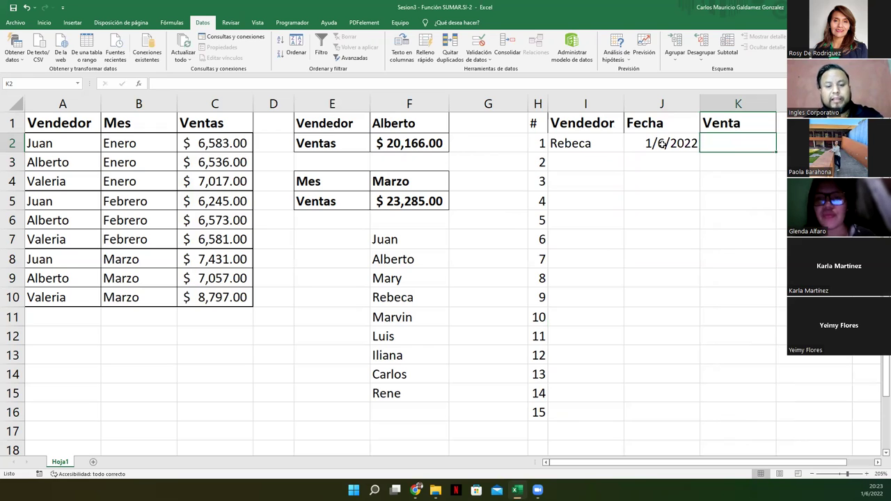
{"action": "type", "text": "34."}
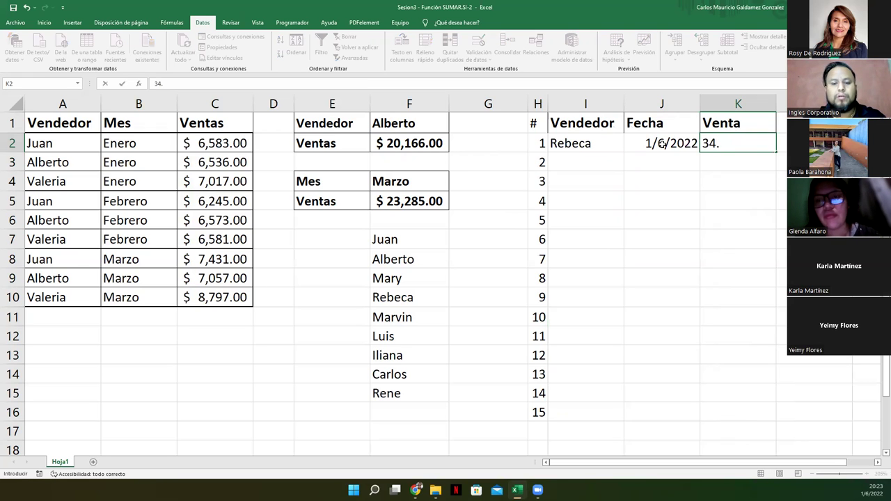
{"action": "type", "text": "78"}
{"action": "key", "text": "Return"}
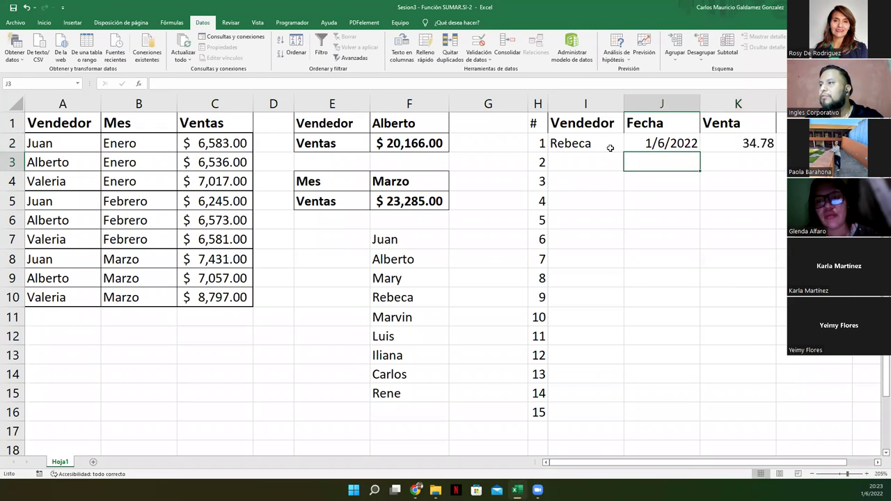
{"action": "left_click_drag", "start_coordinate": [756, 145], "coordinate": [726, 411]}
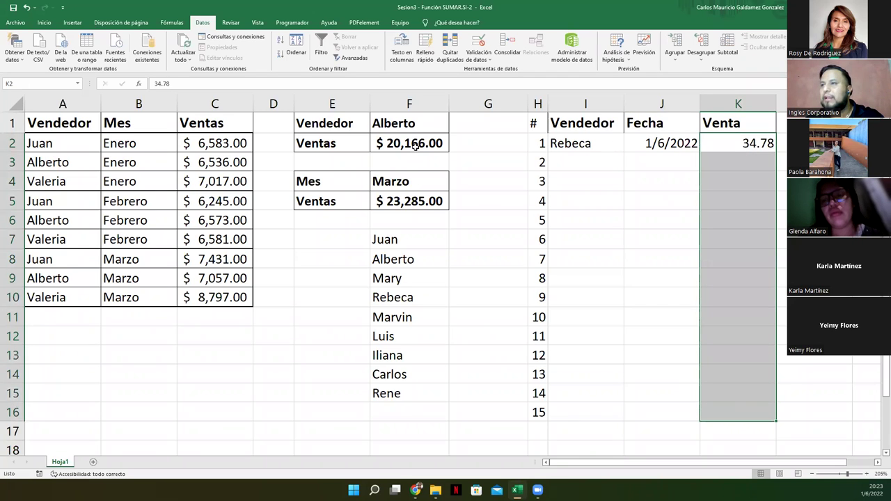
{"action": "left_click", "coordinate": [44, 23]}
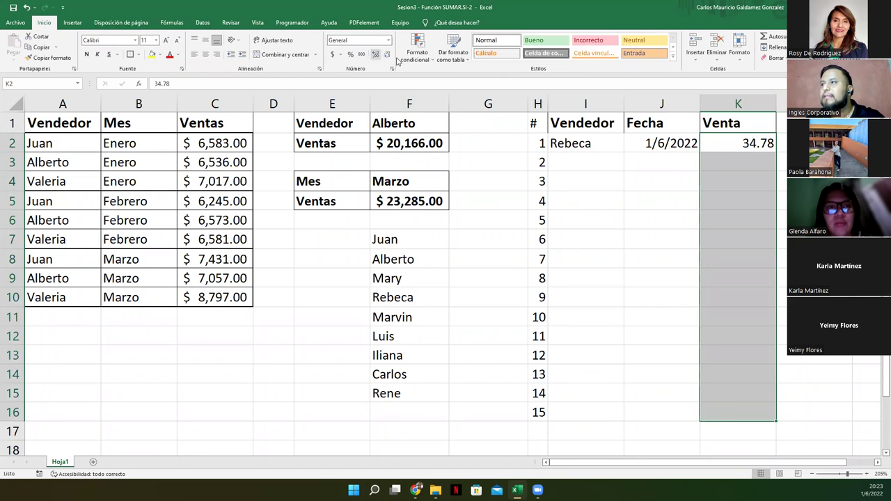
{"action": "left_click", "coordinate": [332, 55]}
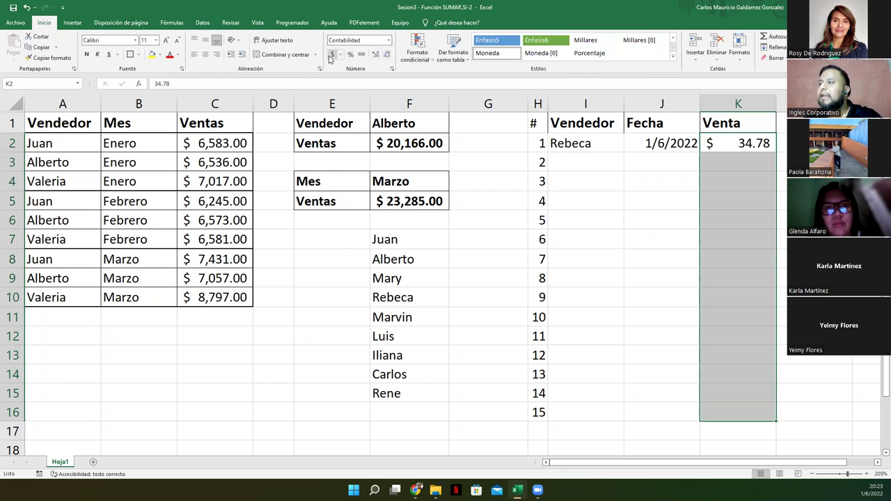
Choose the second listed seller from the drop-down in I3
{"action": "left_click_drag", "start_coordinate": [605, 198], "coordinate": [571, 165]}
{"action": "left_click", "coordinate": [580, 167]}
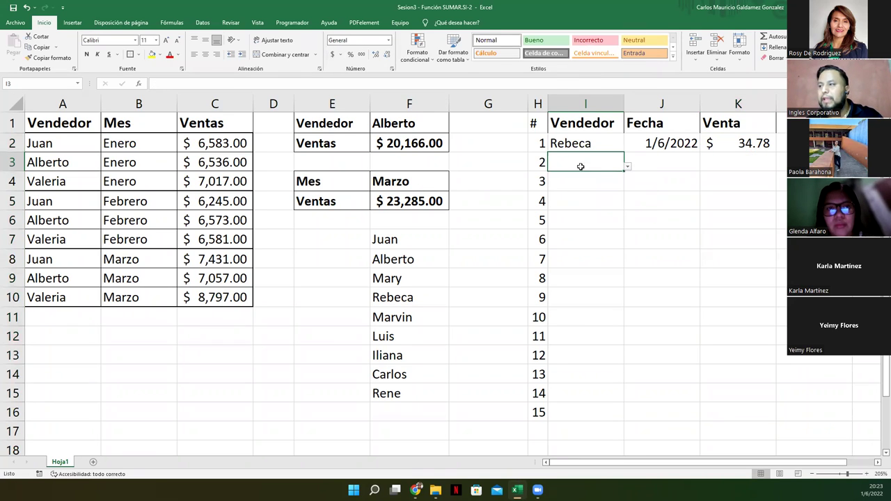
{"action": "left_click", "coordinate": [627, 169]}
{"action": "left_click", "coordinate": [556, 192]}
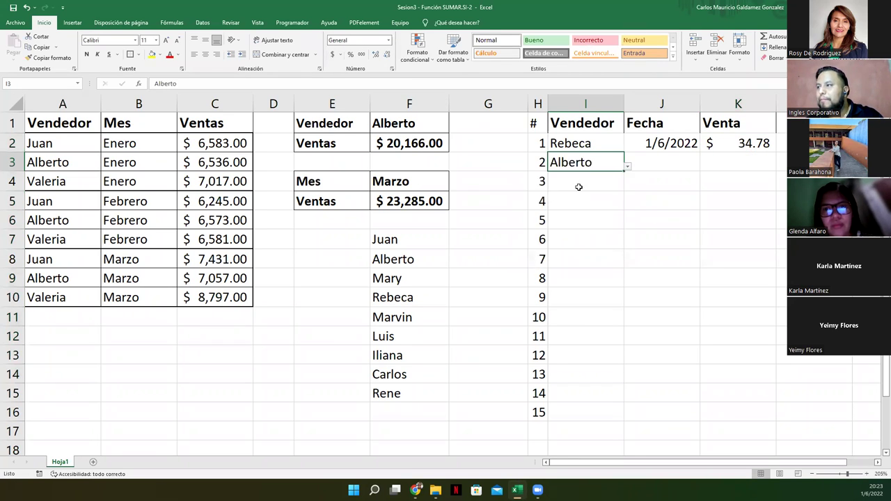
Fill the date from J2 down into J3
{"action": "left_click", "coordinate": [644, 167]}
{"action": "left_click", "coordinate": [666, 143]}
{"action": "left_click_drag", "start_coordinate": [700, 152], "coordinate": [709, 171]}
{"action": "left_click", "coordinate": [722, 162]}
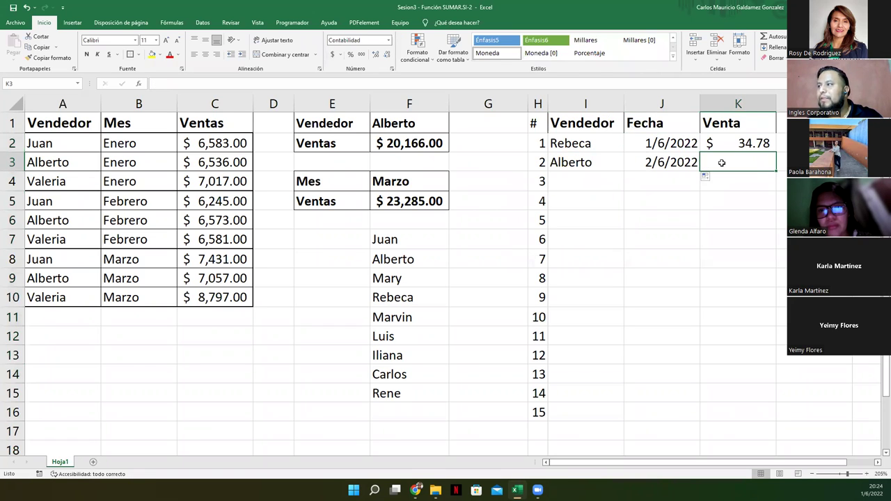
Copy the date from J2 into J3 and enter a sale of 45.10 in K3
{"action": "left_click", "coordinate": [648, 146]}
{"action": "key", "text": "ctrl+c"}
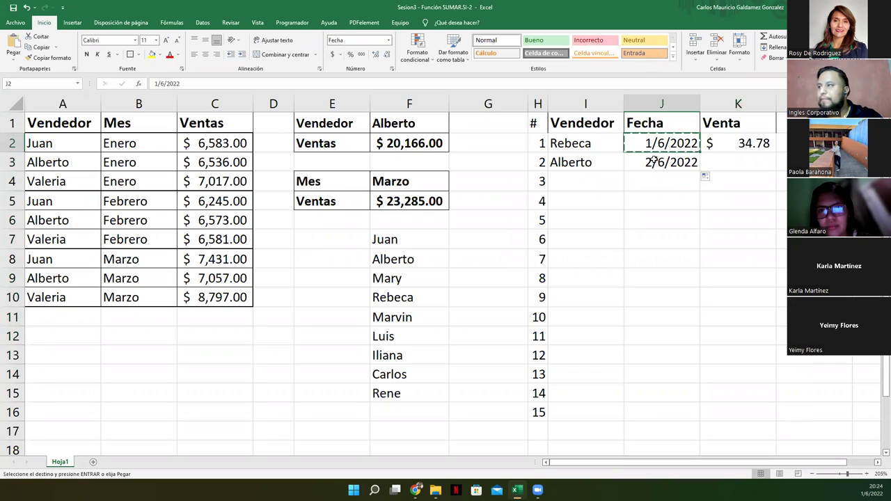
{"action": "left_click", "coordinate": [653, 160]}
{"action": "key", "text": "Return"}
{"action": "key", "text": "Right"}
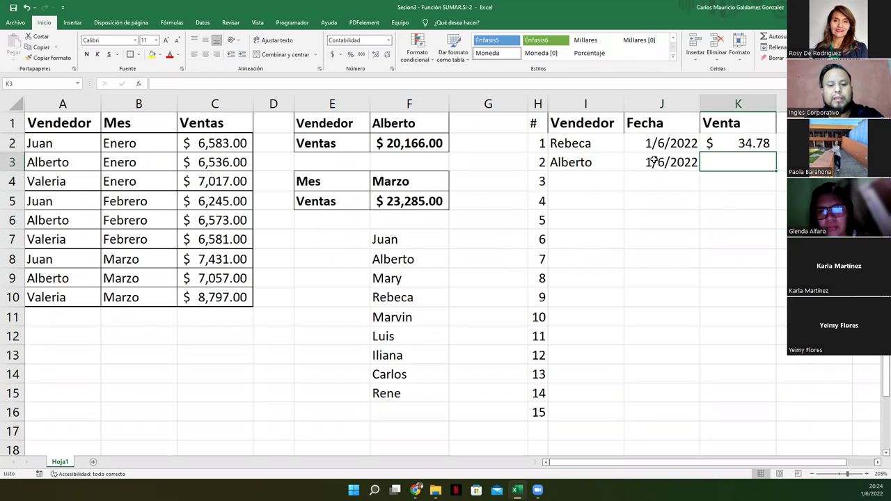
{"action": "type", "text": "45."}
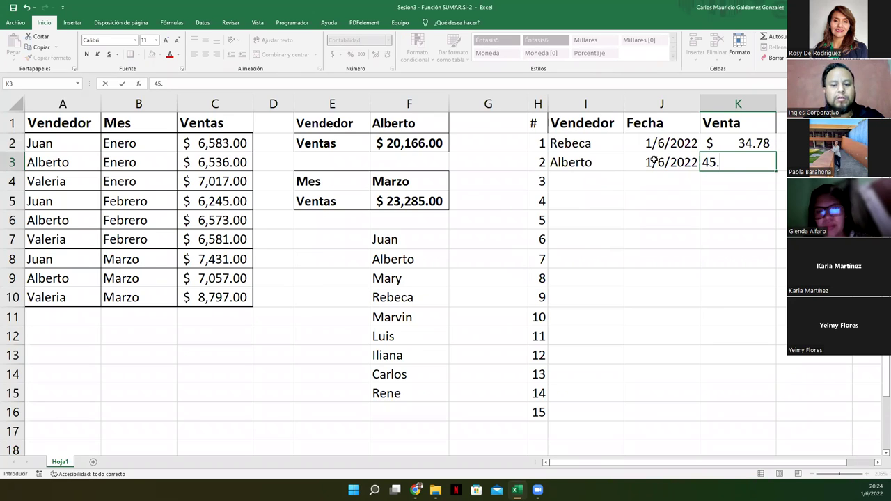
{"action": "type", "text": "10"}
{"action": "left_click", "coordinate": [647, 179]}
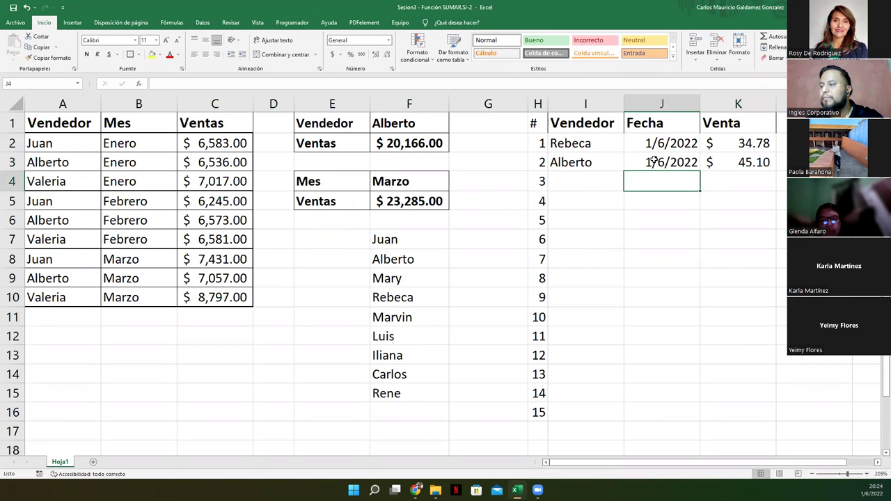
Choose the fourth listed seller from the drop-down in I4
{"action": "left_click", "coordinate": [620, 183]}
{"action": "left_click", "coordinate": [626, 188]}
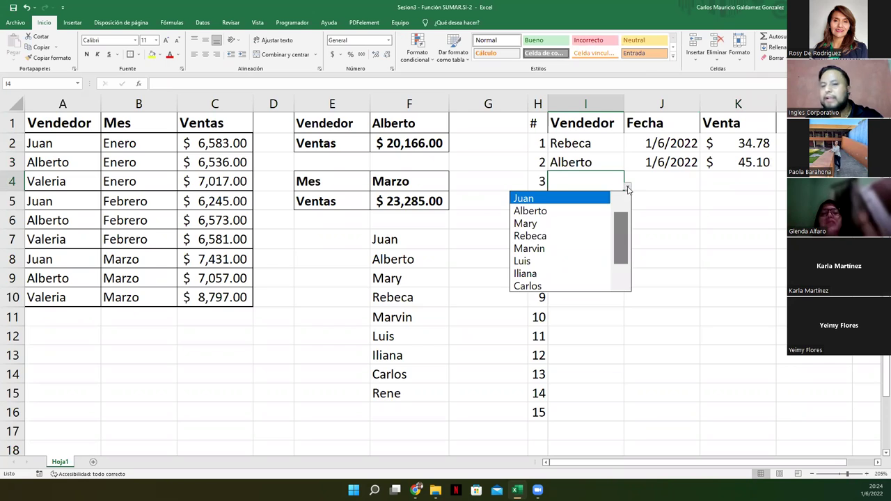
{"action": "left_click", "coordinate": [557, 236]}
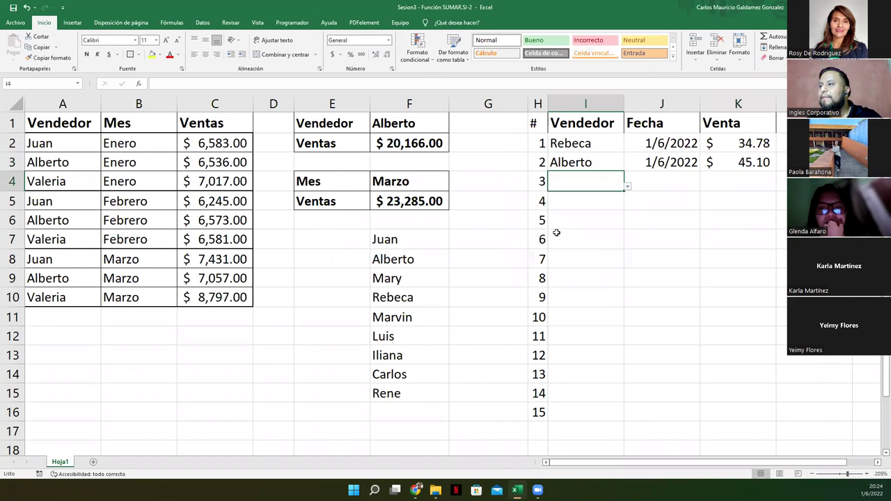
Copy the date from J3 into J4 and enter a sale of 38 in K4
{"action": "left_click", "coordinate": [650, 184]}
{"action": "left_click", "coordinate": [655, 166]}
{"action": "key", "text": "ctrl+c"}
{"action": "left_click", "coordinate": [654, 181]}
{"action": "key", "text": "ctrl+v"}
{"action": "left_click", "coordinate": [718, 186]}
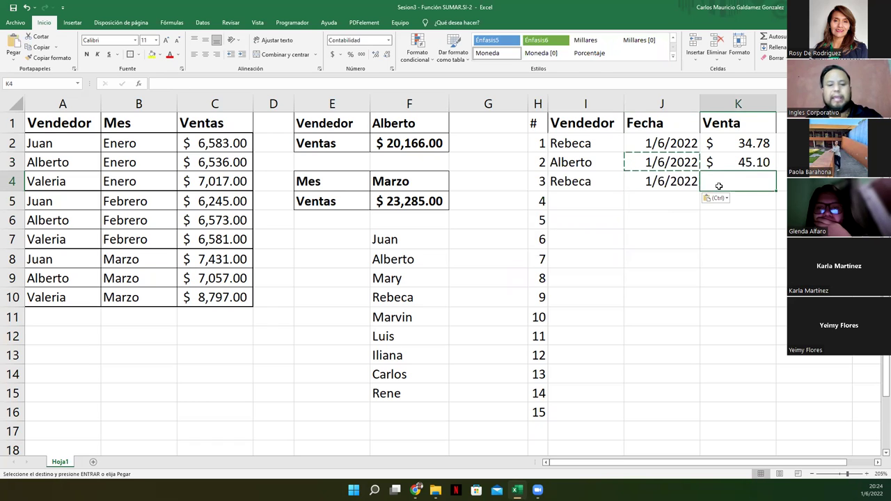
{"action": "type", "text": "38"}
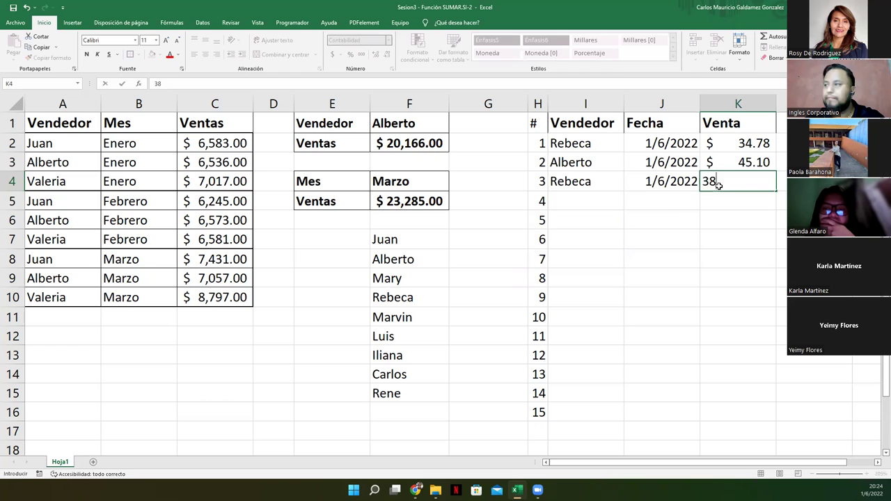
{"action": "key", "text": "Return"}
Choose the fifth listed seller from the drop-down in I5
{"action": "left_click", "coordinate": [601, 195]}
{"action": "left_click", "coordinate": [627, 206]}
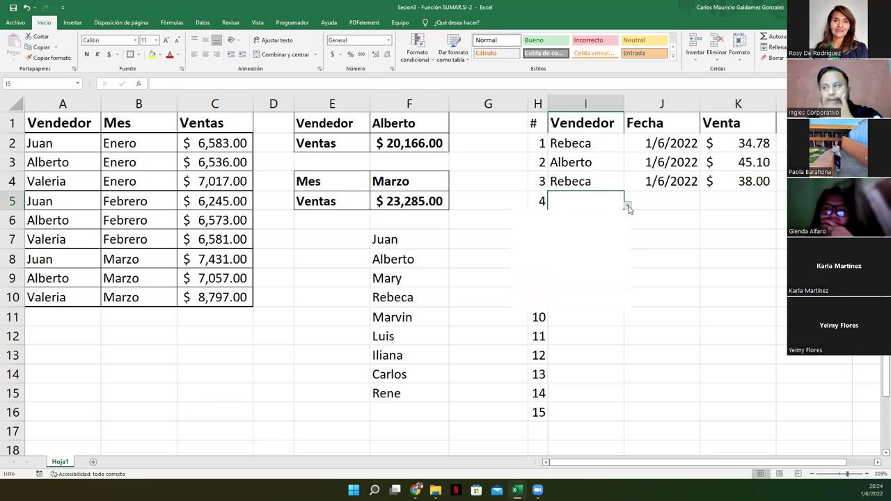
{"action": "left_click", "coordinate": [536, 269]}
Copy the date from J4 into the remaining Fecha cells J5:J16
{"action": "left_click", "coordinate": [661, 206]}
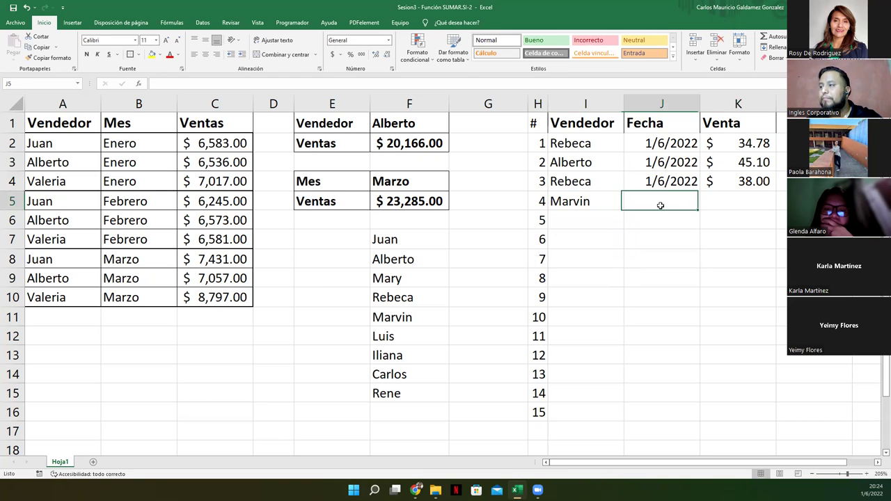
{"action": "left_click", "coordinate": [662, 182]}
{"action": "key", "text": "ctrl+c"}
{"action": "left_click_drag", "start_coordinate": [663, 202], "coordinate": [648, 411]}
{"action": "key", "text": "ctrl+v"}
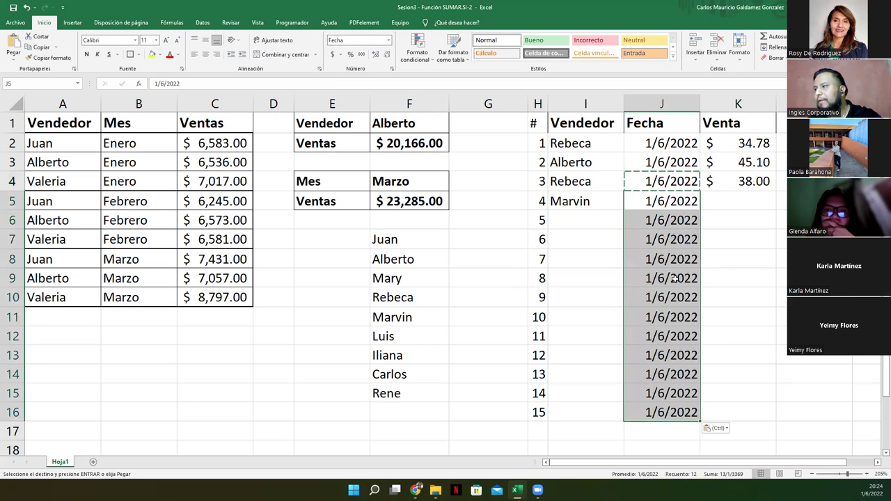
Enter a sale of 14.55 in K5
{"action": "left_click", "coordinate": [738, 200]}
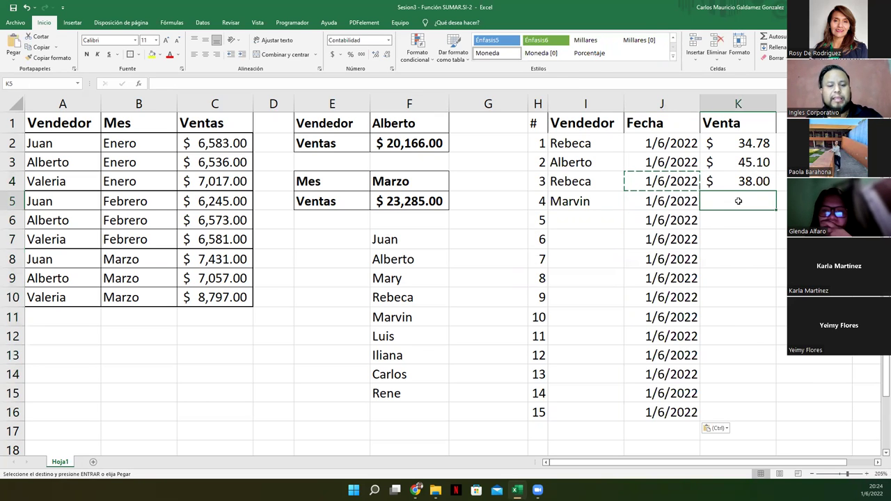
{"action": "type", "text": "14.5"}
{"action": "type", "text": "5"}
{"action": "key", "text": "Return"}
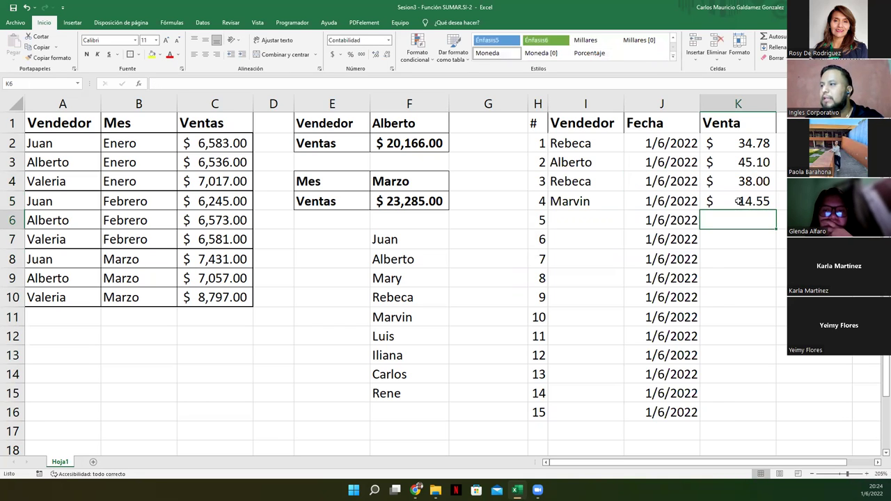
Choose the seventh listed seller from the drop-down in I6 and enter a sale of 60 in K6
{"action": "key", "text": "Left"}
{"action": "key", "text": "Left"}
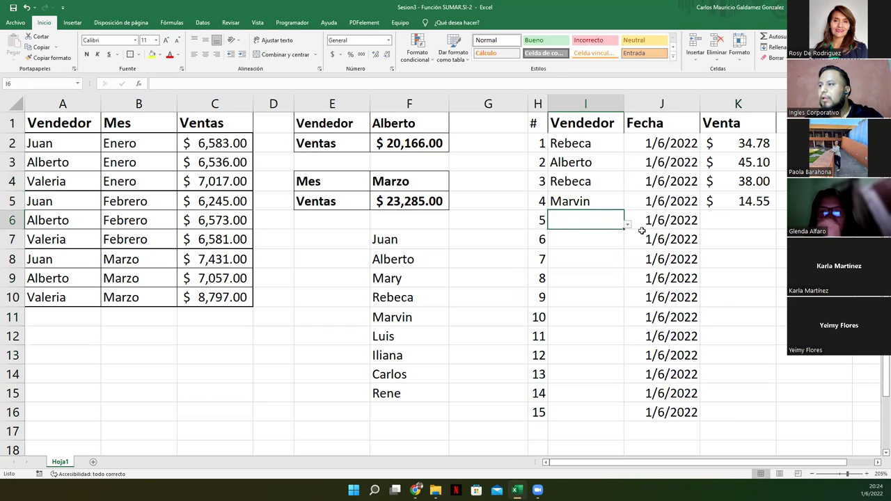
{"action": "left_click", "coordinate": [632, 224]}
{"action": "left_click", "coordinate": [604, 225]}
{"action": "left_click", "coordinate": [627, 225]}
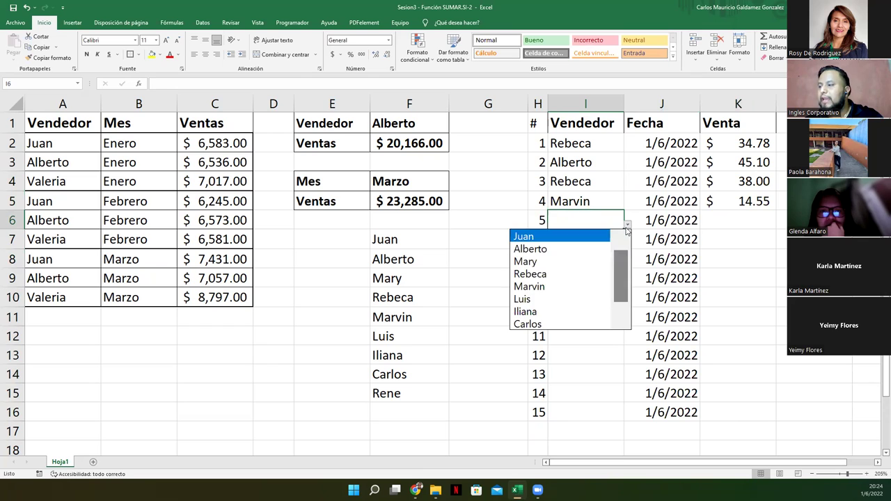
{"action": "left_click", "coordinate": [539, 311]}
{"action": "key", "text": "Right"}
{"action": "key", "text": "Right"}
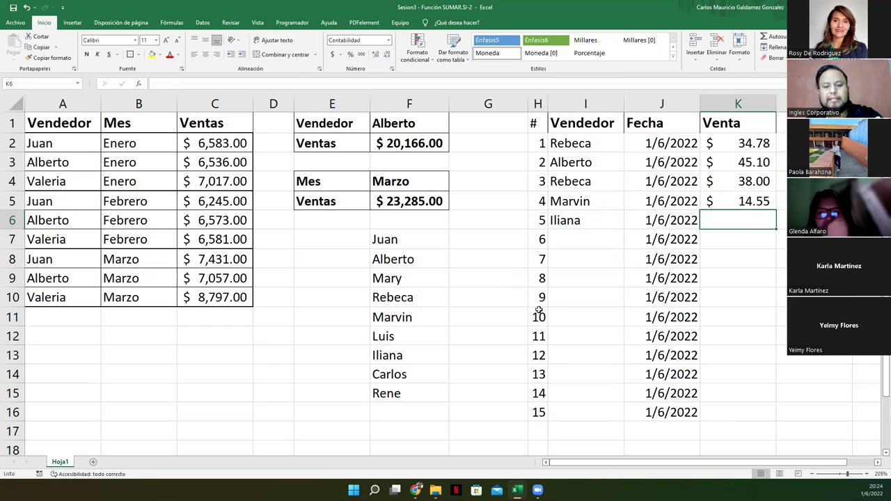
{"action": "type", "text": "60"}
{"action": "key", "text": "Return"}
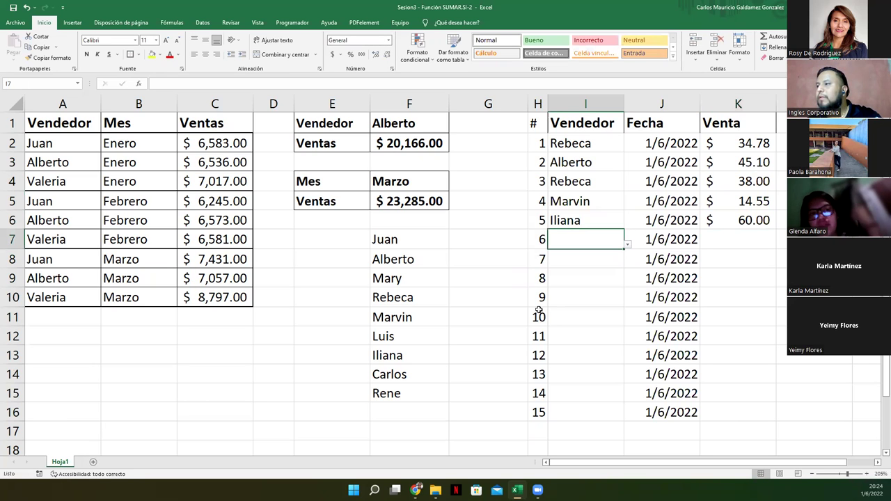
Choose the fourth listed seller from the drop-down in I7 and enter a sale of 105 in K7
{"action": "left_click", "coordinate": [628, 246]}
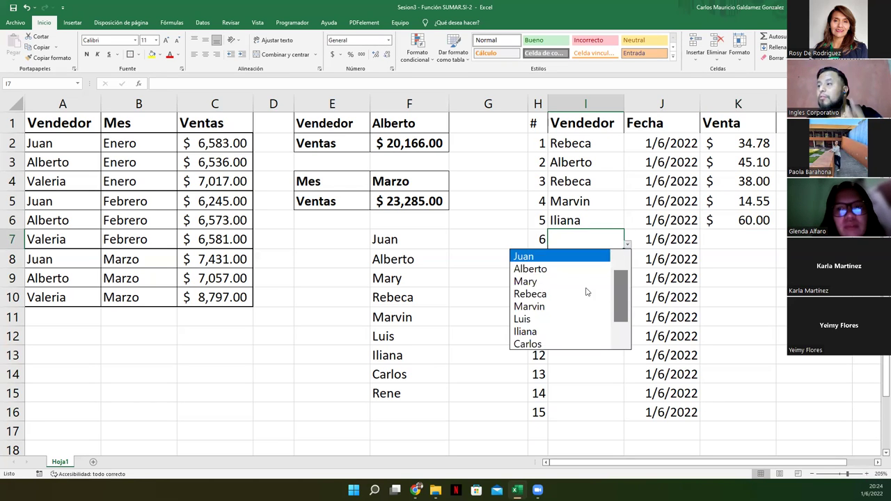
{"action": "left_click", "coordinate": [568, 294]}
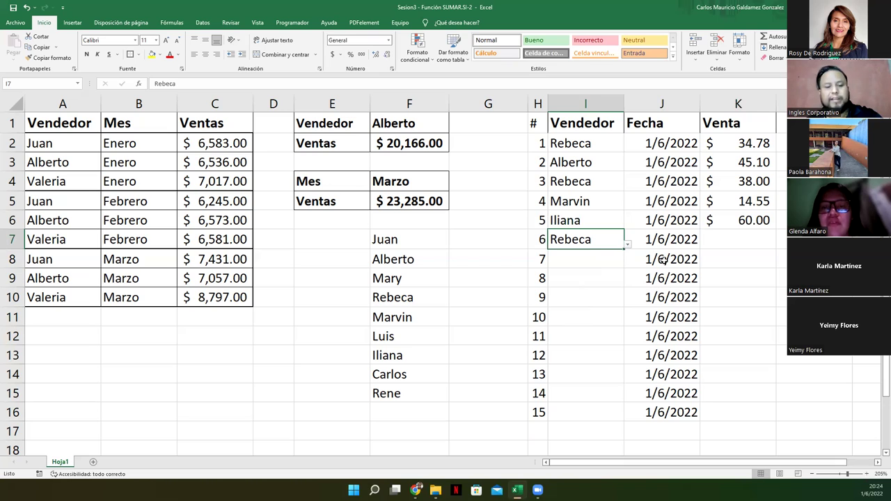
{"action": "key", "text": "Tab"}
{"action": "key", "text": "Tab"}
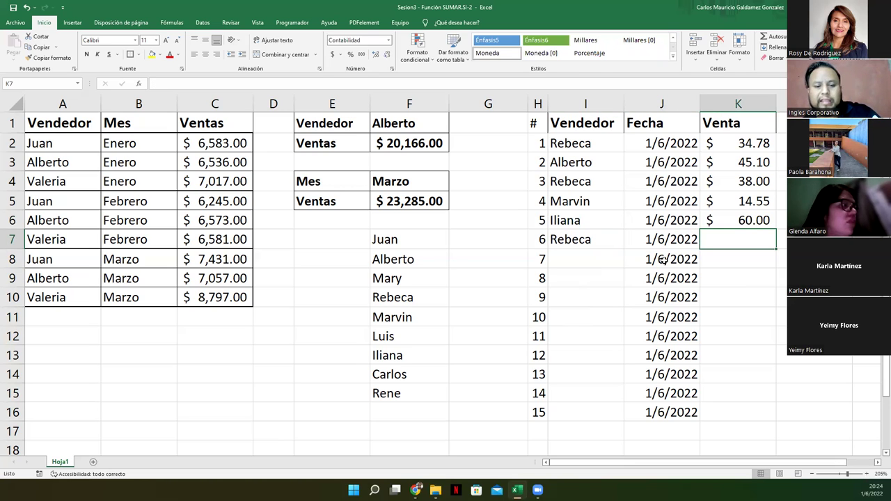
{"action": "type", "text": "1"}
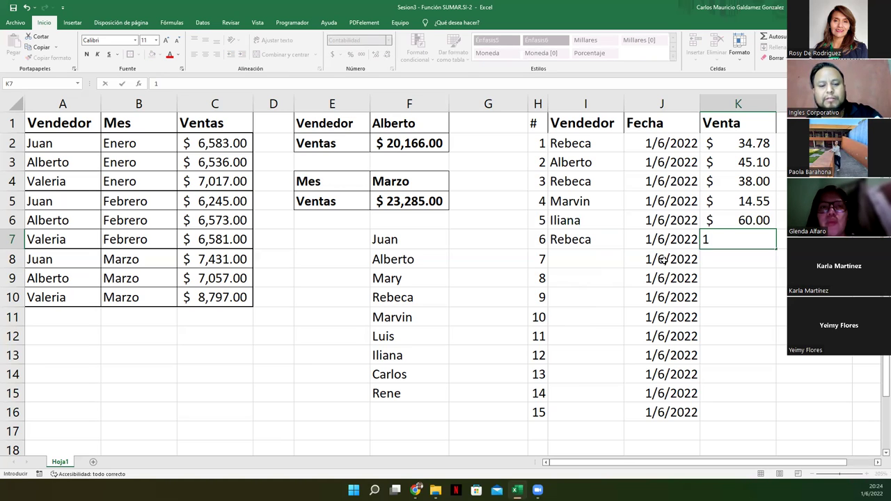
{"action": "type", "text": "05"}
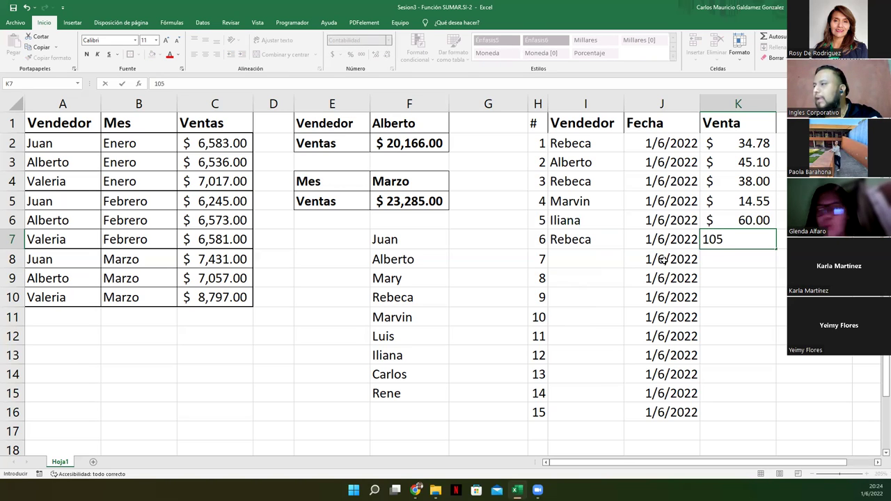
{"action": "key", "text": "Return"}
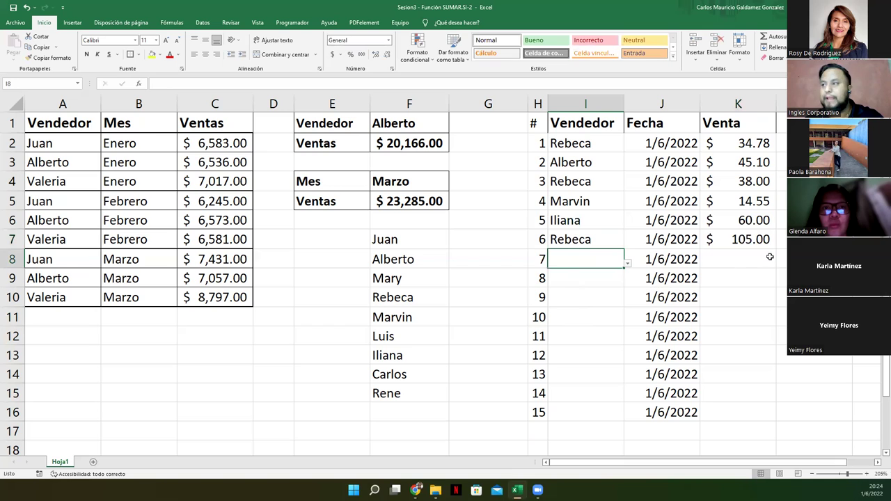
Choose the sixth listed seller from the drop-down in I8 and enter a sale of 68.70 in K8
{"action": "left_click", "coordinate": [628, 265]}
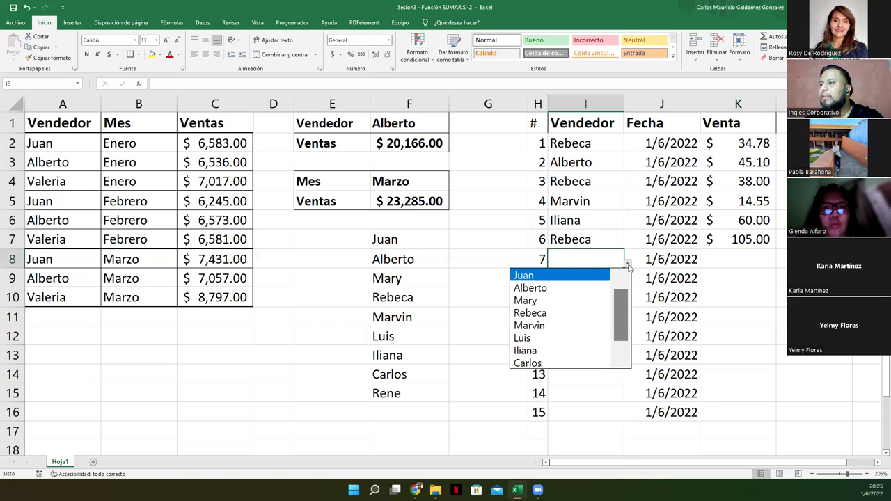
{"action": "left_click", "coordinate": [538, 338]}
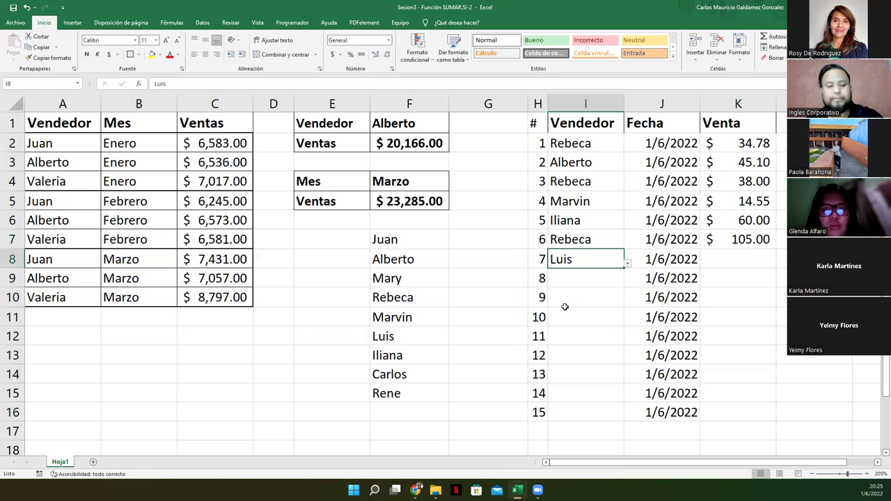
{"action": "key", "text": "Tab"}
{"action": "key", "text": "Tab"}
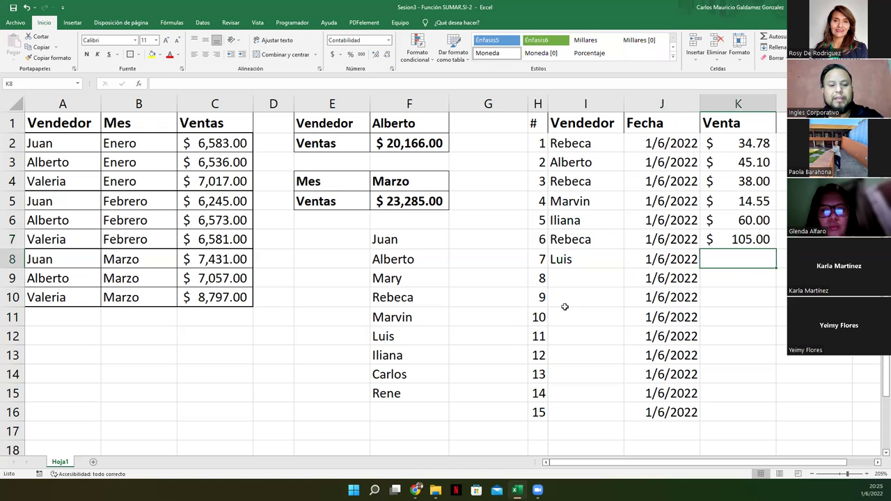
{"action": "type", "text": "68"}
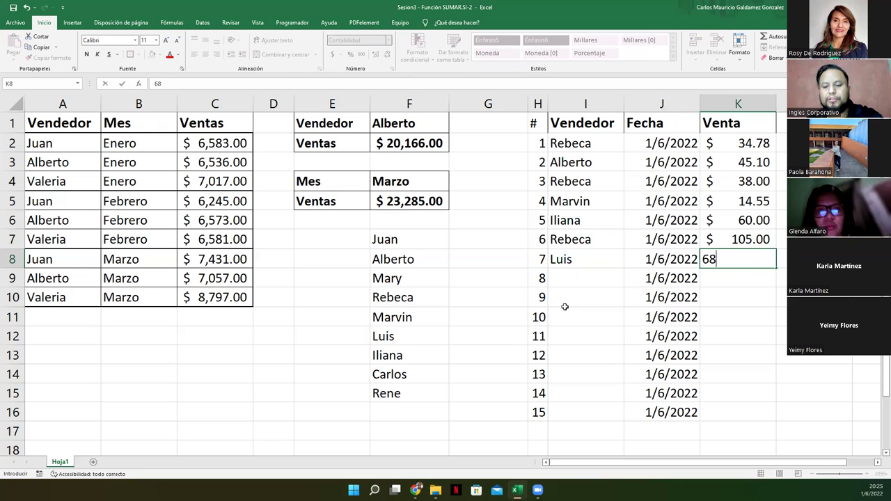
{"action": "key", "text": "Return"}
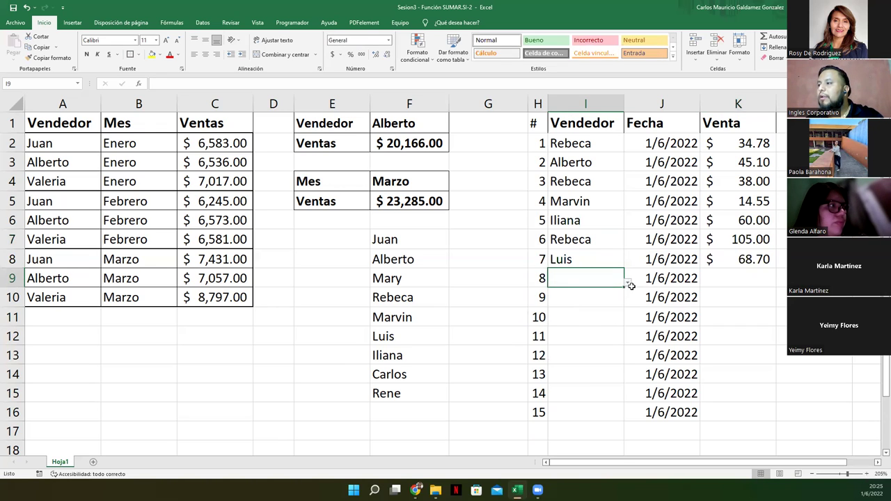
Choose the eighth listed seller from the drop-down in I9 and enter a sale of 130.66 in K9
{"action": "left_click", "coordinate": [630, 284]}
{"action": "left_click", "coordinate": [563, 380]}
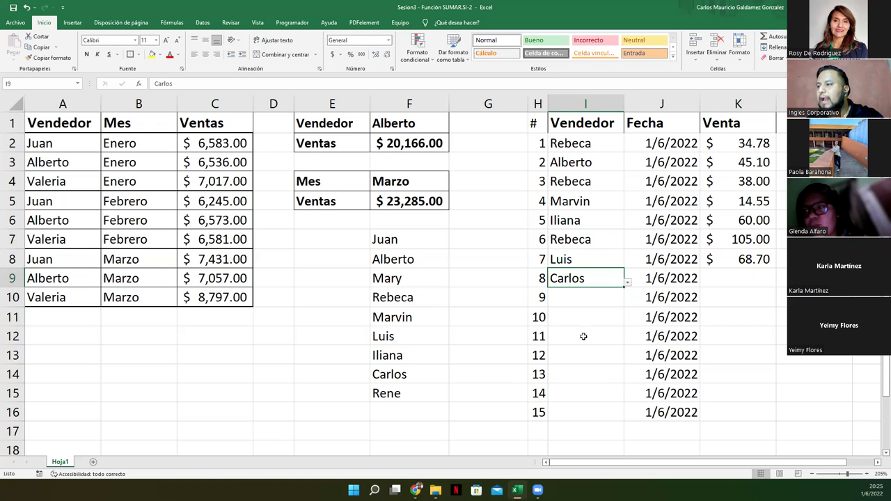
{"action": "key", "text": "Tab"}
{"action": "key", "text": "Tab"}
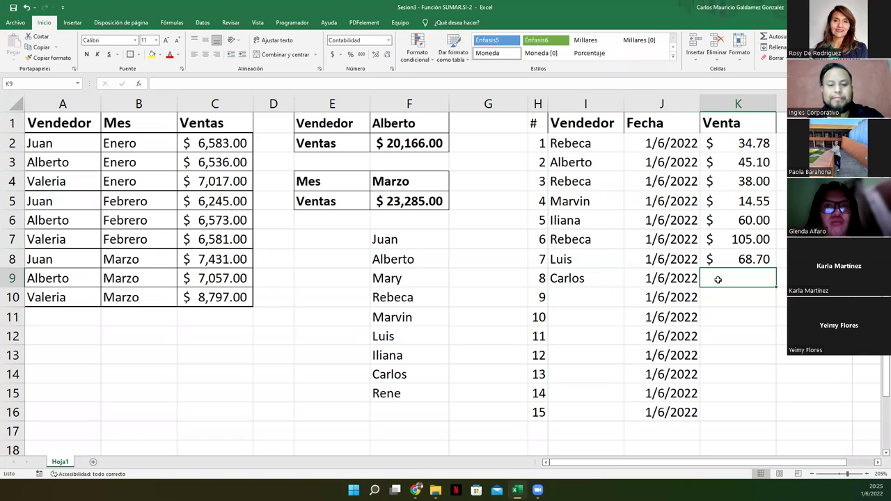
{"action": "type", "text": "1"}
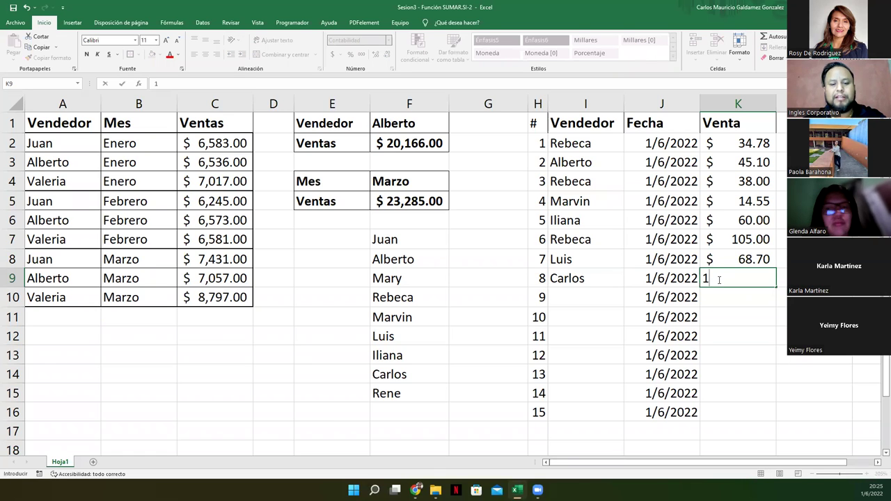
{"action": "type", "text": "30.66"}
{"action": "key", "text": "Return"}
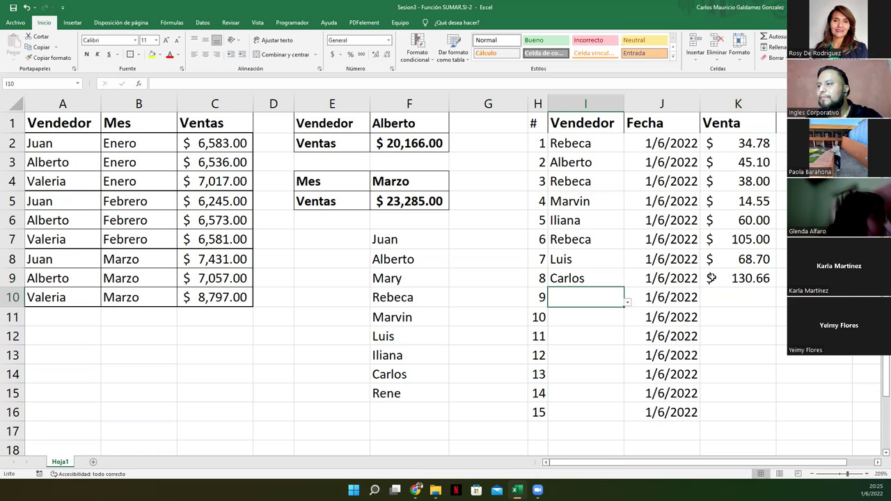
Choose the eighth listed seller from the drop-down in I10 and enter a sale of 75.65 in K10
{"action": "left_click", "coordinate": [627, 304]}
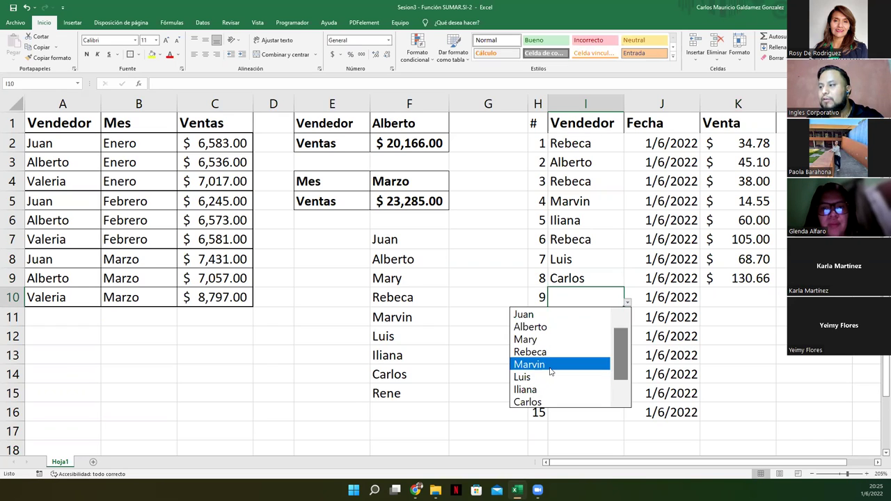
{"action": "left_click_drag", "start_coordinate": [619, 364], "coordinate": [617, 394]}
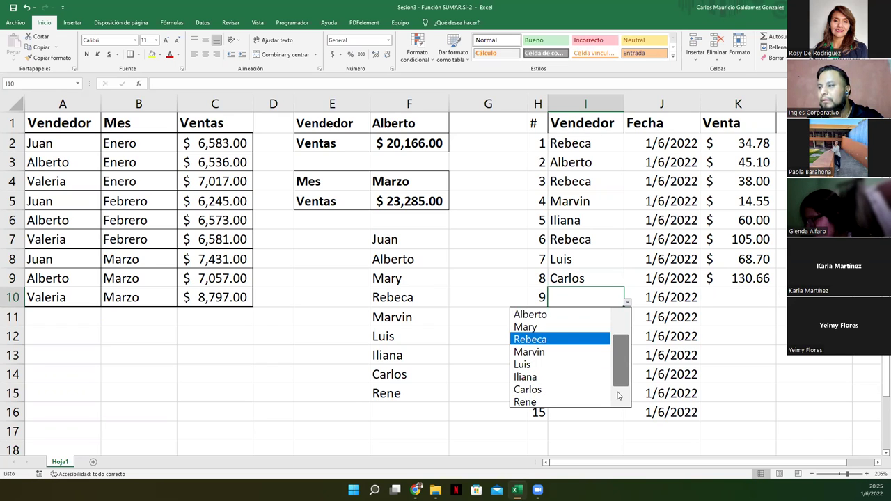
{"action": "left_click", "coordinate": [547, 392]}
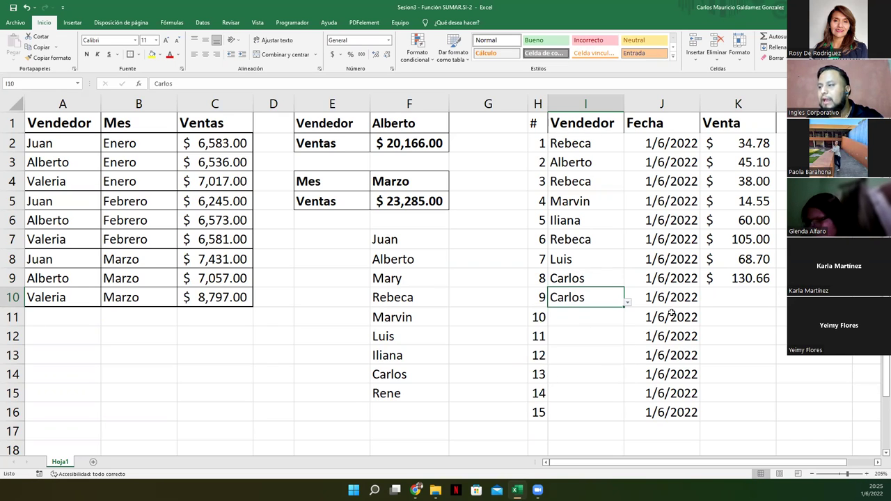
{"action": "left_click", "coordinate": [716, 300]}
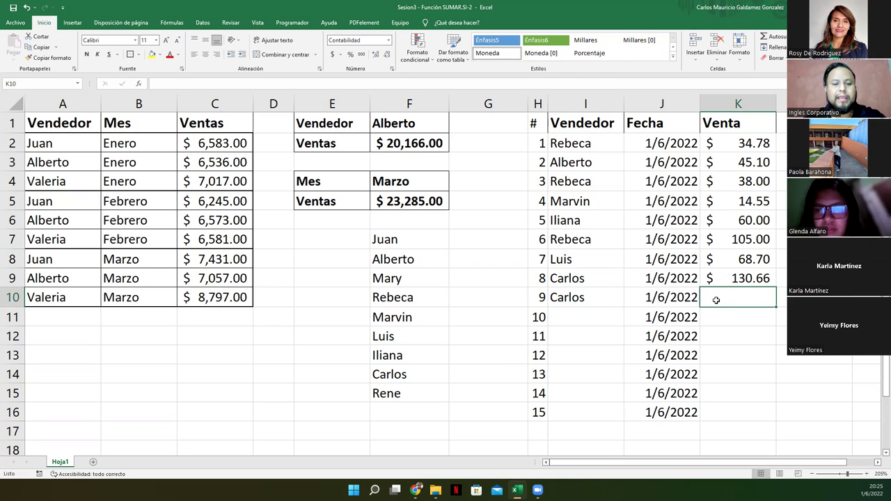
{"action": "type", "text": "75"}
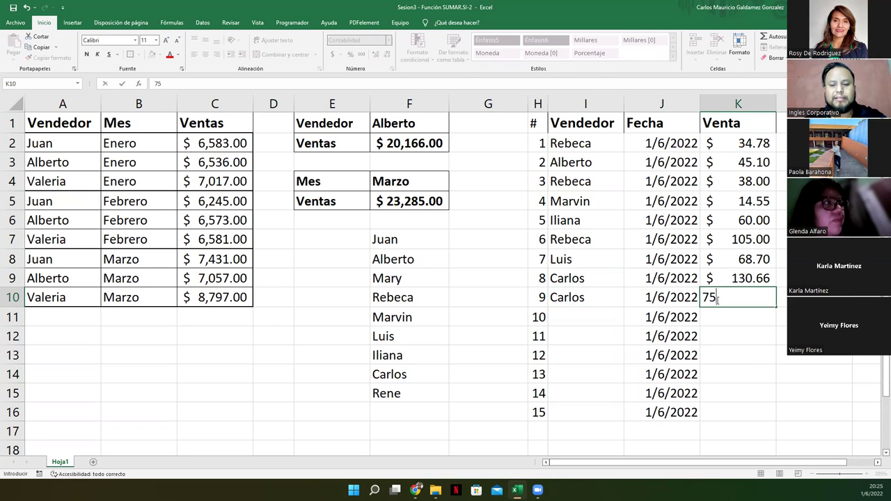
{"action": "type", "text": ".65"}
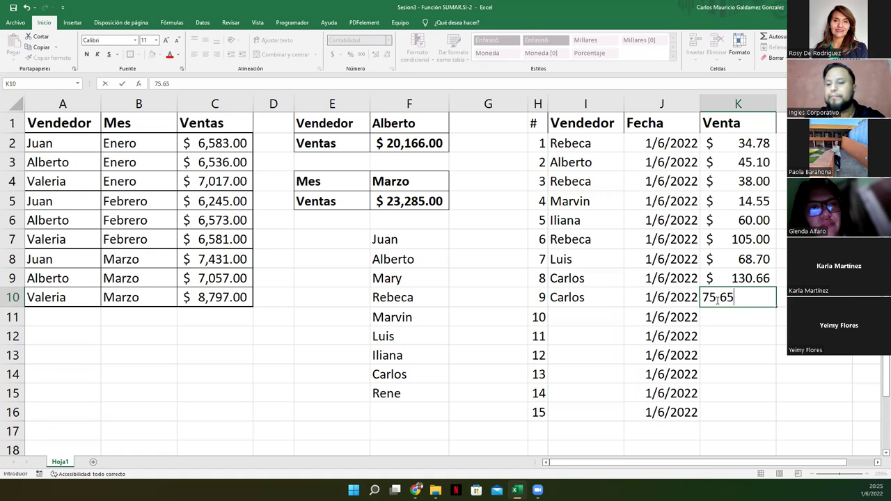
{"action": "key", "text": "Return"}
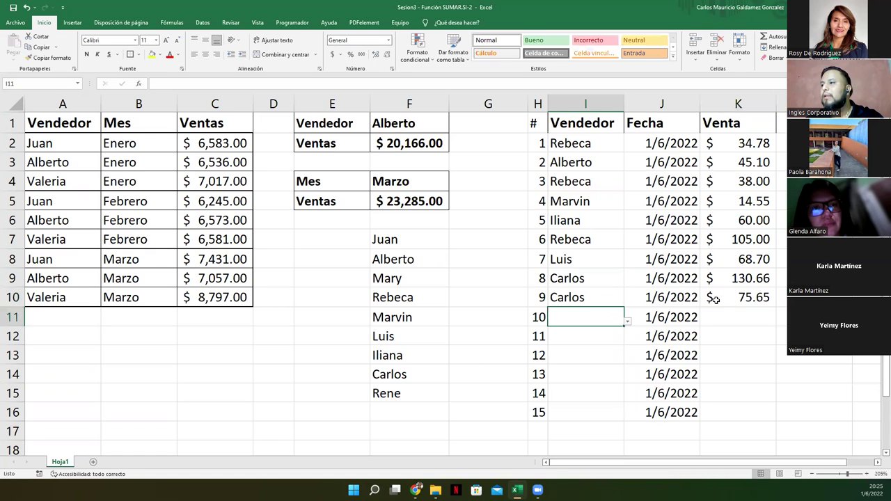
Choose the second listed seller from the drop-down in I11 and enter a sale of 25.00 in K11
{"action": "left_click", "coordinate": [629, 323]}
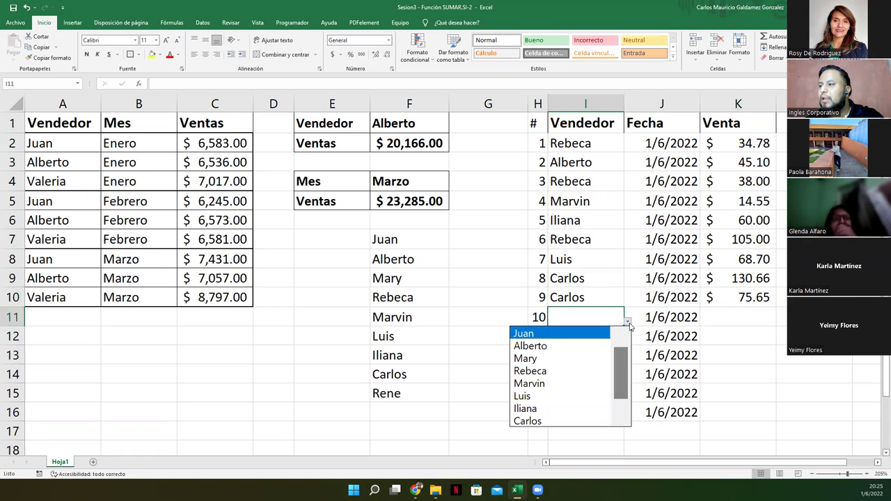
{"action": "left_click", "coordinate": [539, 350]}
{"action": "key", "text": "Tab"}
{"action": "key", "text": "Tab"}
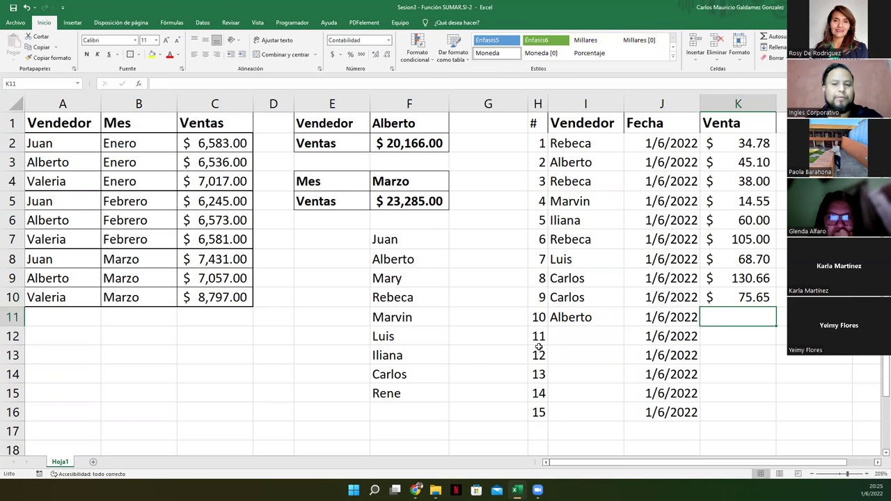
{"action": "type", "text": "25.00"}
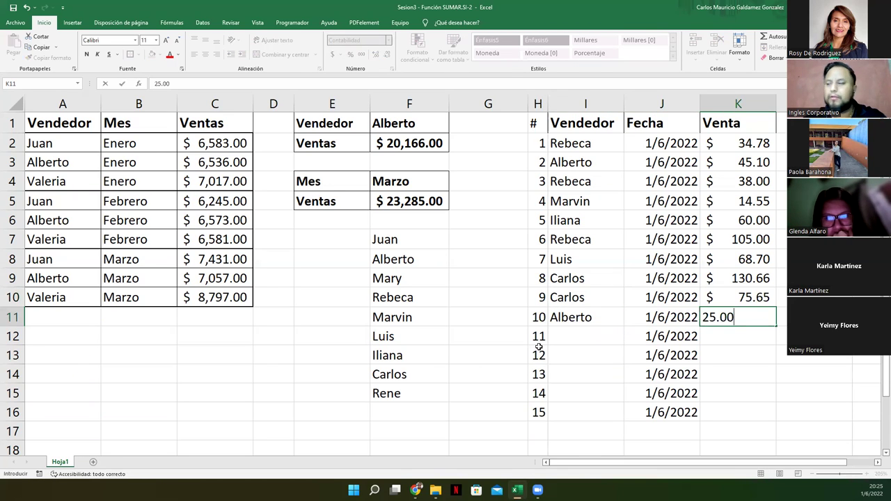
{"action": "key", "text": "Return"}
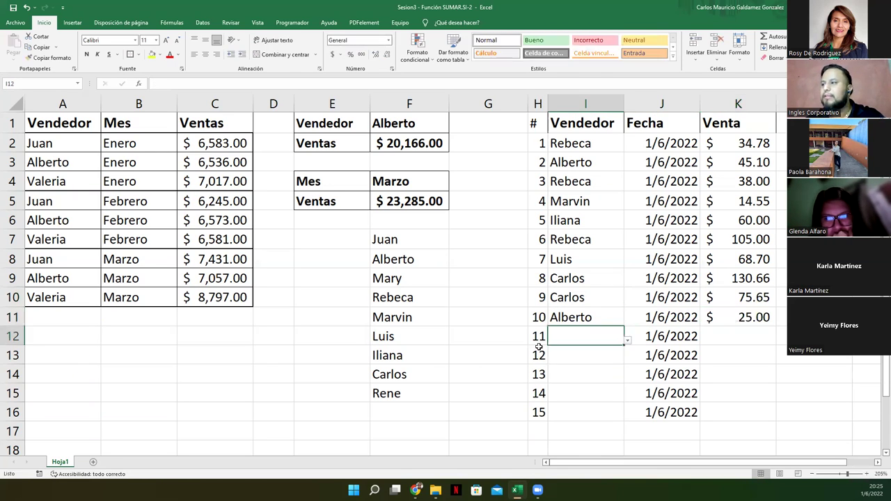
Choose the third listed seller from the drop-down in I12 and enter a sale of 68.99 in K12
{"action": "left_click", "coordinate": [627, 341]}
{"action": "left_click", "coordinate": [541, 378]}
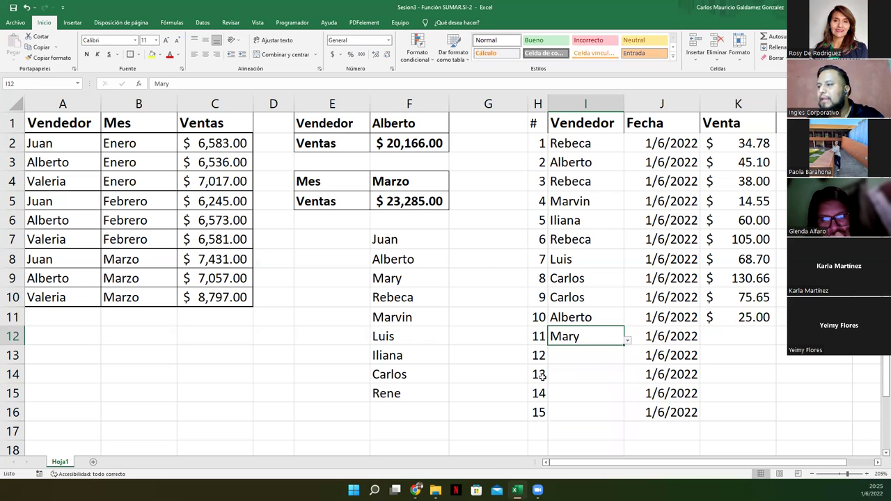
{"action": "key", "text": "Right"}
{"action": "key", "text": "Right"}
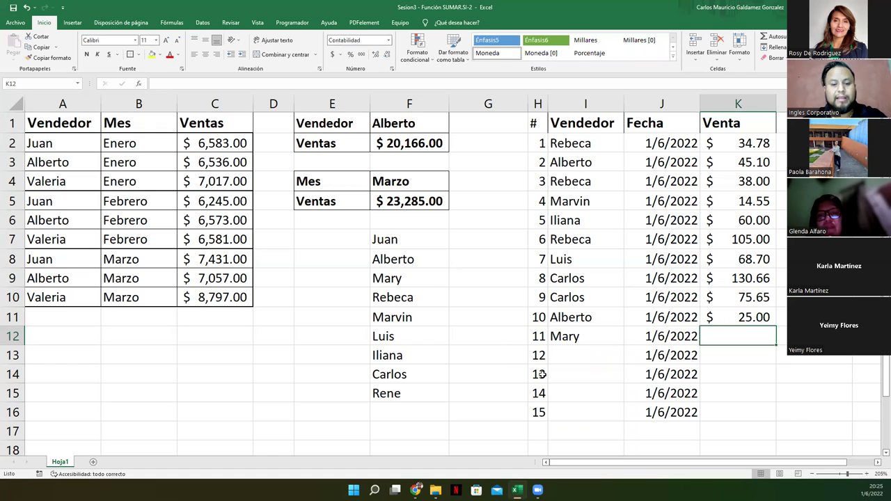
{"action": "type", "text": "6"}
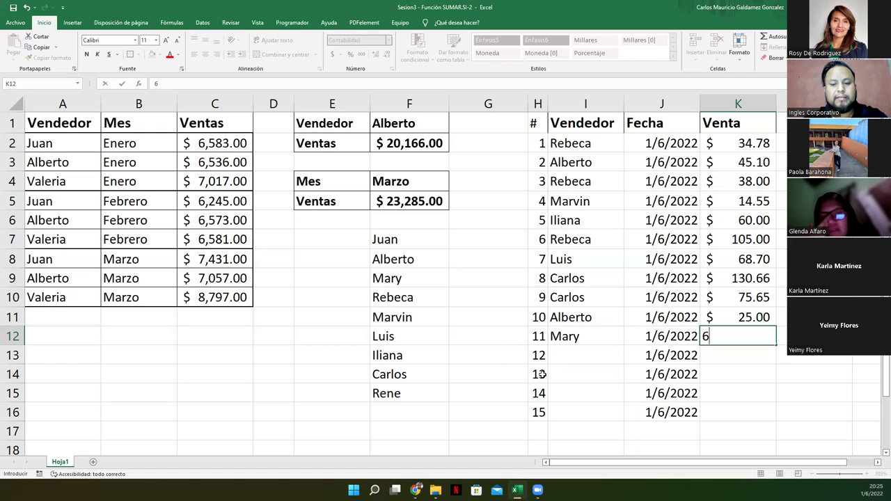
{"action": "type", "text": "8.99"}
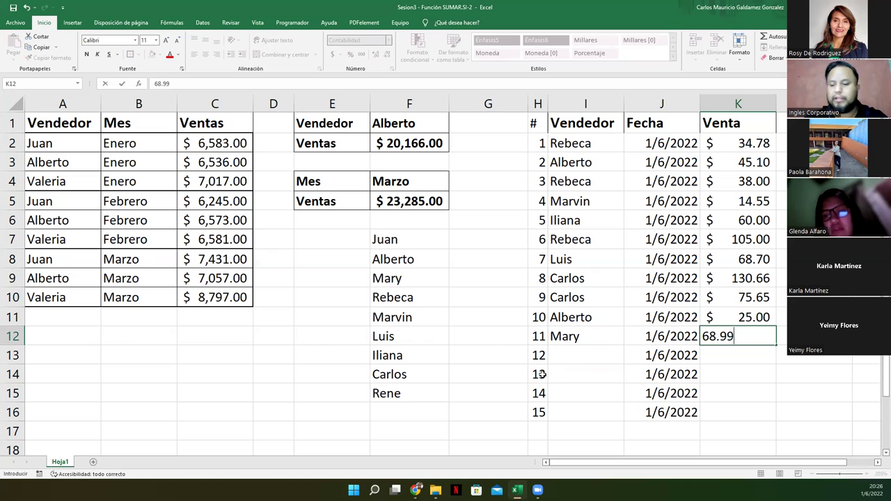
{"action": "key", "text": "Return"}
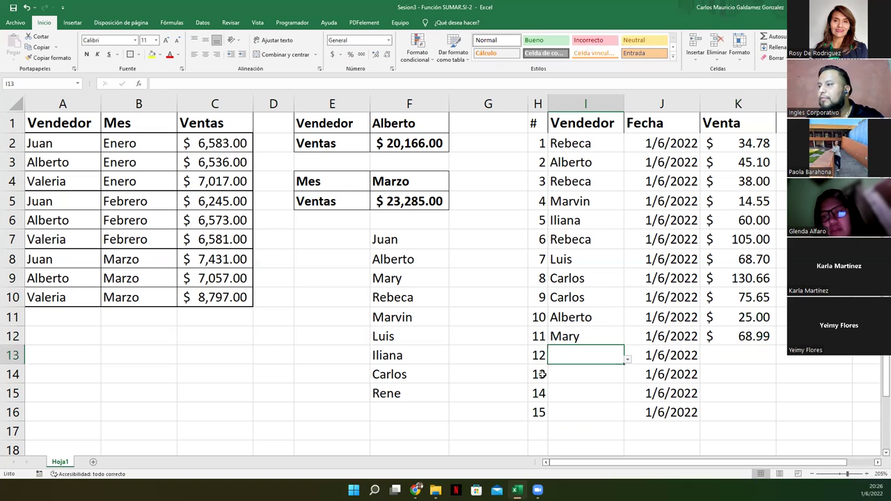
Fill I13 with the fifth listed seller and enter a sale of 33.00 in K13
{"action": "left_click", "coordinate": [626, 361]}
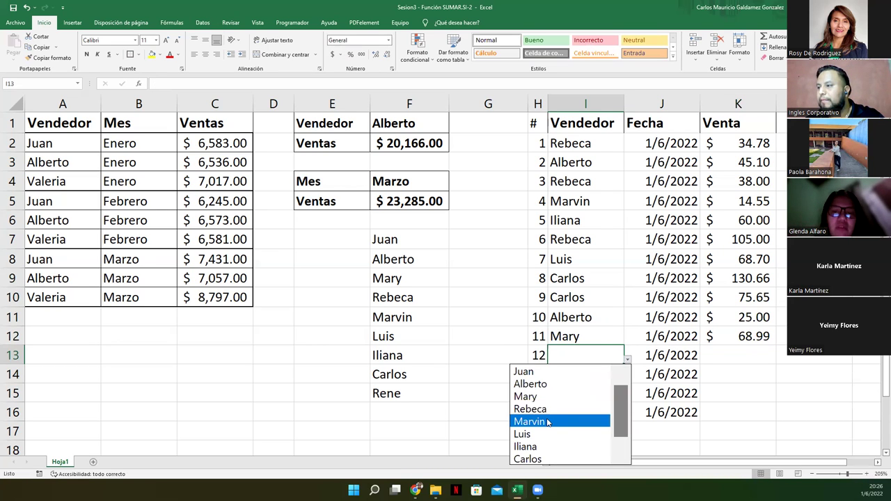
{"action": "key", "text": "Escape"}
{"action": "type", "text": "Marvin"}
{"action": "key", "text": "Tab"}
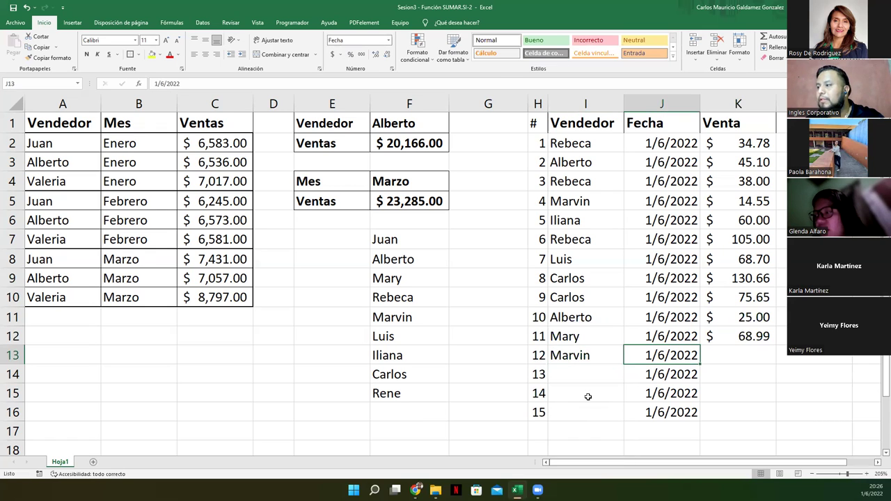
{"action": "key", "text": "Tab"}
{"action": "type", "text": "33.00"}
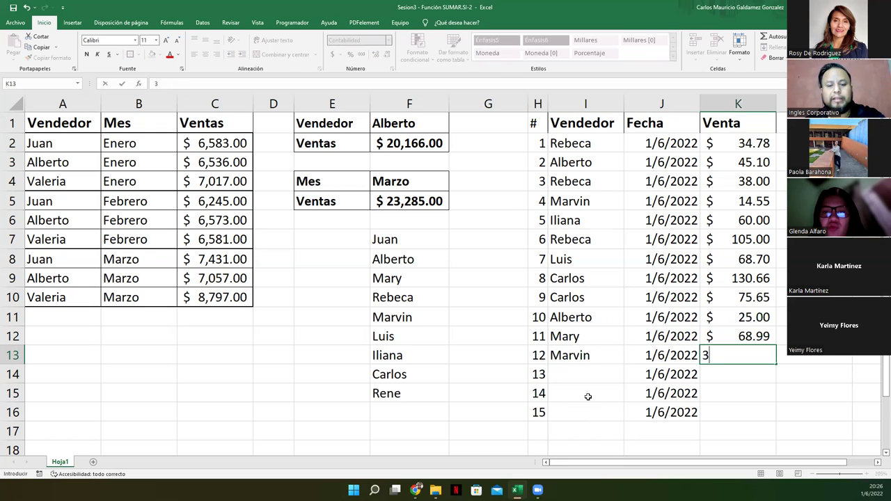
{"action": "key", "text": "Return"}
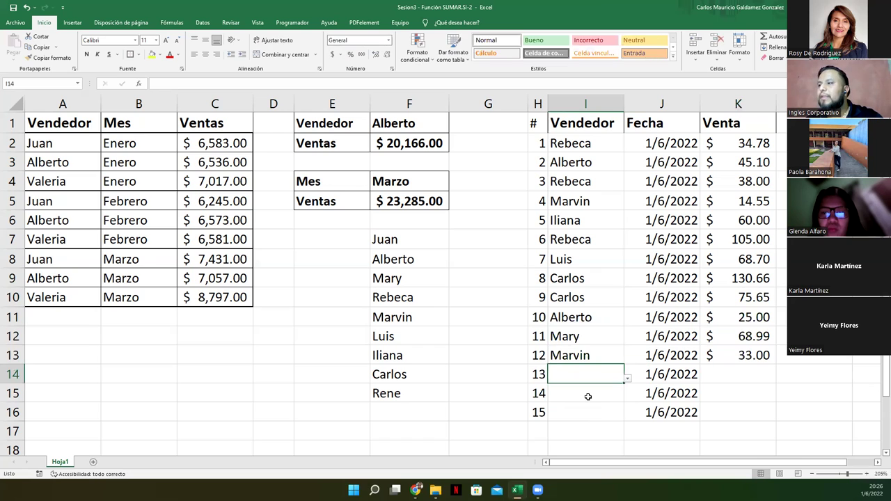
Choose the first listed seller from the drop-down in I14 and enter a sale of 98.00 in K14
{"action": "left_click", "coordinate": [627, 380]}
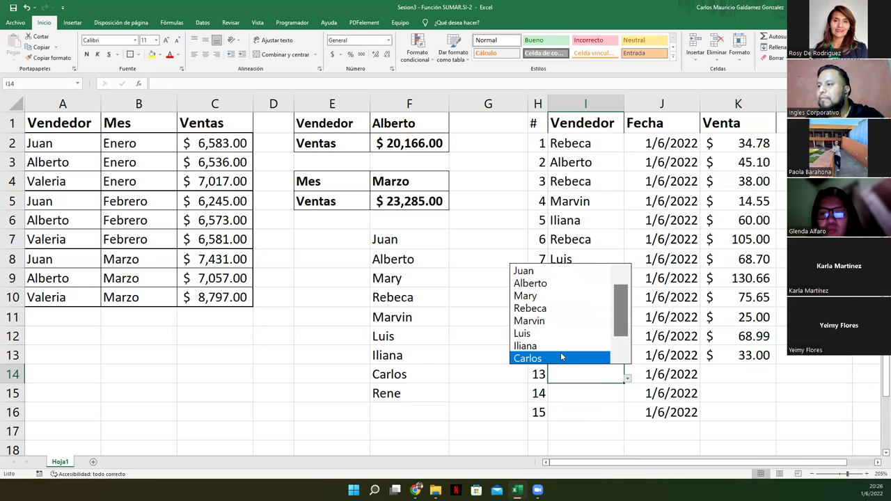
{"action": "left_click", "coordinate": [550, 271]}
{"action": "key", "text": "Tab"}
{"action": "key", "text": "Tab"}
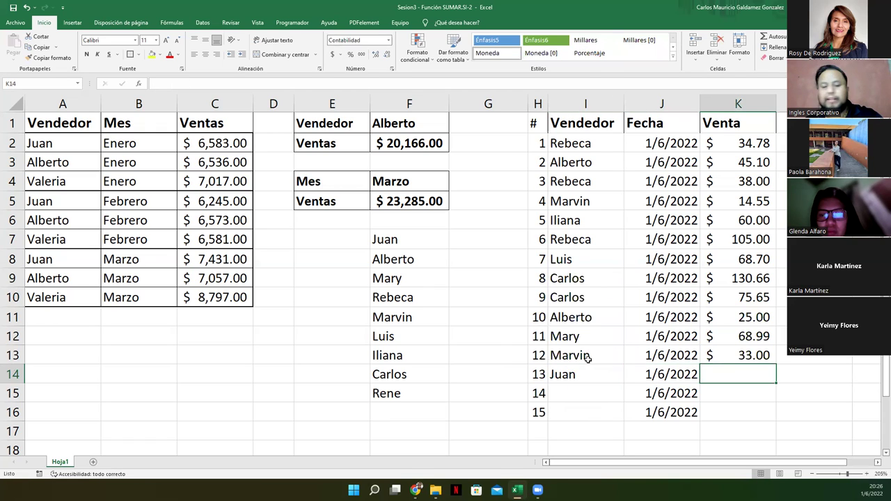
{"action": "type", "text": "98"}
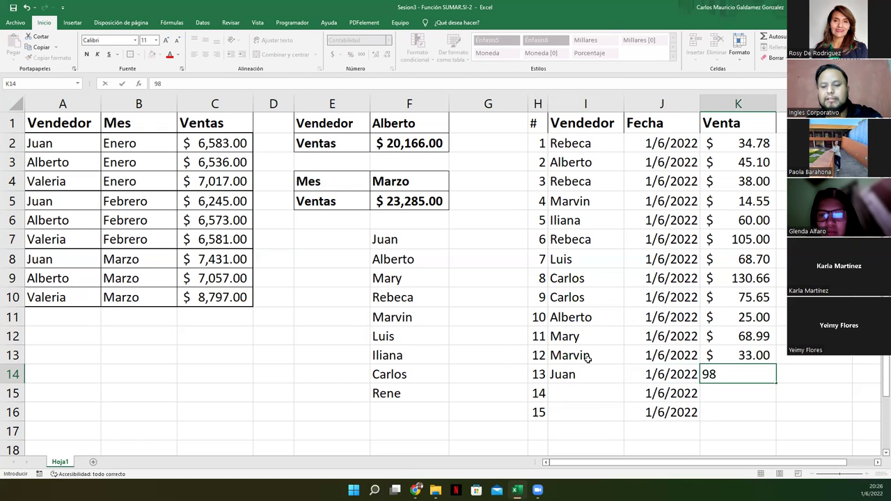
{"action": "type", "text": ".00"}
{"action": "key", "text": "Return"}
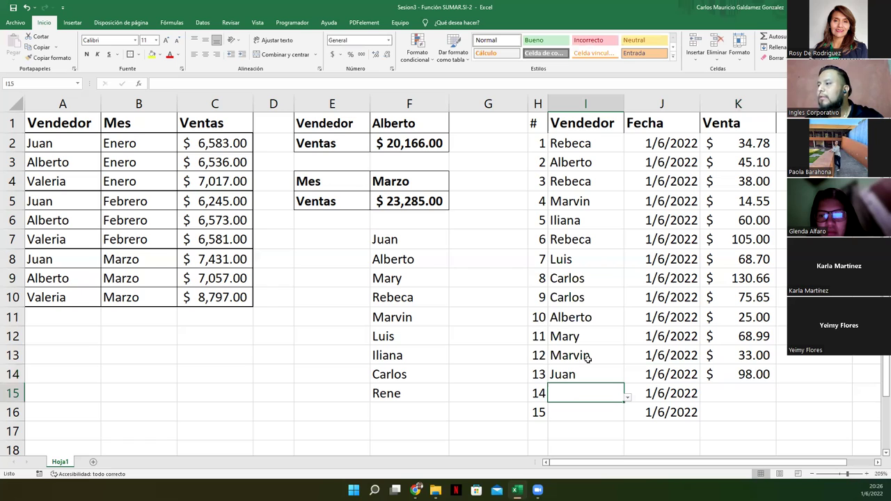
Choose the second listed seller from the drop-down in I15 and enter a sale of 71.45 in K15
{"action": "left_click", "coordinate": [627, 398]}
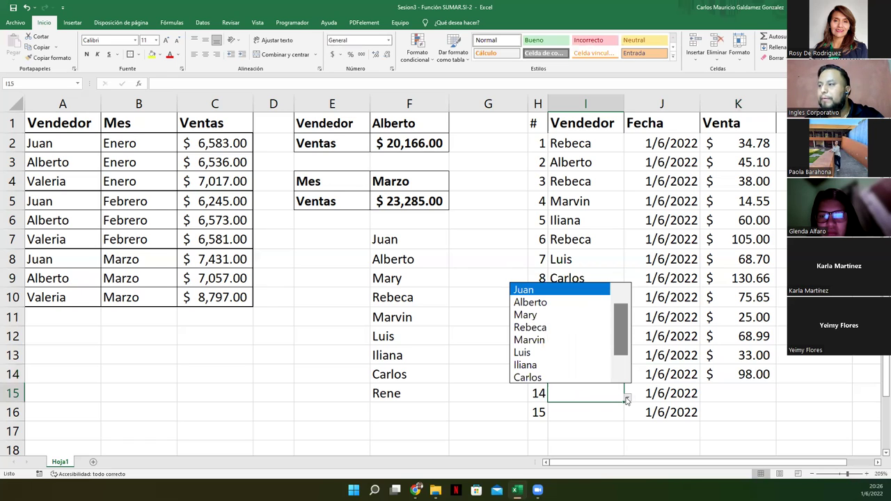
{"action": "left_click", "coordinate": [550, 302]}
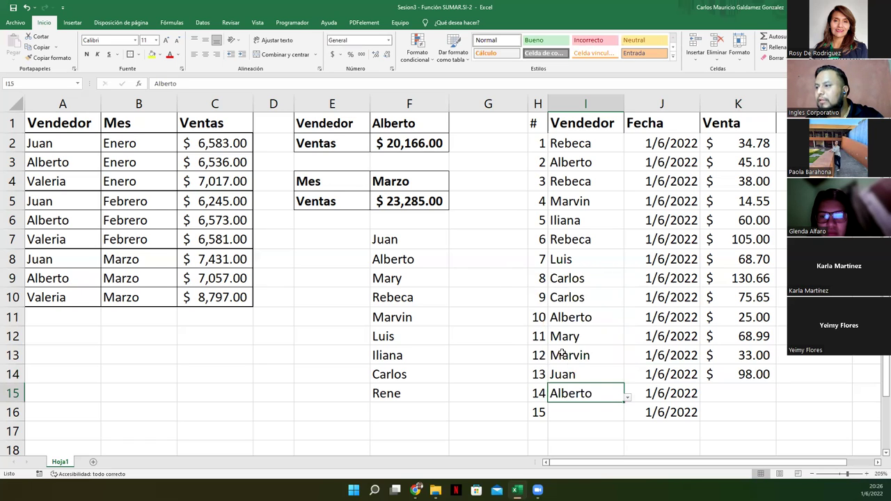
{"action": "key", "text": "Right"}
{"action": "key", "text": "Right"}
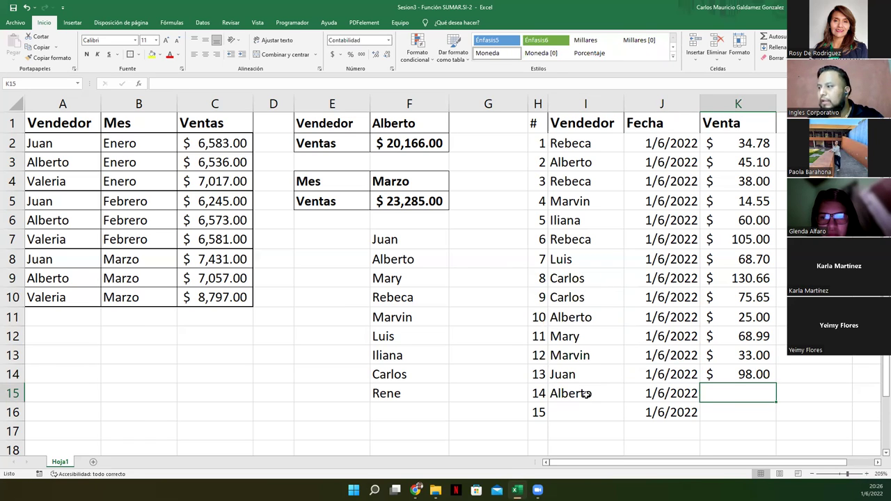
{"action": "type", "text": "7"}
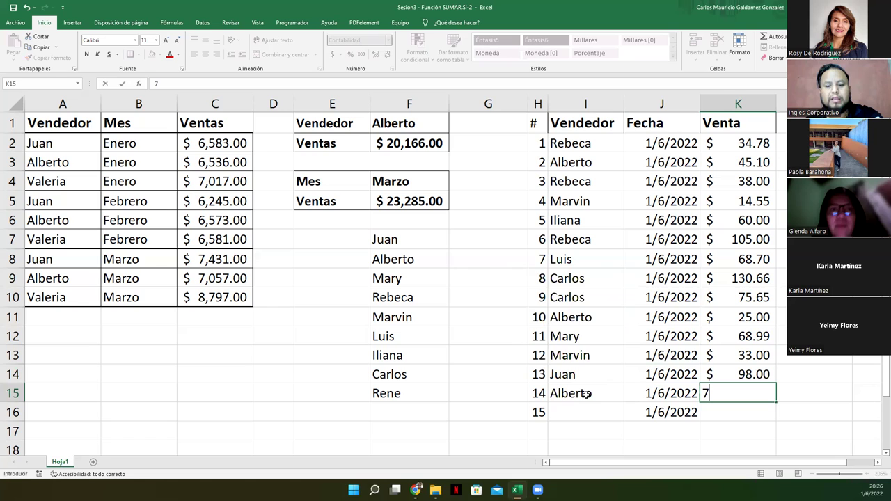
{"action": "type", "text": "1.45"}
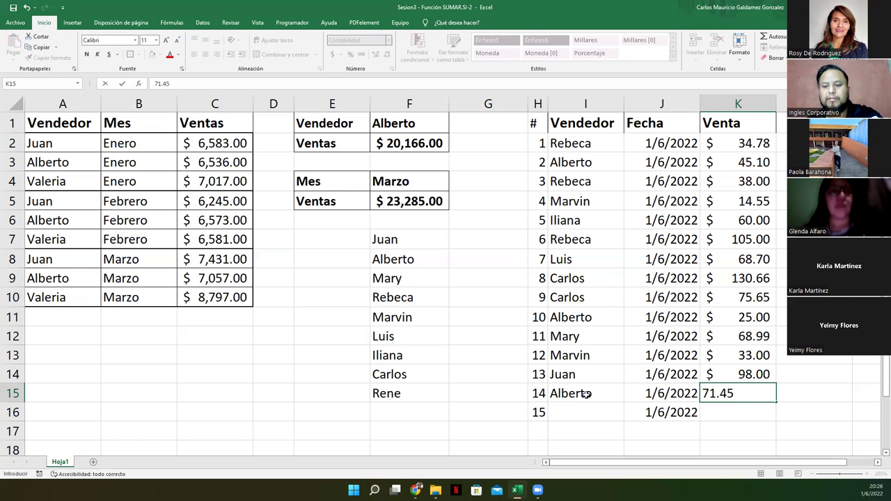
{"action": "key", "text": "Return"}
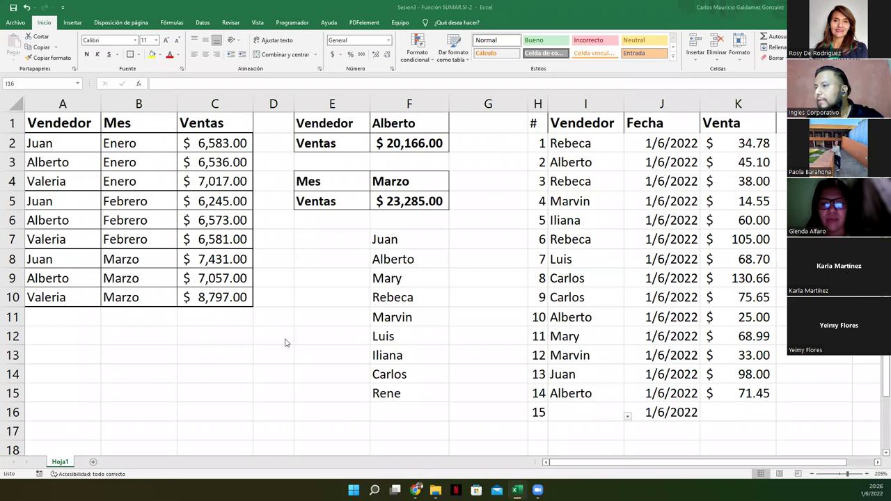
Choose the last listed seller from the drop-down in I16 and enter a sale of 89.00 in K16
{"action": "left_click", "coordinate": [567, 412]}
{"action": "left_click", "coordinate": [627, 416]}
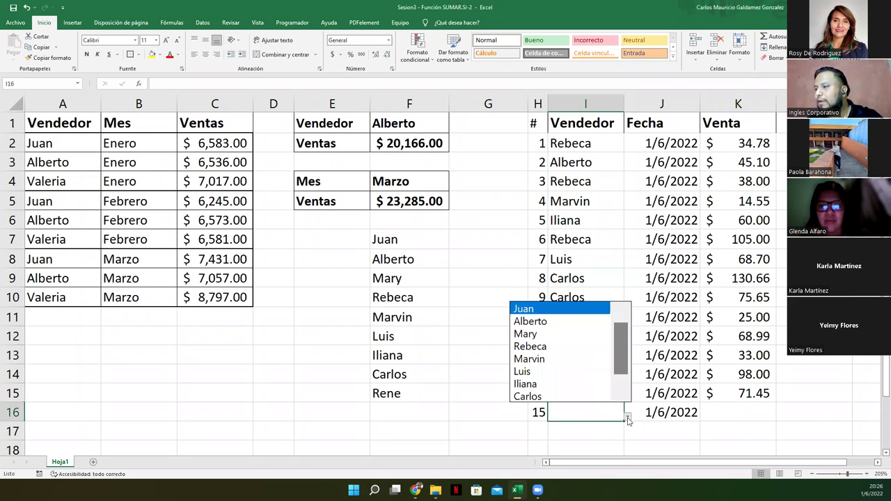
{"action": "left_click", "coordinate": [619, 388]}
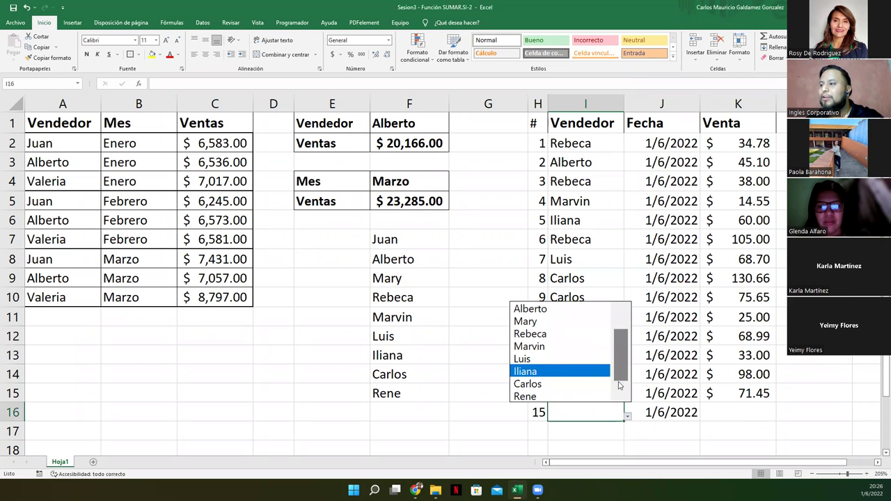
{"action": "left_click", "coordinate": [561, 396]}
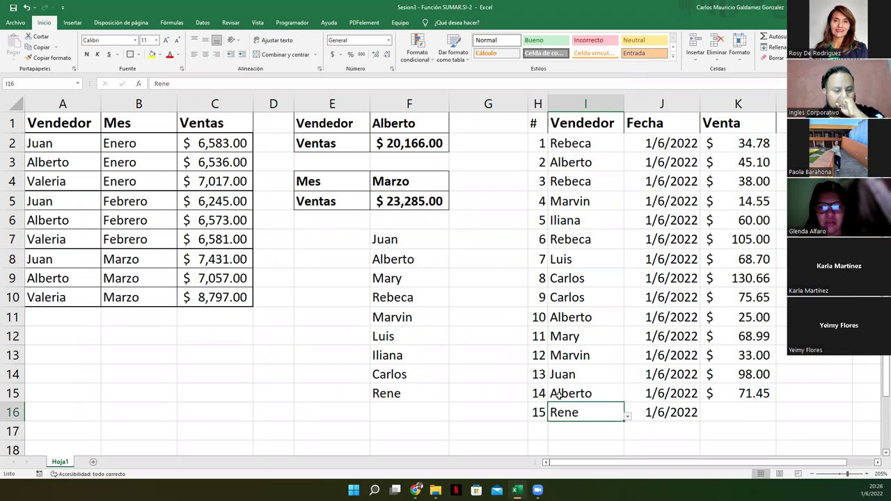
{"action": "left_click", "coordinate": [721, 413]}
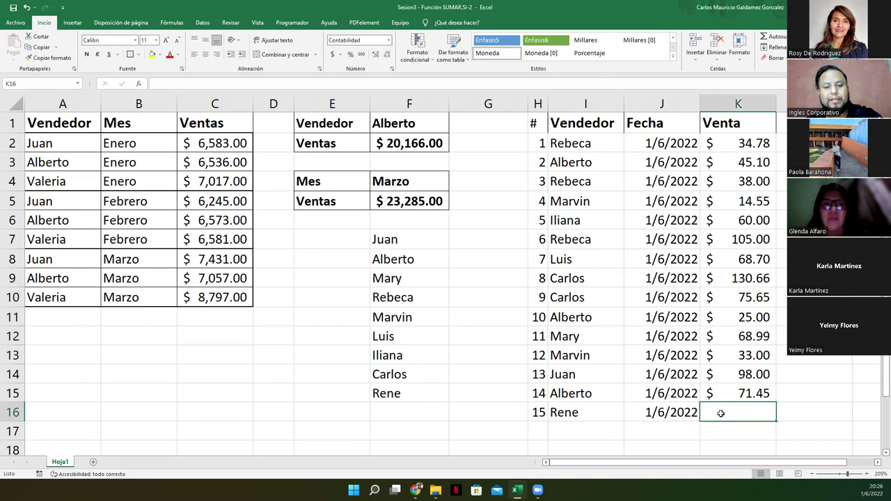
{"action": "type", "text": "89"}
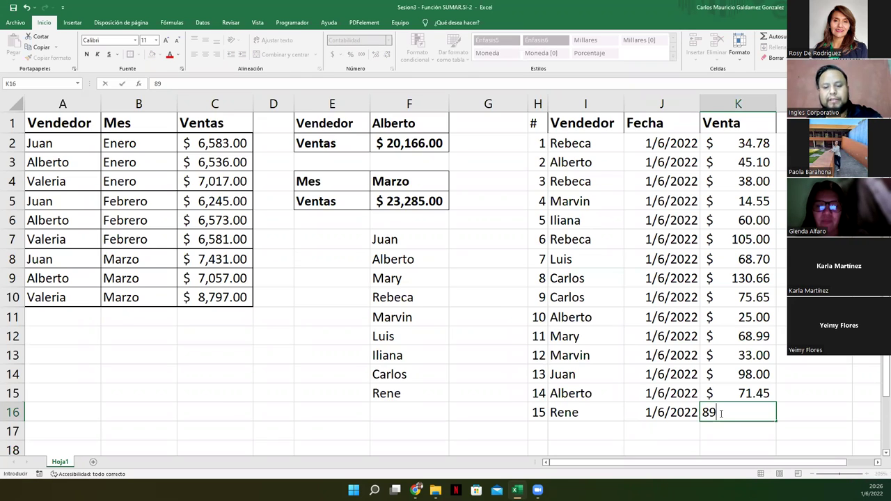
{"action": "type", "text": ".00"}
{"action": "key", "text": "Return"}
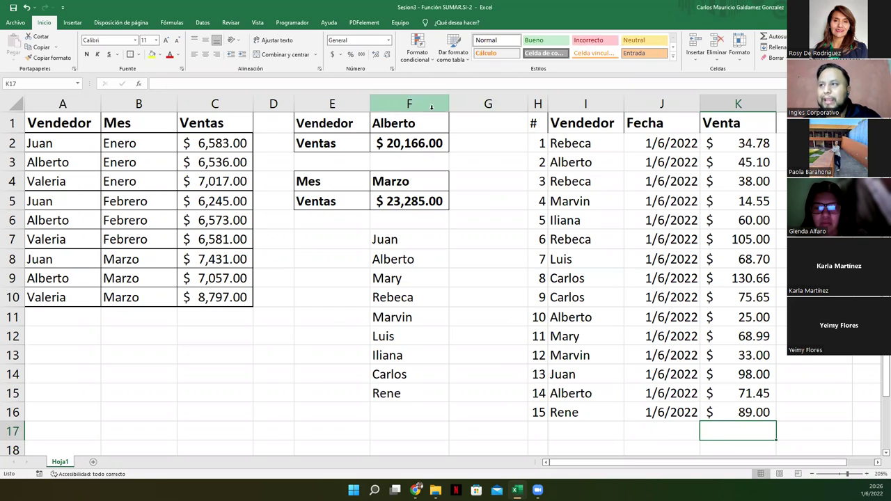
Apply all borders to the new sales table in H1:K16
{"action": "left_click_drag", "start_coordinate": [537, 123], "coordinate": [759, 414]}
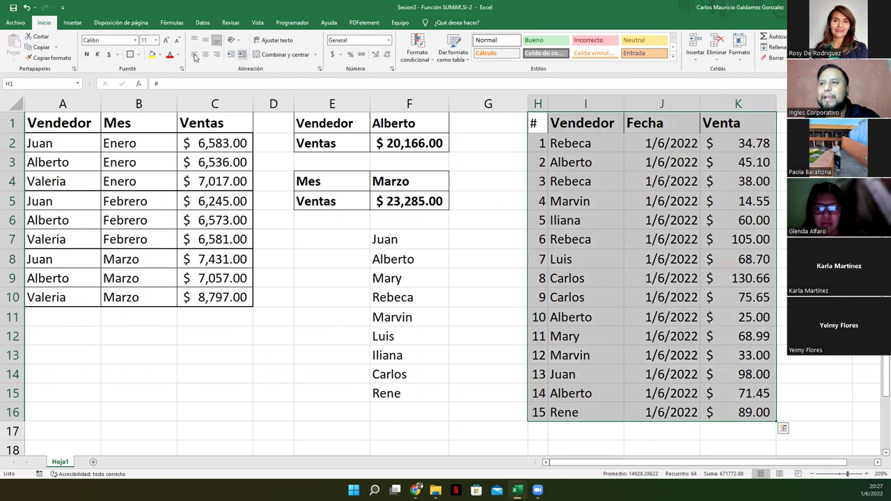
{"action": "left_click", "coordinate": [137, 54]}
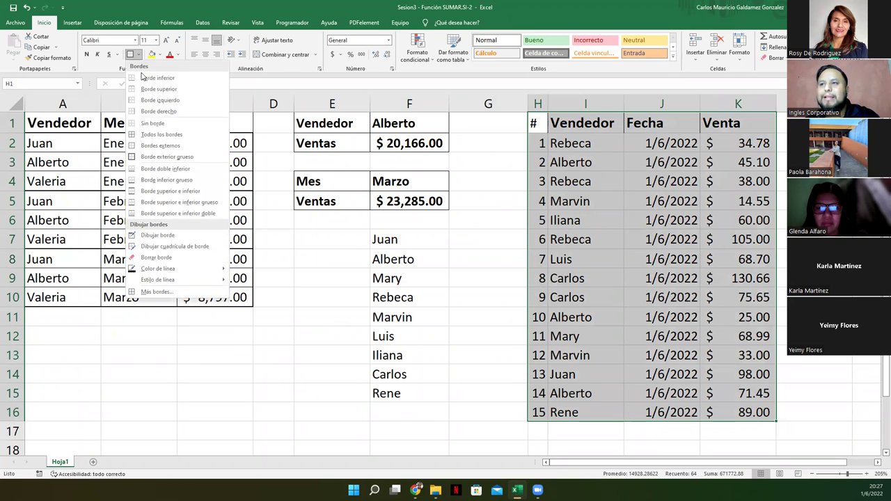
{"action": "left_click", "coordinate": [158, 135]}
{"action": "left_click", "coordinate": [619, 270]}
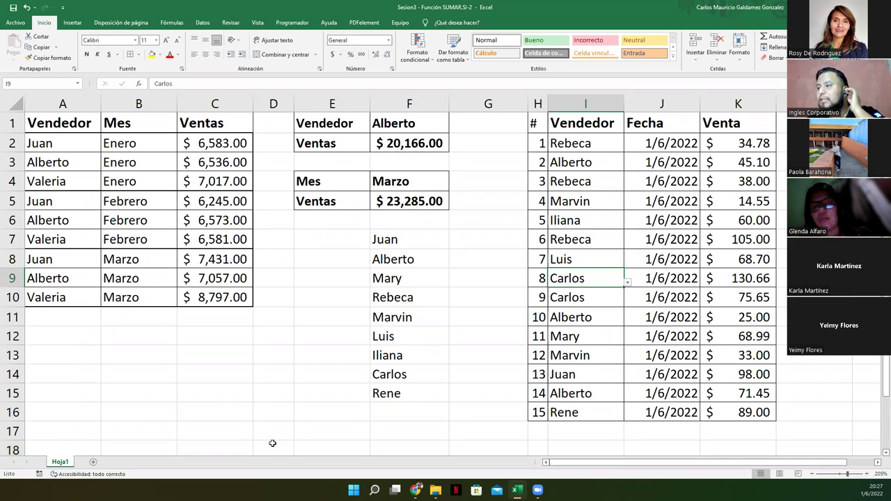
Copy the seller list from F7:F15 into column M starting at M3
{"action": "left_click", "coordinate": [877, 463]}
{"action": "left_click_drag", "start_coordinate": [877, 463], "coordinate": [877, 463]}
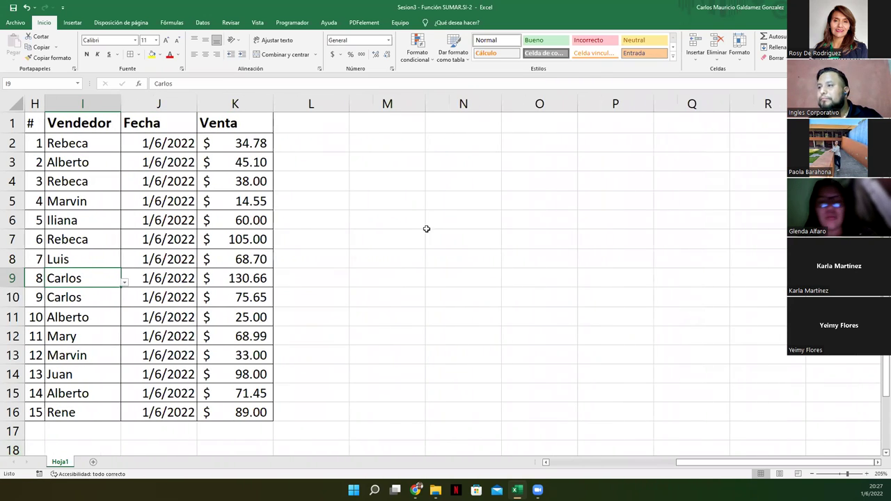
{"action": "left_click", "coordinate": [381, 165]}
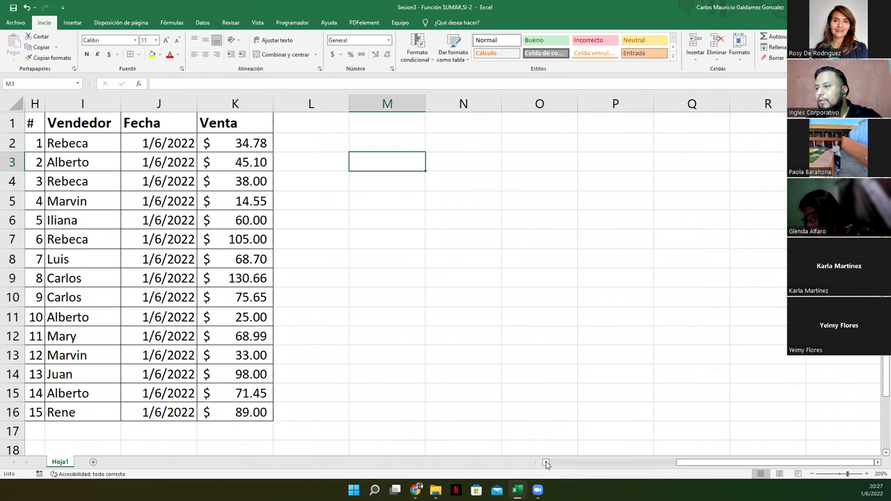
{"action": "left_click_drag", "start_coordinate": [545, 462], "coordinate": [546, 463]}
{"action": "left_click_drag", "start_coordinate": [47, 240], "coordinate": [53, 394]}
{"action": "key", "text": "ctrl+c"}
{"action": "left_click", "coordinate": [521, 163]}
{"action": "key", "text": "ctrl+v"}
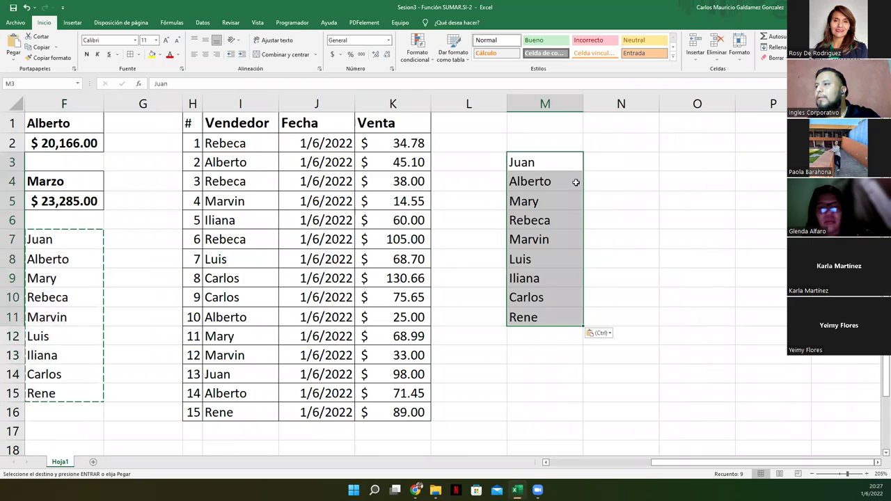
Enter the headings VENDEDOR in M2 and TOTALVENDIDO/DIA in N2, and fit column N to its heading
{"action": "left_click", "coordinate": [552, 143]}
{"action": "type", "text": "ENDEDOR"}
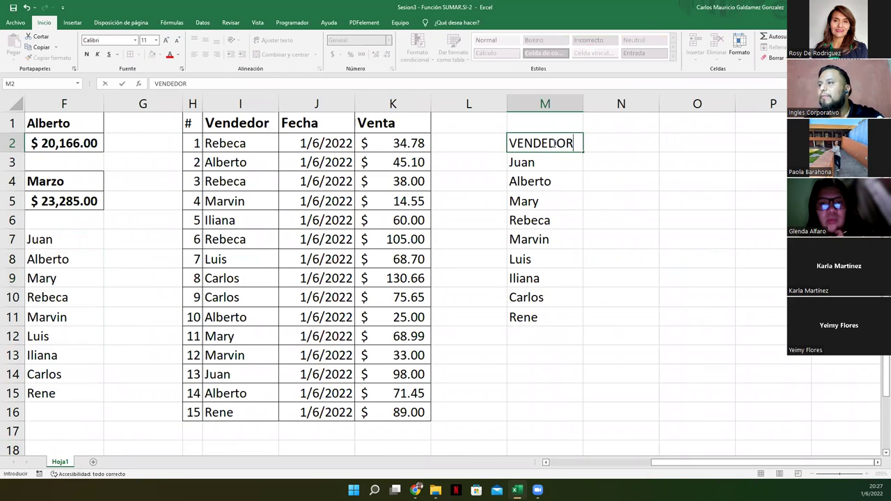
{"action": "key", "text": "Tab"}
{"action": "type", "text": "TOT"}
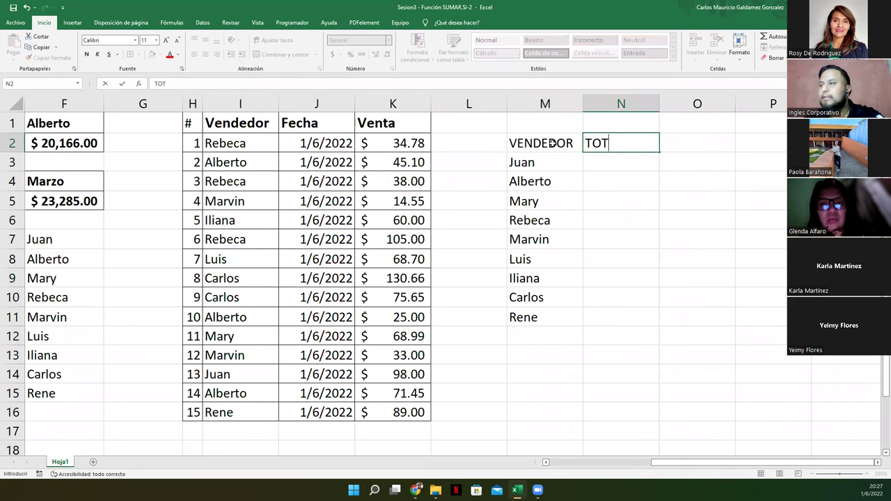
{"action": "type", "text": "ALVEND"}
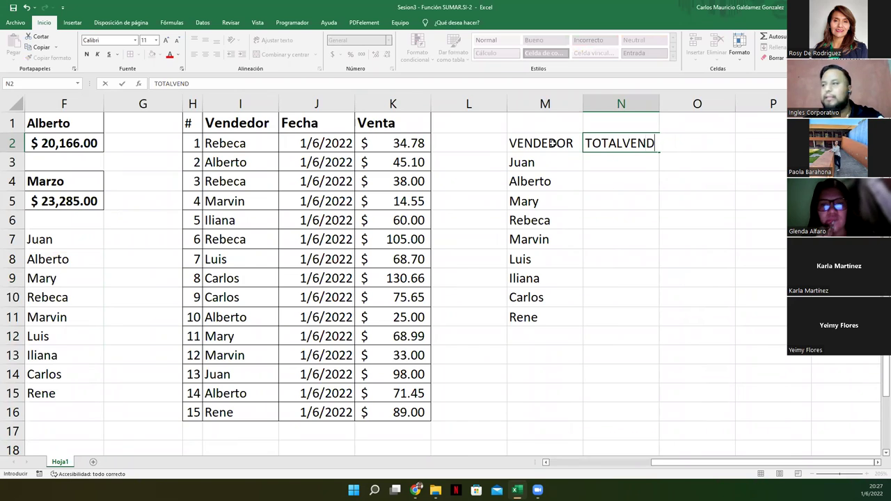
{"action": "type", "text": "IDO/DI"}
{"action": "type", "text": "A"}
{"action": "key", "text": "Return"}
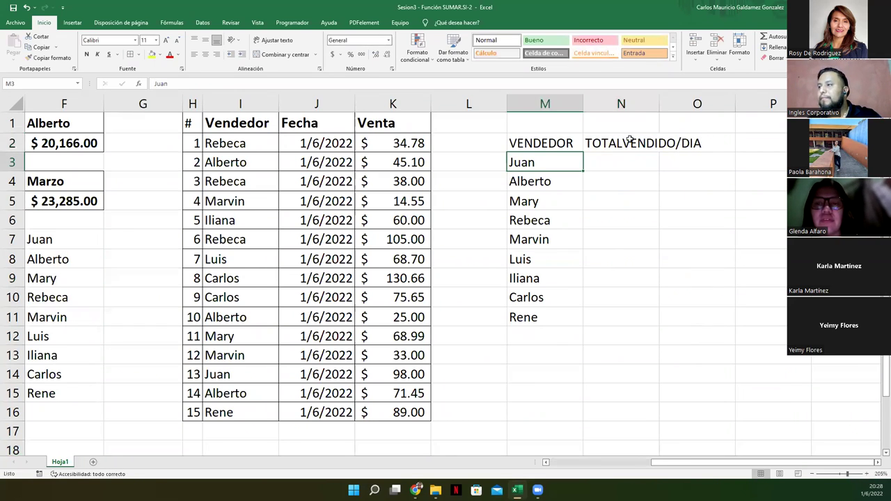
{"action": "double_click", "coordinate": [659, 106]}
{"action": "left_click", "coordinate": [607, 168]}
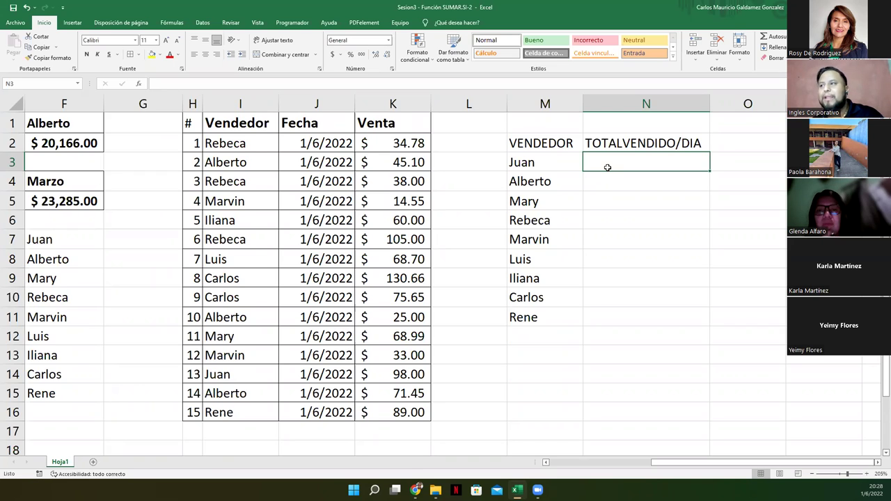
Copy the date 1/6/2022 from J2 into N1 above the daily total heading
{"action": "left_click", "coordinate": [296, 147]}
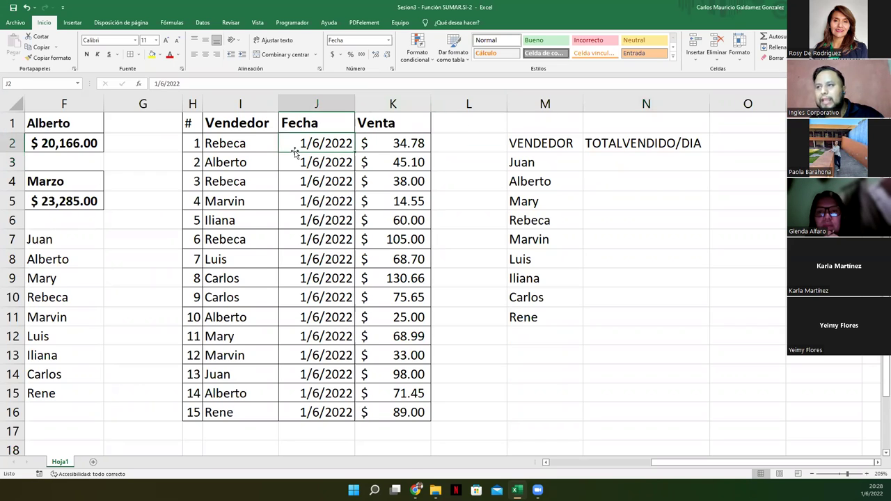
{"action": "key", "text": "ctrl+c"}
{"action": "left_click", "coordinate": [613, 126]}
{"action": "key", "text": "ctrl+v"}
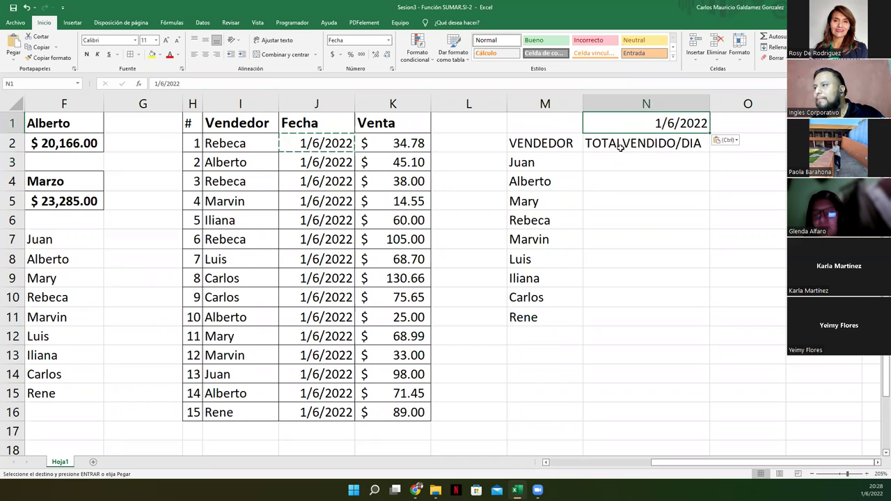
{"action": "key", "text": "Escape"}
{"action": "key", "text": "Down"}
{"action": "key", "text": "Down"}
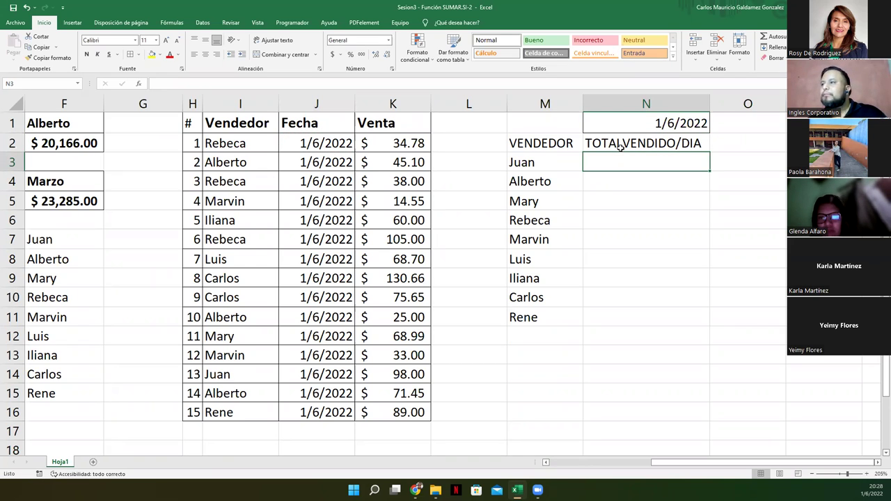
Apply all borders to the summary table M2:N11 and center the date in N1
{"action": "left_click_drag", "start_coordinate": [545, 143], "coordinate": [595, 317]}
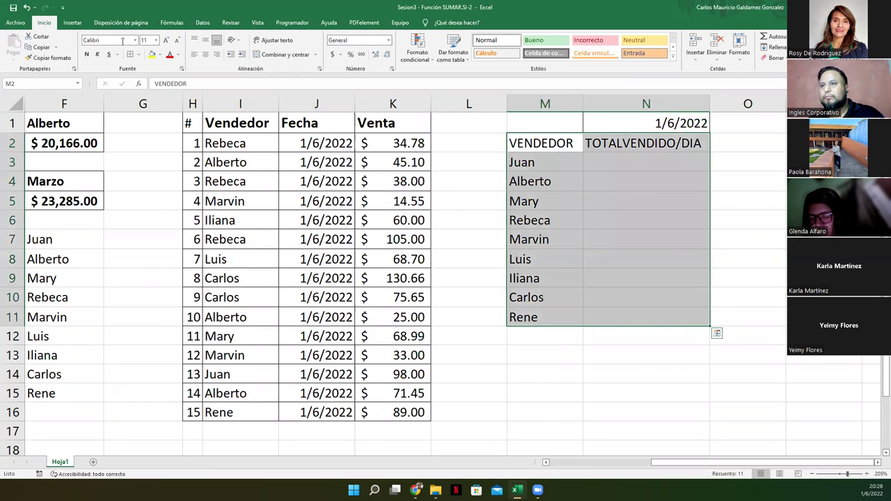
{"action": "left_click", "coordinate": [636, 125]}
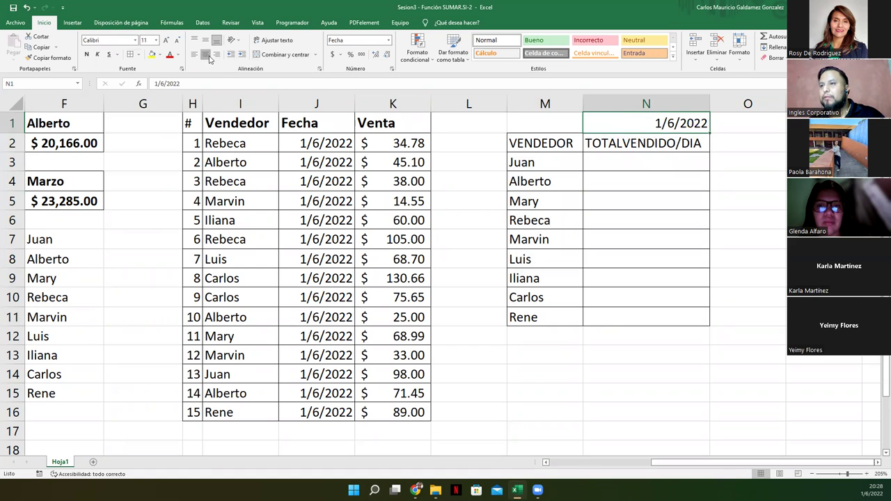
{"action": "left_click", "coordinate": [208, 55]}
Total the range N3:N11 with SUMA in N12 and apply the dollar accounting format to the result
{"action": "left_click", "coordinate": [610, 336]}
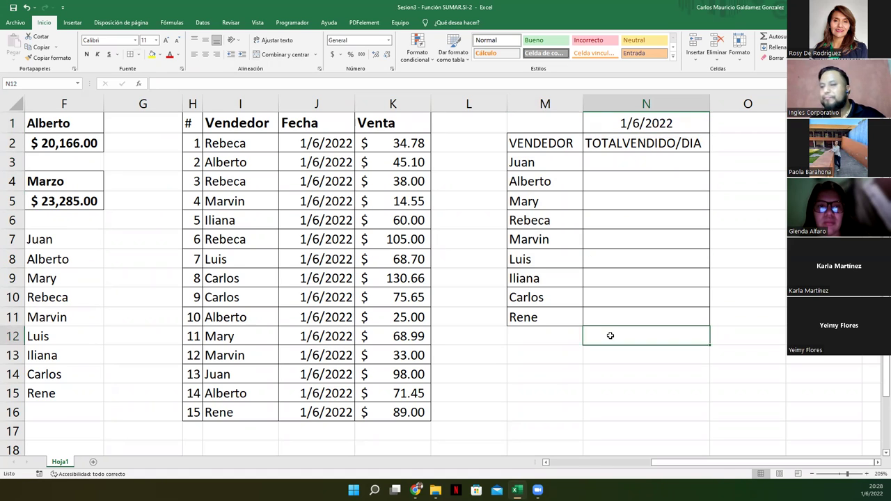
{"action": "left_click", "coordinate": [769, 37]}
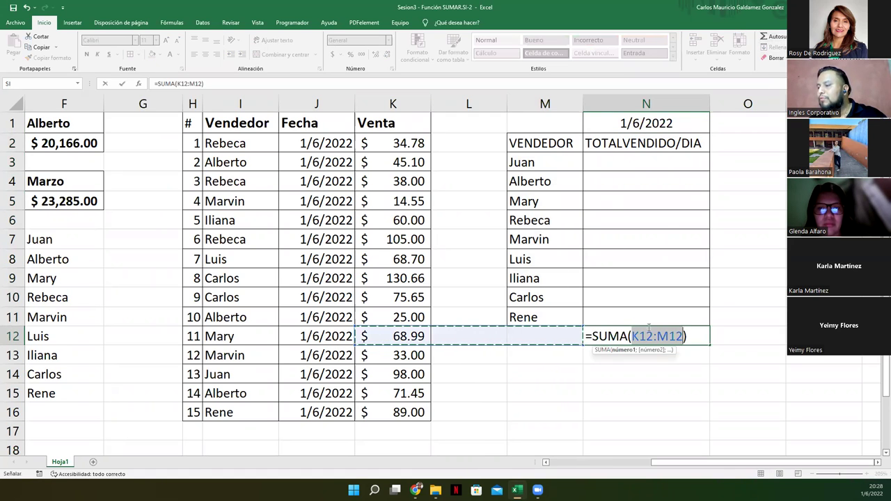
{"action": "left_click_drag", "start_coordinate": [606, 161], "coordinate": [619, 318]}
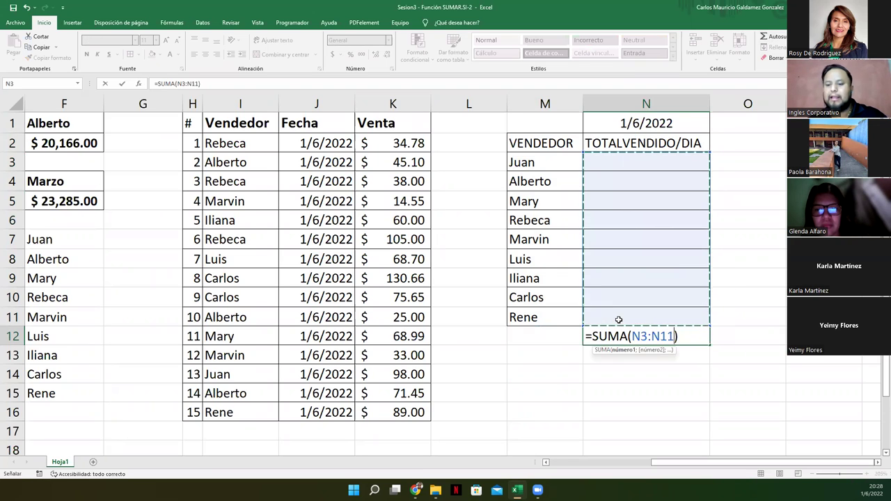
{"action": "key", "text": "Return"}
{"action": "key", "text": "Up"}
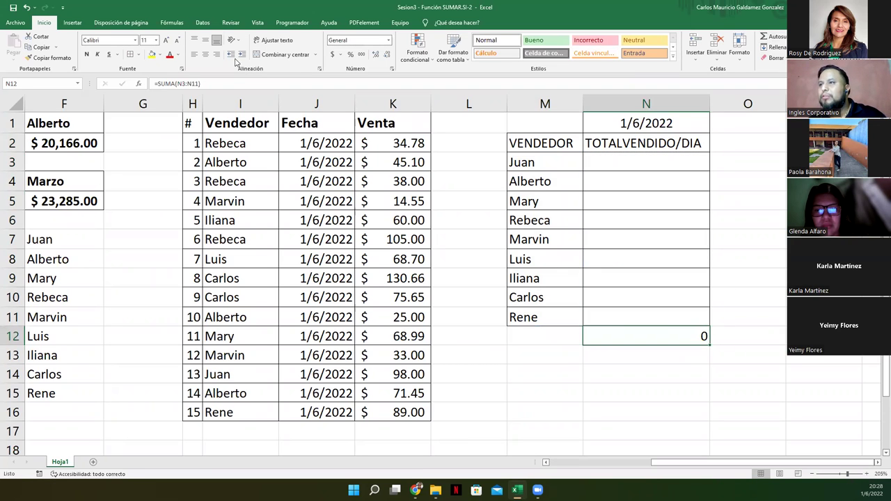
{"action": "left_click", "coordinate": [332, 56]}
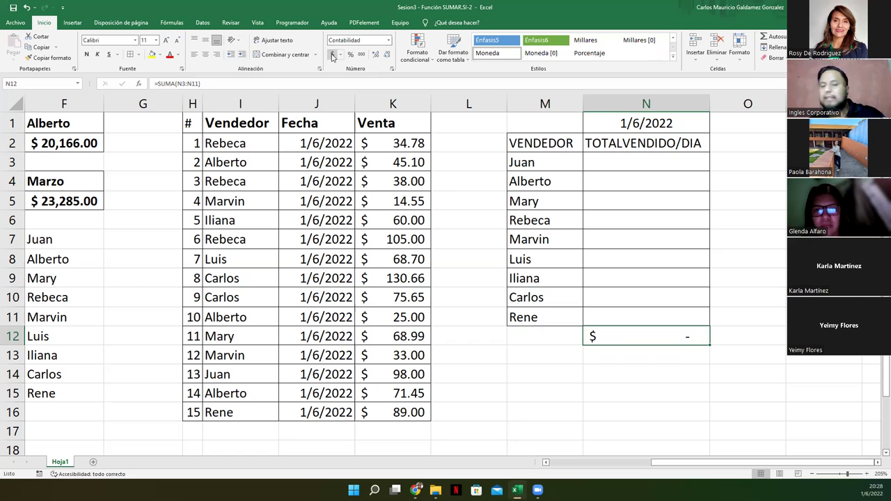
Total the sales K2:K16 with AutoSum in K17, using the dollar accounting format
{"action": "left_click", "coordinate": [388, 428]}
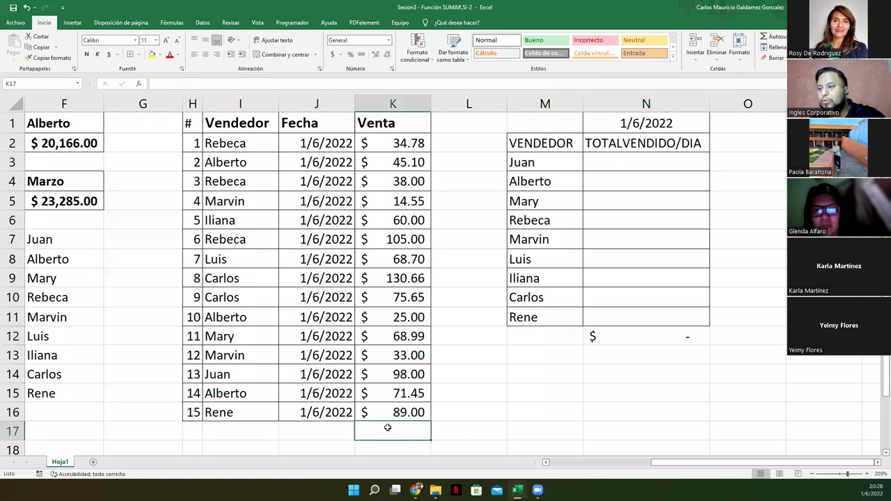
{"action": "left_click", "coordinate": [332, 54]}
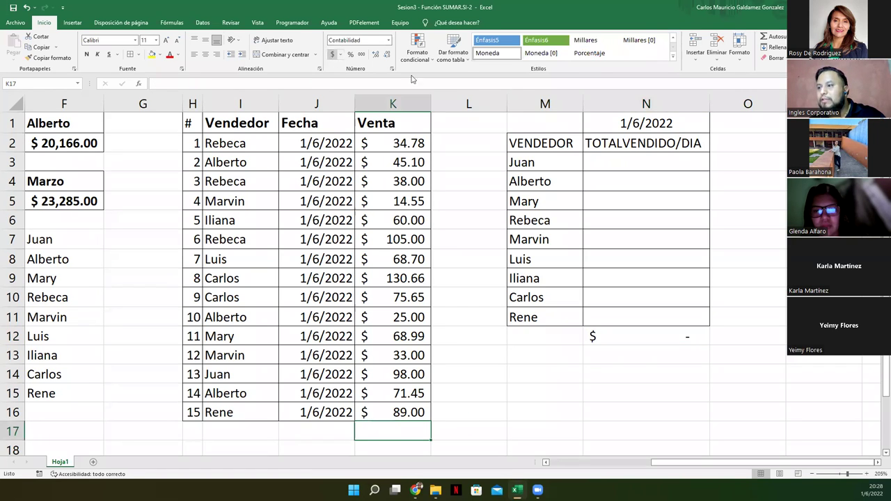
{"action": "left_click", "coordinate": [765, 36]}
{"action": "left_click", "coordinate": [764, 36]}
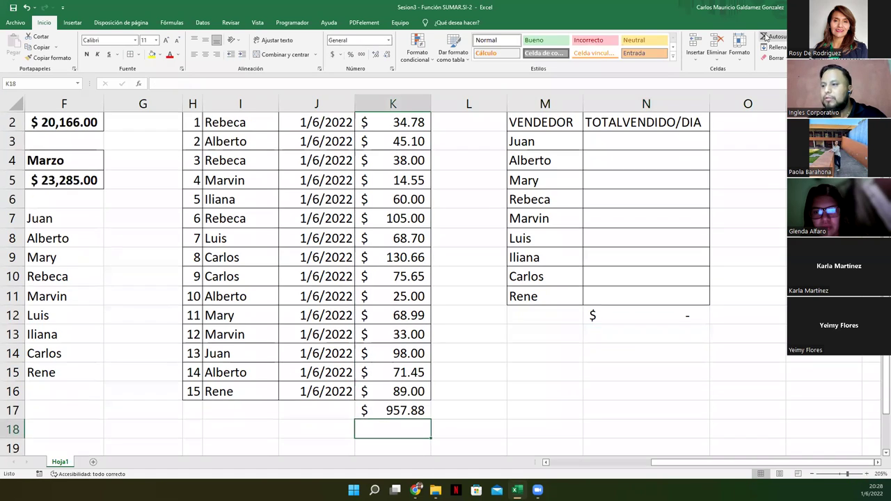
{"action": "scroll", "coordinate": [400, 415], "scroll_direction": "up", "scroll_amount": 1}
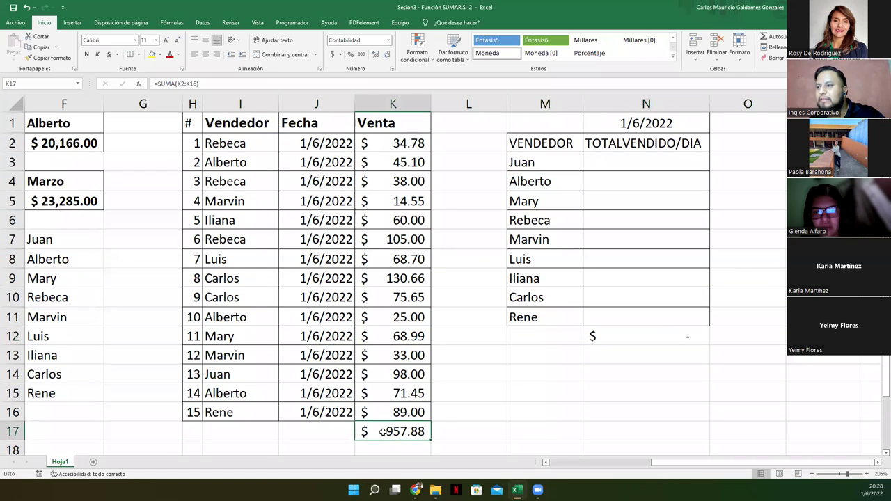
{"action": "left_click", "coordinate": [612, 336]}
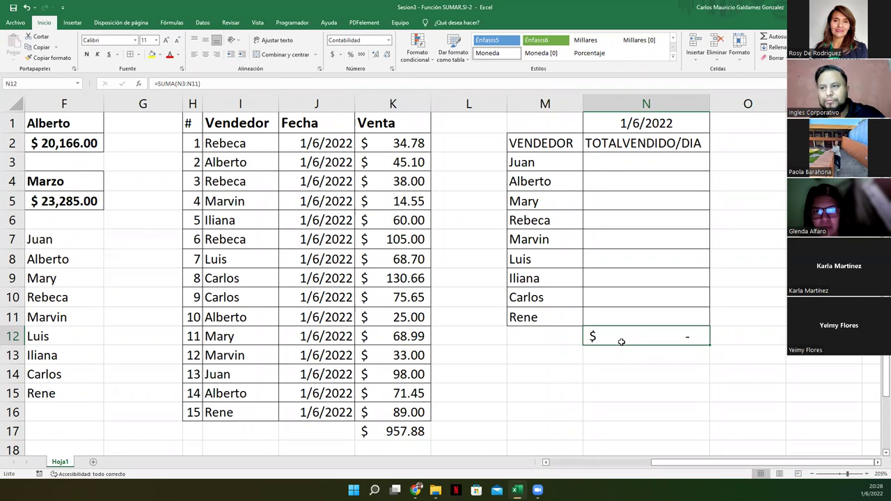
{"action": "left_click", "coordinate": [605, 163]}
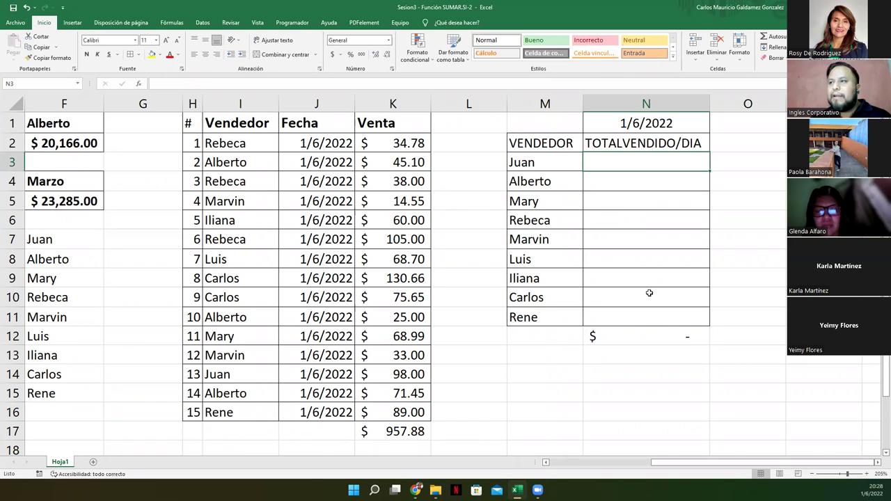
{"action": "left_click", "coordinate": [606, 123]}
{"action": "left_click_drag", "start_coordinate": [324, 144], "coordinate": [319, 417]}
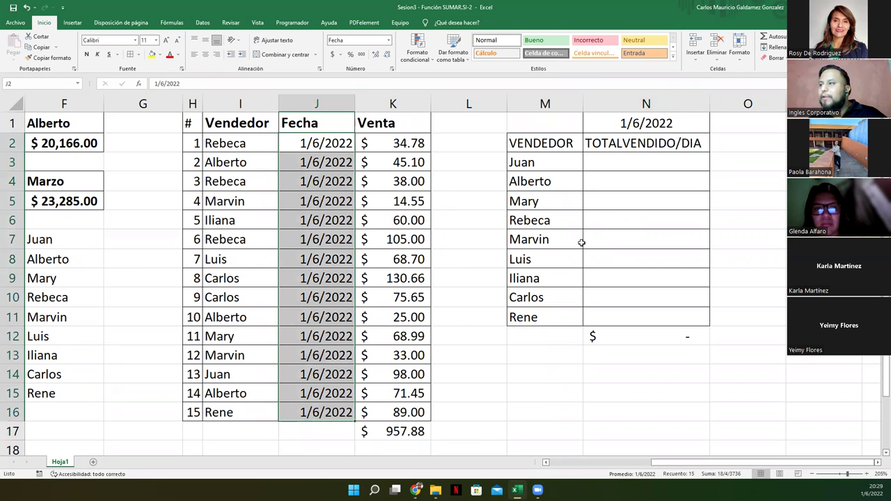
Enter =SUMAR.SI(I2:I16;M3;K2:K16) in N3 to add up the first listed seller's sales
{"action": "left_click", "coordinate": [614, 161]}
{"action": "type", "text": "="}
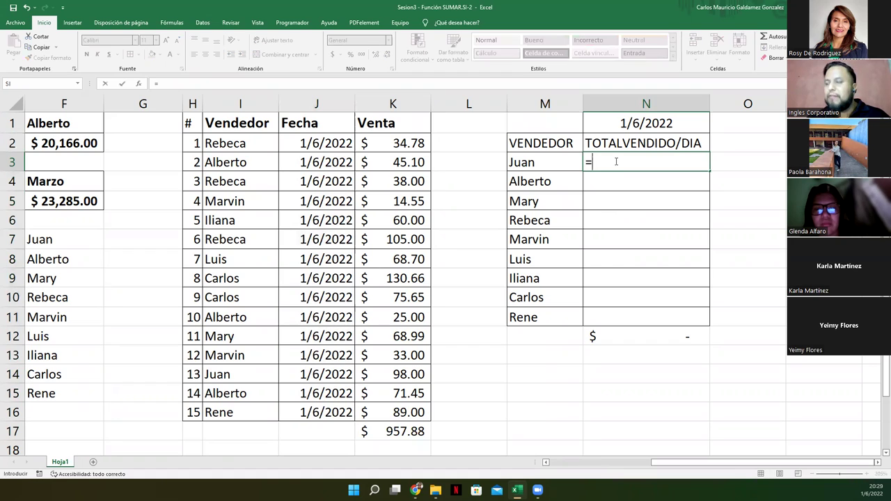
{"action": "type", "text": "sumar"}
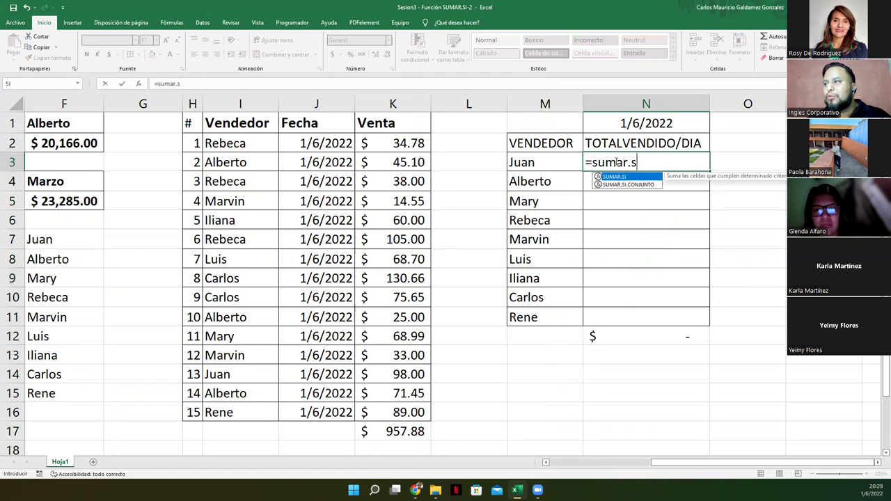
{"action": "type", "text": ".s"}
{"action": "key", "text": "Tab"}
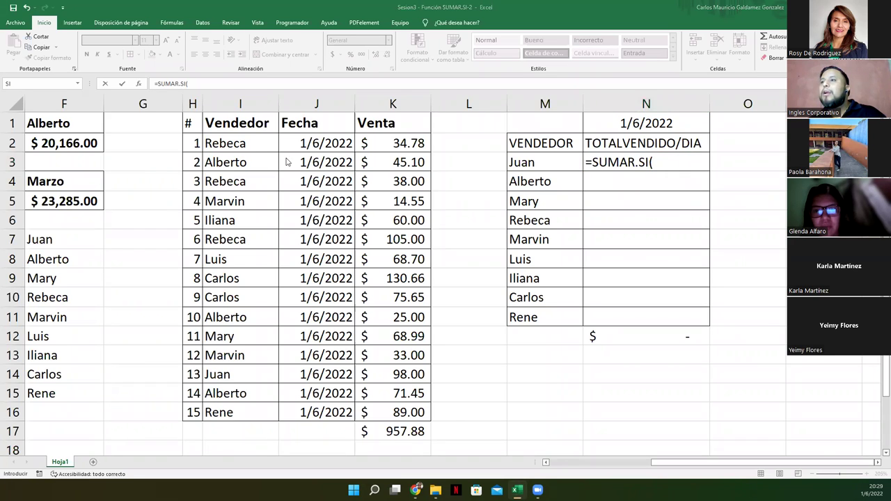
{"action": "left_click", "coordinate": [648, 164]}
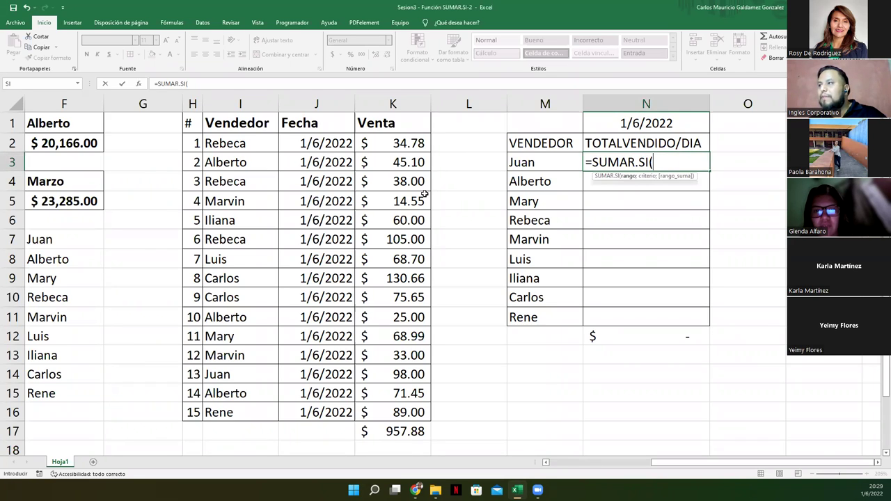
{"action": "left_click_drag", "start_coordinate": [230, 144], "coordinate": [253, 412]}
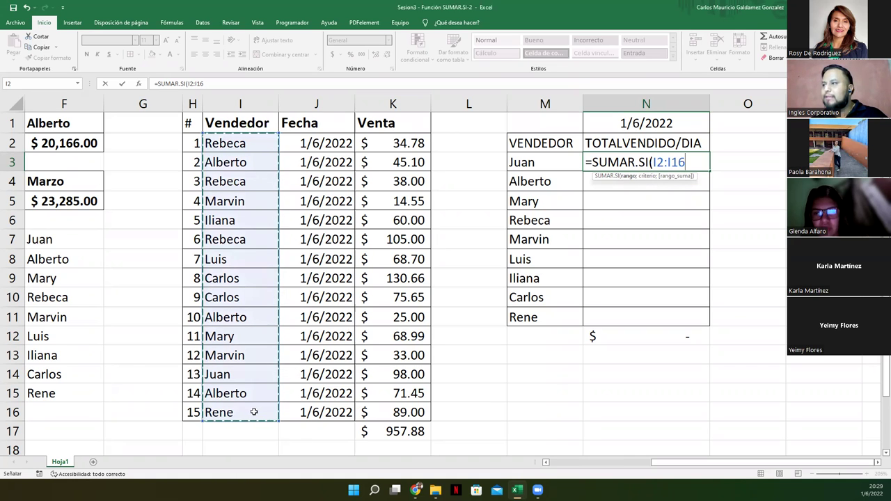
{"action": "type", "text": ";"}
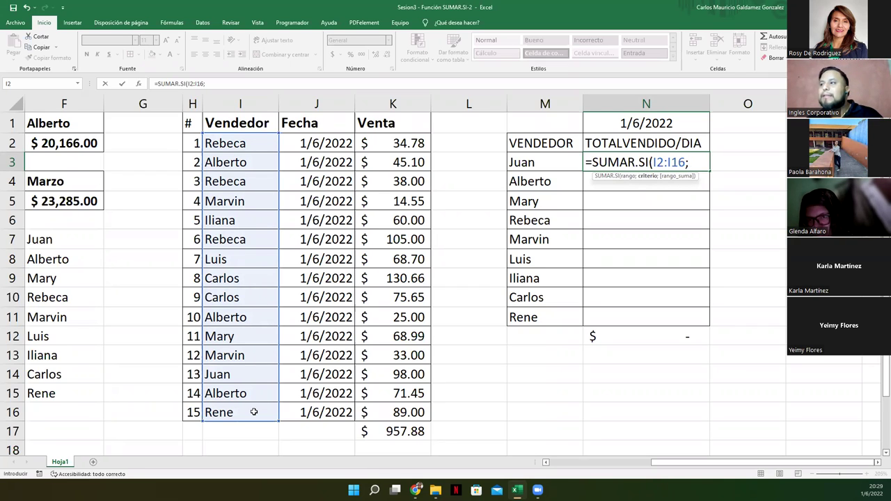
{"action": "left_click", "coordinate": [538, 163]}
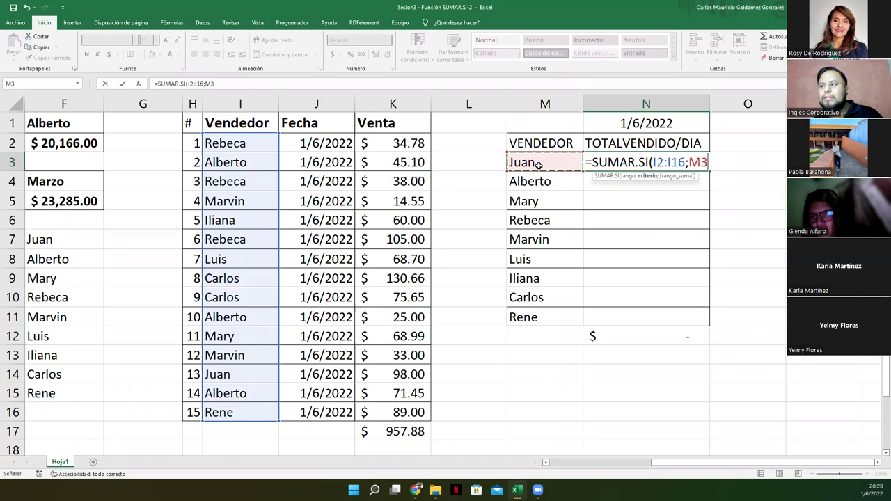
{"action": "type", "text": ";"}
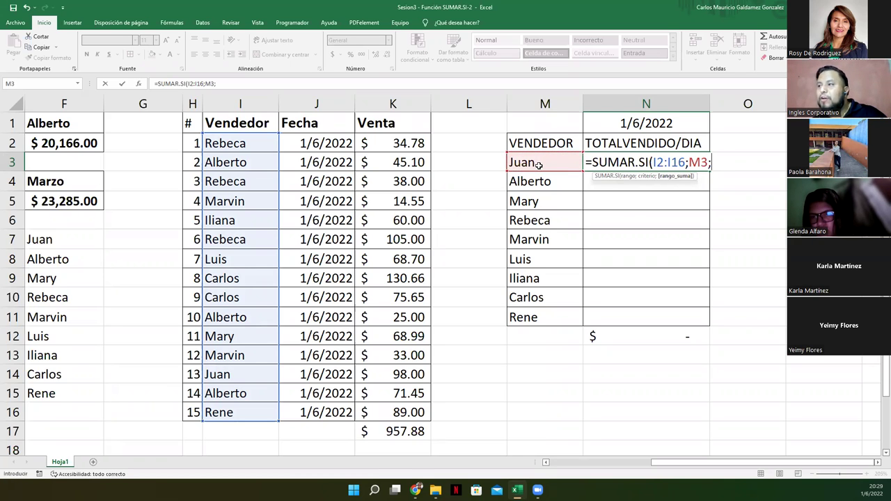
{"action": "left_click_drag", "start_coordinate": [380, 142], "coordinate": [390, 412]}
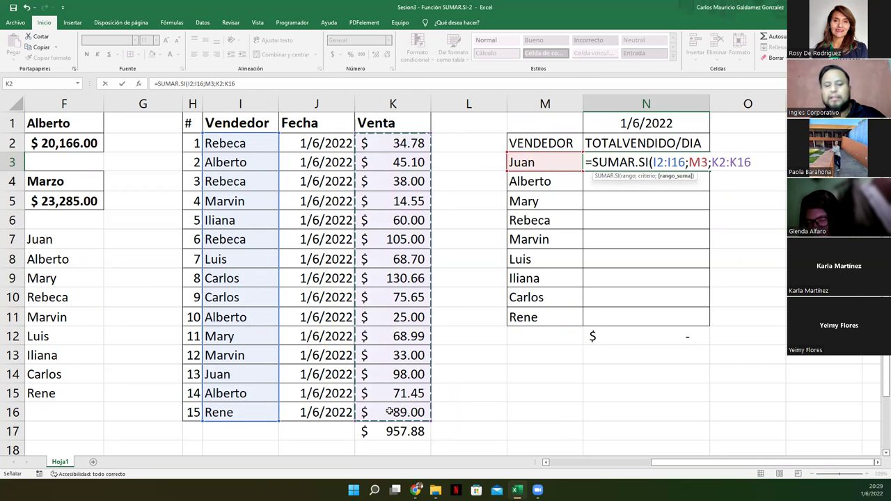
{"action": "type", "text": ")"}
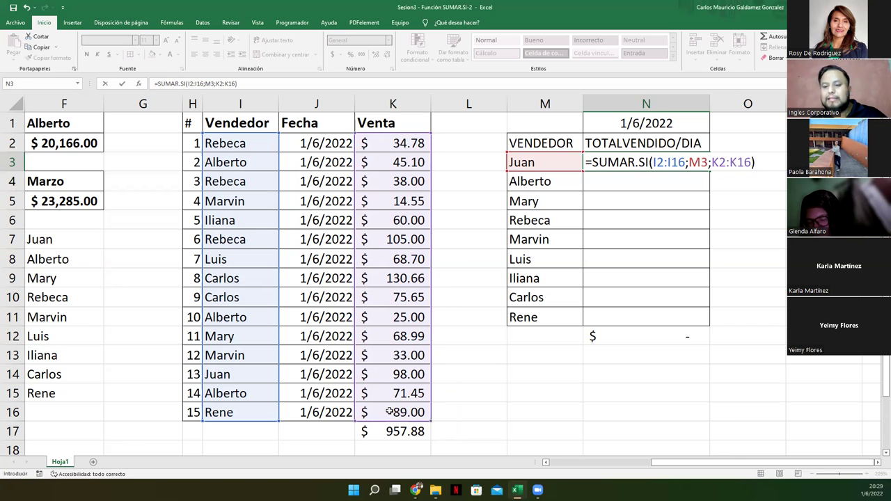
{"action": "key", "text": "Return"}
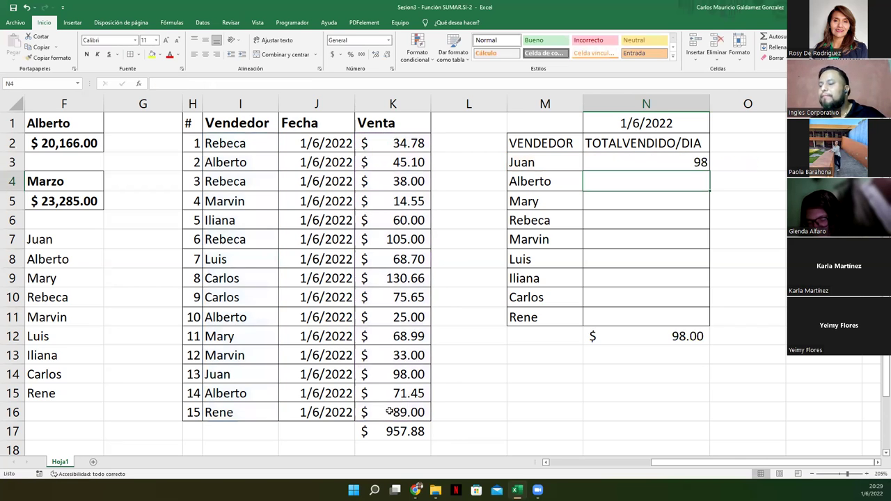
Check the first seller's total against the sale in K14 and apply the dollar accounting format to N3:N11
{"action": "left_click", "coordinate": [614, 164]}
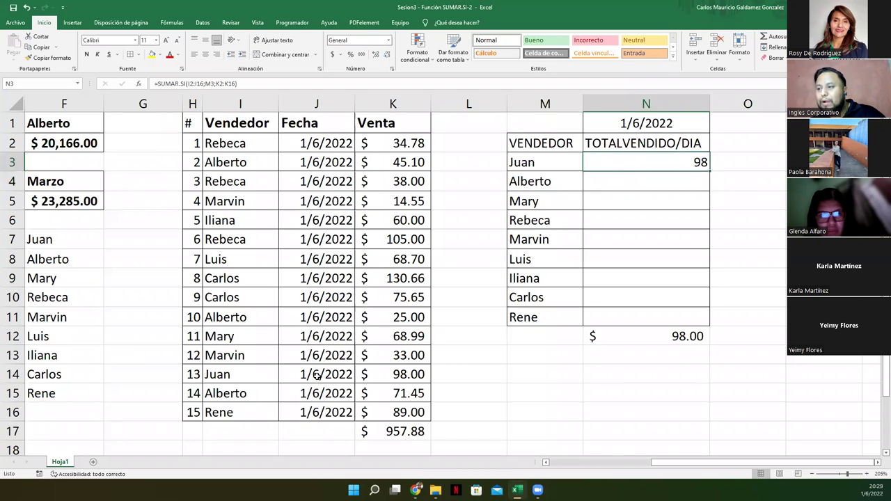
{"action": "left_click", "coordinate": [375, 377]}
{"action": "left_click_drag", "start_coordinate": [622, 161], "coordinate": [627, 314]}
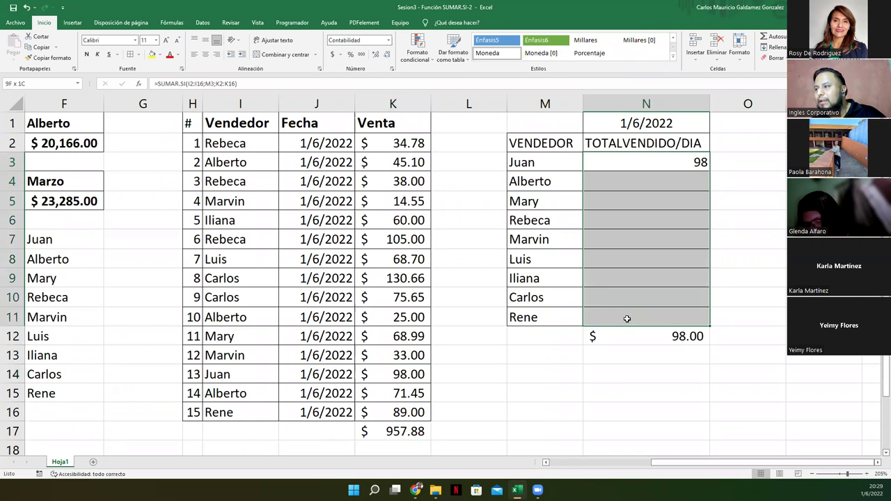
{"action": "left_click", "coordinate": [332, 54]}
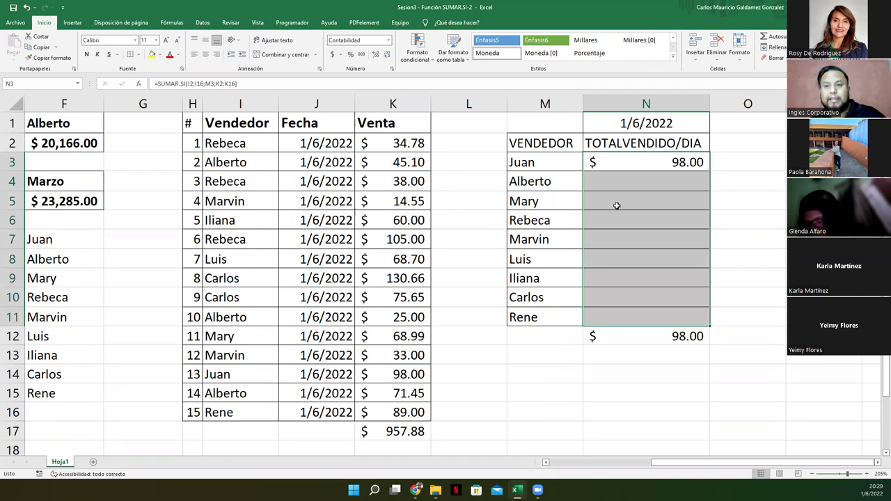
Enter =SUMAR.SI(I2:I16;M4;K2:K16) in N4 to add up the second listed seller's sales
{"action": "left_click", "coordinate": [625, 181]}
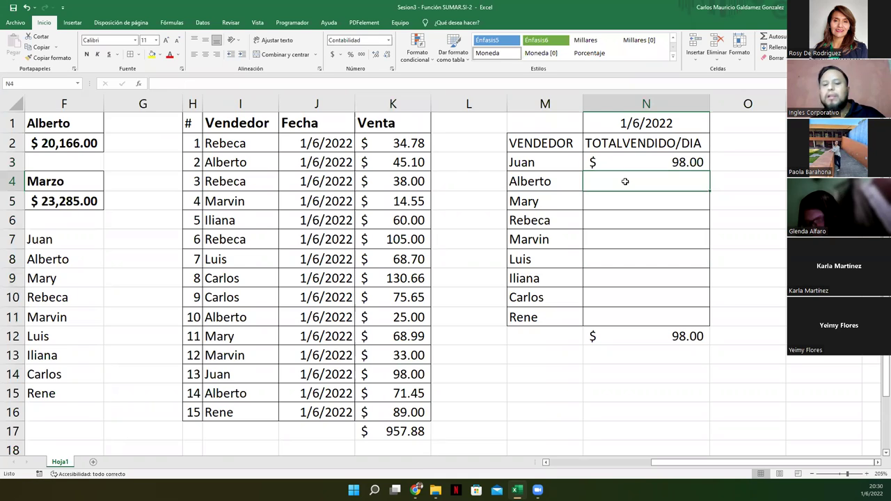
{"action": "type", "text": "="}
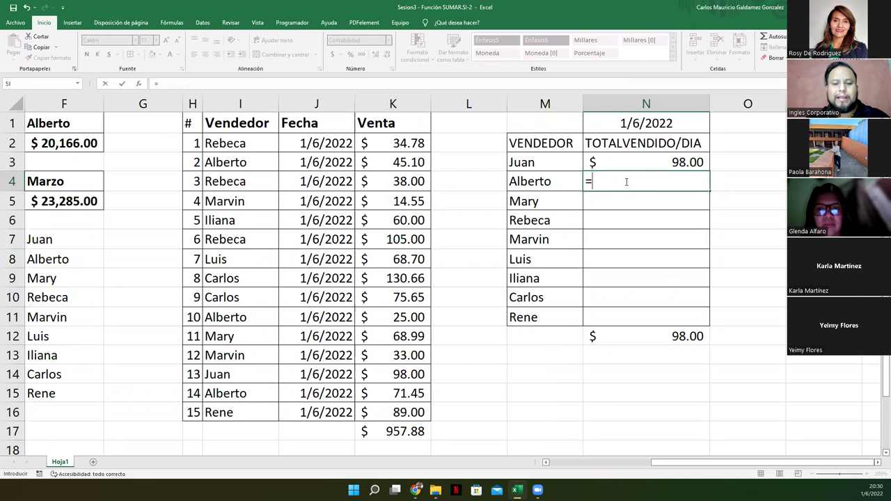
{"action": "type", "text": "sumar.si("}
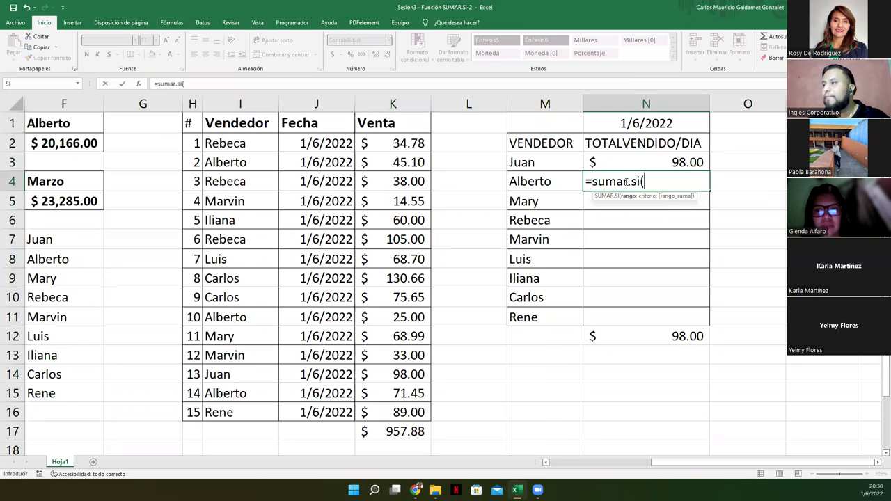
{"action": "left_click_drag", "start_coordinate": [248, 144], "coordinate": [258, 406]}
{"action": "type", "text": ";"}
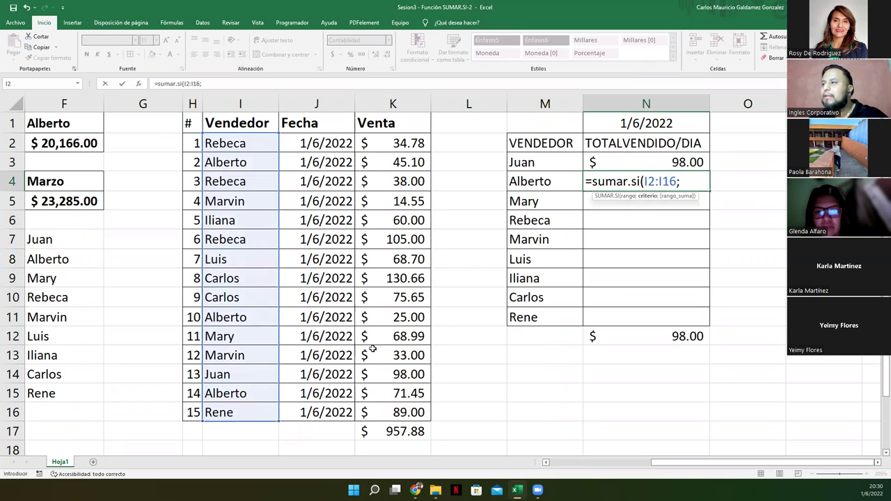
{"action": "left_click", "coordinate": [534, 181]}
{"action": "type", "text": ";"}
{"action": "left_click_drag", "start_coordinate": [393, 145], "coordinate": [385, 416]}
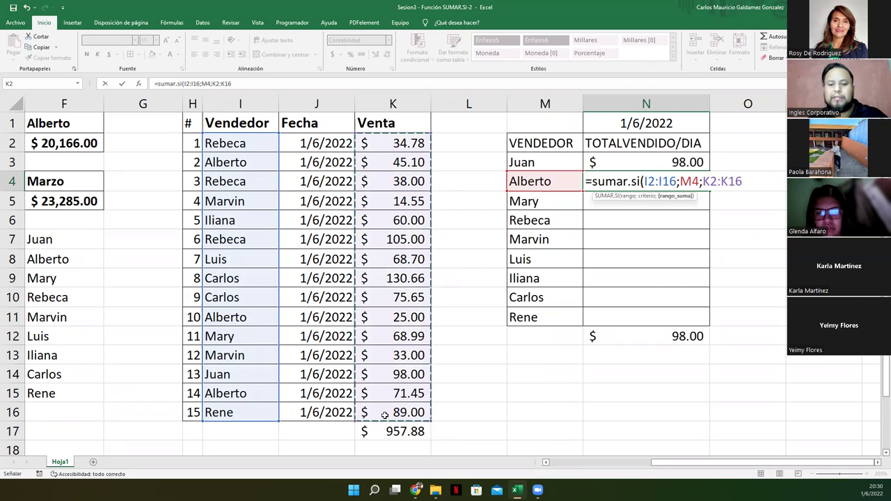
{"action": "type", "text": ")"}
{"action": "key", "text": "Return"}
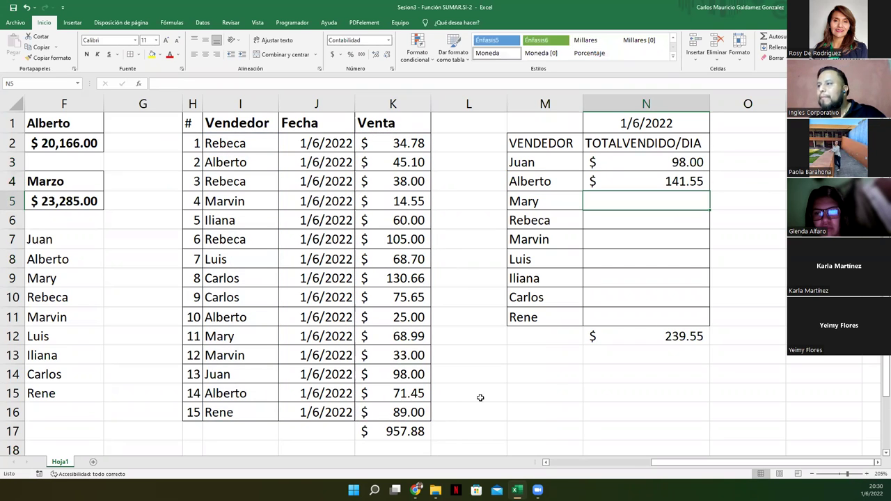
Check the total in N4 against the combined sum of that seller's sales in K3, K11 and K15
{"action": "left_click", "coordinate": [611, 181]}
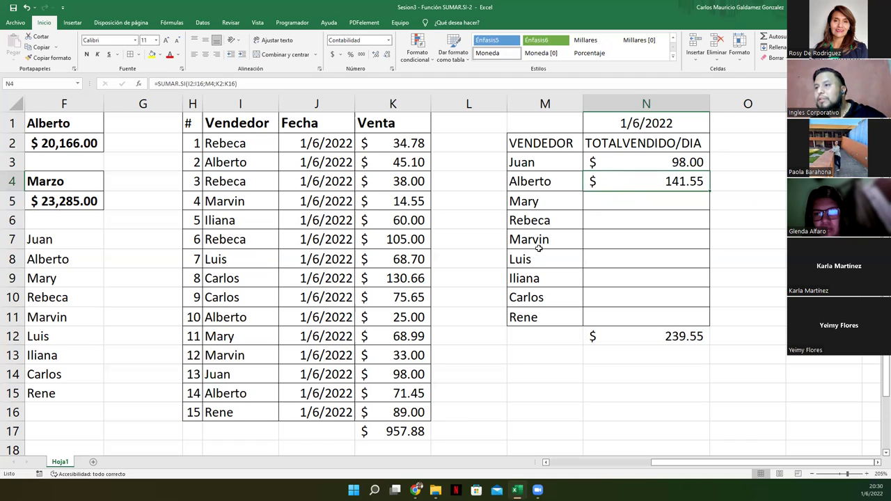
{"action": "left_click", "coordinate": [394, 165]}
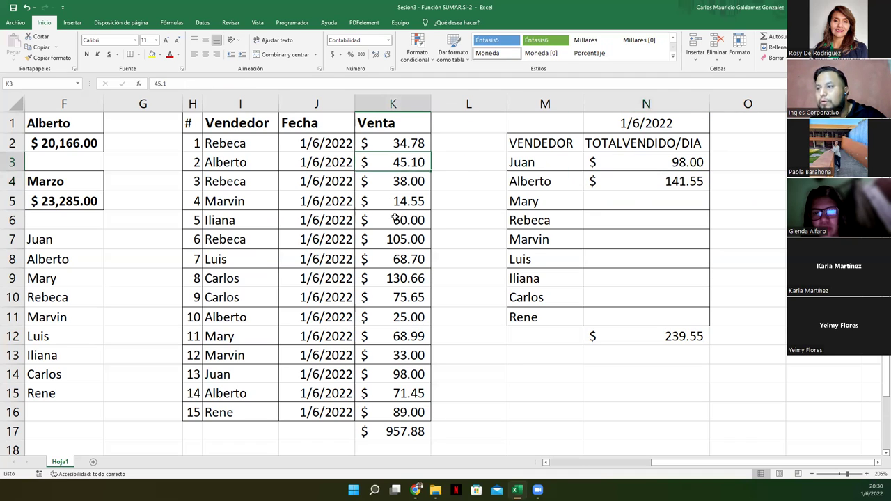
{"action": "left_click", "coordinate": [392, 317], "text": "ctrl"}
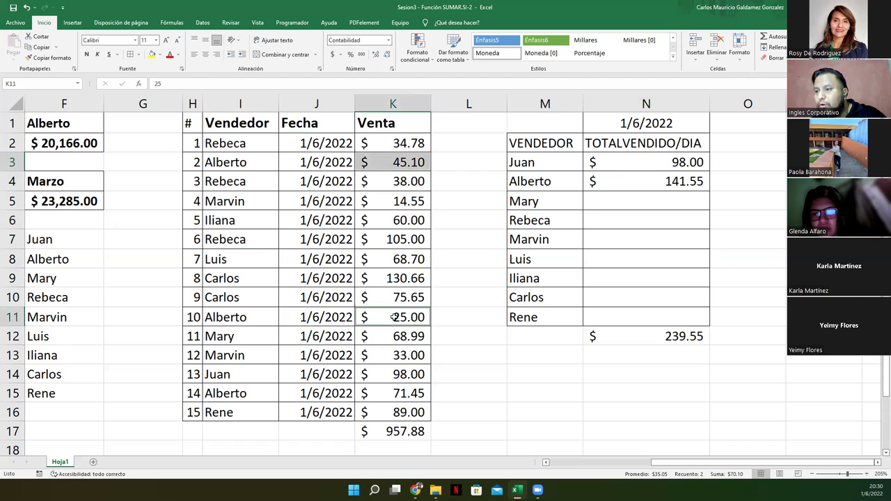
{"action": "left_click", "coordinate": [392, 393], "text": "ctrl"}
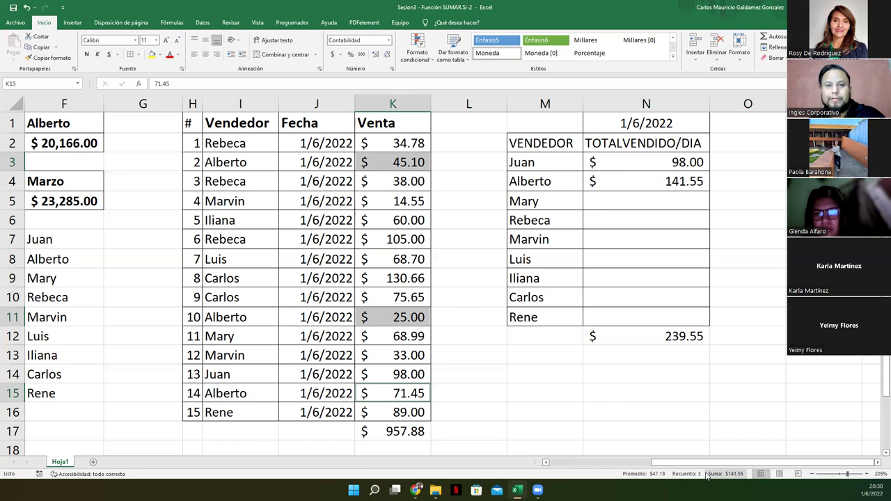
Enter the heading TOTALVENTAS in O2 and select the cells O3:O11 below it
{"action": "left_click", "coordinate": [734, 144]}
{"action": "type", "text": "TOTAL"}
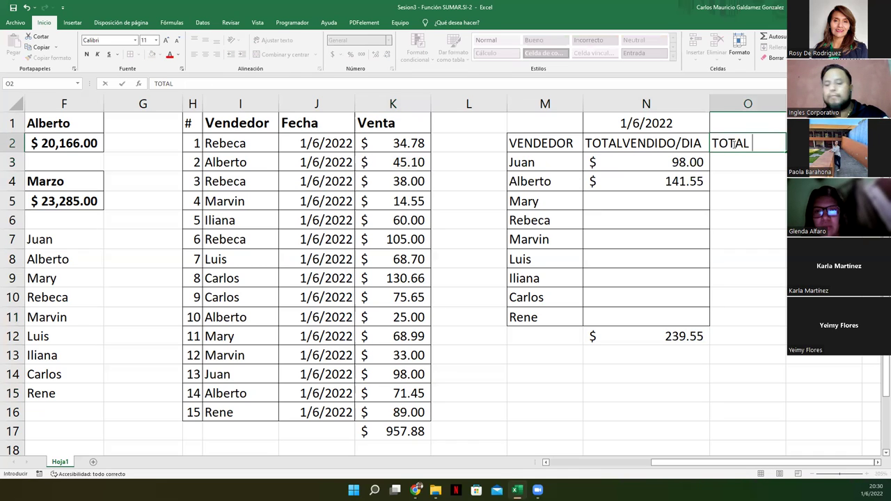
{"action": "type", "text": " VENTAS"}
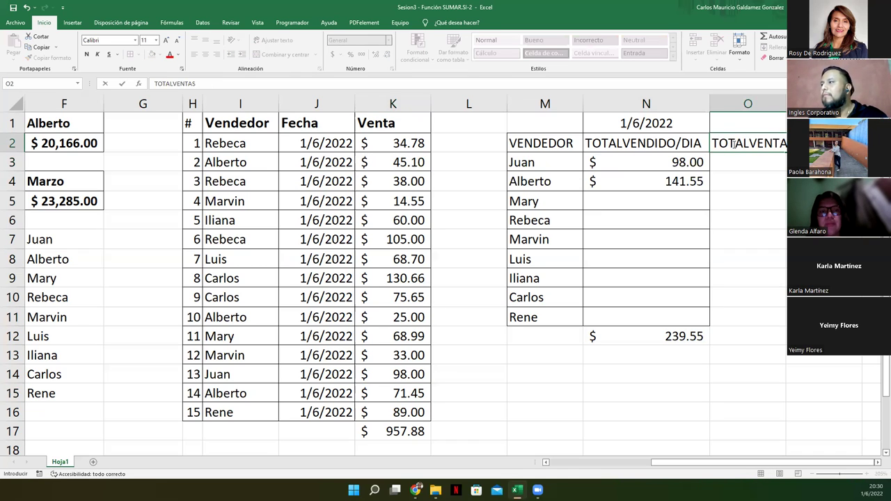
{"action": "key", "text": "Return"}
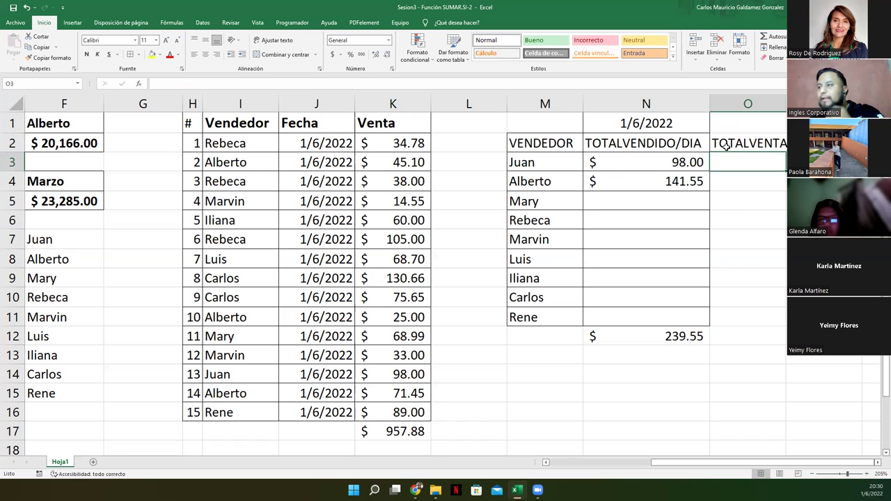
{"action": "left_click_drag", "start_coordinate": [731, 163], "coordinate": [727, 318]}
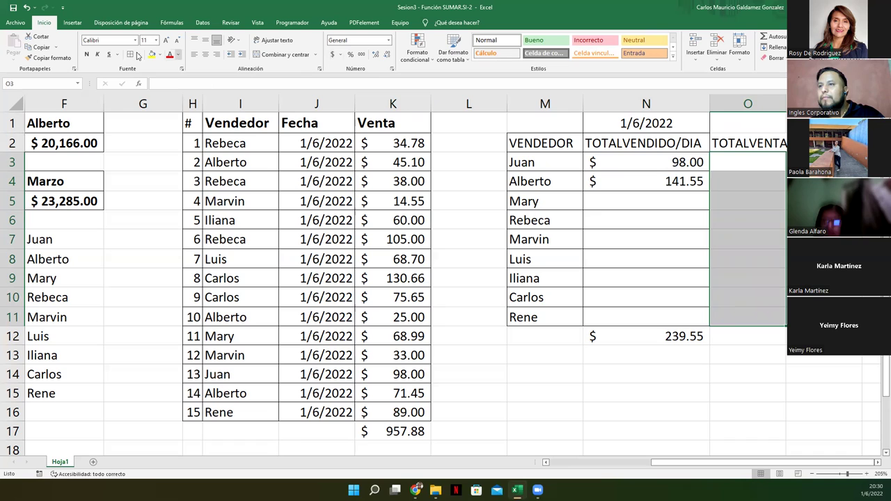
Total the TOTALVENTAS column in O12 with a SUMA of O3:O11
{"action": "left_click", "coordinate": [749, 147]}
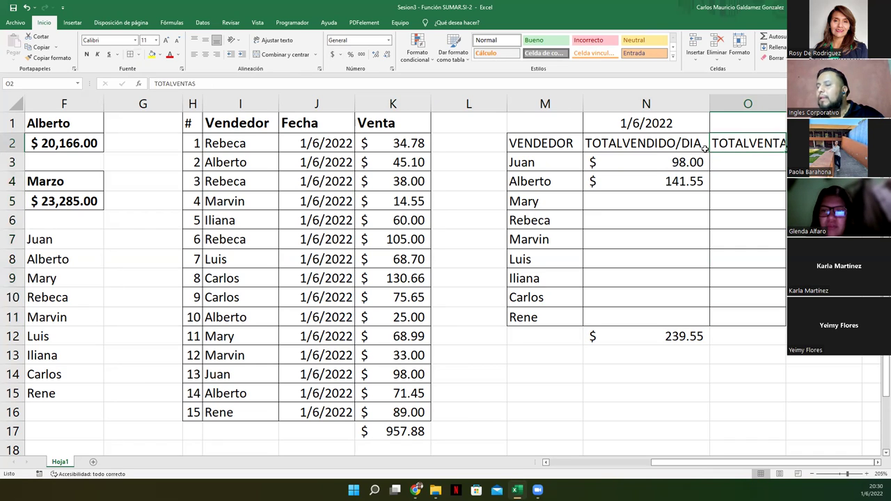
{"action": "left_click", "coordinate": [741, 336]}
{"action": "type", "text": "="}
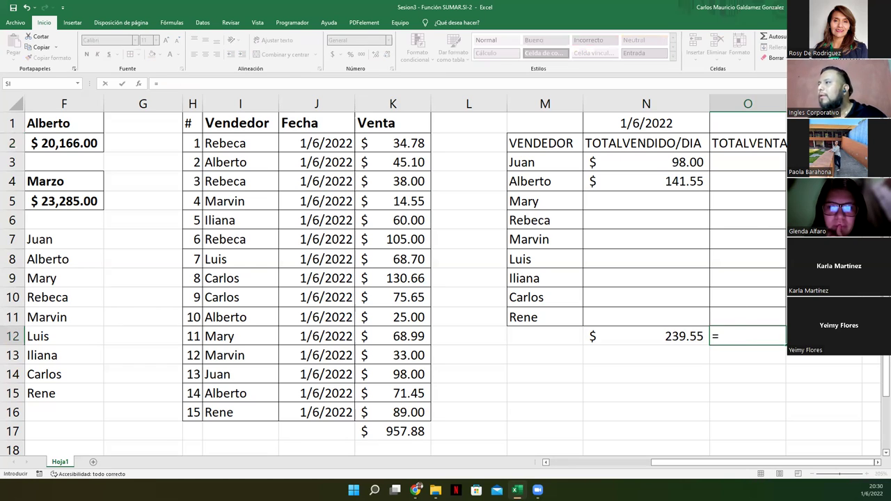
{"action": "left_click", "coordinate": [771, 37]}
{"action": "left_click_drag", "start_coordinate": [735, 170], "coordinate": [735, 318]}
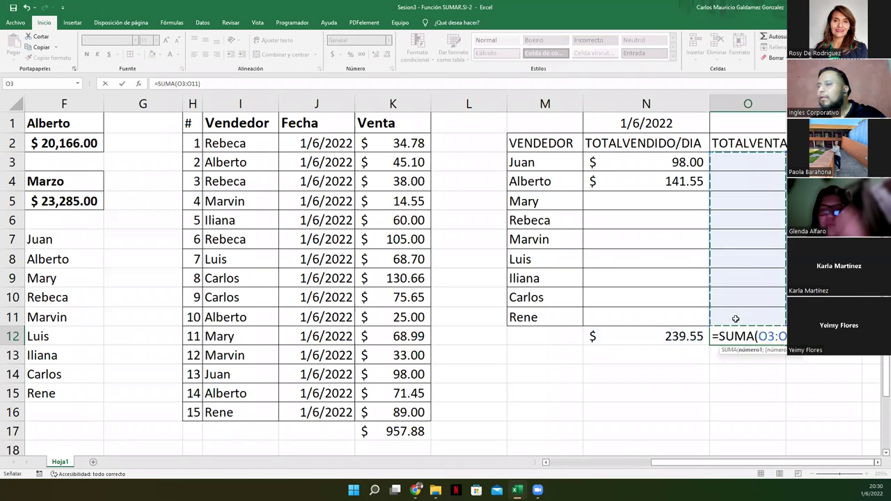
{"action": "key", "text": "Return"}
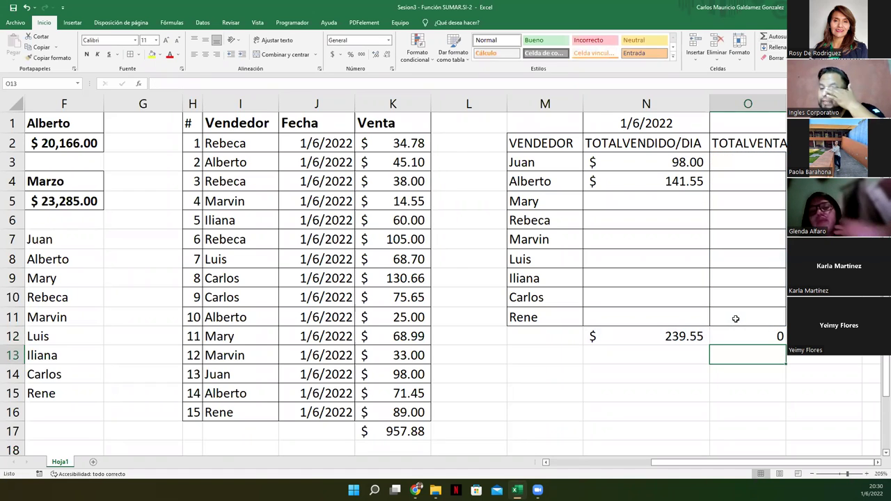
Enter a SUMAR.SI formula in N5 with range I2:I16, criterion M5 and sum range K2:K16
{"action": "left_click", "coordinate": [646, 200]}
{"action": "type", "text": "="}
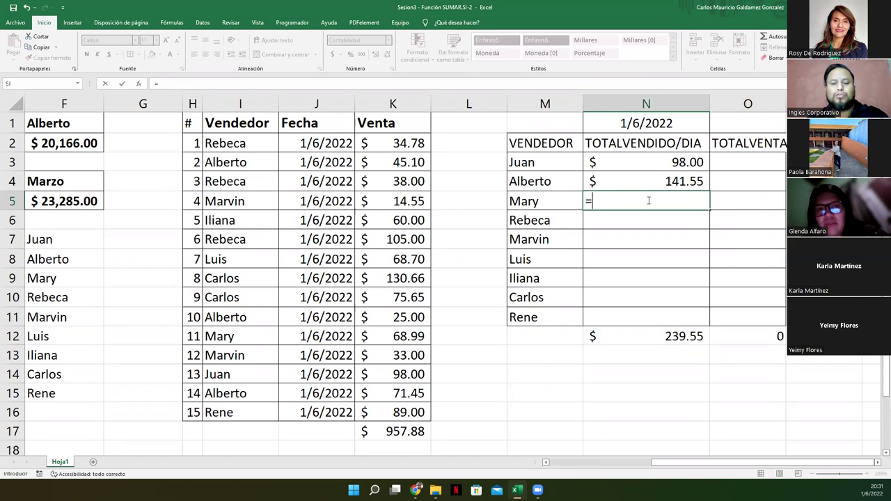
{"action": "type", "text": "sumar.si"}
{"action": "key", "text": "Tab"}
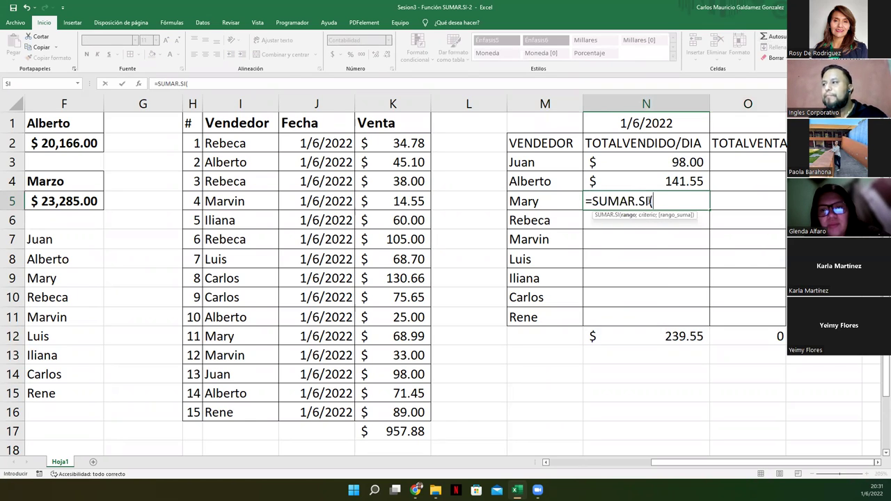
{"action": "left_click_drag", "start_coordinate": [265, 148], "coordinate": [263, 412]}
{"action": "type", "text": ";"}
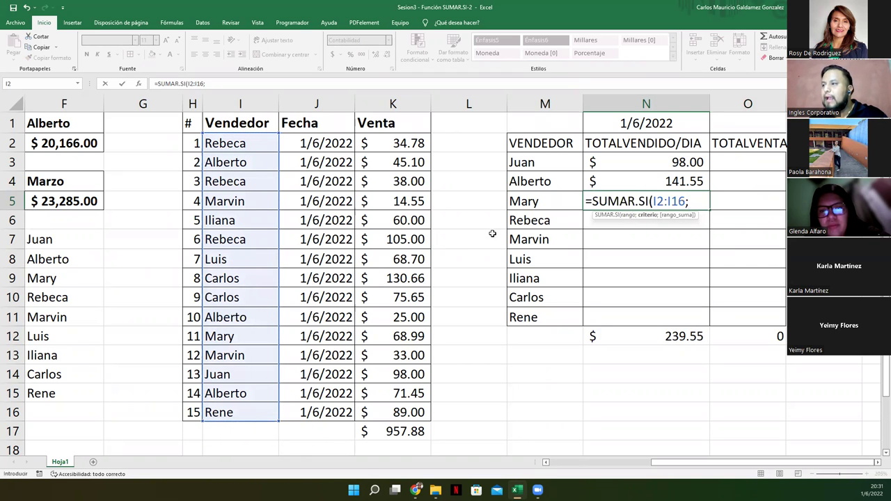
{"action": "left_click", "coordinate": [523, 200]}
{"action": "type", "text": ";"}
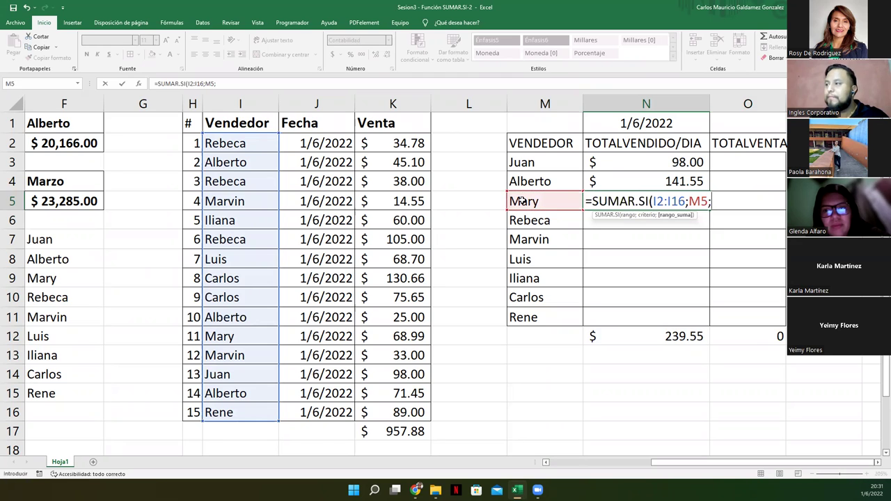
{"action": "left_click_drag", "start_coordinate": [378, 239], "coordinate": [374, 410]}
{"action": "key", "text": "Return"}
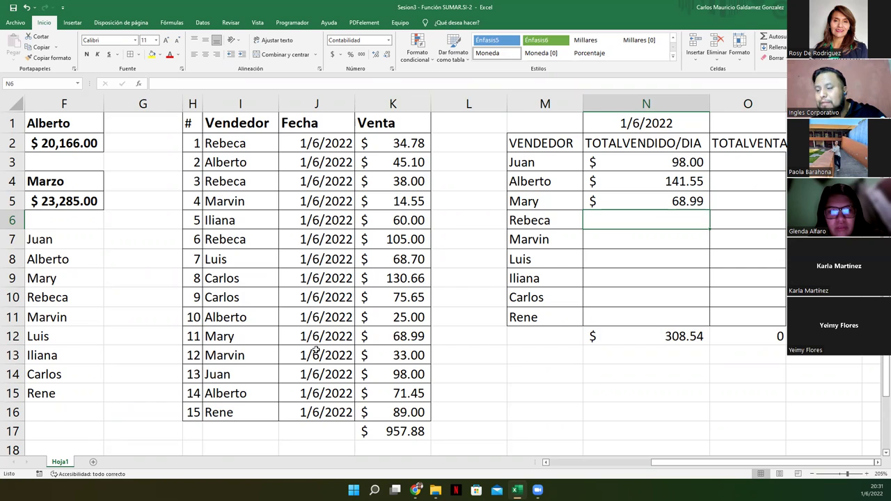
Check the matching sale in K12, and fill the N5 formula down through N11
{"action": "left_click", "coordinate": [394, 338]}
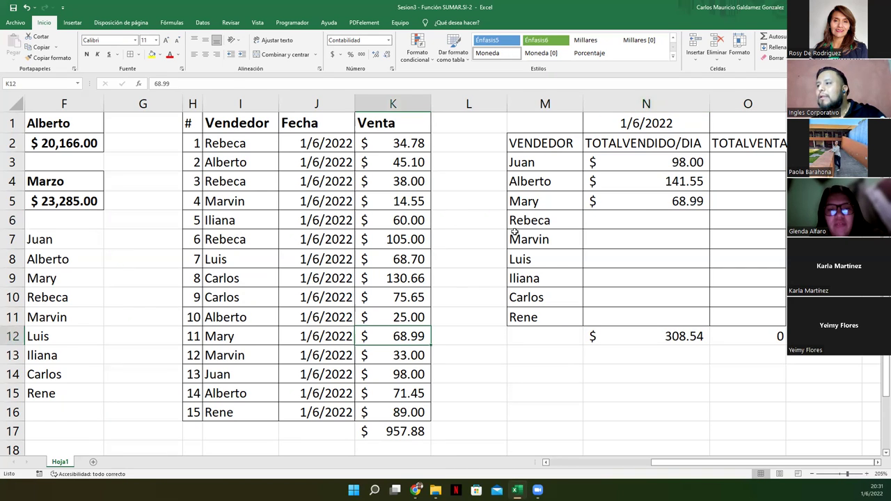
{"action": "left_click", "coordinate": [632, 198]}
{"action": "left_click_drag", "start_coordinate": [710, 211], "coordinate": [683, 324]}
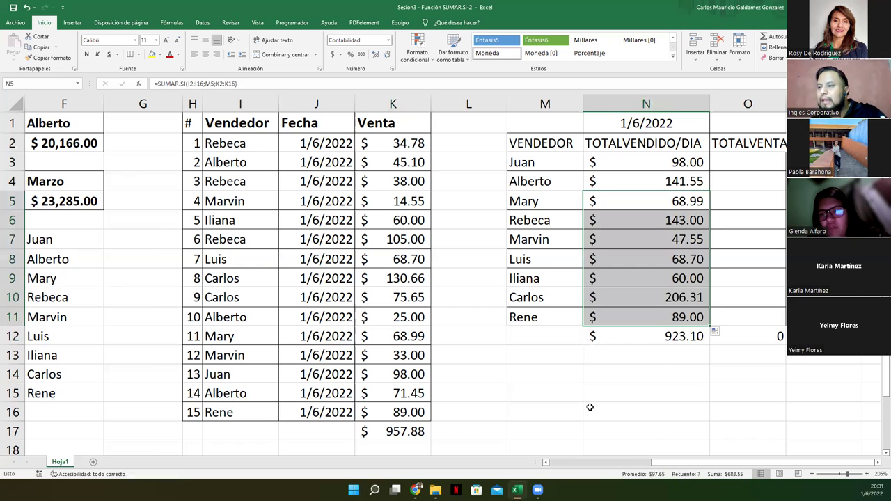
Review the formulas in N11 and N12, and compare the daily total with the Venta amounts in K2:K16
{"action": "left_click", "coordinate": [638, 320]}
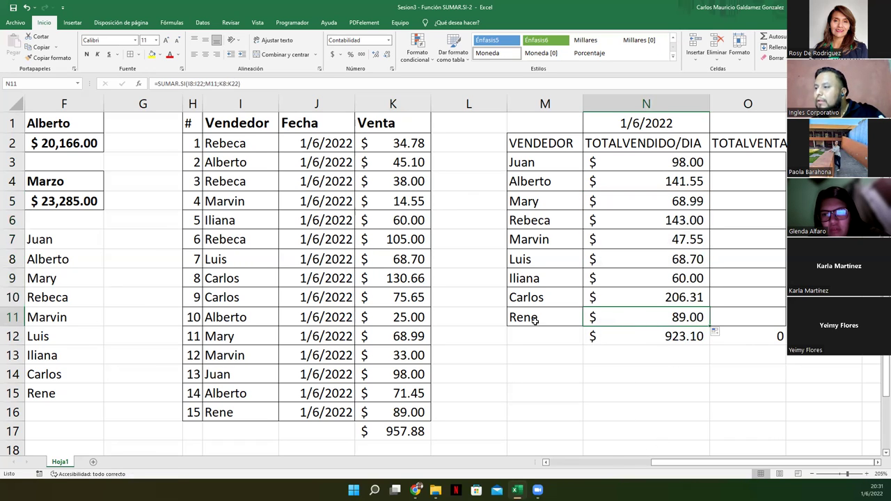
{"action": "left_click", "coordinate": [676, 336]}
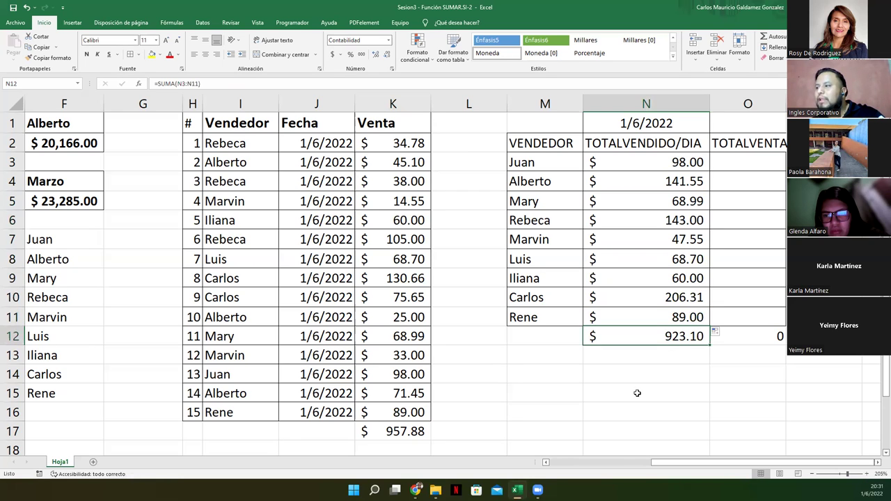
{"action": "key", "text": "F2"}
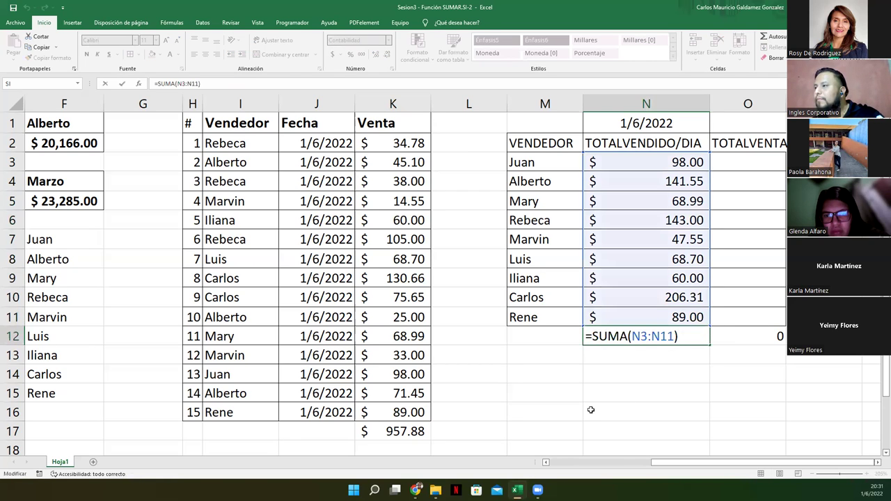
{"action": "key", "text": "Return"}
{"action": "left_click_drag", "start_coordinate": [383, 146], "coordinate": [418, 415]}
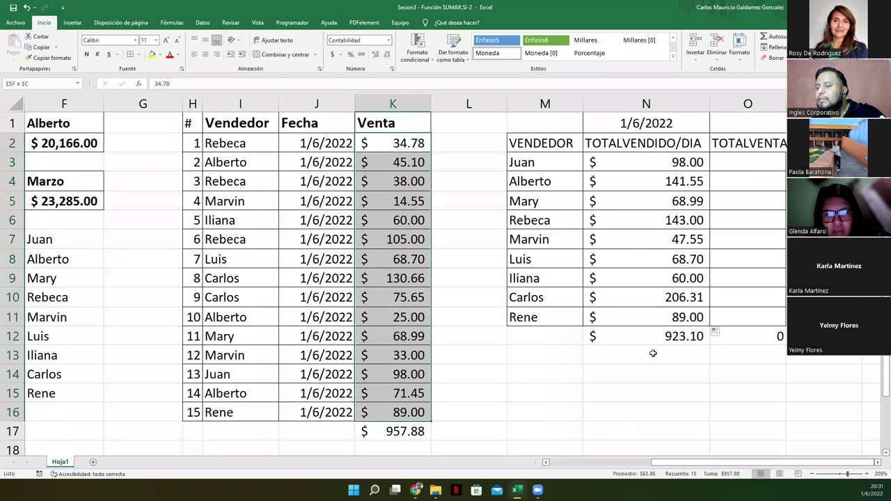
Inspect the last vendor's formula in N11 and compare the vendor list in F7:F15 with M3:M11
{"action": "left_click", "coordinate": [654, 318]}
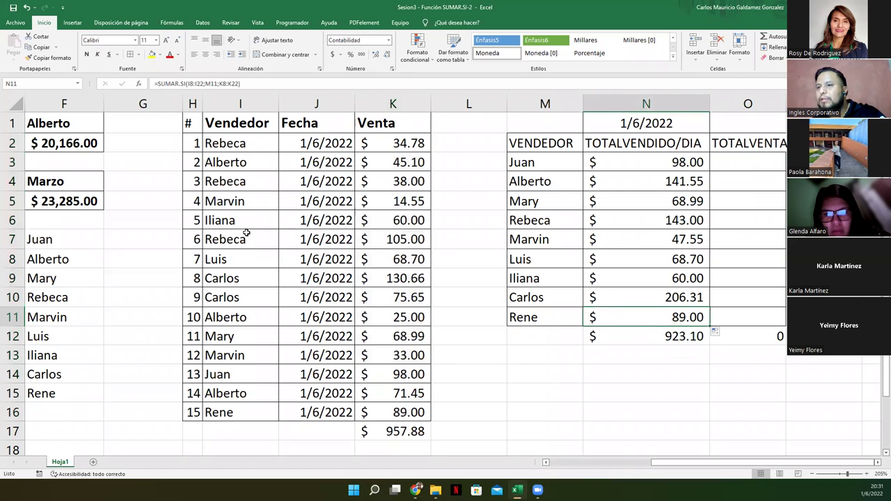
{"action": "left_click_drag", "start_coordinate": [56, 240], "coordinate": [65, 395]}
{"action": "left_click_drag", "start_coordinate": [514, 167], "coordinate": [522, 319]}
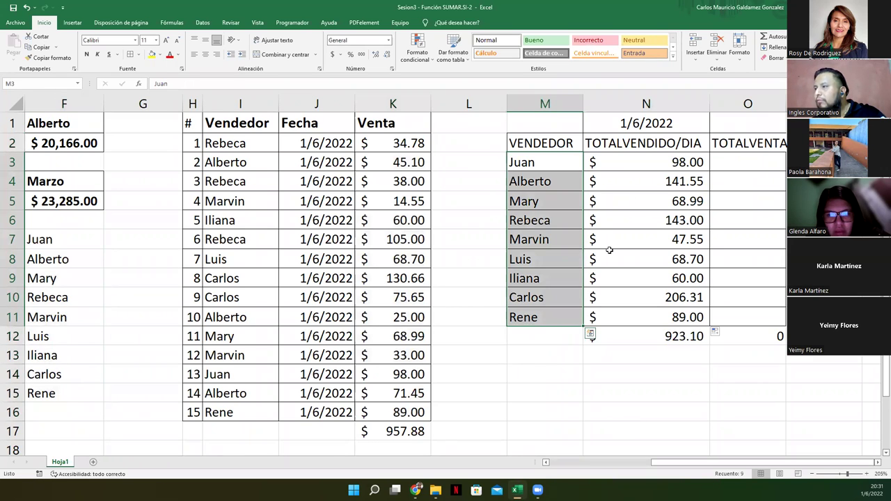
Check the vendor totals in N3 and N4 against their matching sales in K14 and in K3, K11 and K15
{"action": "left_click", "coordinate": [638, 163]}
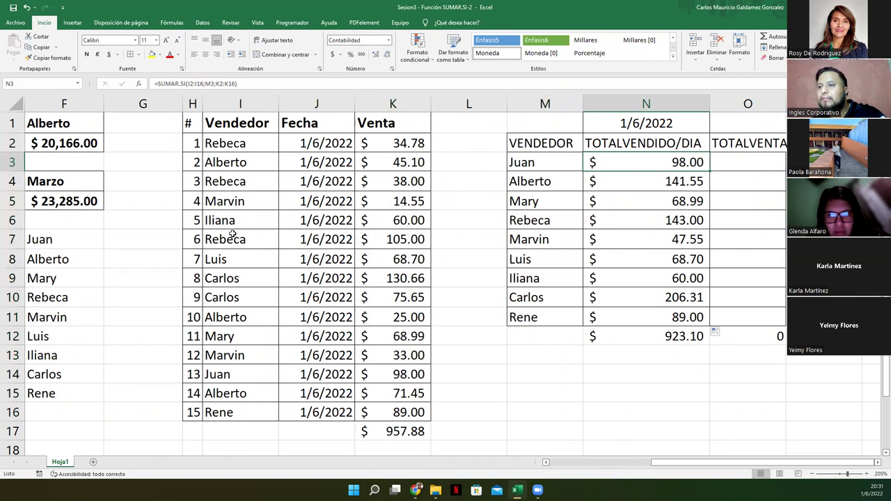
{"action": "left_click", "coordinate": [235, 377]}
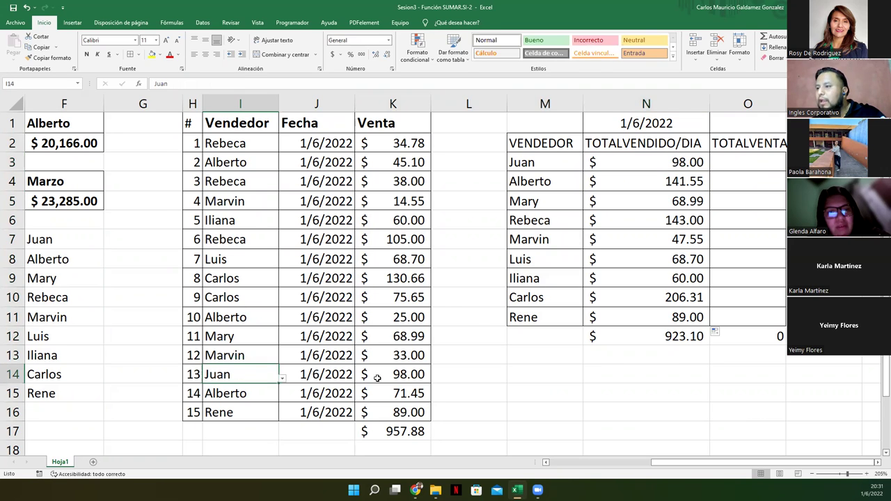
{"action": "left_click", "coordinate": [376, 376]}
{"action": "left_click", "coordinate": [632, 178]}
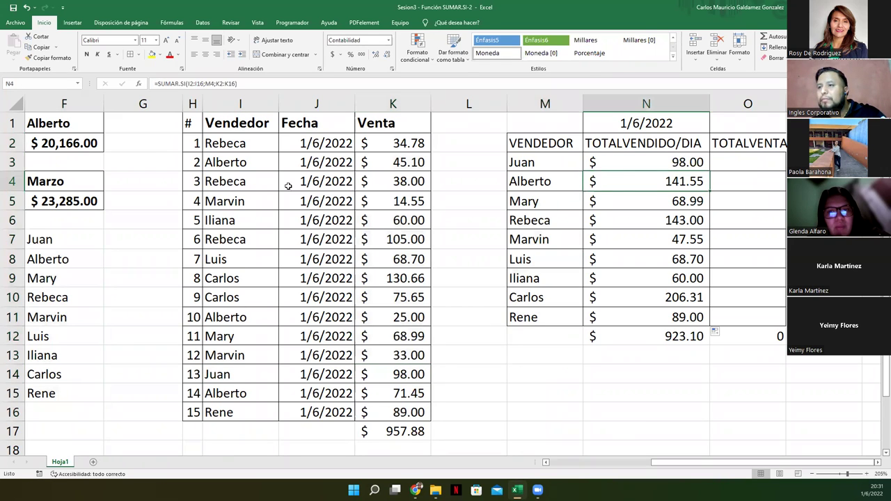
{"action": "left_click", "coordinate": [381, 162]}
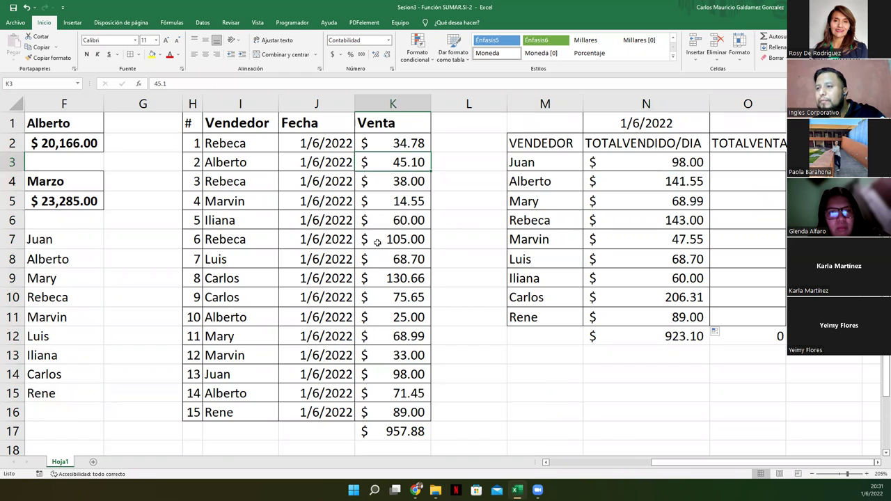
{"action": "left_click", "coordinate": [385, 319], "text": "ctrl"}
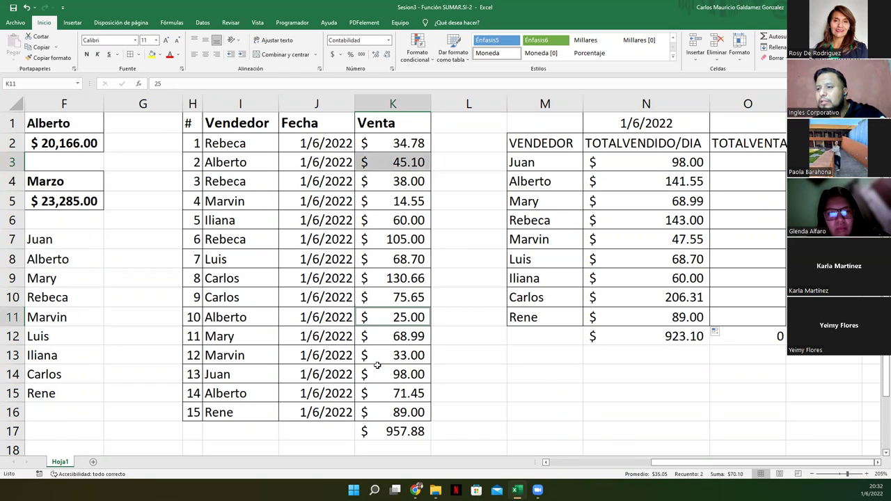
{"action": "left_click", "coordinate": [389, 394], "text": "ctrl"}
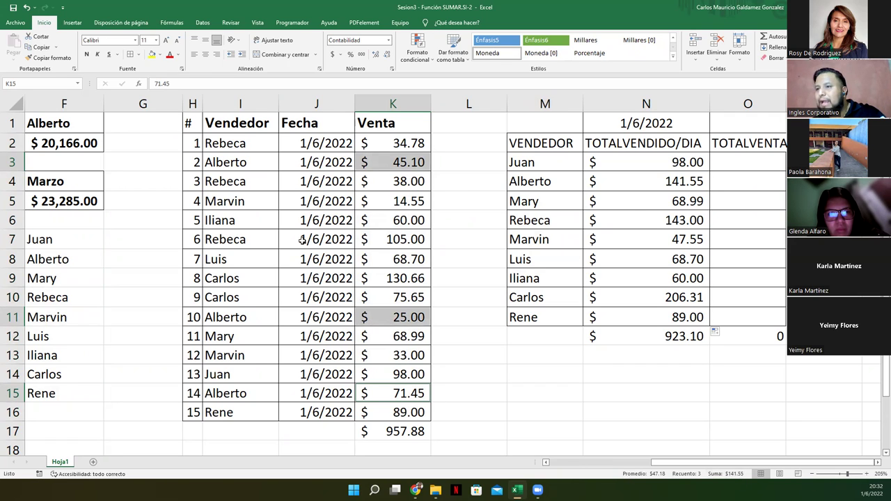
Check the sale in K12, and compare the SUMA formula in N12 with the overall sales total in K17
{"action": "left_click", "coordinate": [382, 338]}
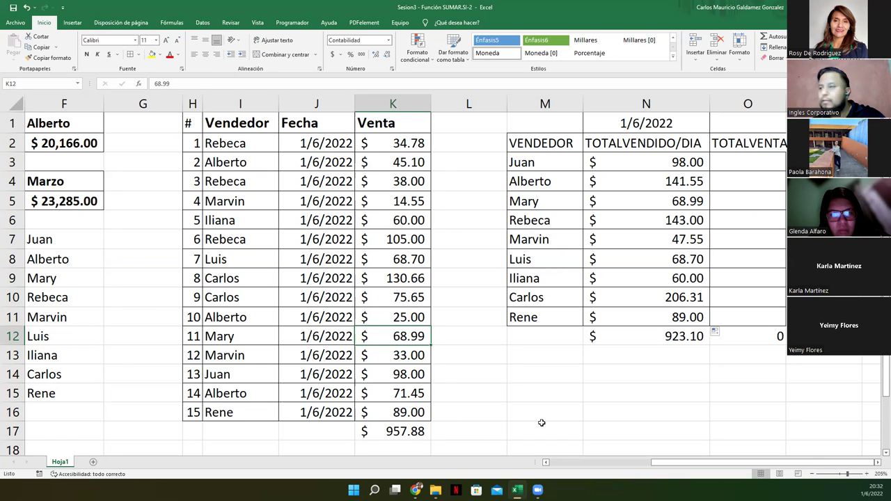
{"action": "left_click", "coordinate": [631, 339]}
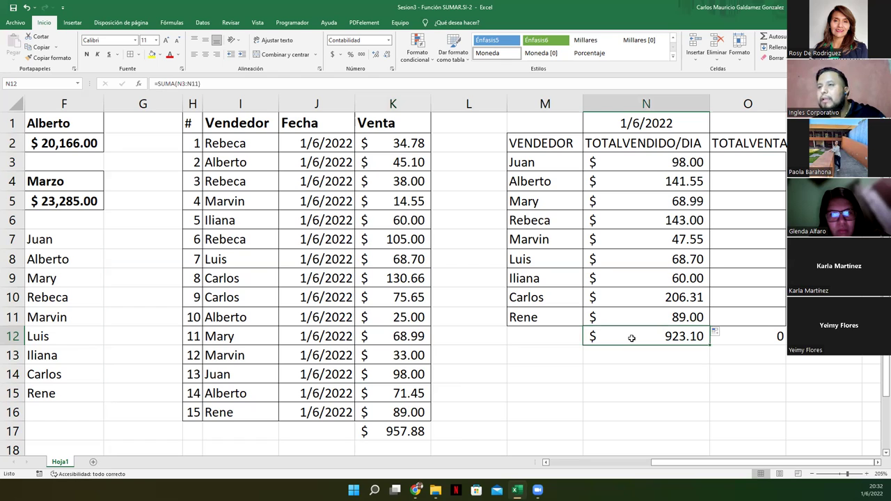
{"action": "double_click", "coordinate": [631, 336]}
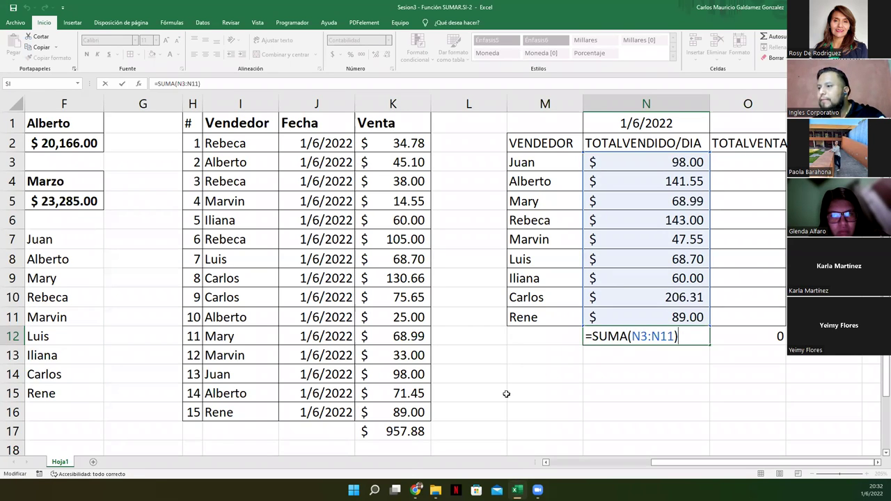
{"action": "key", "text": "Return"}
{"action": "left_click", "coordinate": [412, 430]}
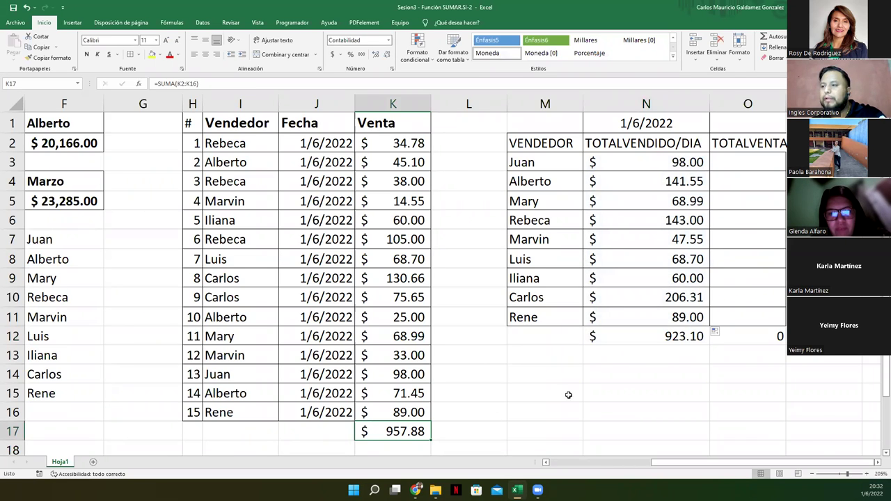
{"action": "left_click", "coordinate": [663, 336]}
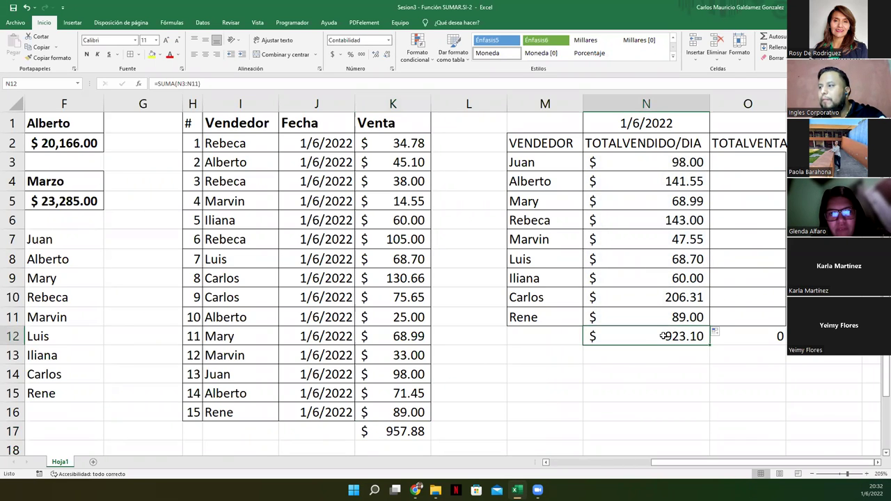
Check the vendor totals in N6 and N7 against the sums of K4 and K7 and of K13 and K5
{"action": "left_click", "coordinate": [630, 218]}
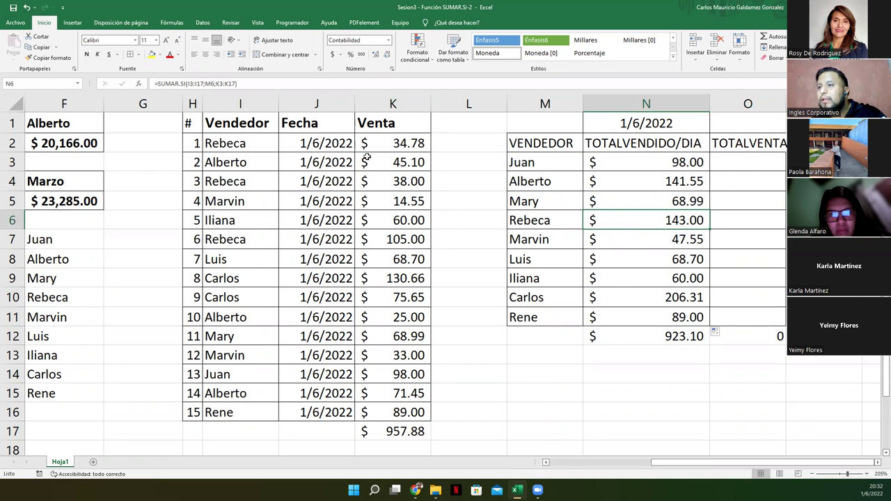
{"action": "left_click", "coordinate": [387, 185]}
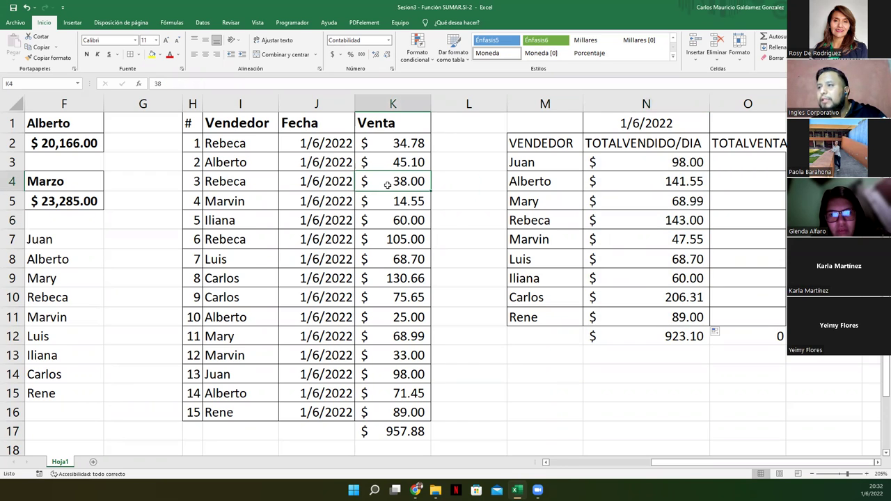
{"action": "left_click", "coordinate": [382, 239], "text": "ctrl"}
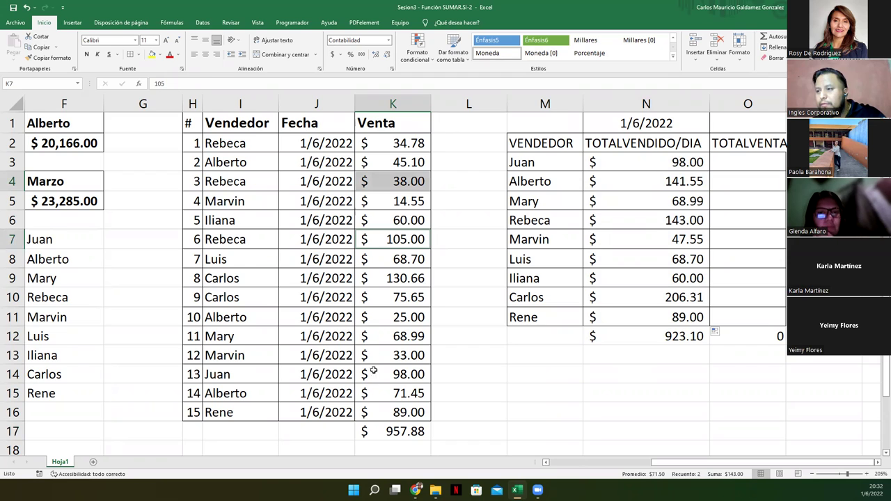
{"action": "left_click", "coordinate": [618, 239]}
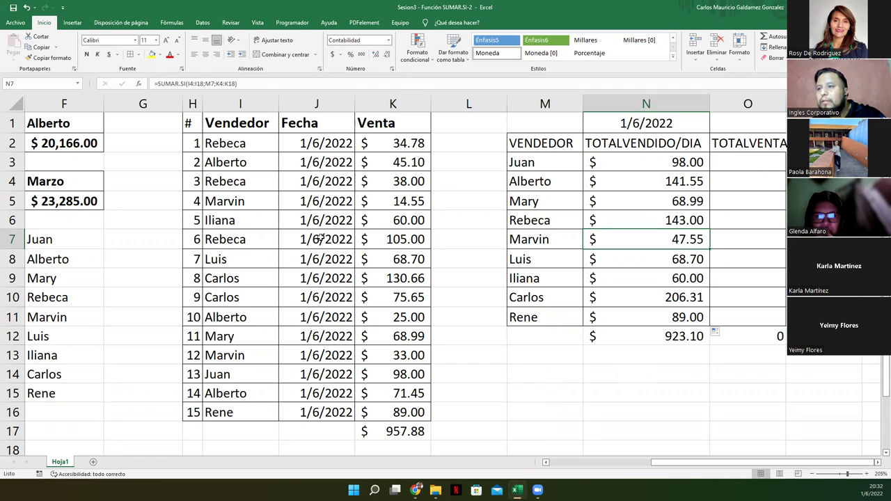
{"action": "left_click", "coordinate": [406, 357]}
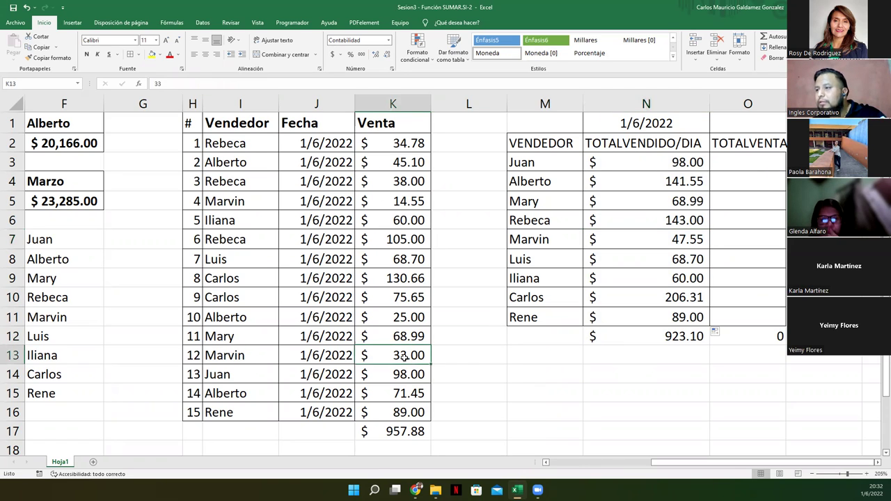
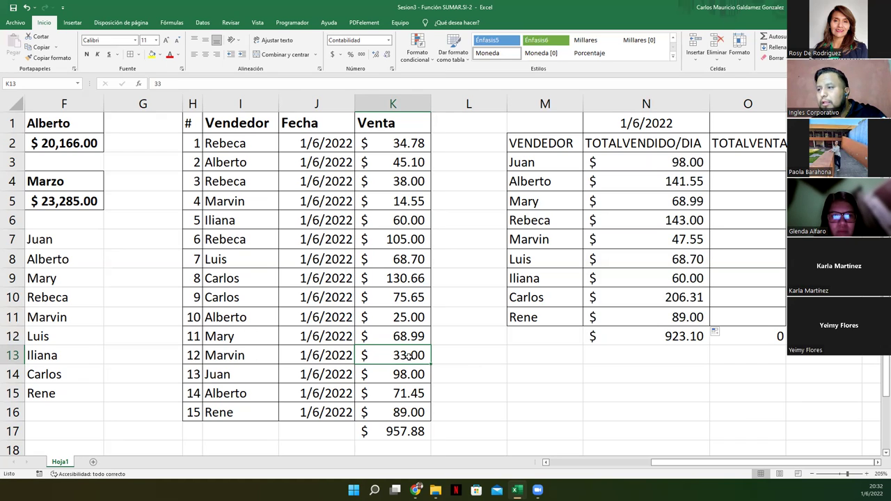
{"action": "left_click", "coordinate": [384, 204], "text": "ctrl"}
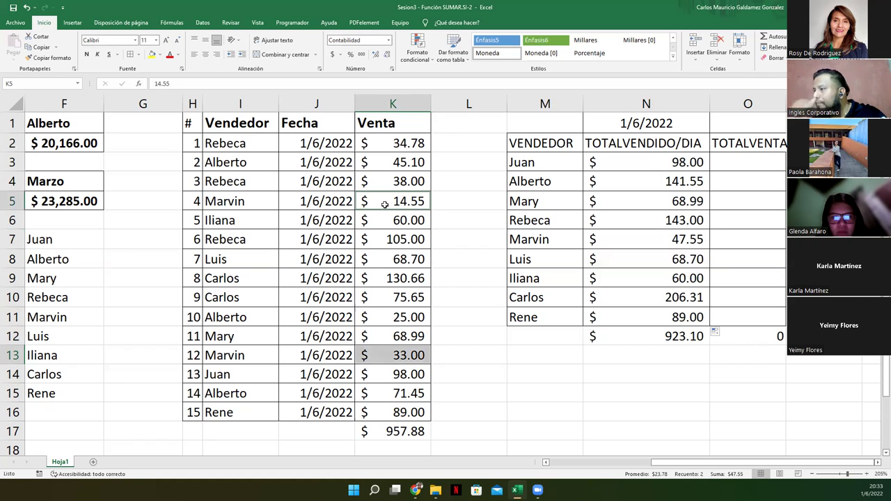
Check the vendor totals in N8 and N9 against their matching sales in K8 and K6
{"action": "left_click", "coordinate": [653, 262]}
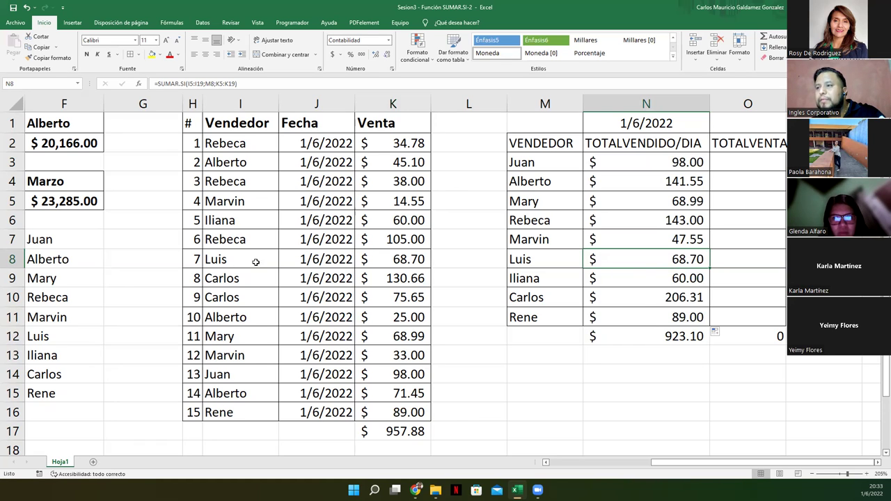
{"action": "left_click", "coordinate": [393, 264]}
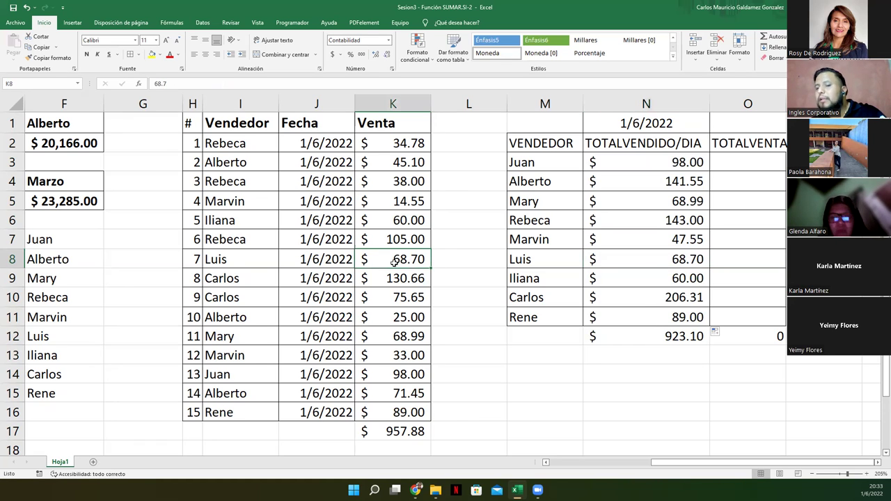
{"action": "left_click", "coordinate": [653, 281]}
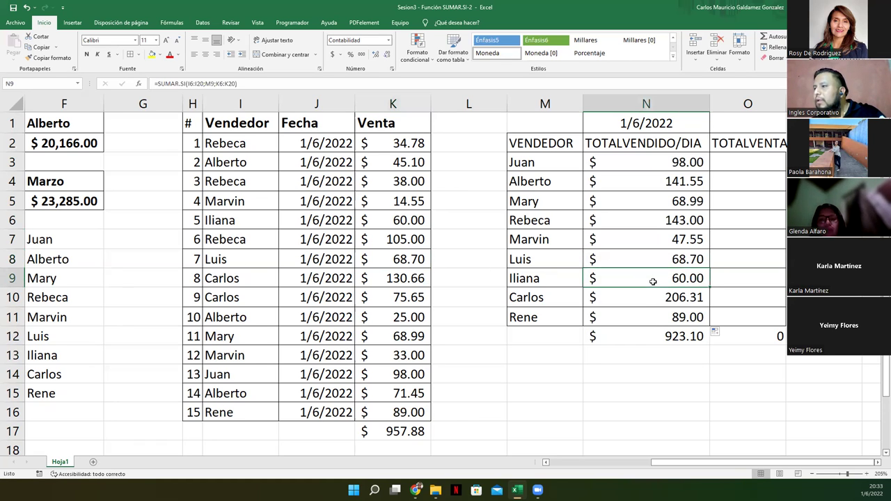
{"action": "left_click", "coordinate": [392, 225]}
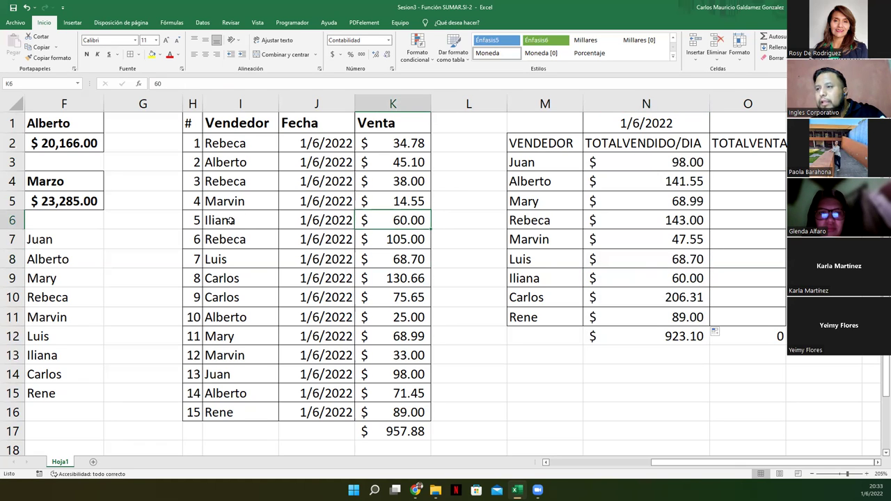
Check the vendor totals in N10 and N11 against K9:K10 and K16, and view the sum of N3:N11
{"action": "left_click", "coordinate": [694, 290]}
{"action": "left_click_drag", "start_coordinate": [406, 278], "coordinate": [409, 297]}
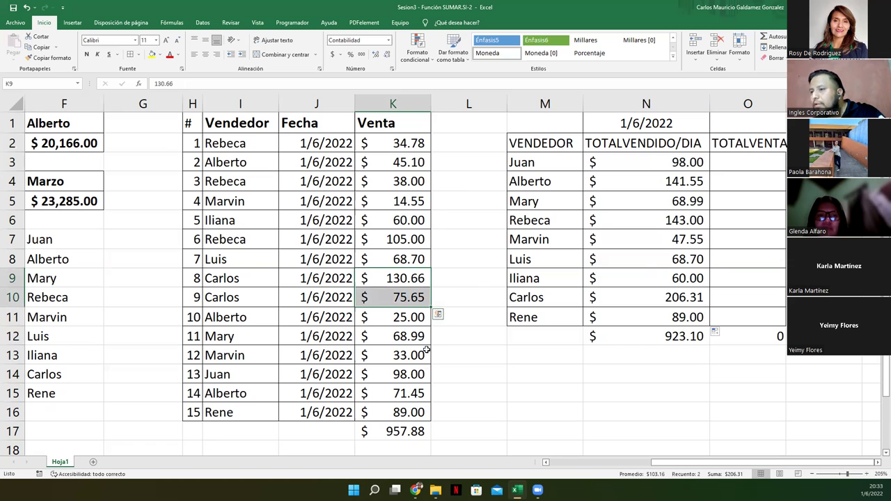
{"action": "left_click", "coordinate": [380, 414]}
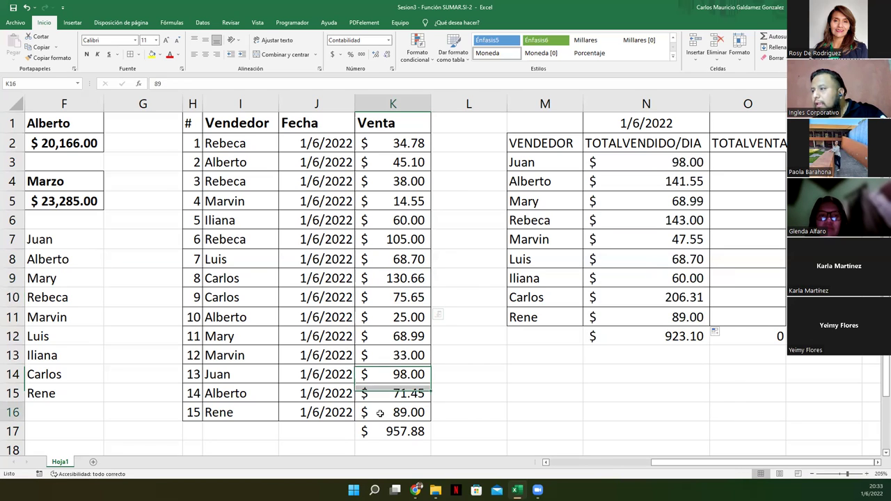
{"action": "left_click", "coordinate": [640, 319]}
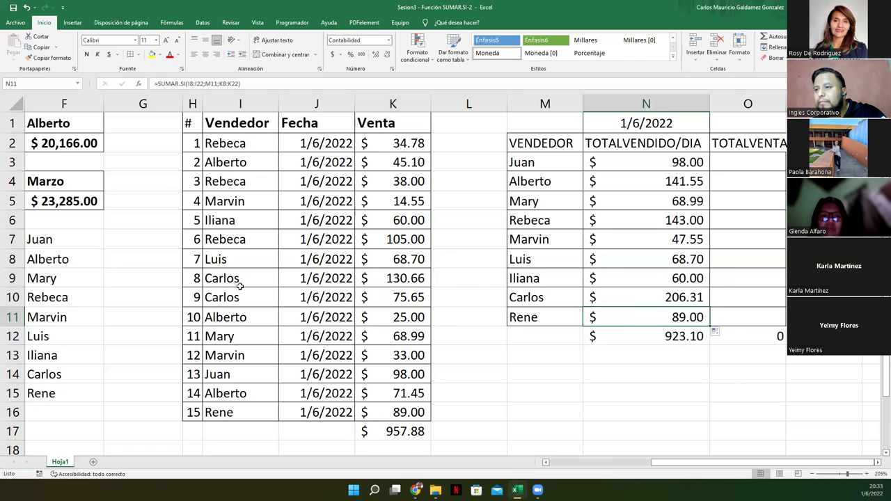
{"action": "left_click_drag", "start_coordinate": [632, 314], "coordinate": [649, 164]}
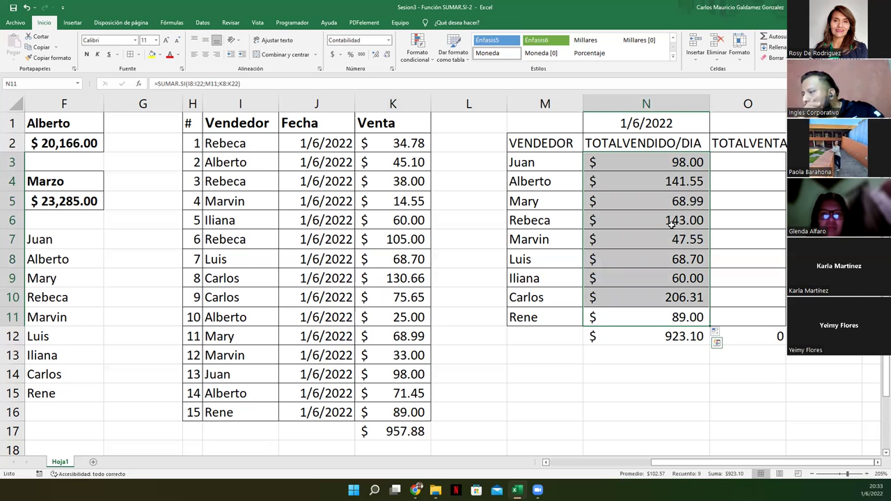
Enter the formula =K17-N12 in N14 to calculate the difference between the sales table total and the summary total
{"action": "left_click", "coordinate": [635, 369]}
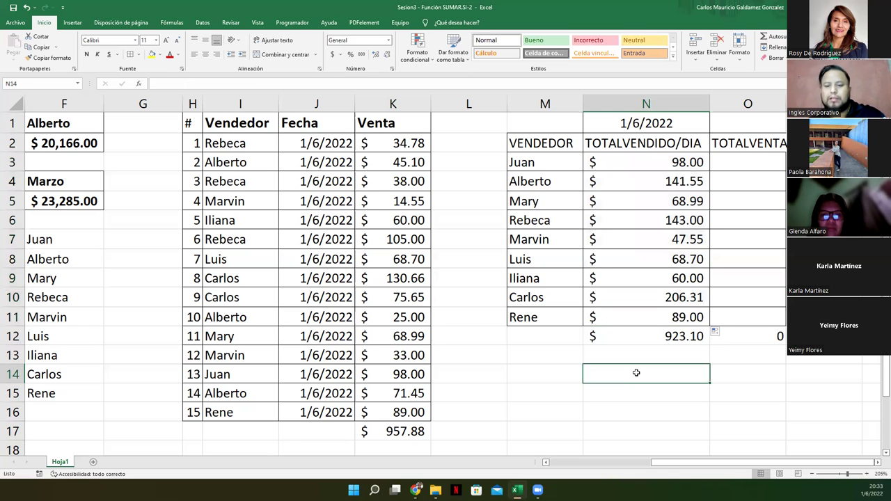
{"action": "type", "text": "="}
{"action": "key", "text": "Left"}
{"action": "key", "text": "Left"}
{"action": "key", "text": "Left"}
{"action": "key", "text": "Down"}
{"action": "key", "text": "Down"}
{"action": "key", "text": "Down"}
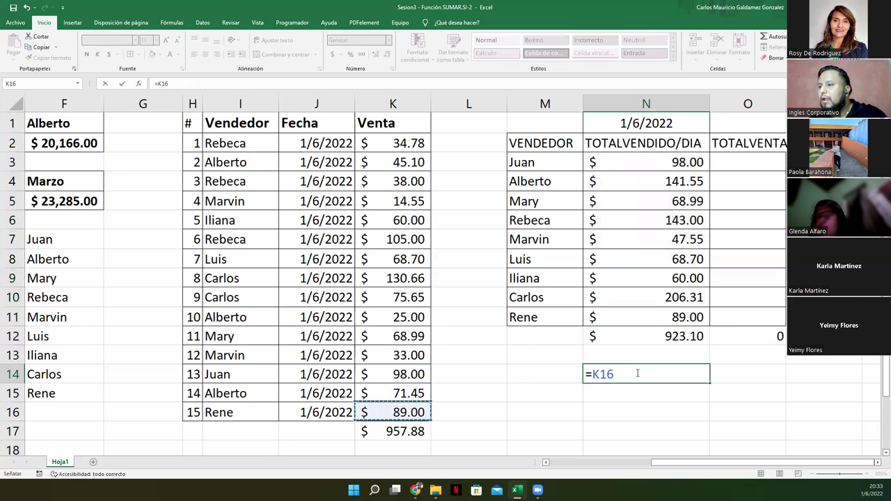
{"action": "type", "text": "-"}
{"action": "key", "text": "Up"}
{"action": "key", "text": "Up"}
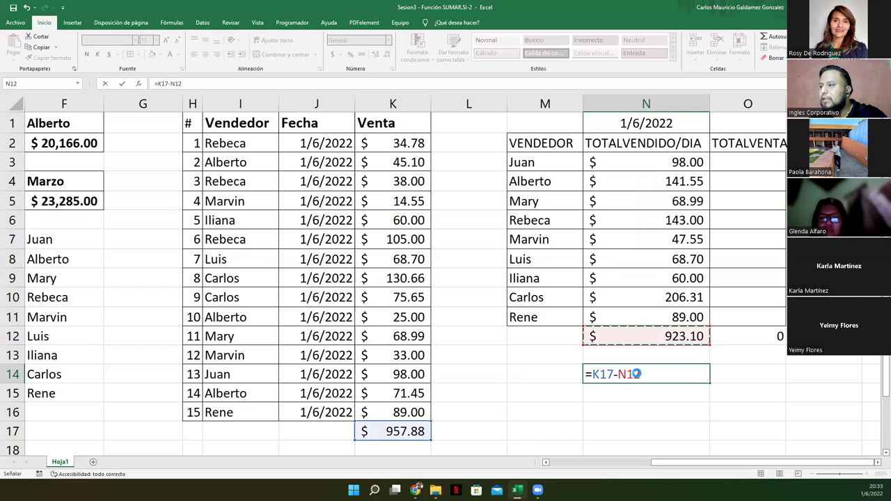
{"action": "key", "text": "ctrl+Return"}
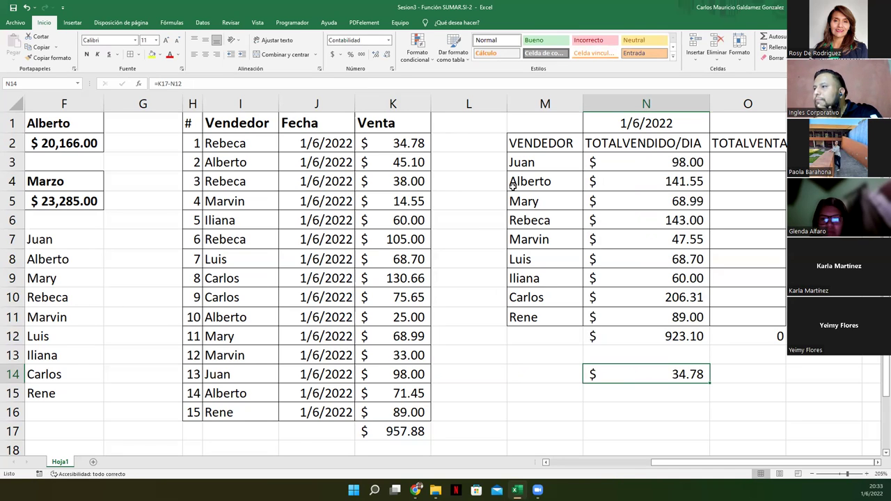
Inspect the ranges of the SUMAR.SI formula in N6, try shifting its vendor range to I2:I16, and compare with the sale in K2
{"action": "left_click", "coordinate": [575, 223]}
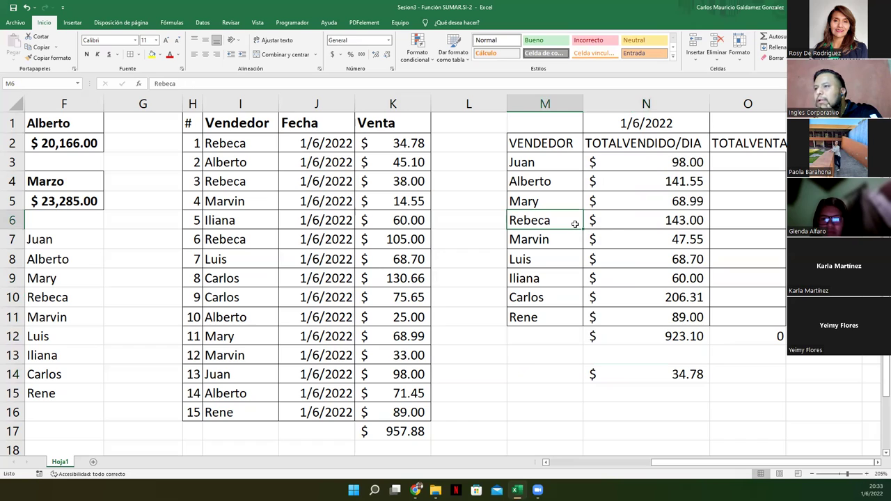
{"action": "left_click", "coordinate": [611, 220]}
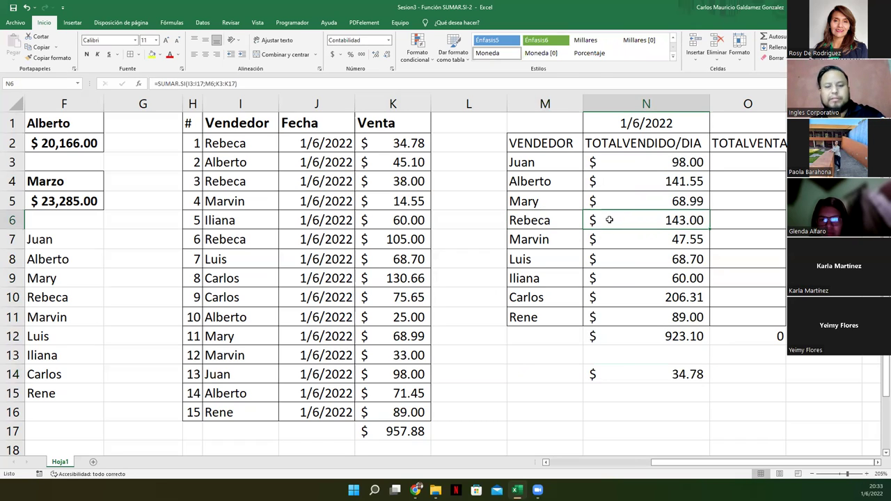
{"action": "double_click", "coordinate": [609, 220]}
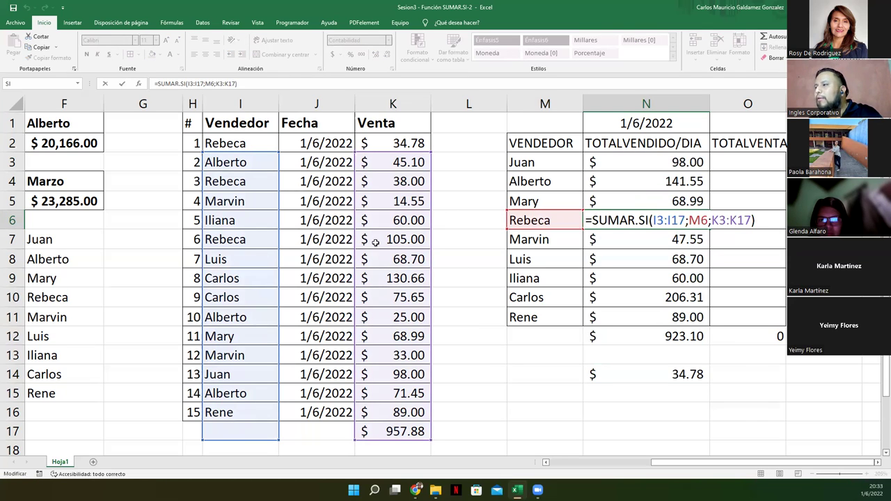
{"action": "left_click_drag", "start_coordinate": [253, 153], "coordinate": [252, 138]}
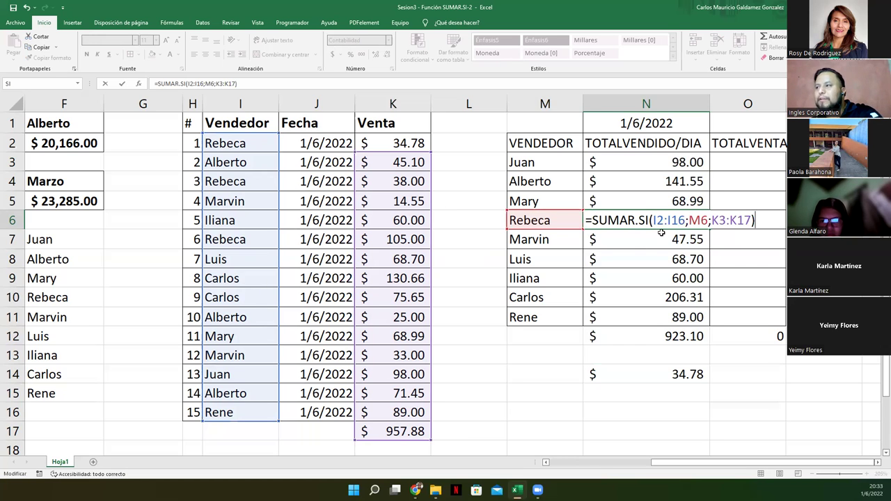
{"action": "key", "text": "Escape"}
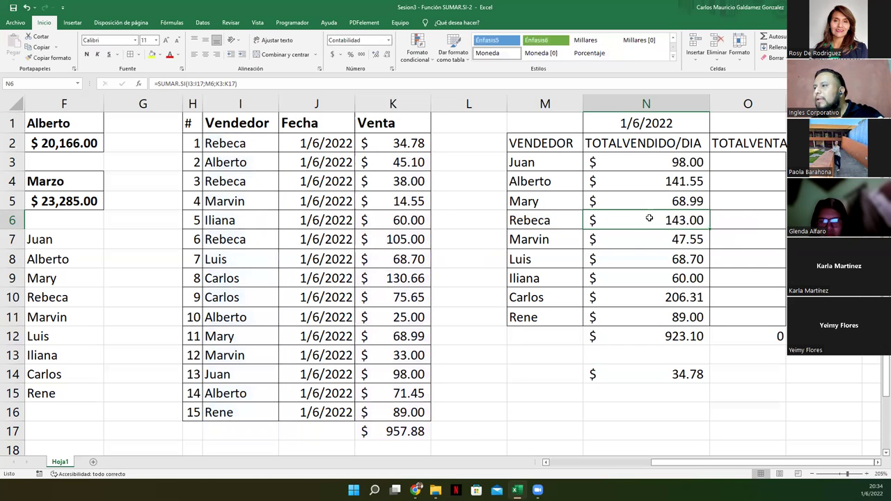
{"action": "double_click", "coordinate": [648, 218]}
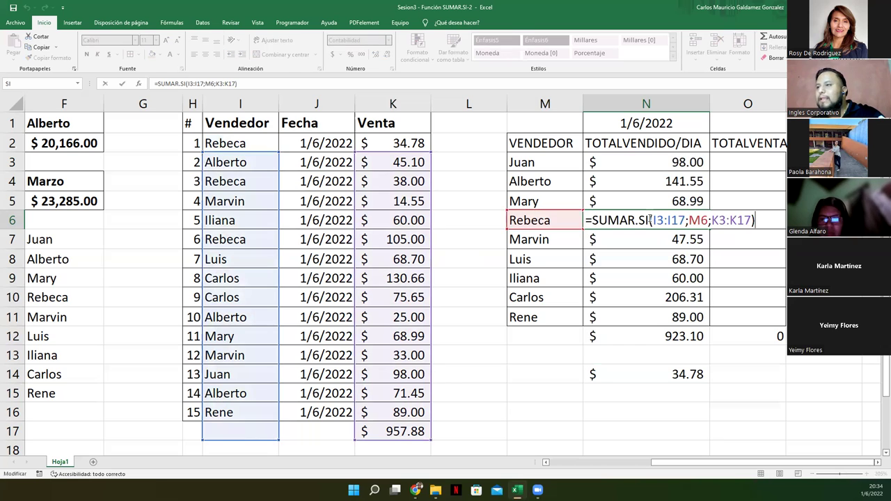
{"action": "left_click", "coordinate": [387, 150]}
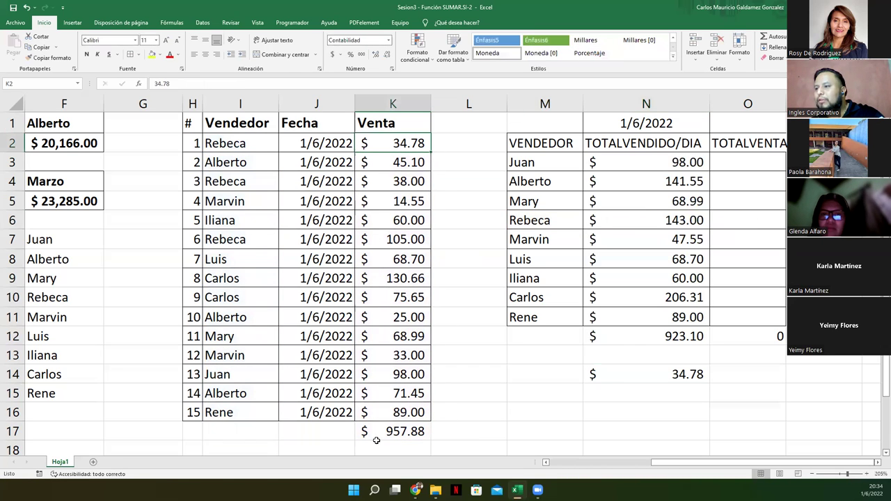
Make the vendor range absolute as $I$2:$I$16 in the SUMAR.SI formula in N3
{"action": "left_click", "coordinate": [644, 164]}
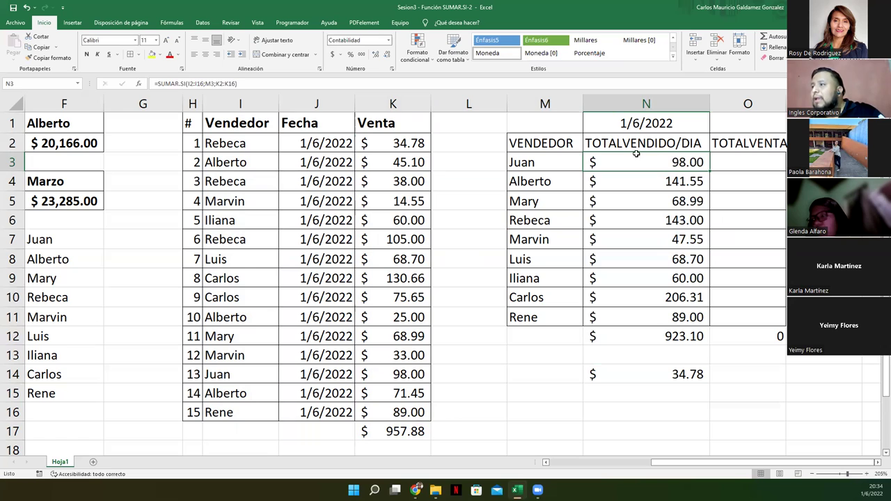
{"action": "left_click", "coordinate": [190, 83]}
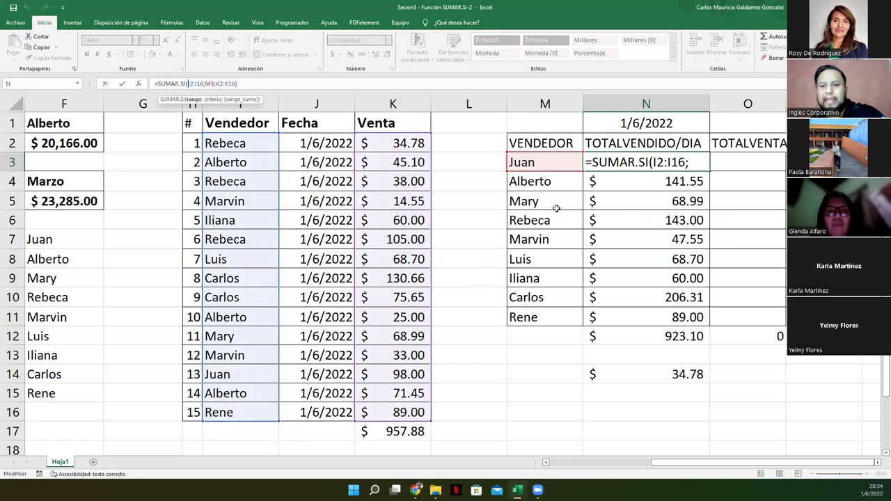
{"action": "type", "text": "$I"}
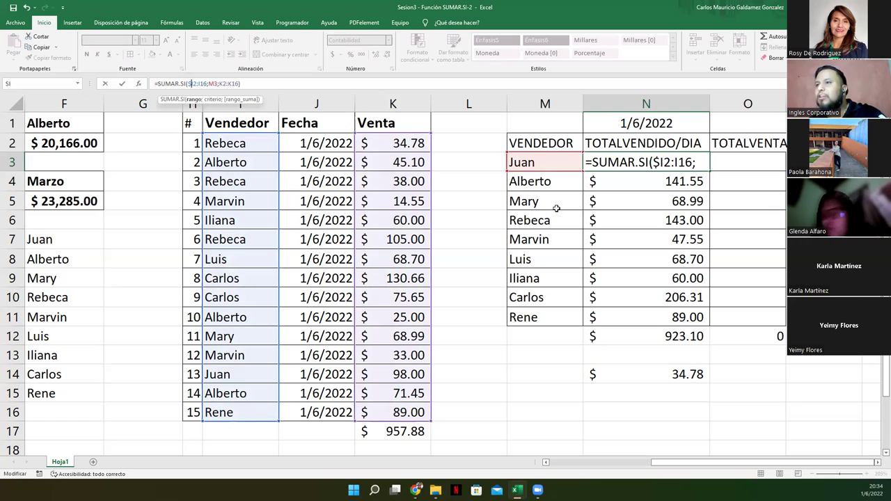
{"action": "type", "text": "$2:"}
{"action": "type", "text": "$"}
{"action": "key", "text": "Right"}
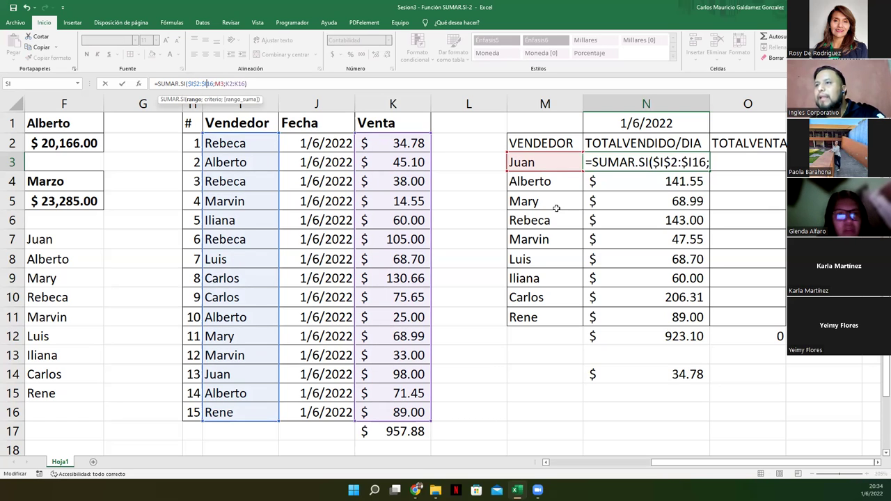
{"action": "type", "text": "$"}
{"action": "key", "text": "Right"}
{"action": "key", "text": "Right"}
{"action": "key", "text": "Right"}
{"action": "key", "text": "Right"}
{"action": "key", "text": "Right"}
{"action": "key", "text": "Right"}
{"action": "key", "text": "Right"}
{"action": "key", "text": "Right"}
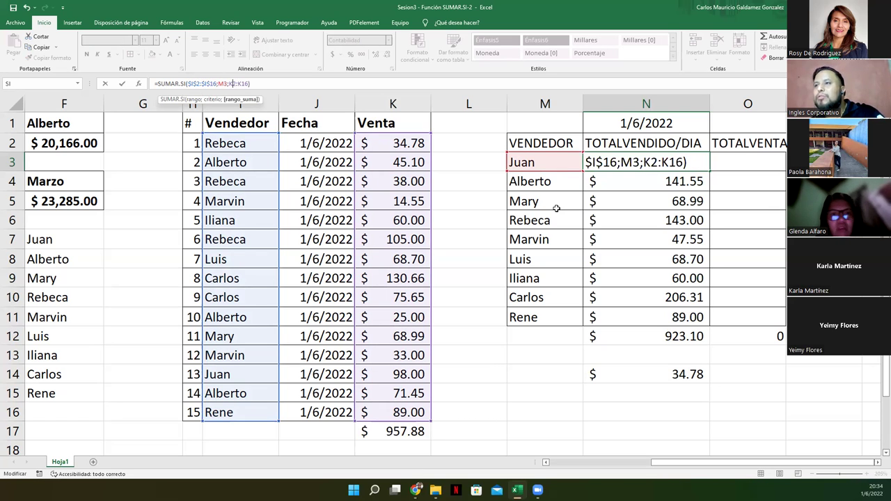
Make the sum range absolute as $K$2:$K$16 in N3's formula and fill the formula down through N11
{"action": "type", "text": "$I"}
{"action": "type", "text": "$K$"}
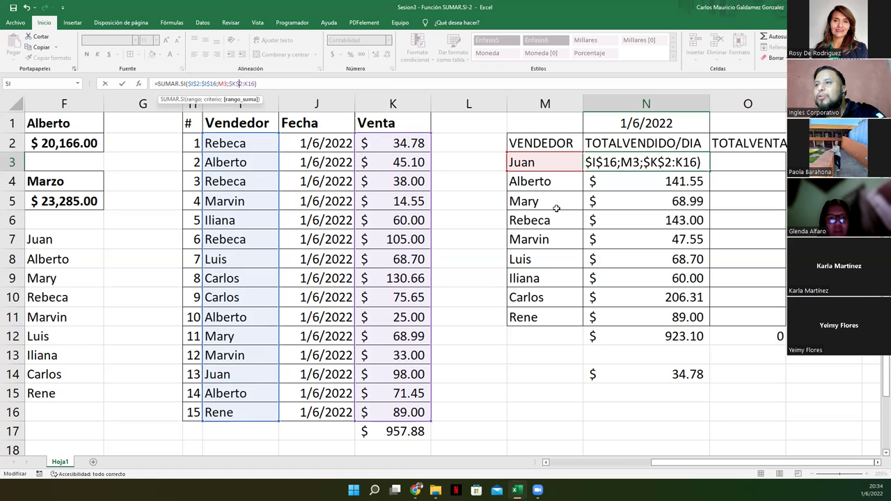
{"action": "key", "text": "Right"}
{"action": "key", "text": "Right"}
{"action": "type", "text": "$"}
{"action": "key", "text": "Right"}
{"action": "type", "text": "$"}
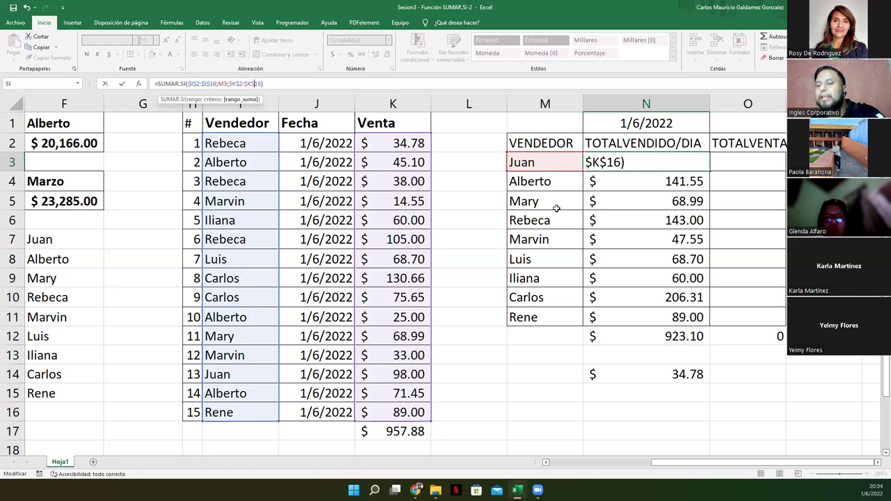
{"action": "key", "text": "ctrl+Return"}
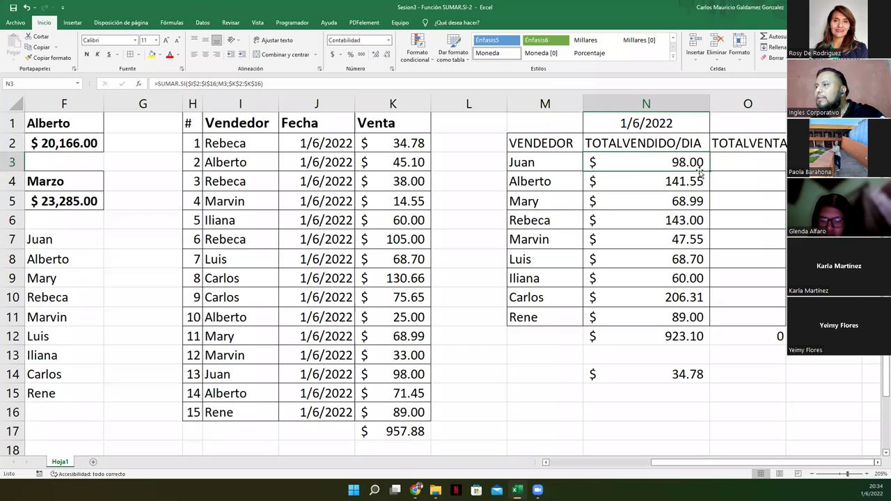
{"action": "left_click_drag", "start_coordinate": [709, 171], "coordinate": [702, 237]}
{"action": "double_click", "coordinate": [688, 324]}
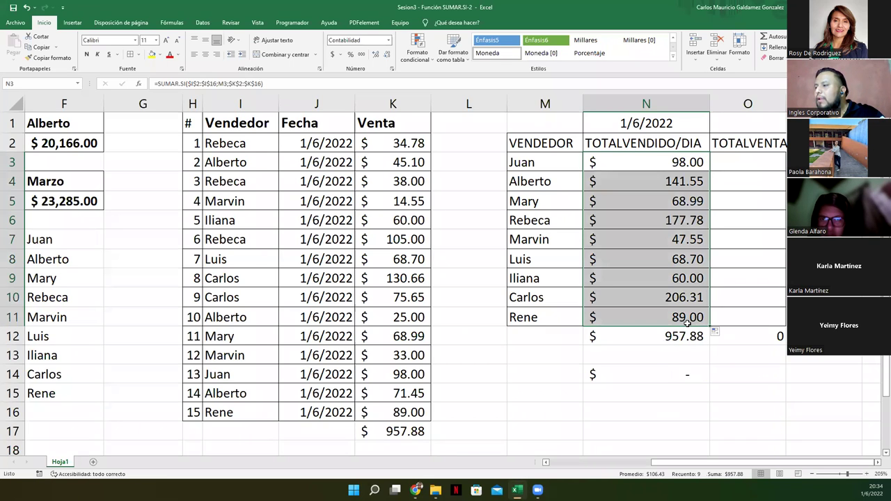
Check the summary total in N12 and review the absolute ranges in the SUMAR.SI formula in N3
{"action": "left_click", "coordinate": [666, 336]}
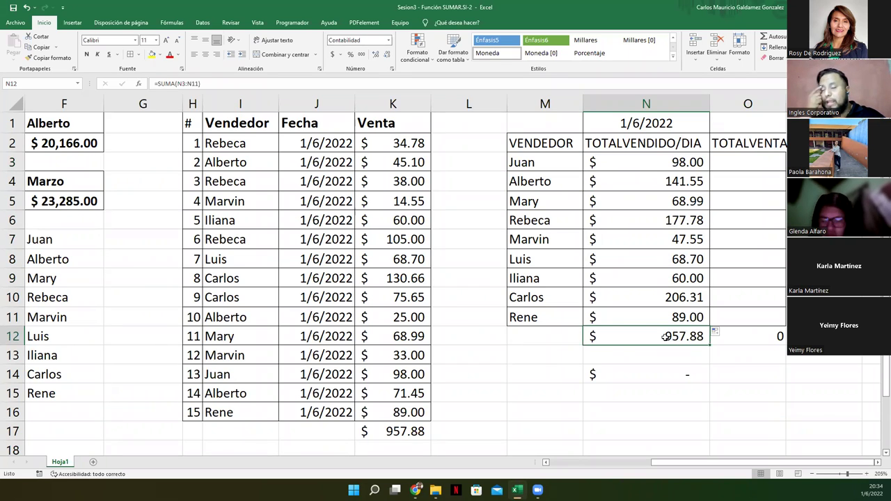
{"action": "left_click", "coordinate": [646, 163]}
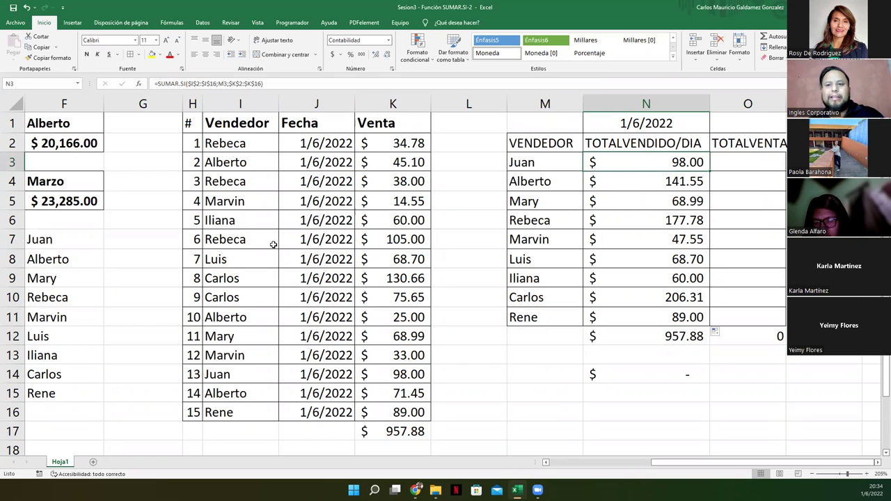
{"action": "double_click", "coordinate": [623, 163]}
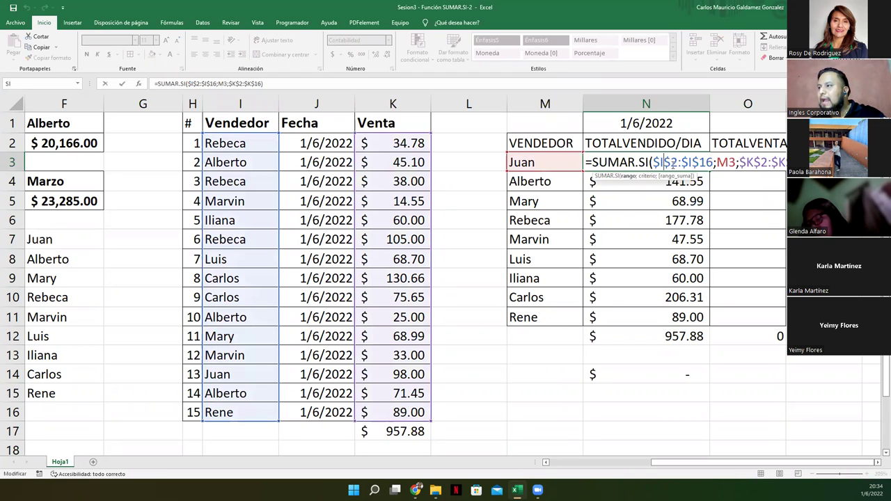
{"action": "left_click", "coordinate": [764, 162]}
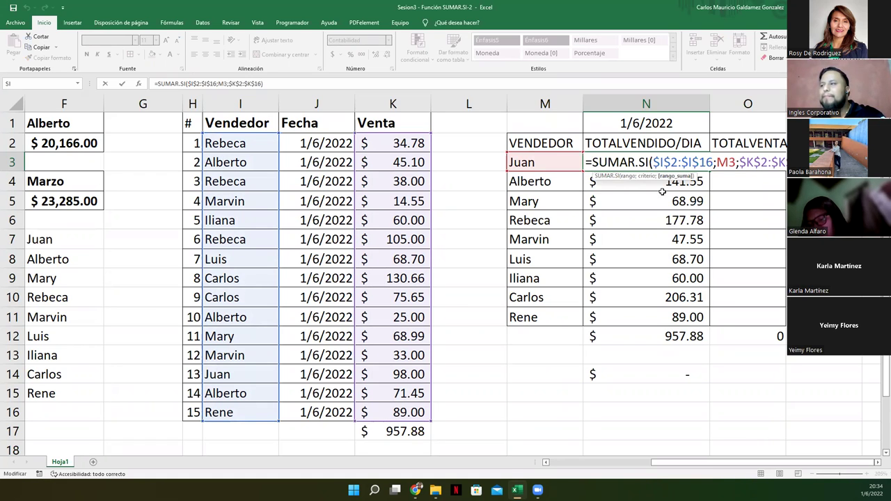
{"action": "key", "text": "Escape"}
Try wrapping the text of the TOTALVENTAS header in O2, and undo it
{"action": "left_click", "coordinate": [736, 165]}
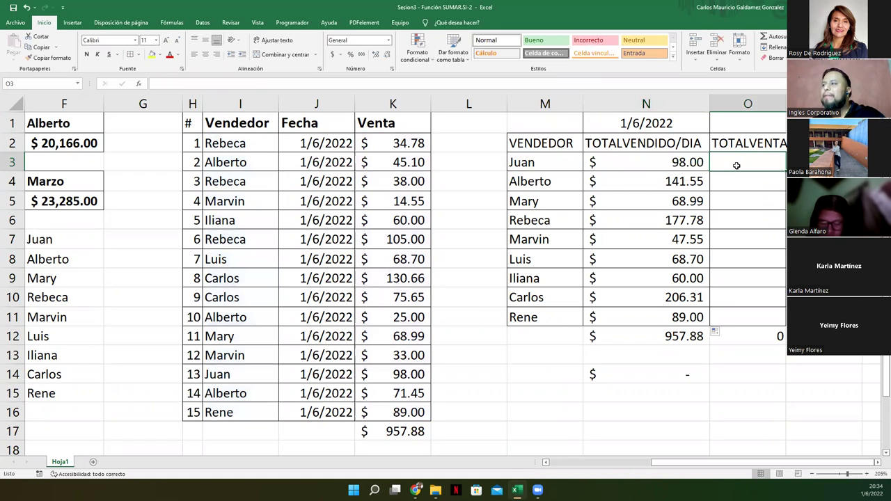
{"action": "double_click", "coordinate": [736, 146]}
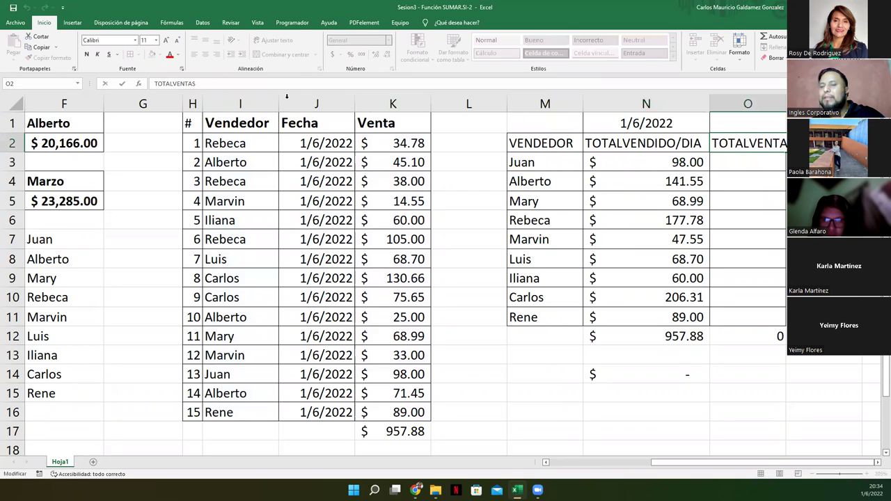
{"action": "key", "text": "Escape"}
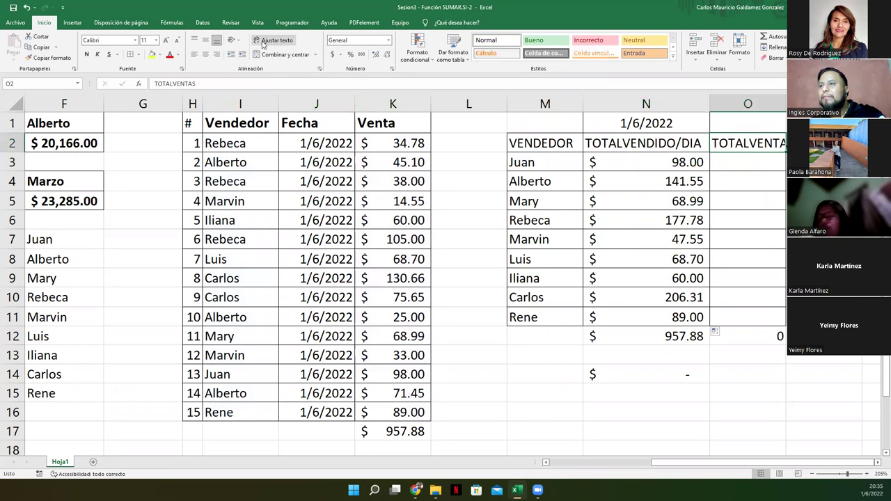
{"action": "left_click", "coordinate": [263, 44]}
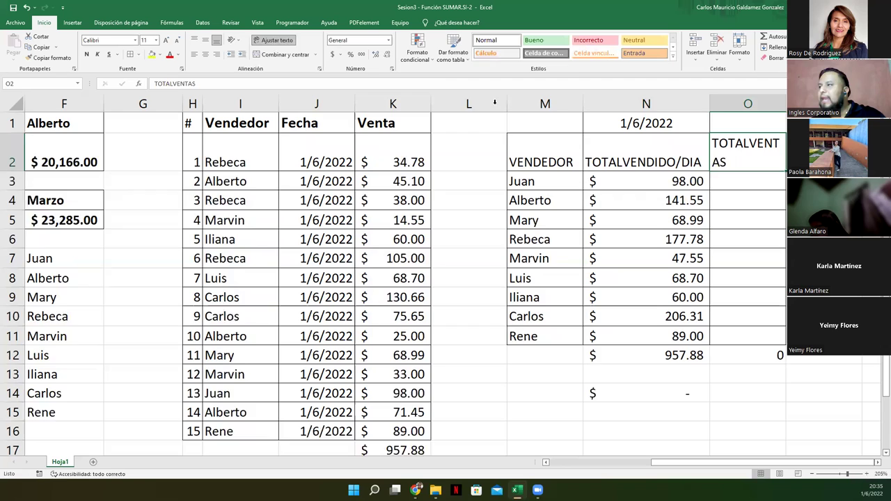
{"action": "key", "text": "ctrl+z"}
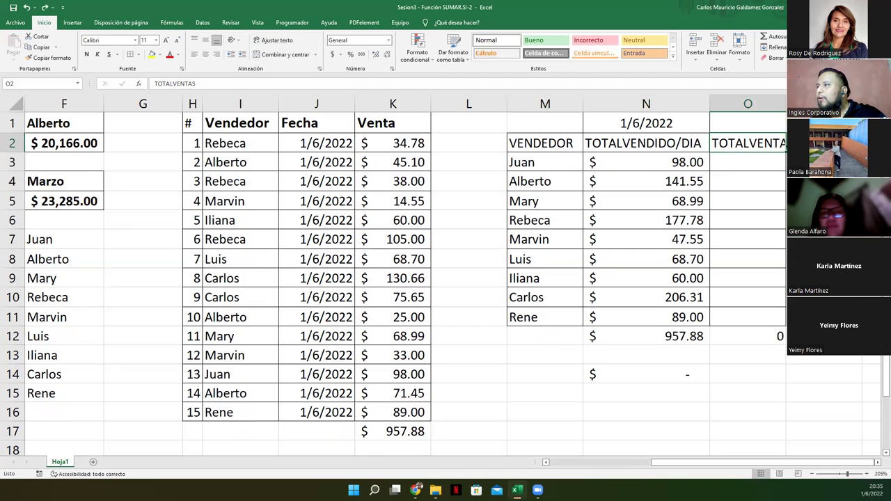
Autofit the width of column O and count the first vendor's sales in O3 with =CONTAR.SI(I2:I16;M3)
{"action": "double_click", "coordinate": [786, 103]}
{"action": "left_click", "coordinate": [754, 161]}
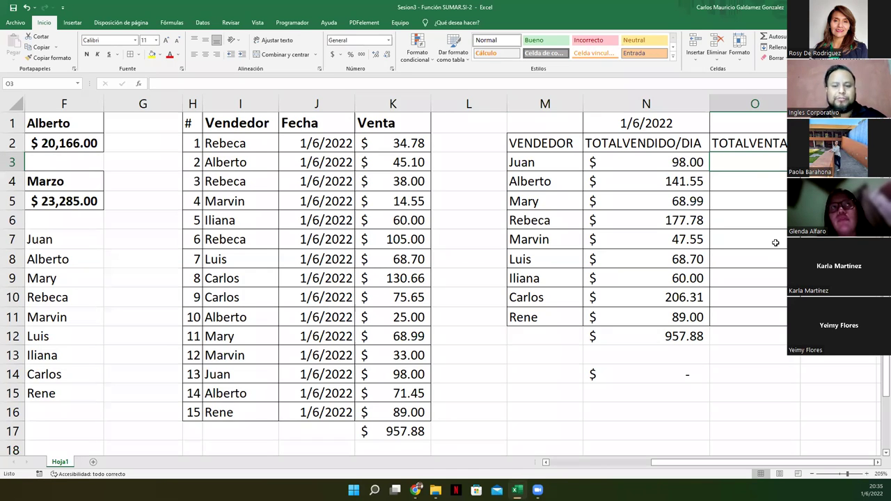
{"action": "type", "text": "="}
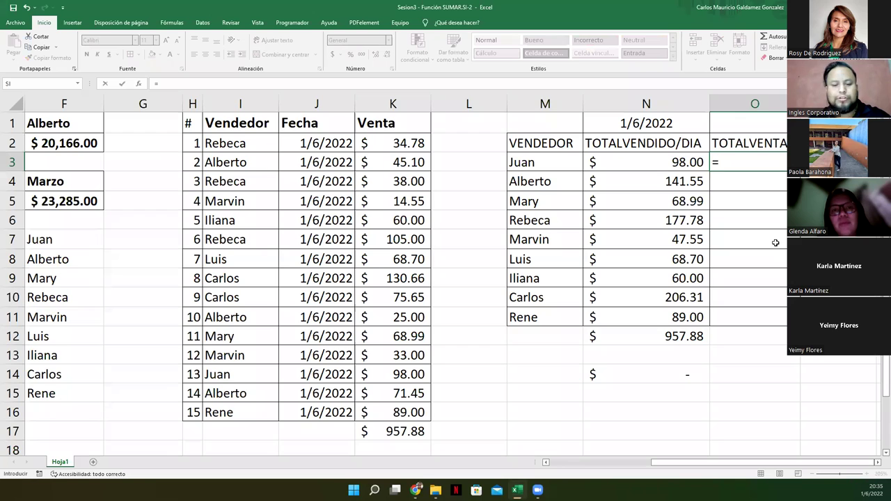
{"action": "type", "text": "contar.si"}
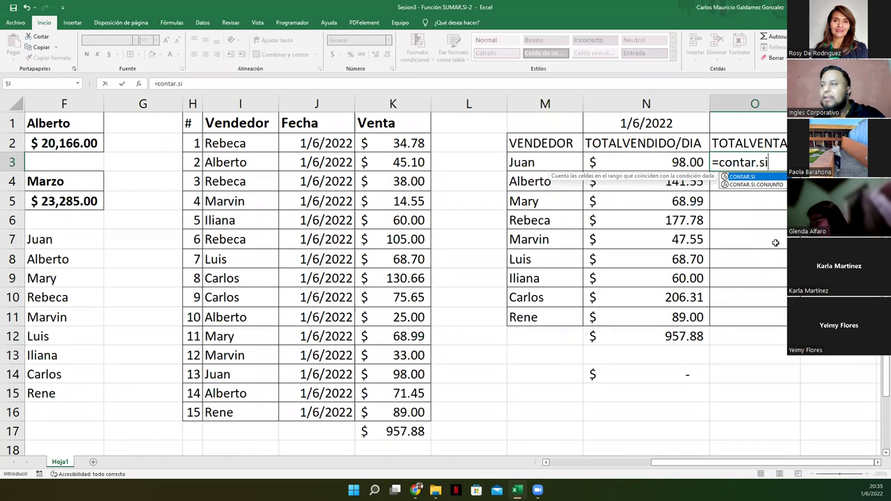
{"action": "key", "text": "Tab"}
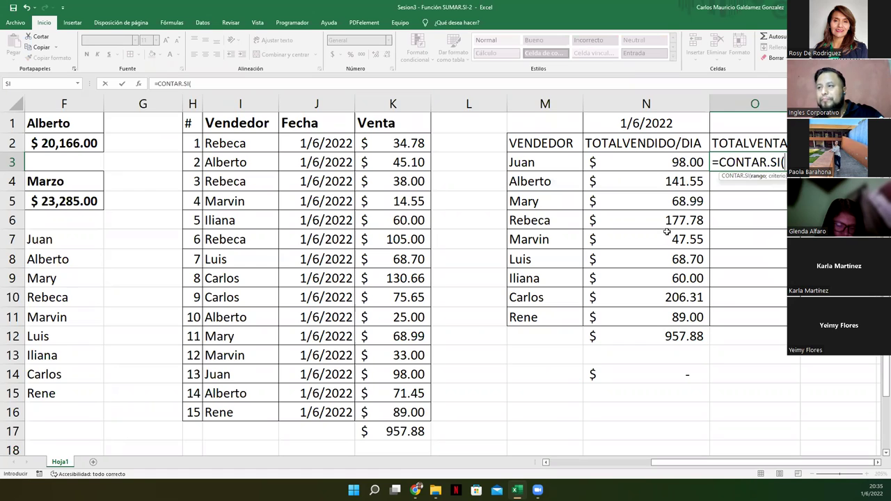
{"action": "left_click_drag", "start_coordinate": [237, 143], "coordinate": [242, 410]}
{"action": "type", "text": ";"}
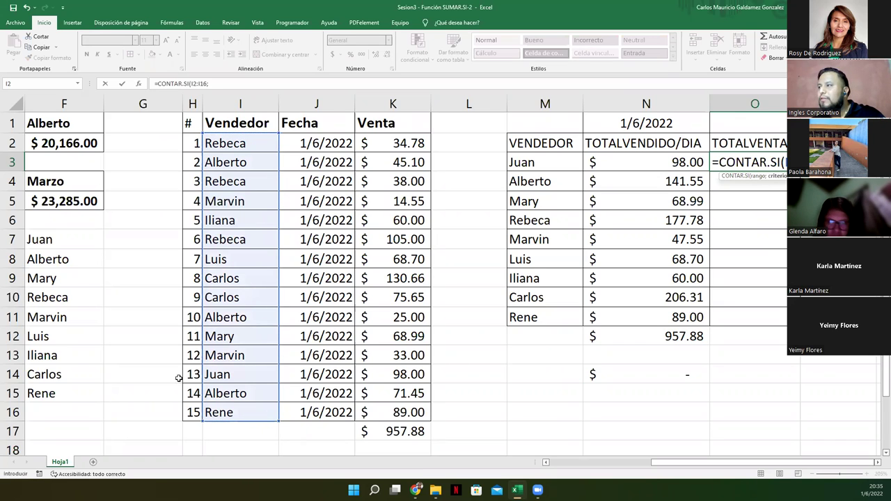
{"action": "left_click", "coordinate": [558, 164]}
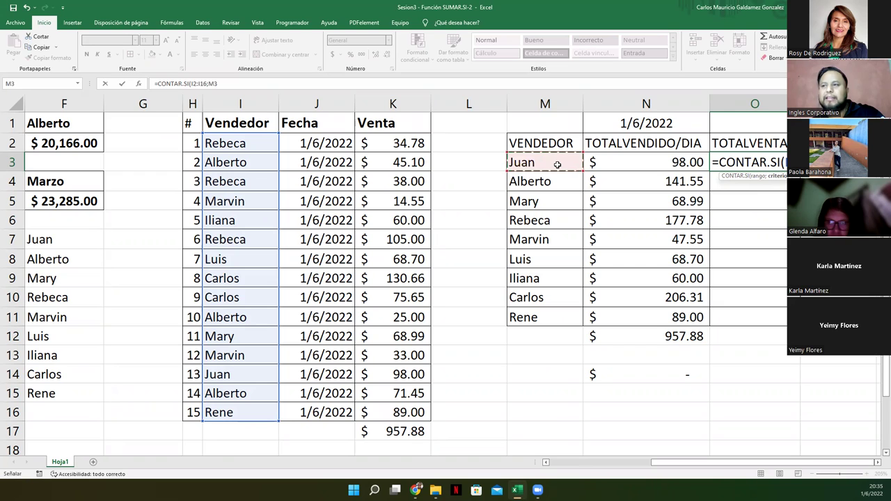
{"action": "type", "text": ")"}
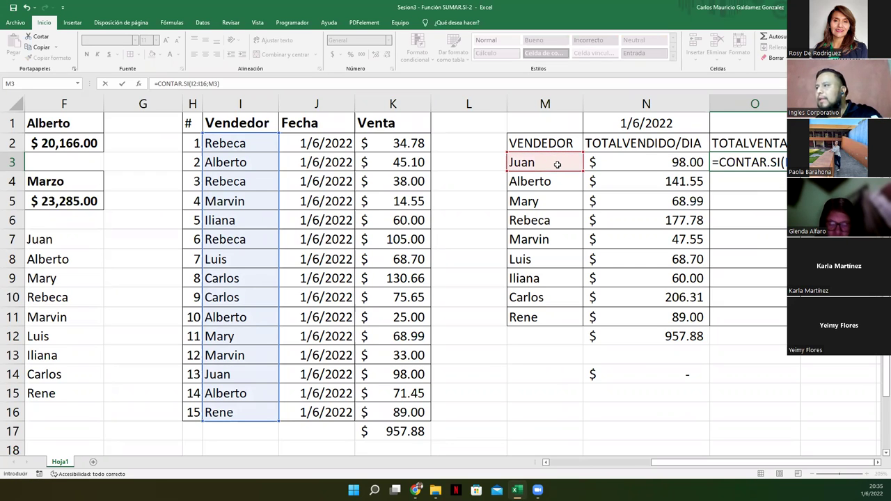
{"action": "key", "text": "Return"}
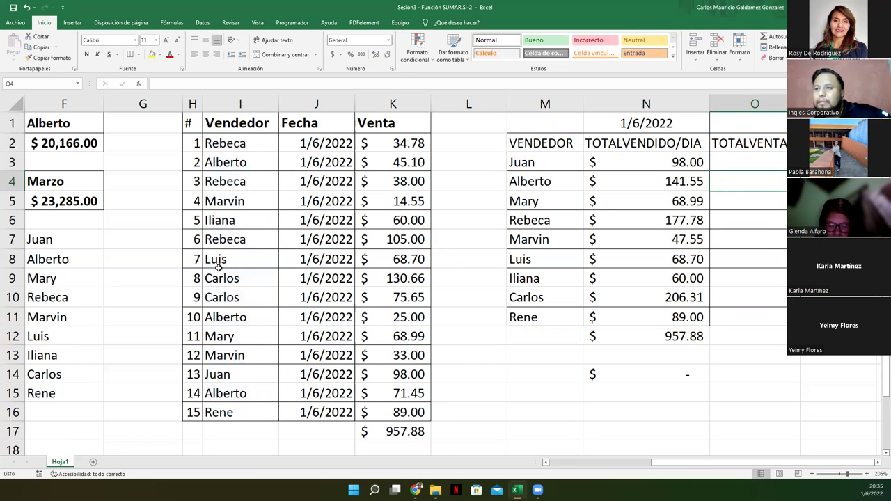
Compare the vendor in I14 and the sale in K14 with the CONTAR.SI count in O3
{"action": "left_click", "coordinate": [233, 369]}
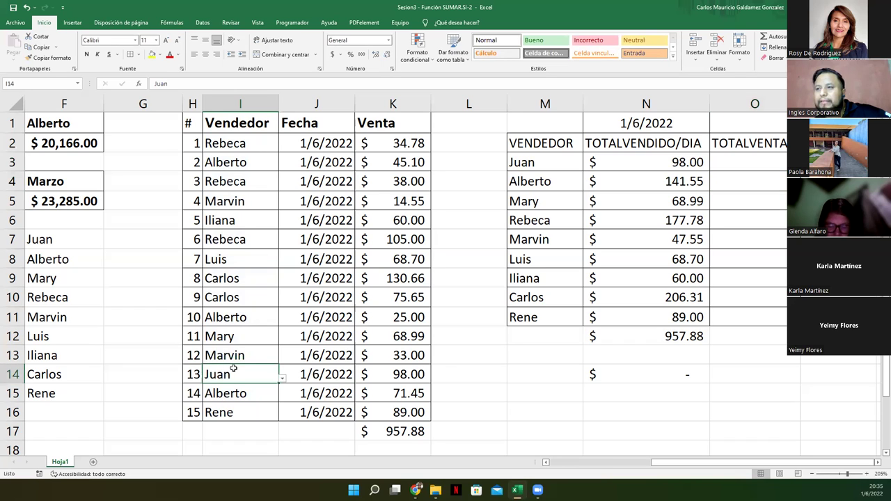
{"action": "left_click", "coordinate": [389, 377]}
{"action": "left_click", "coordinate": [746, 162]}
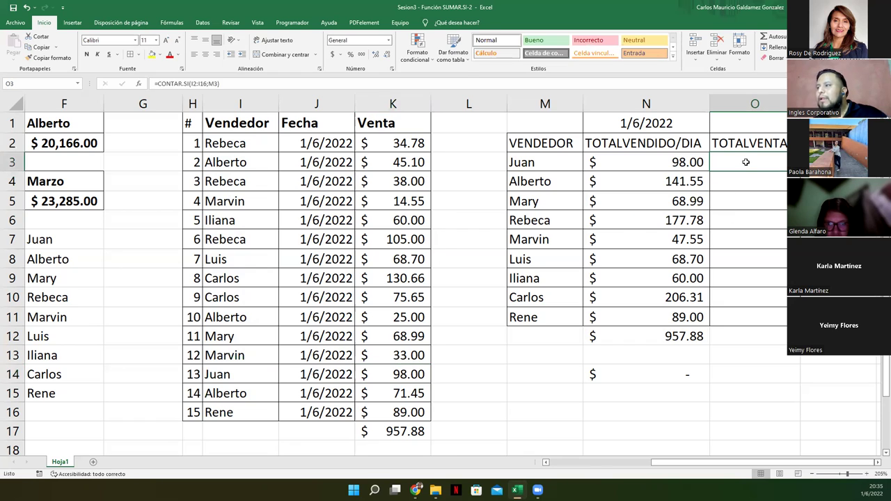
Count the second vendor's sales in O4 with =CONTAR.SI(I2:I16;M4)
{"action": "left_click", "coordinate": [745, 181]}
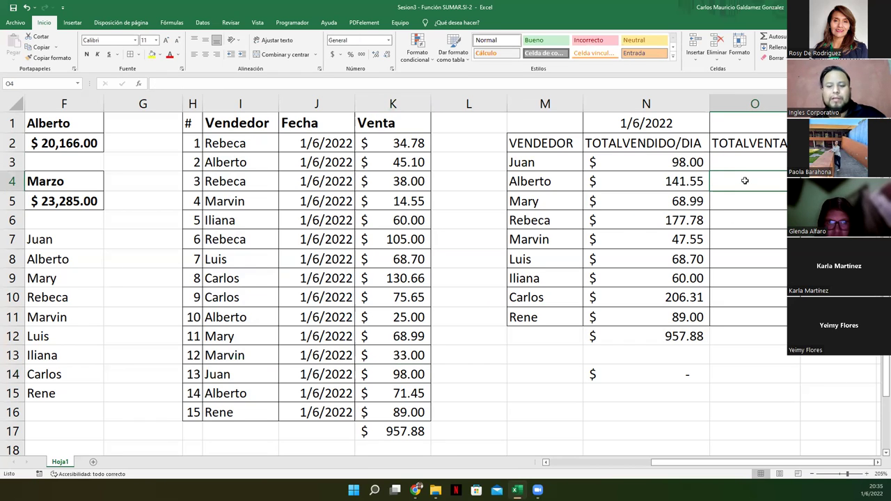
{"action": "type", "text": "=contar.si"}
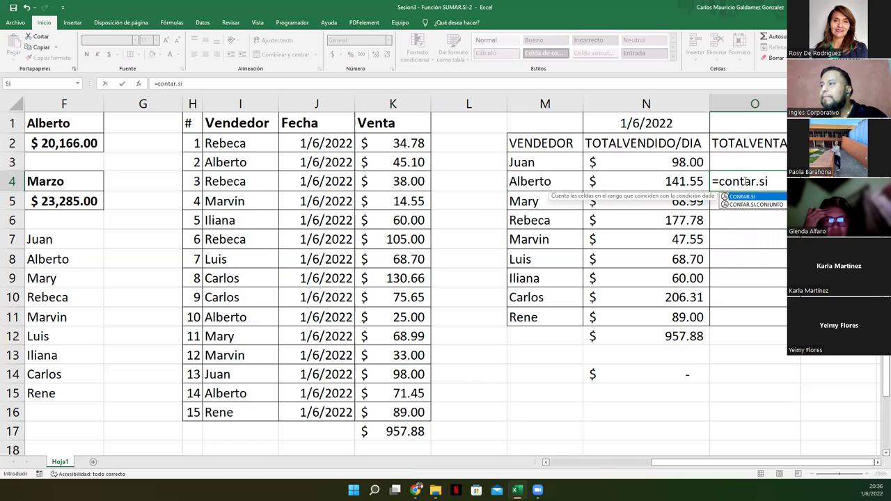
{"action": "key", "text": "Tab"}
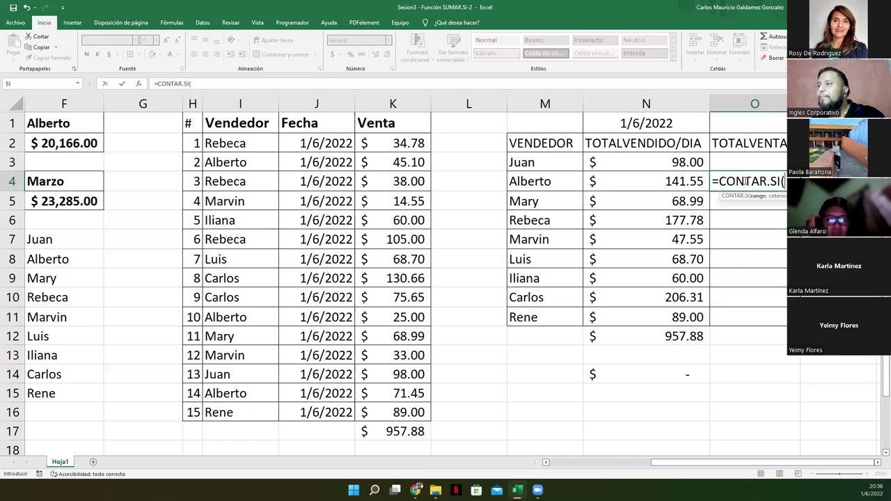
{"action": "left_click_drag", "start_coordinate": [235, 144], "coordinate": [253, 409]}
{"action": "type", "text": ";"}
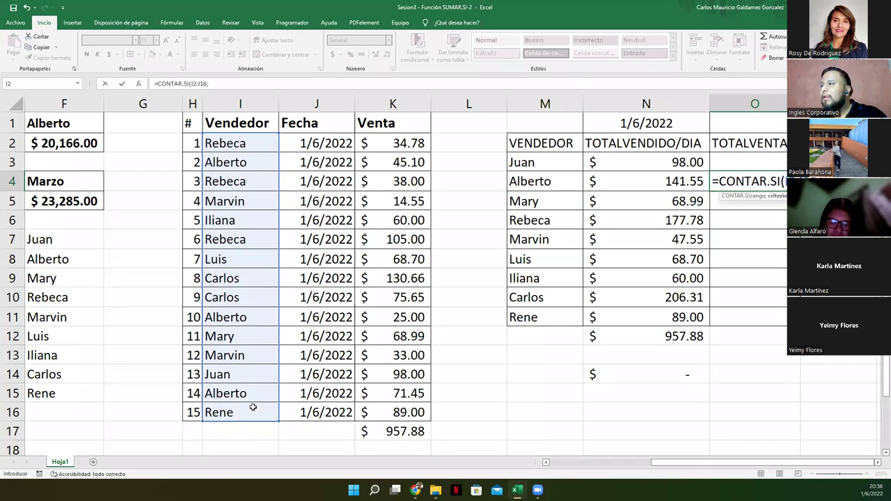
{"action": "left_click", "coordinate": [541, 183]}
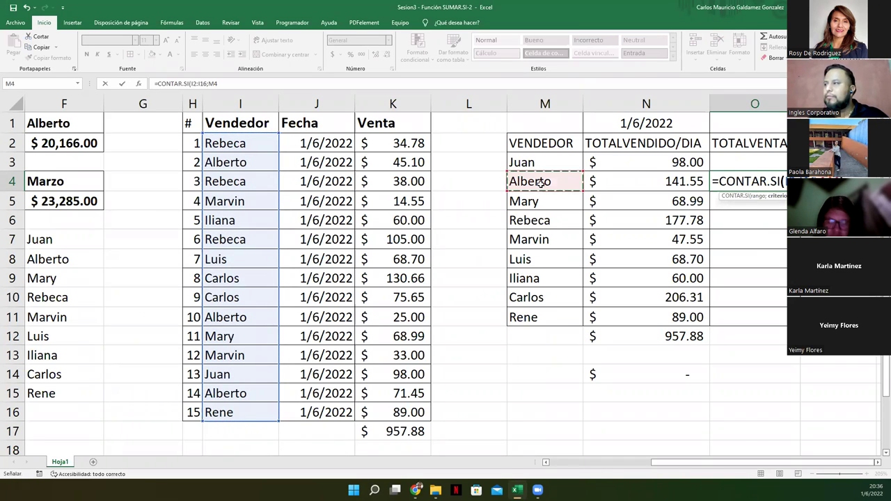
{"action": "key", "text": "Return"}
{"action": "key", "text": "Up"}
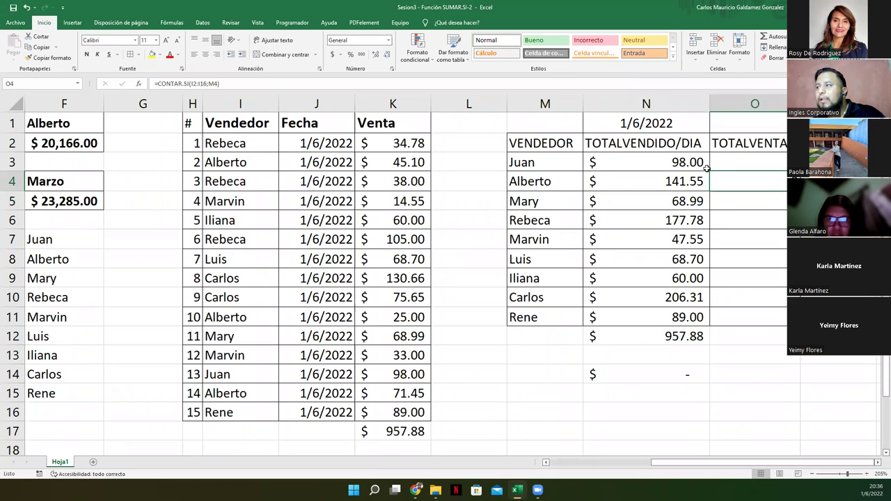
Make the vendor range absolute as $I$2:$I$16 in the CONTAR.SI formula in O3
{"action": "left_click", "coordinate": [728, 167]}
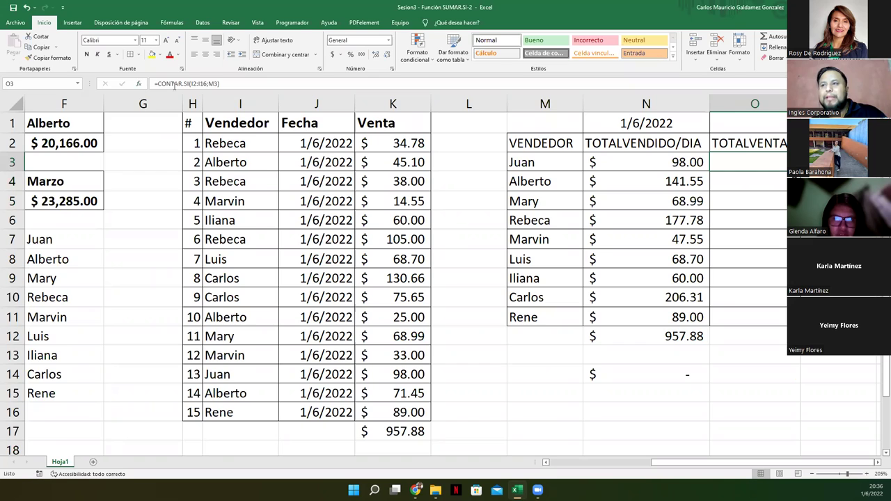
{"action": "left_click", "coordinate": [194, 83]}
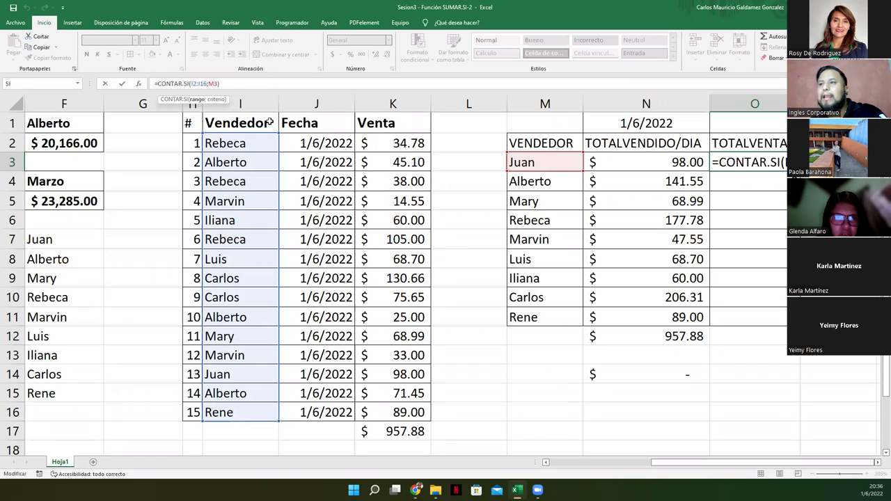
{"action": "type", "text": "$I$2:"}
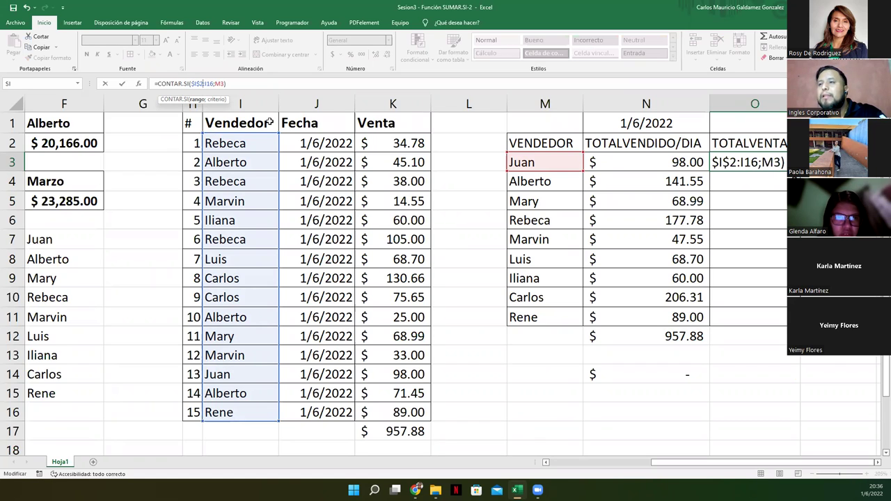
{"action": "type", "text": "$"}
{"action": "key", "text": "Right"}
{"action": "type", "text": "$"}
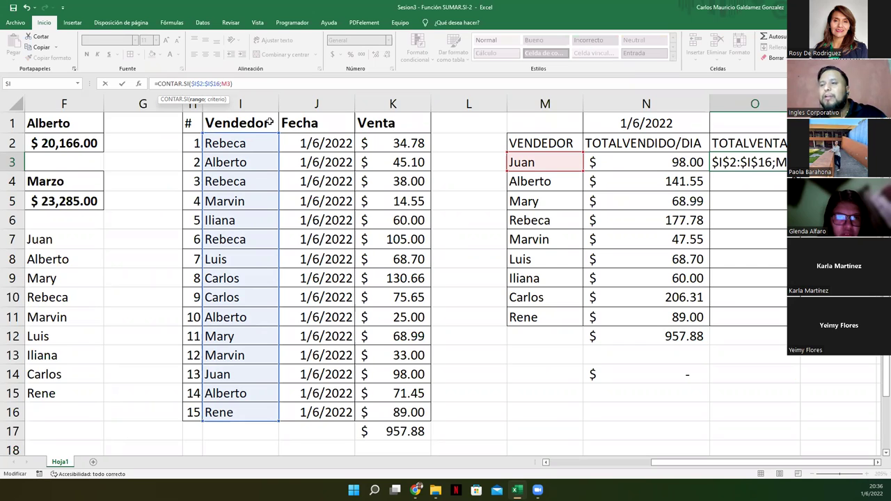
{"action": "key", "text": "ctrl+Return"}
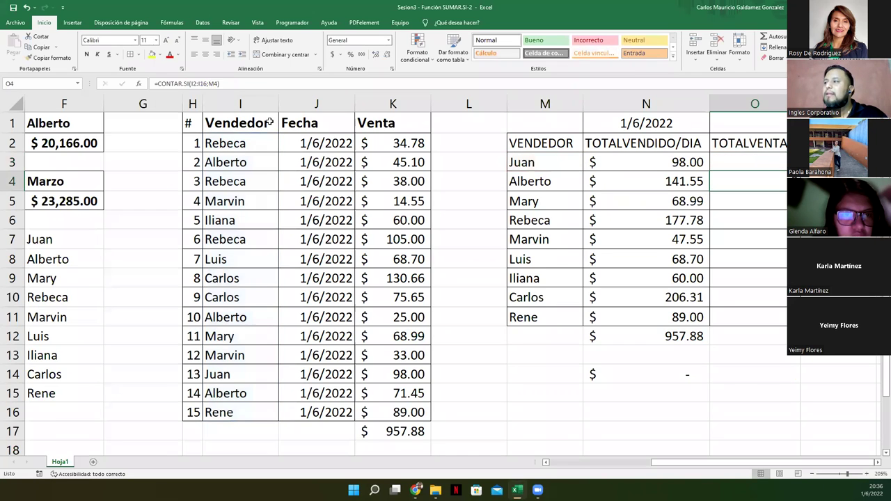
Fill the CONTAR.SI formula from O3 down through O11 and clear the contents of N14
{"action": "left_click", "coordinate": [230, 144]}
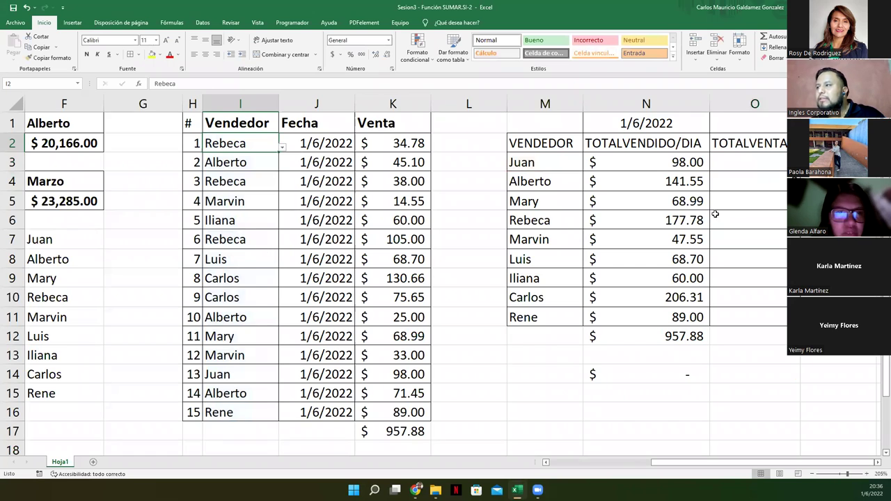
{"action": "left_click", "coordinate": [749, 161]}
{"action": "left_click_drag", "start_coordinate": [786, 171], "coordinate": [782, 317]}
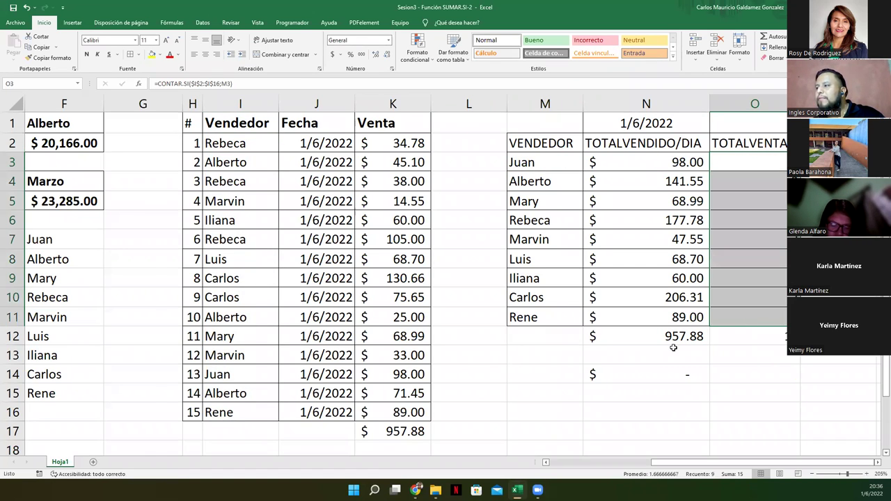
{"action": "left_click", "coordinate": [615, 377]}
{"action": "key", "text": "Delete"}
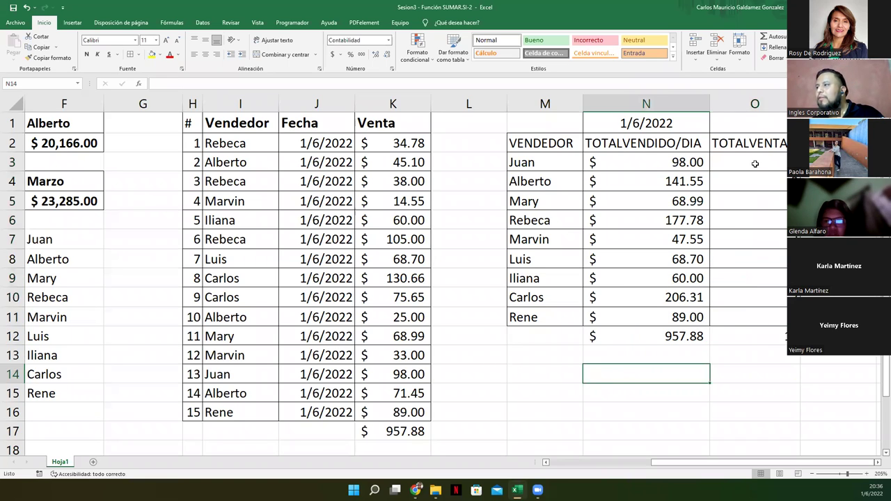
Review the sales counts in O3:O11 against the vendors in M4 and M6, and inspect the references in O3's formula
{"action": "left_click_drag", "start_coordinate": [755, 164], "coordinate": [750, 317]}
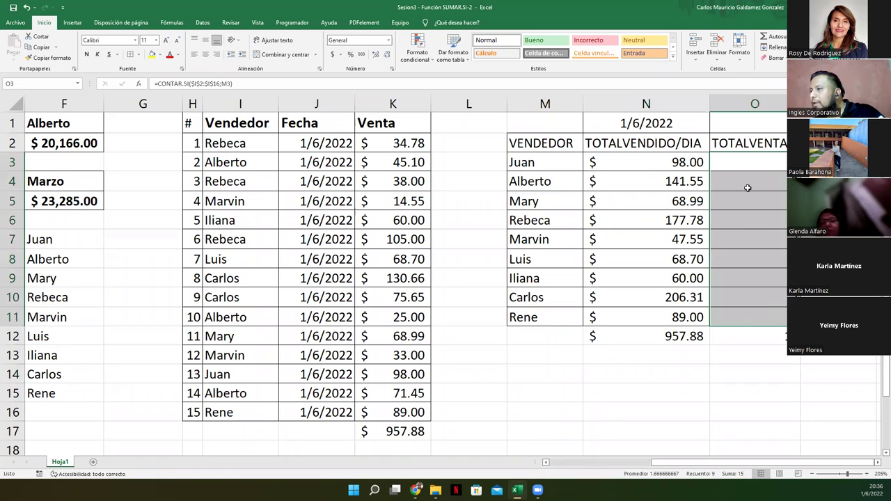
{"action": "left_click", "coordinate": [551, 183]}
{"action": "left_click", "coordinate": [543, 220], "text": "ctrl"}
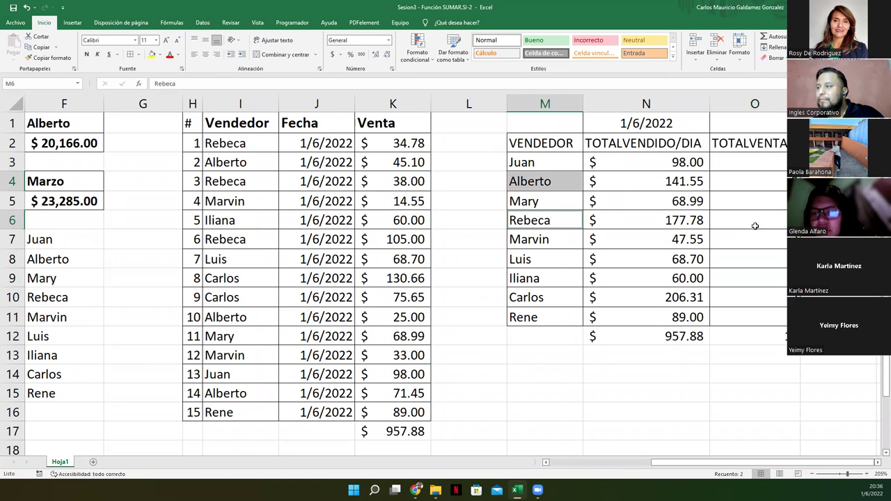
{"action": "left_click", "coordinate": [751, 158]}
{"action": "double_click", "coordinate": [751, 159]}
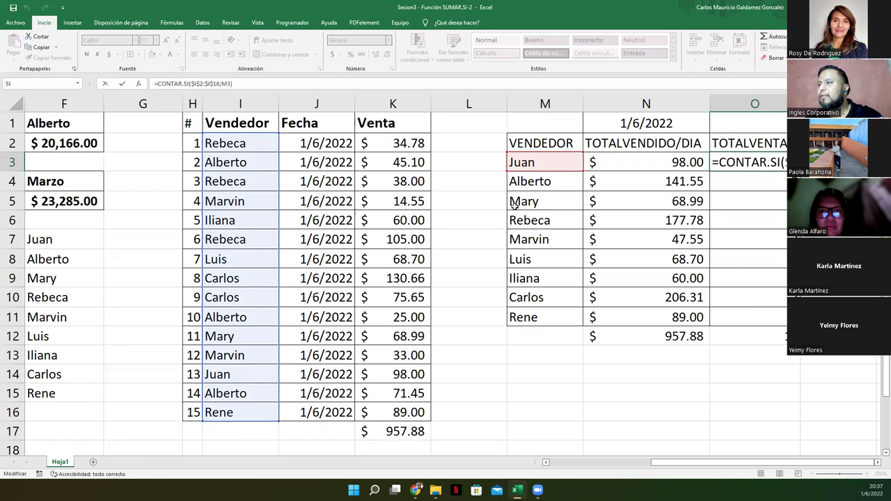
{"action": "left_click", "coordinate": [876, 463]}
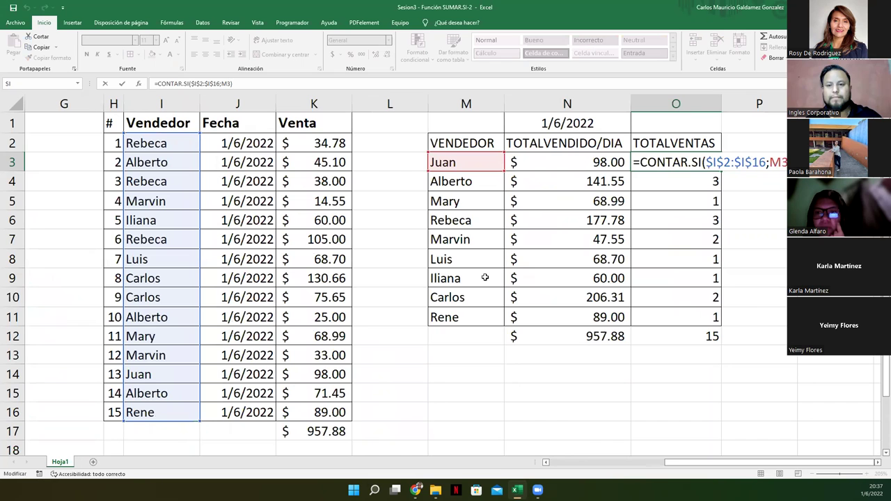
Leave O3's formula and select the separate vendor list in F7:F15
{"action": "left_click", "coordinate": [546, 463]}
{"action": "left_click", "coordinate": [546, 463]}
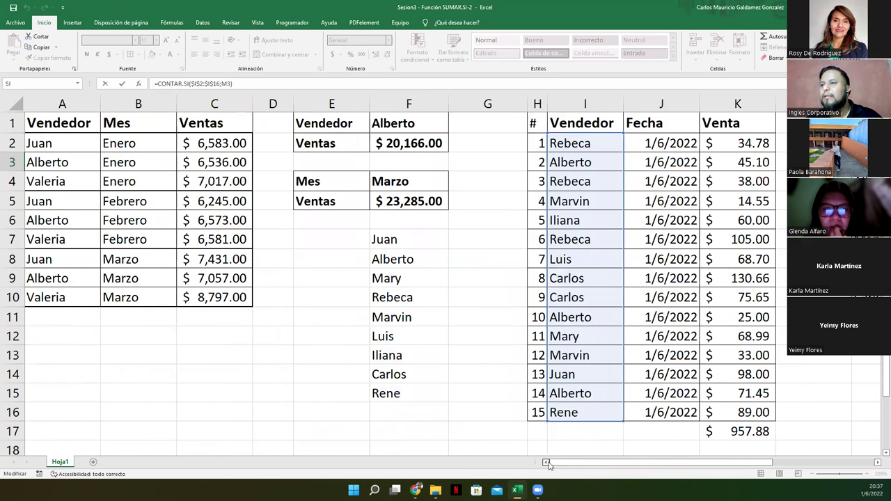
{"action": "left_click_drag", "start_coordinate": [390, 241], "coordinate": [392, 394]}
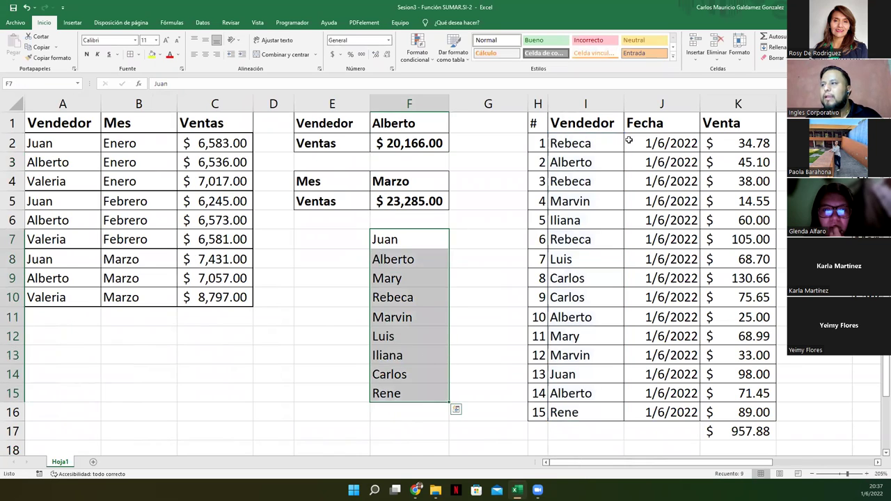
Browse the vendor dropdown in I2 and check it against the vendor list starting in F7
{"action": "left_click", "coordinate": [618, 143]}
{"action": "left_click", "coordinate": [628, 149]}
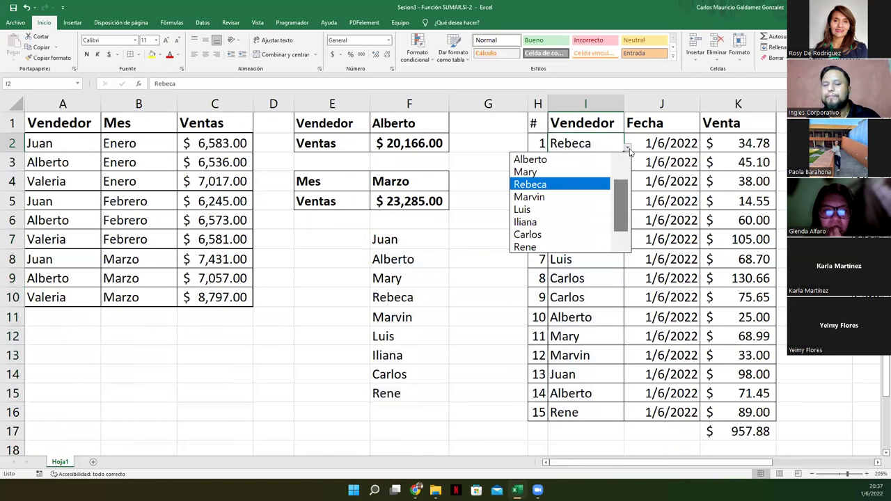
{"action": "key", "text": "Down"}
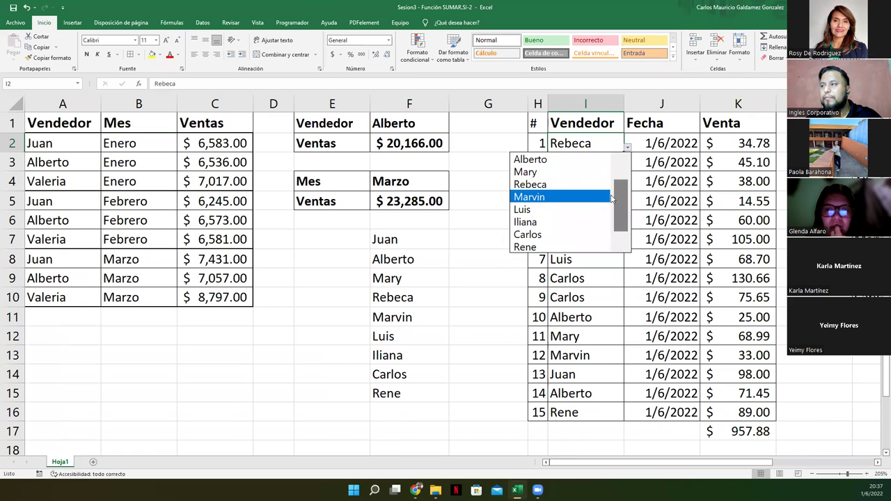
{"action": "left_click", "coordinate": [623, 171]}
{"action": "scroll", "coordinate": [621, 216], "scroll_direction": "down", "scroll_amount": 1}
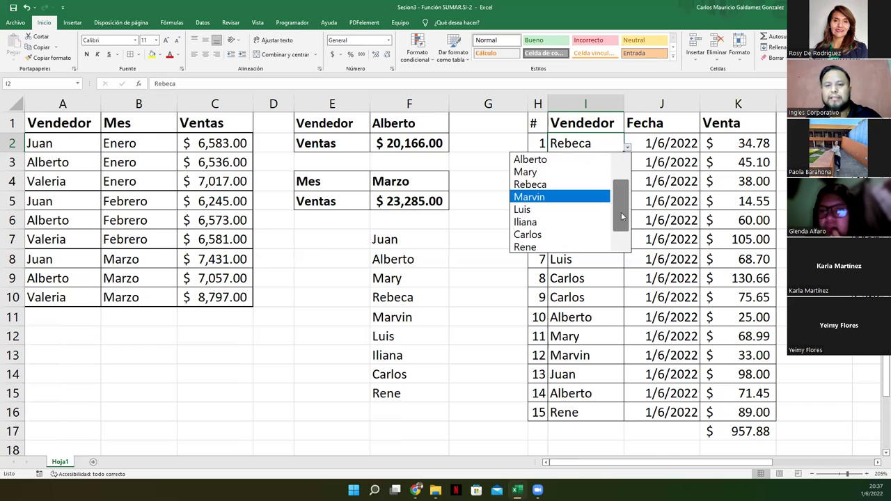
{"action": "left_click", "coordinate": [418, 242]}
{"action": "left_click", "coordinate": [417, 239]}
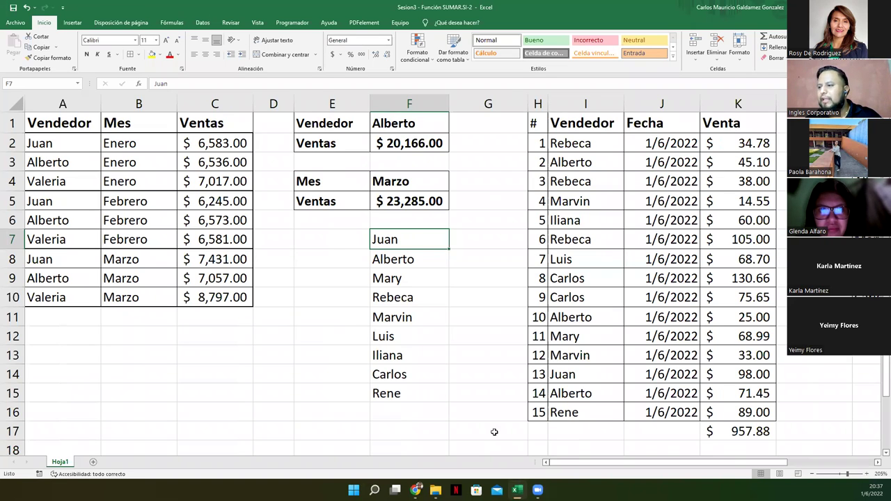
Locate the data validation tools and select the vendor names in F7:F15 that feed I2's dropdown
{"action": "key", "text": "alt+Tab"}
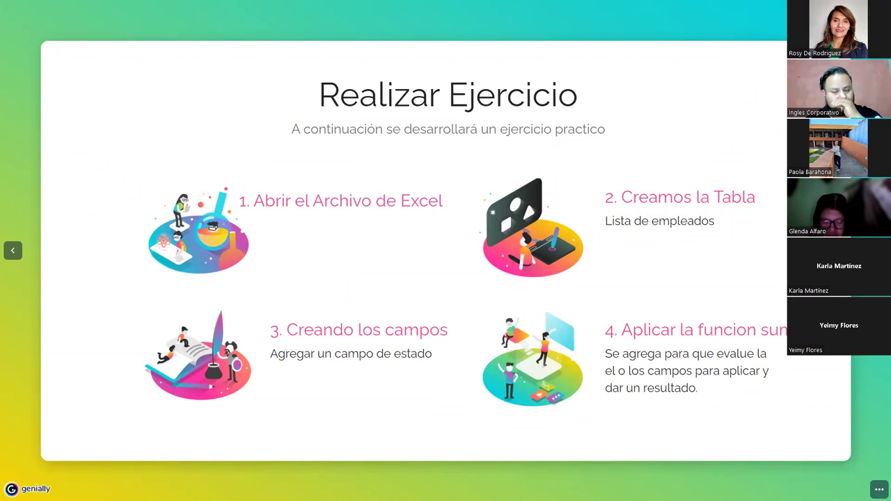
{"action": "key", "text": "alt+Tab"}
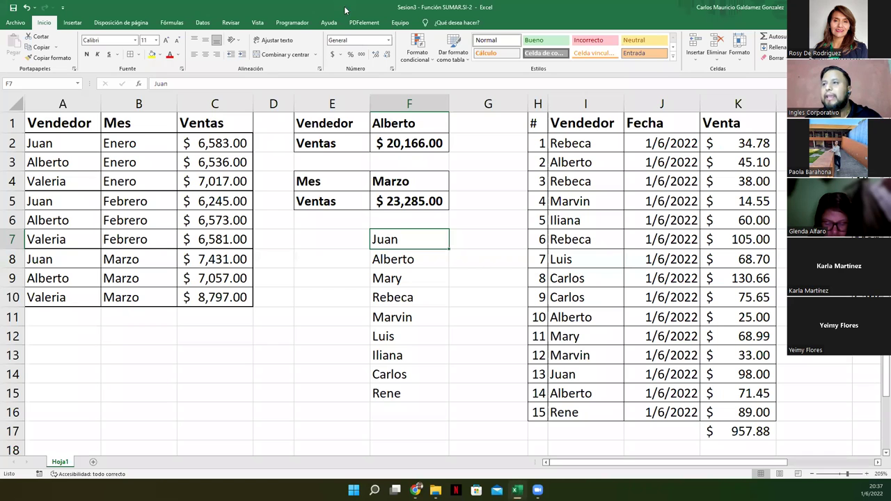
{"action": "left_click", "coordinate": [202, 23]}
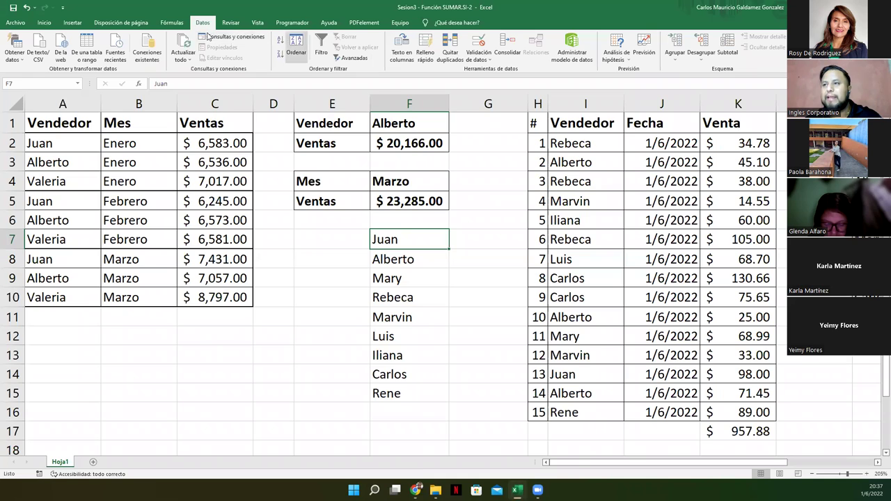
{"action": "left_click", "coordinate": [480, 63]}
{"action": "left_click", "coordinate": [433, 262]}
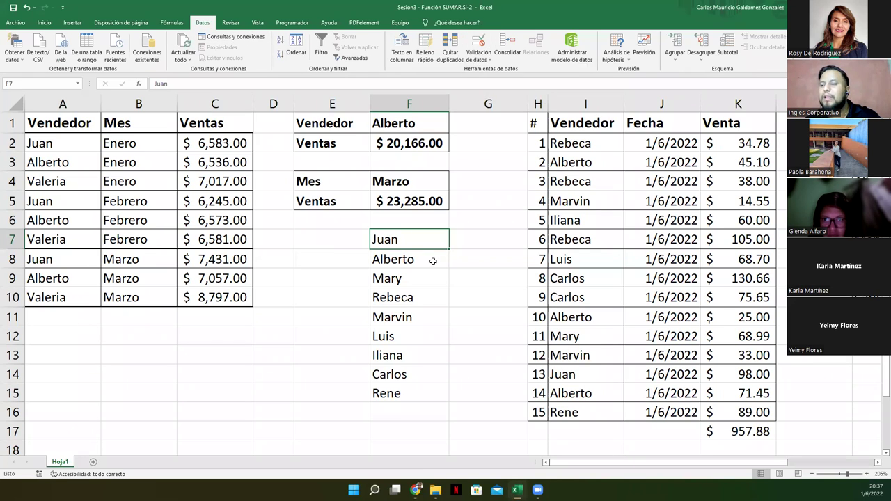
{"action": "left_click", "coordinate": [600, 142]}
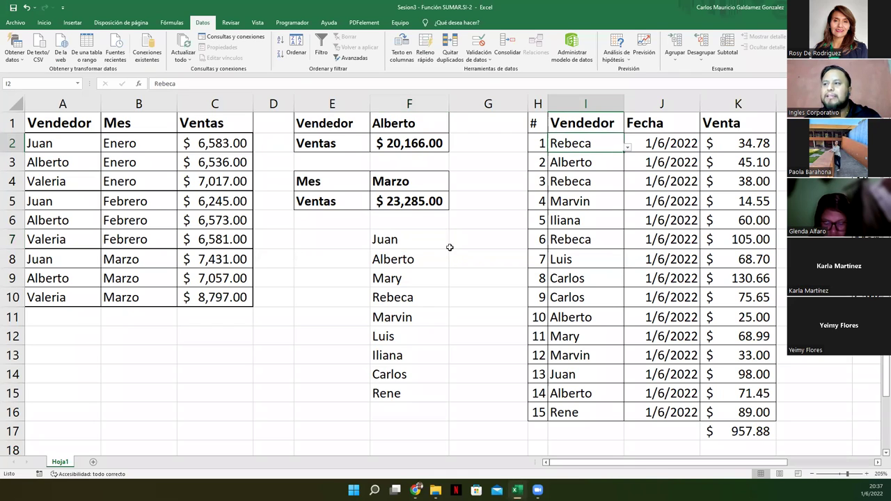
{"action": "left_click_drag", "start_coordinate": [388, 240], "coordinate": [404, 378]}
{"action": "left_click_drag", "start_coordinate": [403, 387], "coordinate": [402, 388]}
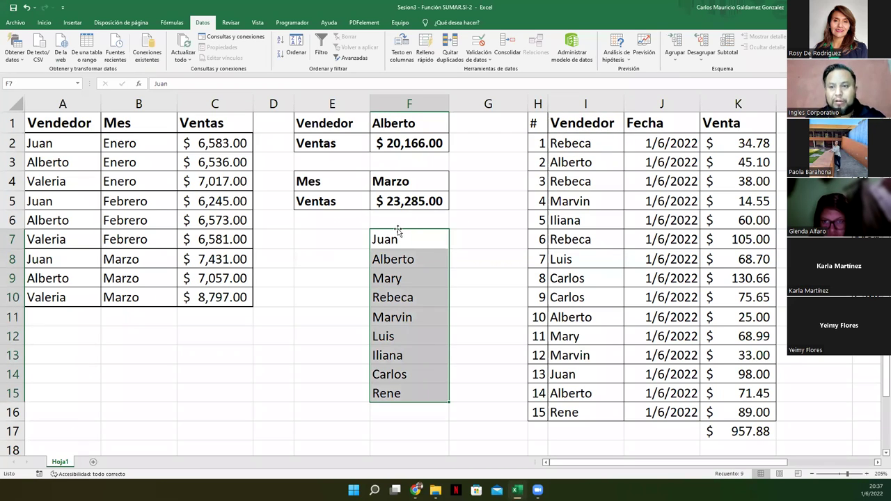
Compare the options in I2's dropdown with the source names in F7:F15
{"action": "left_click", "coordinate": [574, 143]}
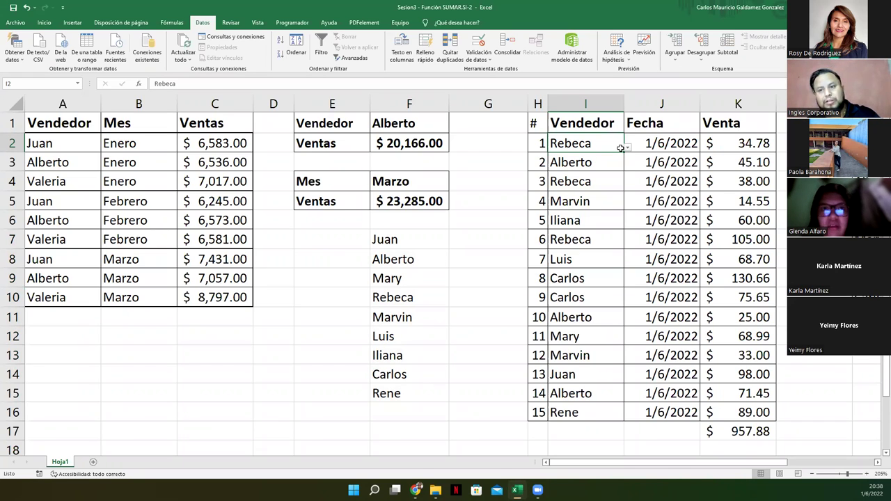
{"action": "left_click", "coordinate": [627, 148]}
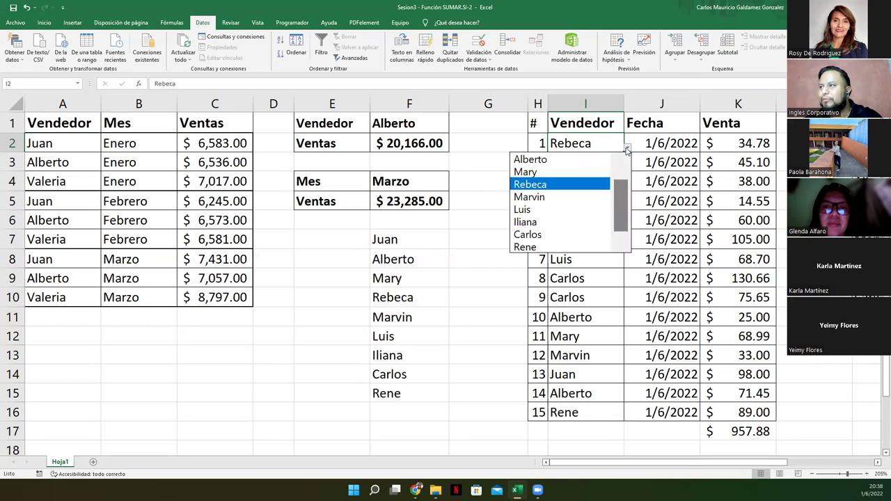
{"action": "scroll", "coordinate": [547, 167], "scroll_direction": "up", "scroll_amount": 1}
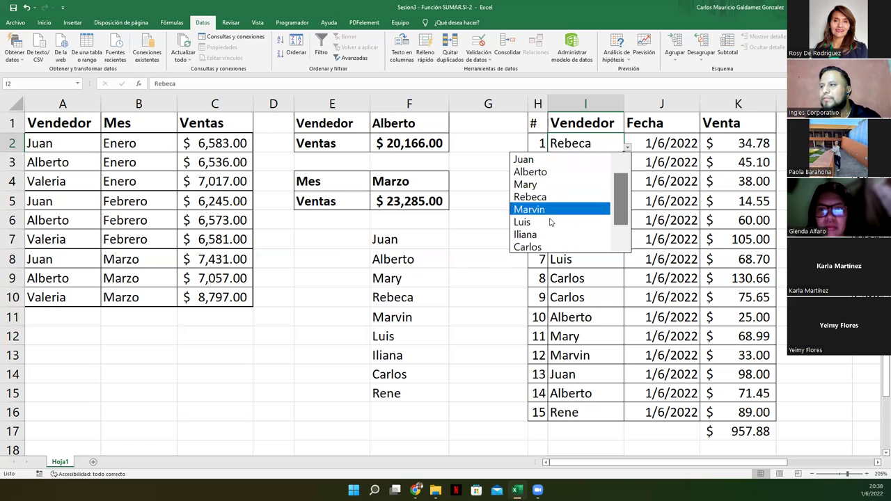
{"action": "left_click", "coordinate": [630, 245]}
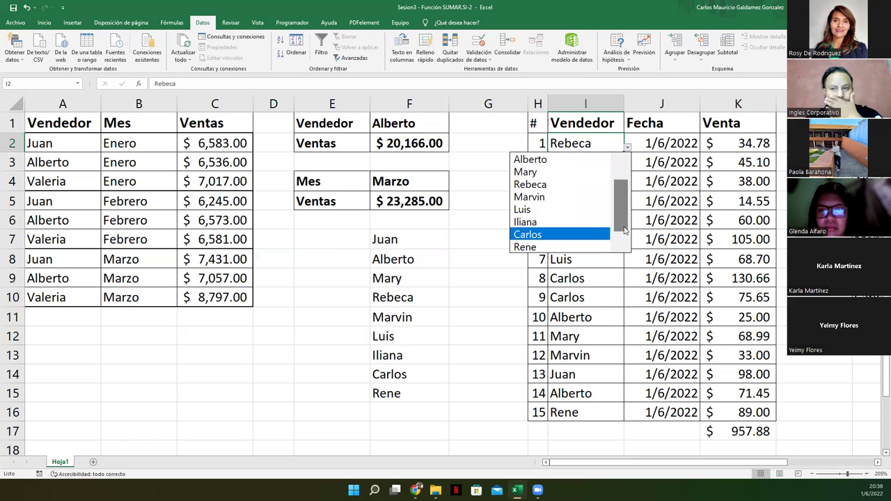
{"action": "left_click", "coordinate": [385, 241]}
{"action": "left_click_drag", "start_coordinate": [385, 241], "coordinate": [376, 388]}
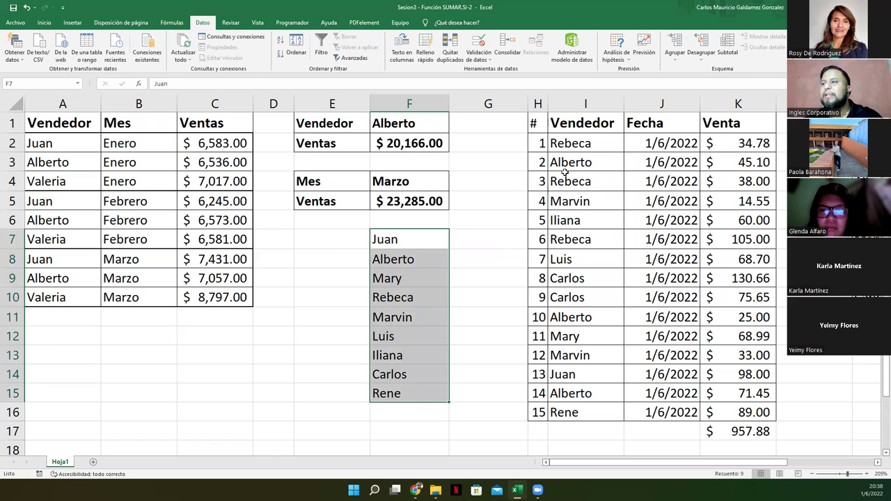
Set I2's data validation to allow Lista with the source =$F$7:$F$15 and accept it
{"action": "left_click", "coordinate": [577, 144]}
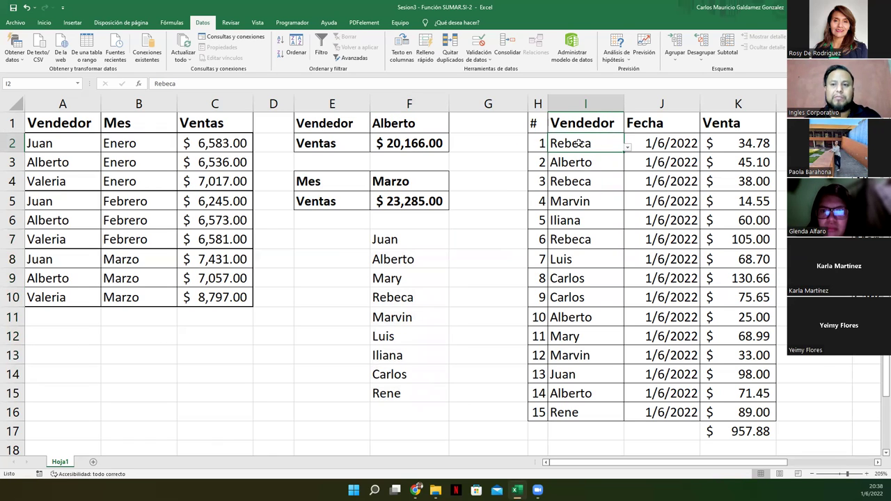
{"action": "left_click", "coordinate": [479, 45]}
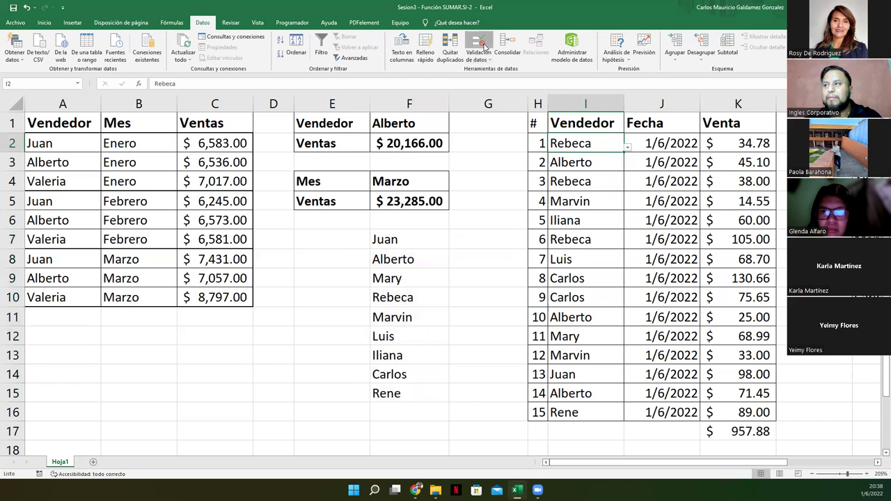
{"action": "left_click", "coordinate": [460, 92]}
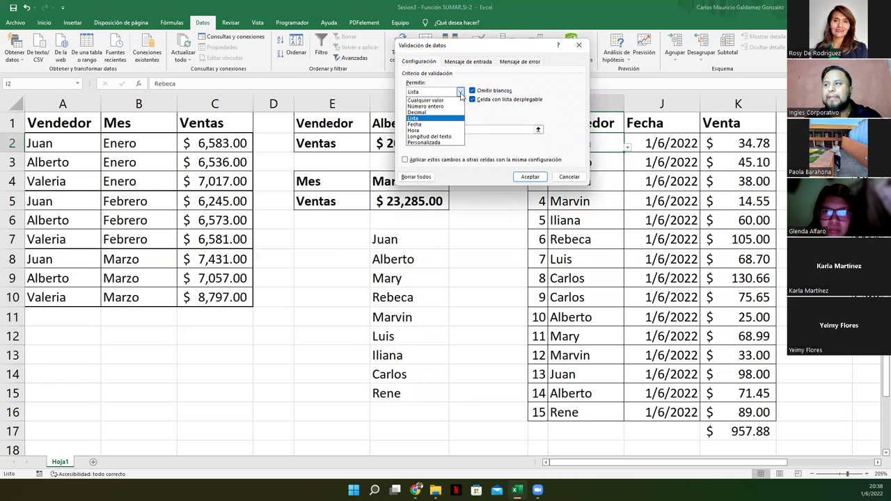
{"action": "left_click", "coordinate": [418, 118]}
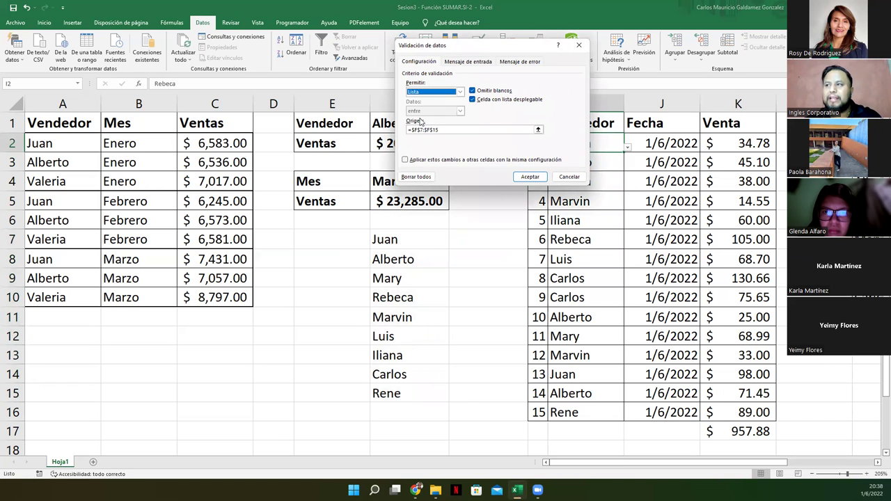
{"action": "left_click", "coordinate": [538, 131]}
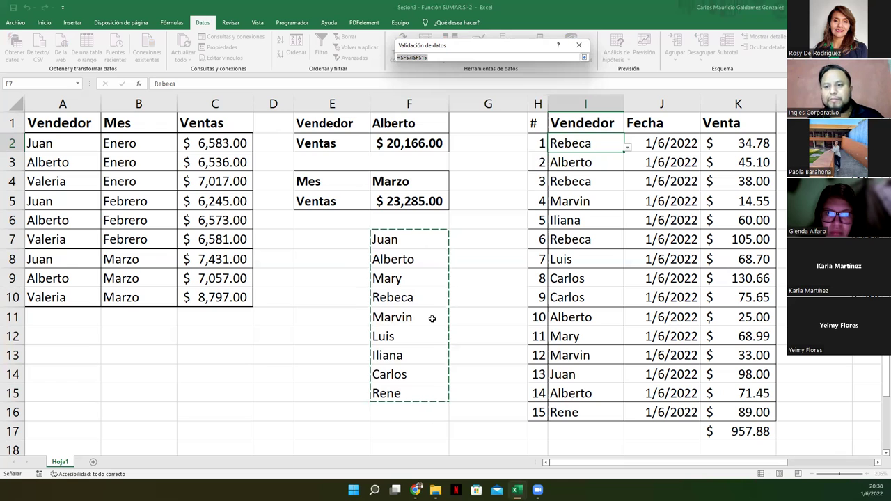
{"action": "left_click", "coordinate": [584, 57]}
{"action": "left_click", "coordinate": [532, 177]}
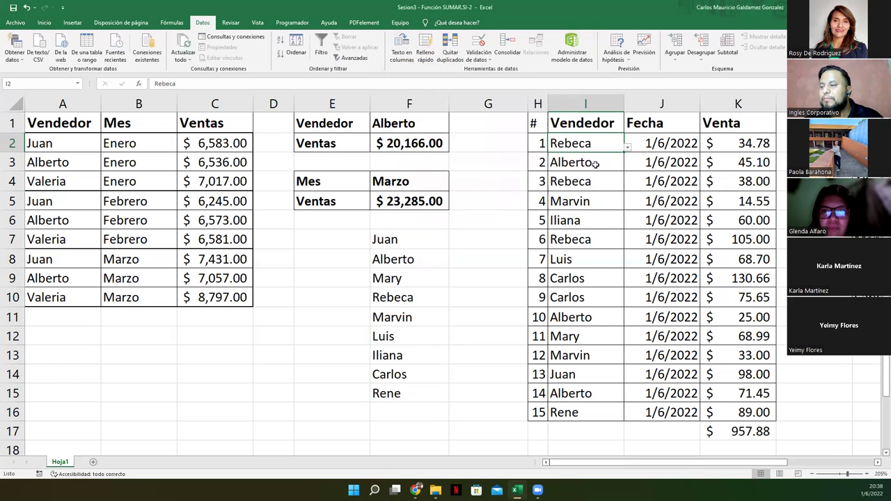
Check the vendor cells in I2:I16 for the validation dropdown, viewing the options in I14
{"action": "left_click_drag", "start_coordinate": [608, 146], "coordinate": [592, 414]}
{"action": "left_click", "coordinate": [597, 183]}
{"action": "left_click", "coordinate": [592, 220]}
{"action": "left_click", "coordinate": [590, 297]}
{"action": "left_click", "coordinate": [590, 357]}
{"action": "left_click", "coordinate": [614, 377]}
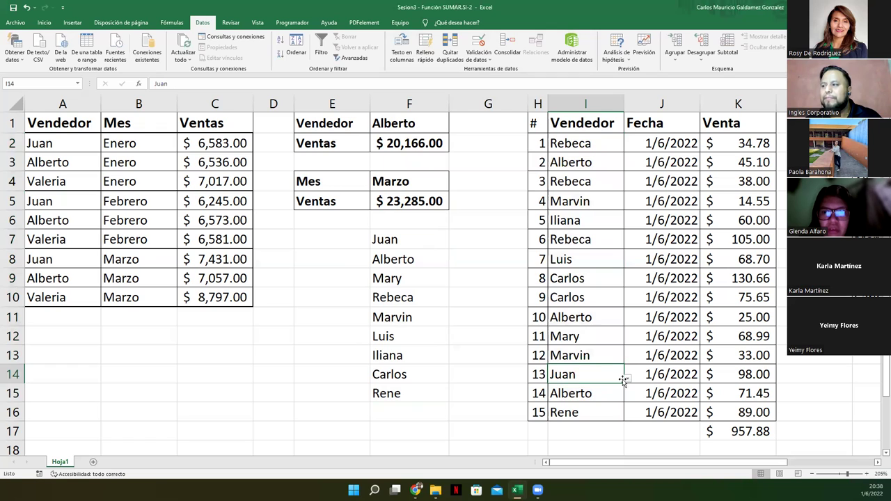
{"action": "left_click", "coordinate": [627, 379]}
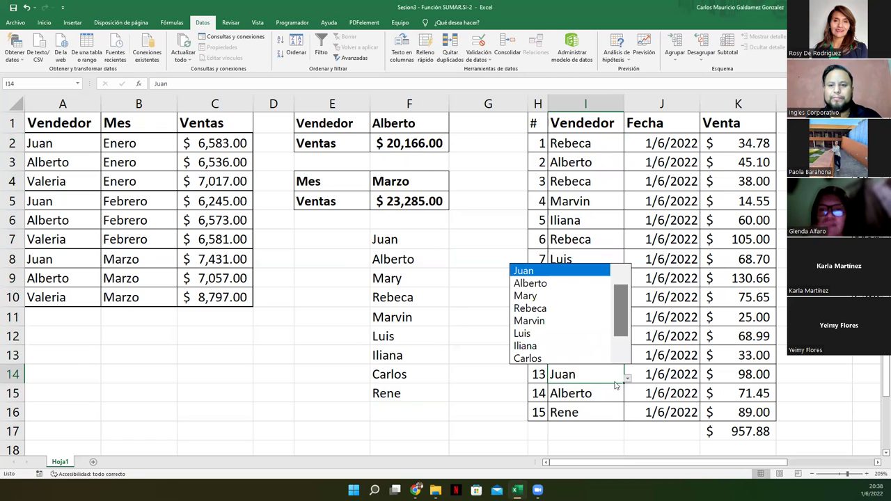
{"action": "left_click", "coordinate": [585, 398]}
{"action": "left_click", "coordinate": [585, 398]}
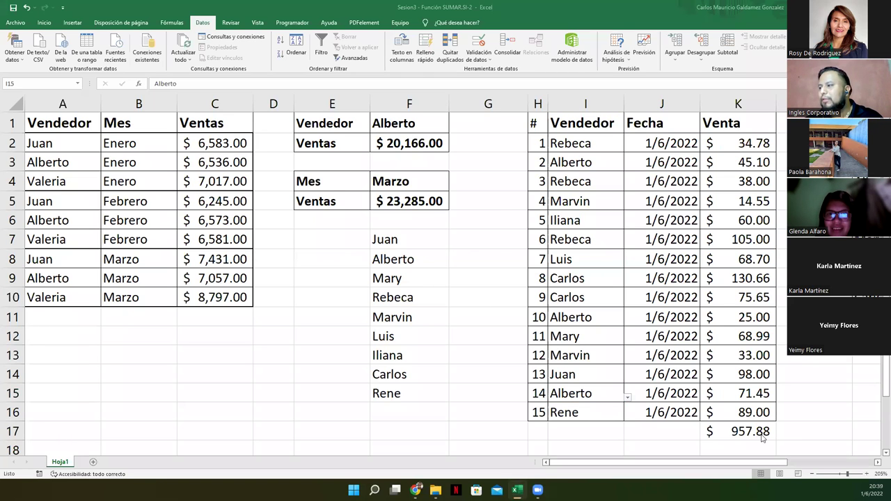
Review the daily sales summary beside the sales table and inspect the references in O3's CONTAR.SI formula
{"action": "left_click", "coordinate": [877, 462]}
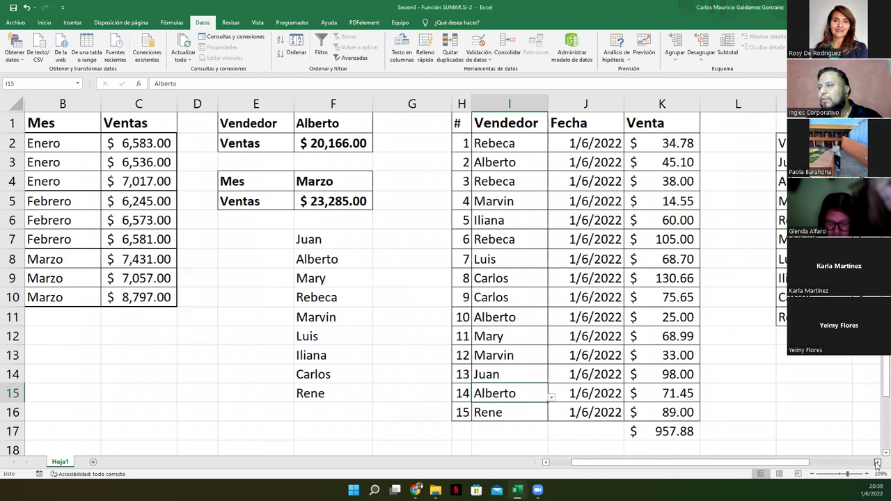
{"action": "left_click", "coordinate": [878, 462]}
{"action": "left_click", "coordinate": [877, 462]}
{"action": "left_click", "coordinate": [877, 462]}
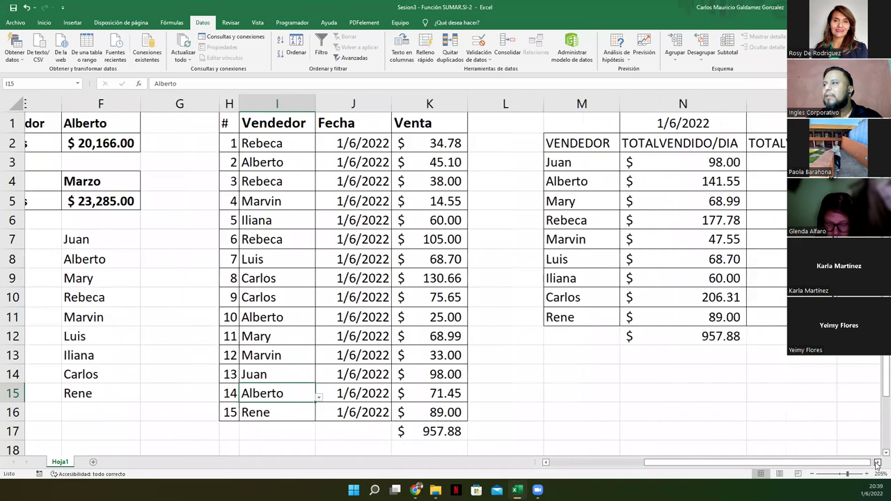
{"action": "left_click", "coordinate": [877, 462]}
{"action": "left_click_drag", "start_coordinate": [654, 465], "coordinate": [643, 466]}
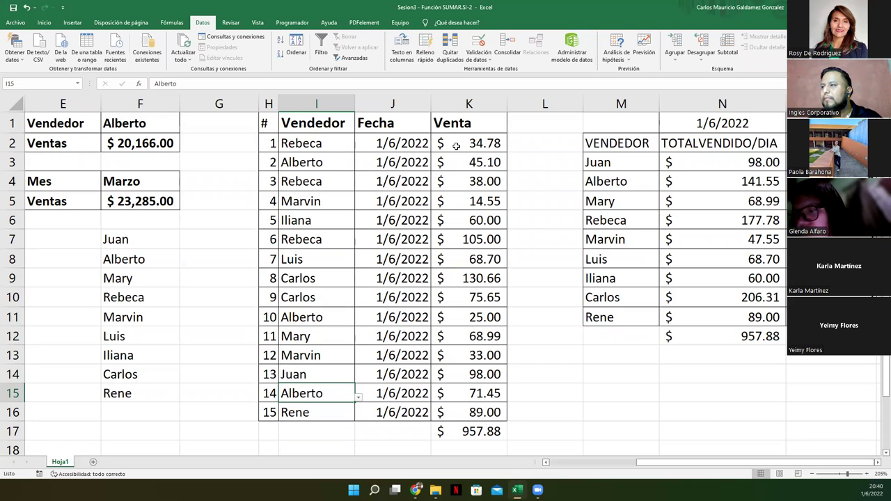
{"action": "left_click", "coordinate": [801, 162]}
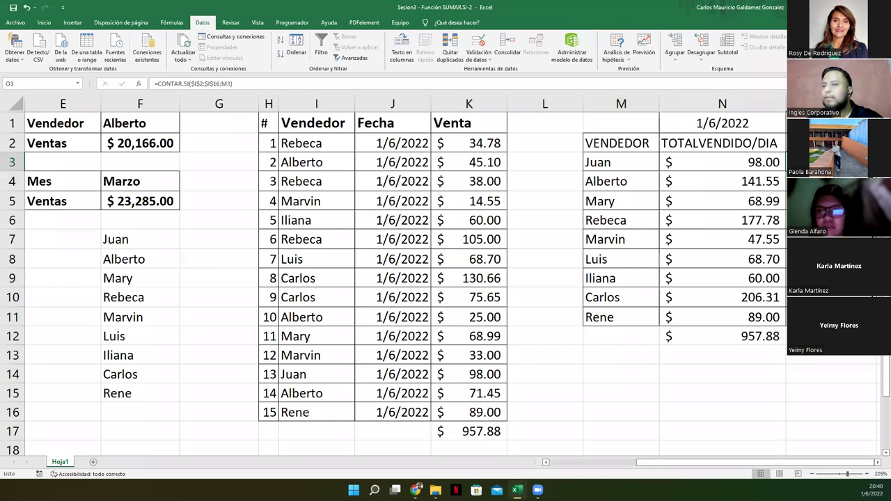
{"action": "key", "text": "F2"}
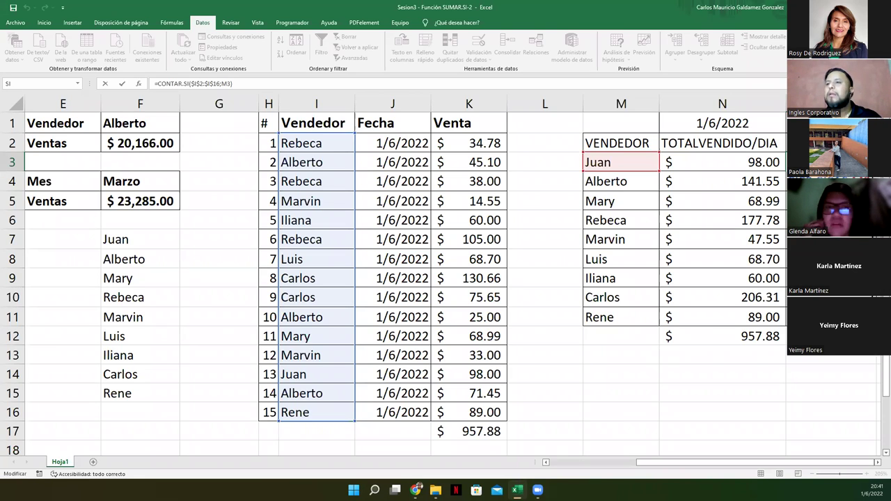
Inspect the ranges and criteria referenced by the SUMAR.SI formulas in F2 and F5
{"action": "left_click", "coordinate": [562, 465]}
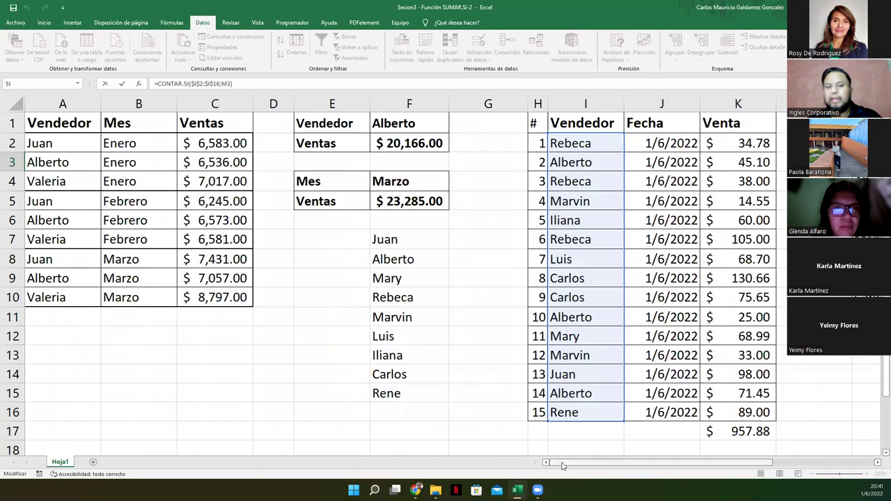
{"action": "left_click", "coordinate": [411, 144]}
{"action": "left_click", "coordinate": [403, 206]}
{"action": "left_click", "coordinate": [407, 146]}
{"action": "left_click", "coordinate": [403, 202]}
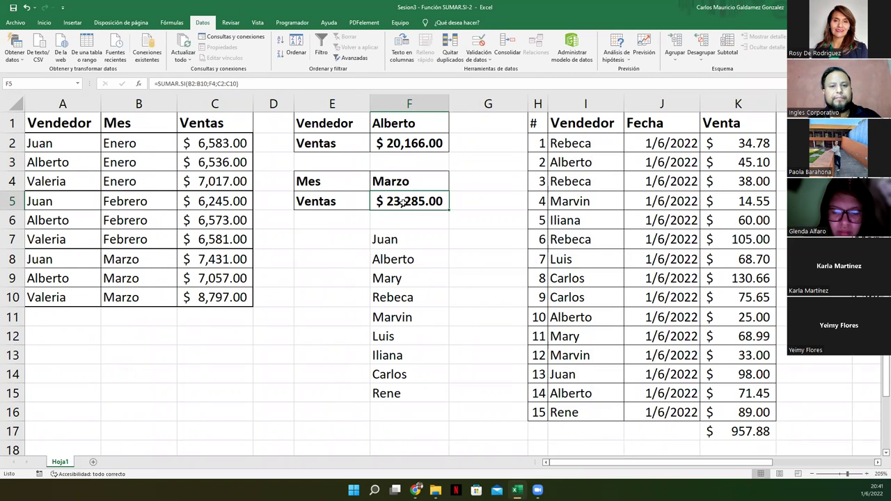
{"action": "left_click", "coordinate": [404, 143]}
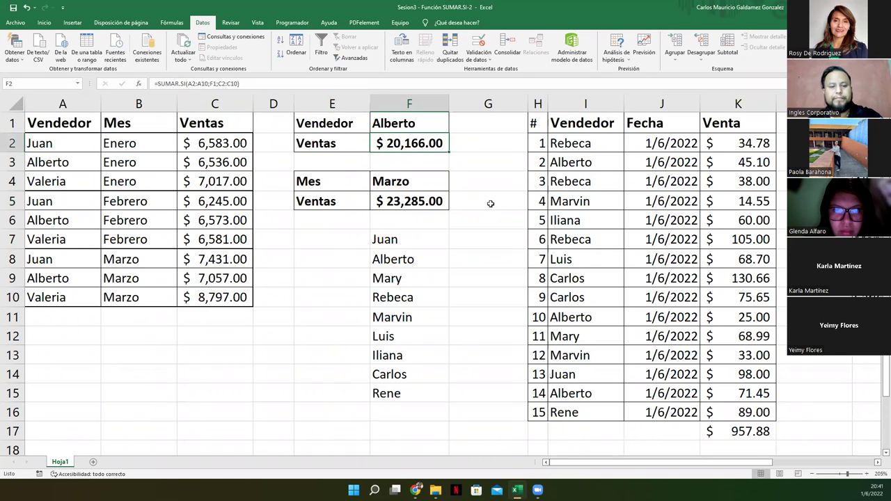
{"action": "key", "text": "F2"}
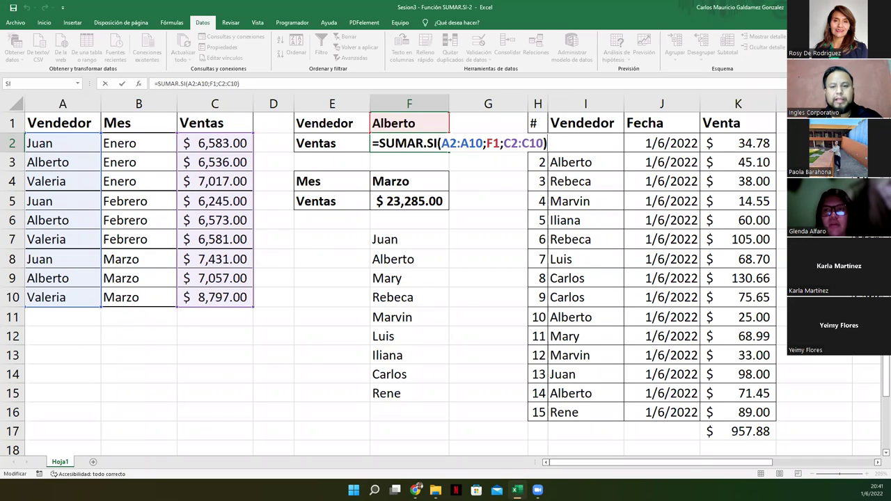
{"action": "left_click", "coordinate": [385, 202]}
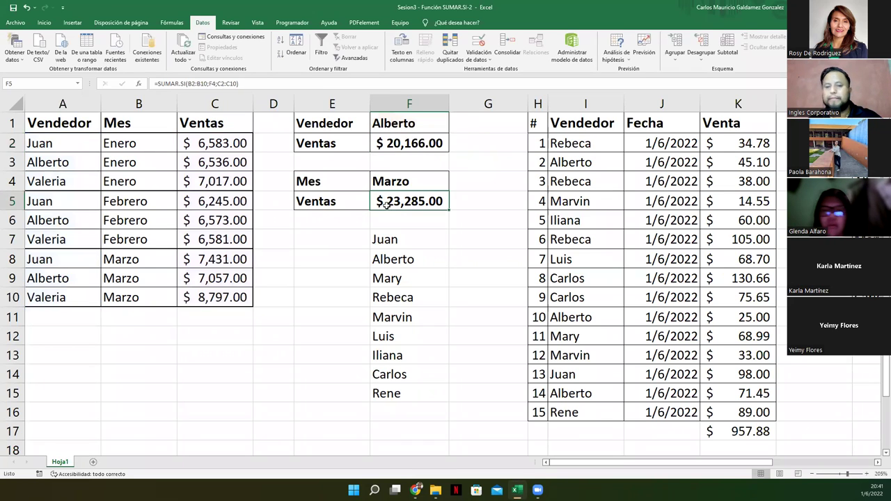
{"action": "double_click", "coordinate": [385, 202]}
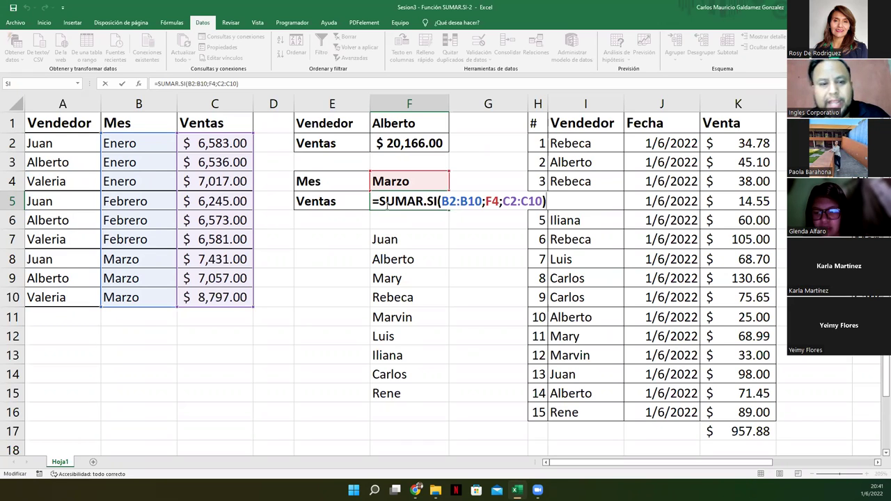
Leave F5's formula unchanged and look over the other open workbook with January's visit totals per weekday
{"action": "key", "text": "ctrl+Return"}
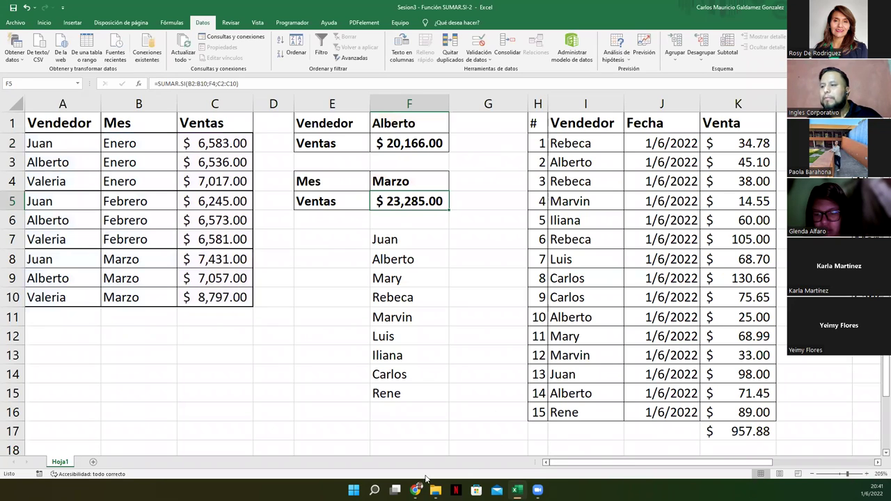
{"action": "left_click", "coordinate": [517, 490]}
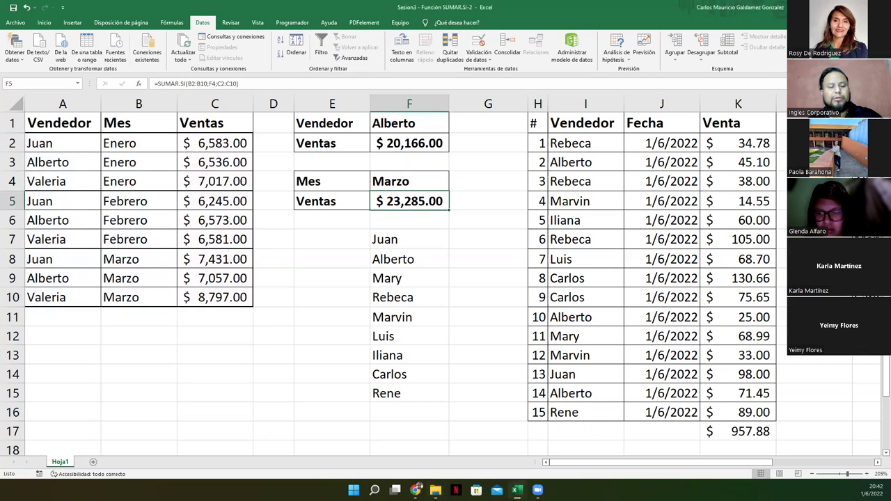
{"action": "key", "text": "ctrl+Tab"}
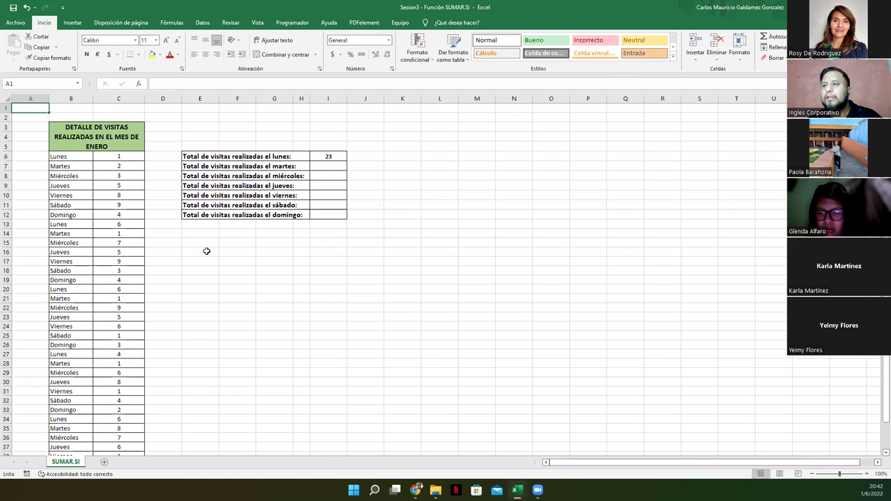
{"action": "scroll", "coordinate": [223, 287], "scroll_direction": "down", "scroll_amount": 2}
{"action": "scroll", "coordinate": [223, 286], "scroll_direction": "up", "scroll_amount": 2}
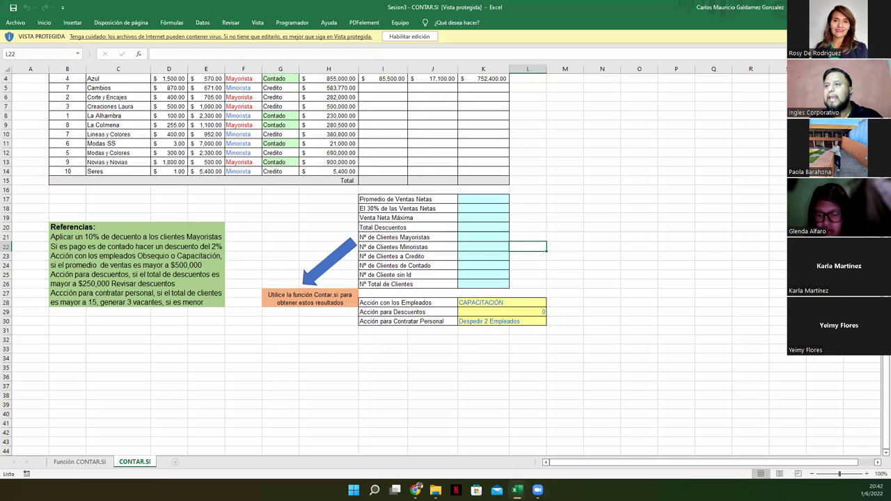
Enable editing in the Sesion3 - CONTAR.SI workbook and look over its CONTAR.SI and Función CONTAR.SI sheets
{"action": "scroll", "coordinate": [201, 267], "scroll_direction": "up", "scroll_amount": 1}
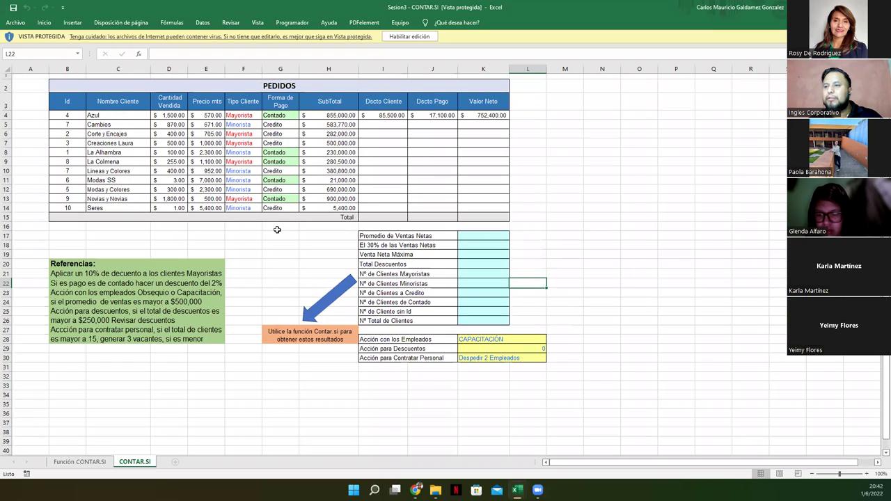
{"action": "left_click", "coordinate": [409, 36]}
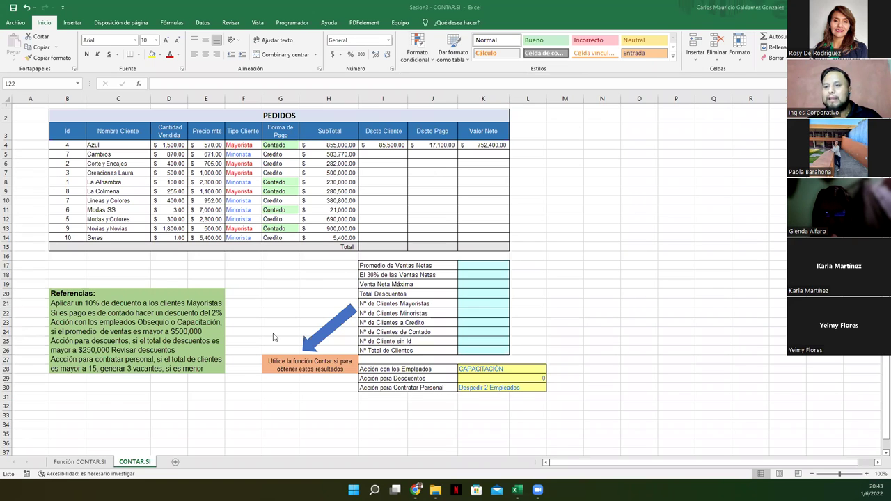
{"action": "left_click", "coordinate": [82, 463]}
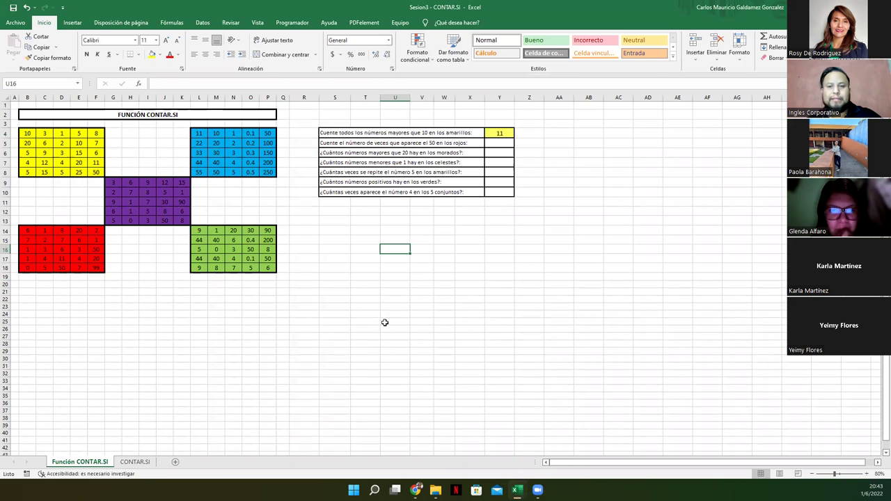
{"action": "scroll", "coordinate": [385, 322], "scroll_direction": "up", "scroll_amount": 3, "text": "ctrl"}
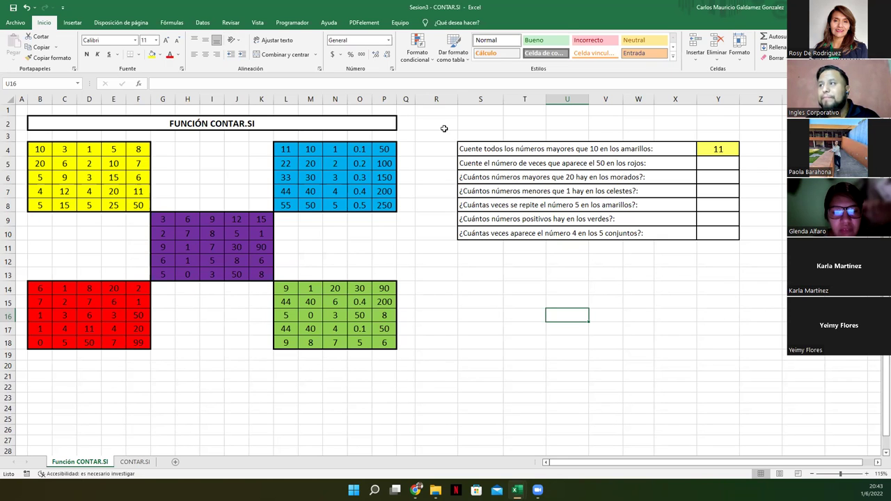
{"action": "left_click", "coordinate": [121, 463]}
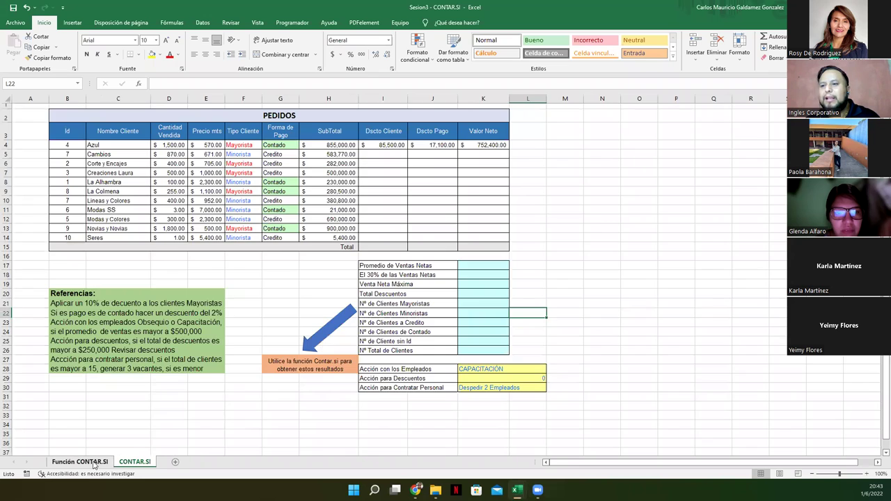
{"action": "left_click", "coordinate": [97, 465]}
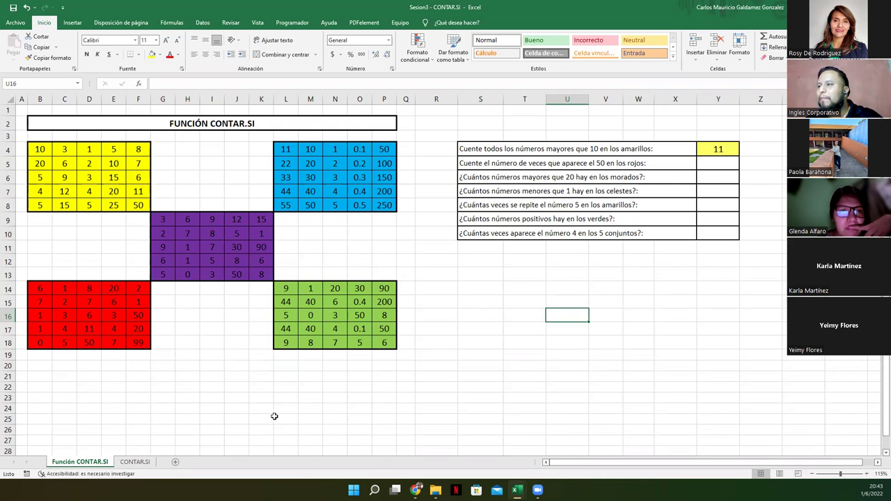
Inspect Y4's CONTAR.SI formula and the question it answers about yellow numbers greater than 10
{"action": "scroll", "coordinate": [417, 427], "scroll_direction": "up", "scroll_amount": 1}
{"action": "left_click", "coordinate": [808, 156]}
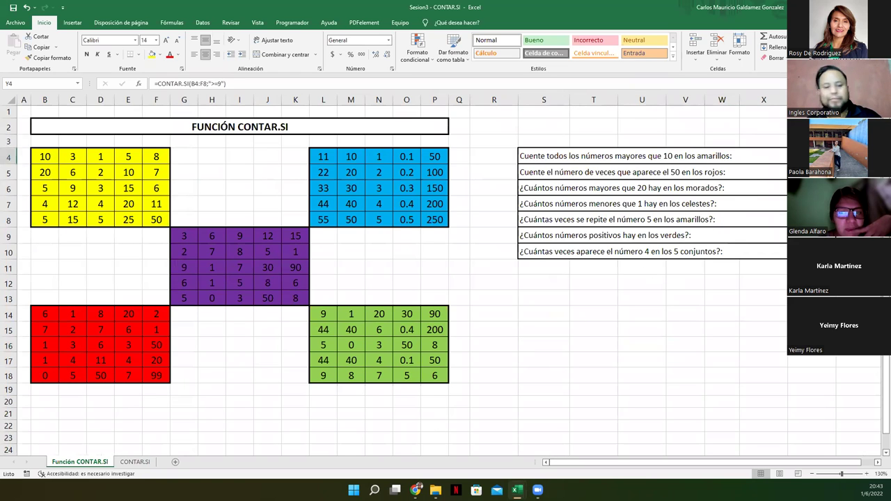
{"action": "key", "text": "F2"}
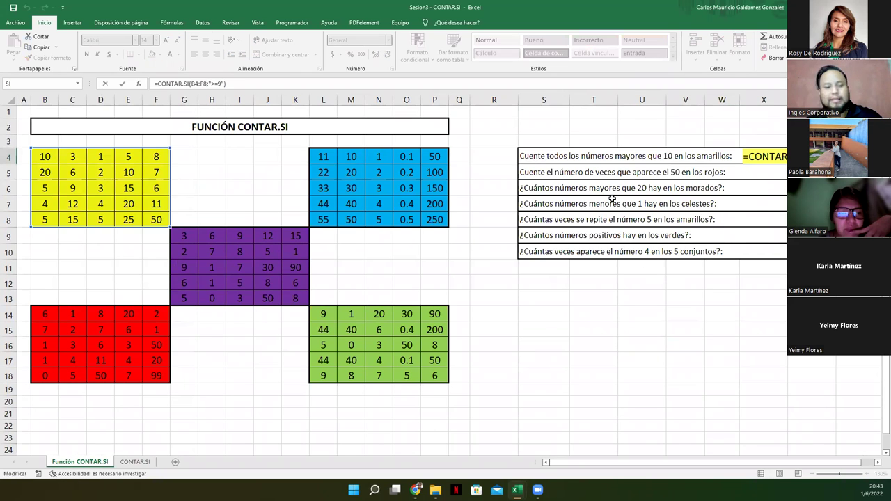
{"action": "key", "text": "Escape"}
{"action": "key", "text": "Delete"}
{"action": "left_click", "coordinate": [654, 157]}
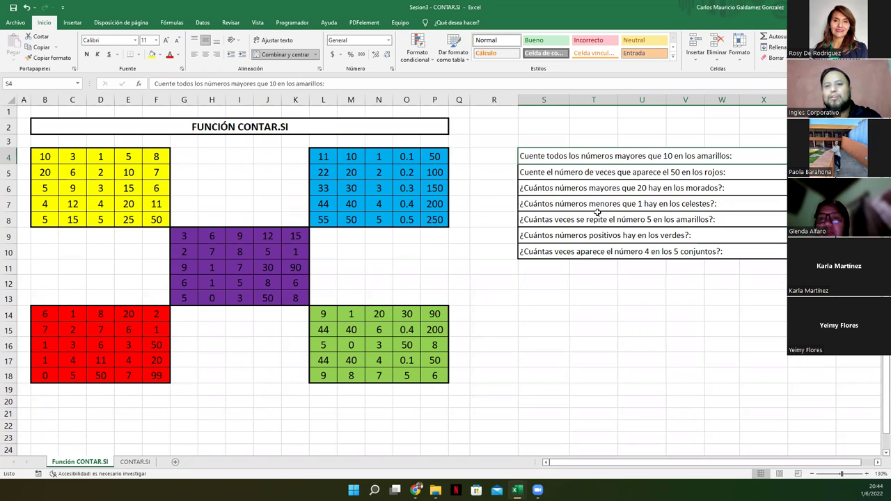
{"action": "key", "text": "Right"}
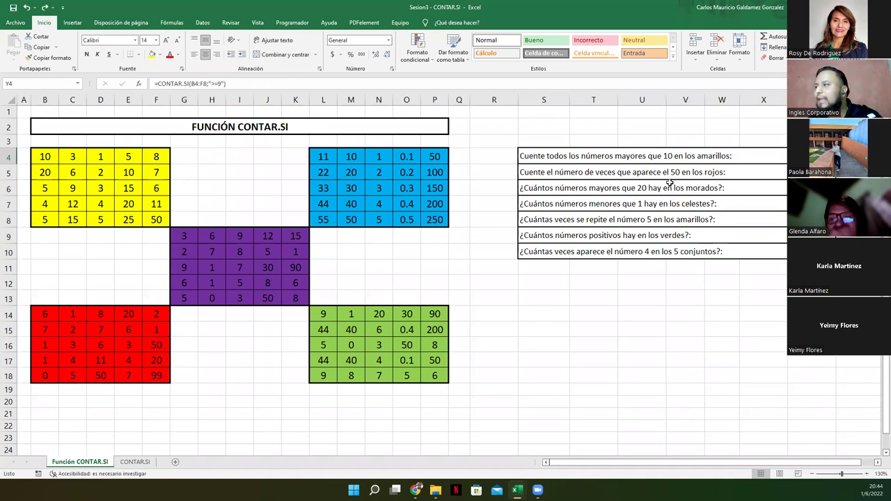
Copy Y4's formula =CONTAR.SI(B4:F8;">=9") into cell S14 below the questions, keeping its references
{"action": "double_click", "coordinate": [199, 84]}
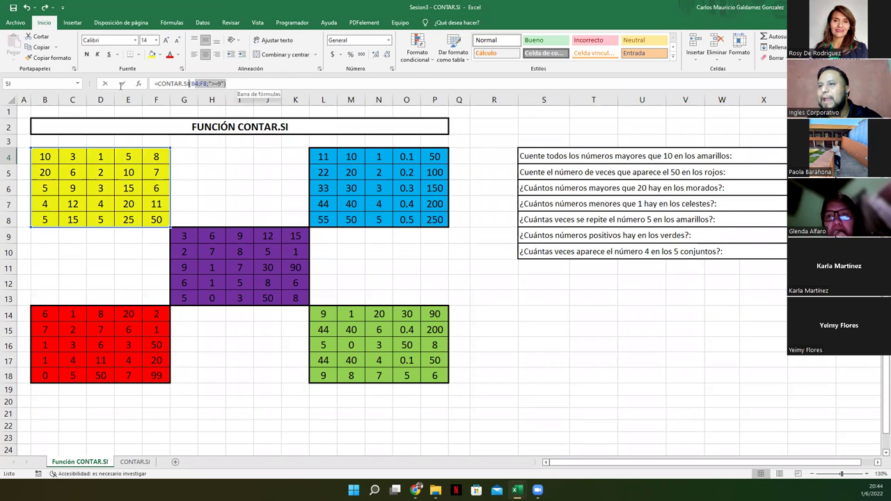
{"action": "key", "text": "Escape"}
{"action": "type", "text": "="}
{"action": "left_click", "coordinate": [550, 317]}
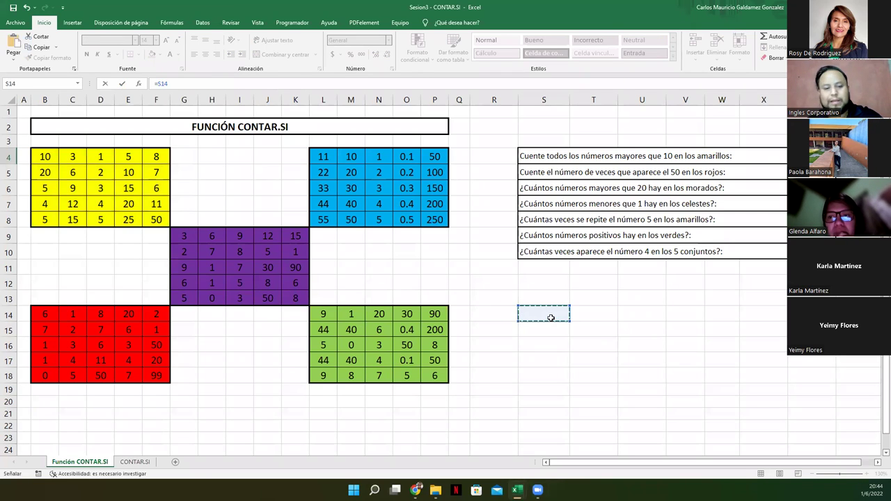
{"action": "key", "text": "BackSpace"}
{"action": "key", "text": "BackSpace"}
{"action": "key", "text": "BackSpace"}
{"action": "key", "text": "BackSpace"}
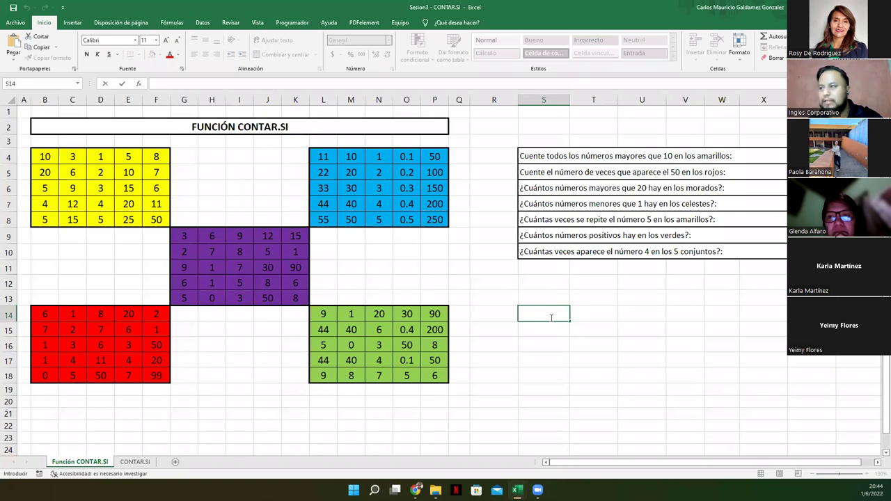
{"action": "type", "text": "=CONTAR.SI(B4:F8;\">8\")"}
{"action": "key", "text": "Return"}
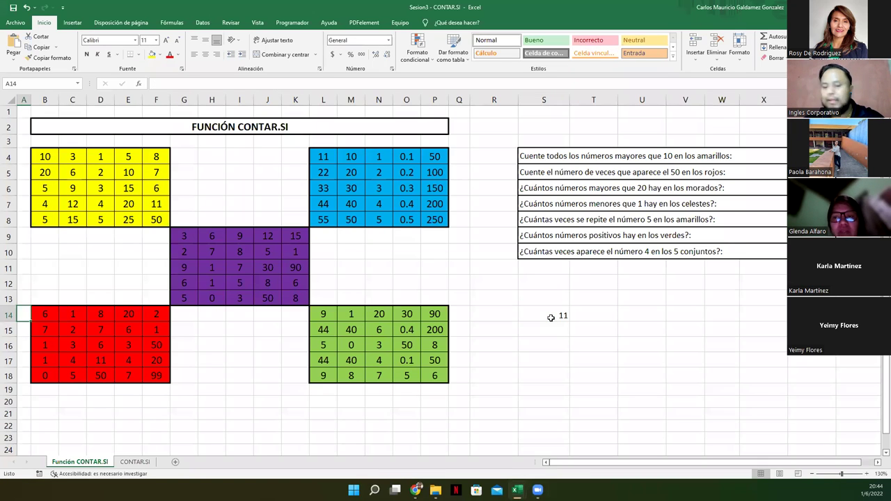
Remove the equals sign from S14's formula so it is kept as plain text
{"action": "double_click", "coordinate": [551, 318]}
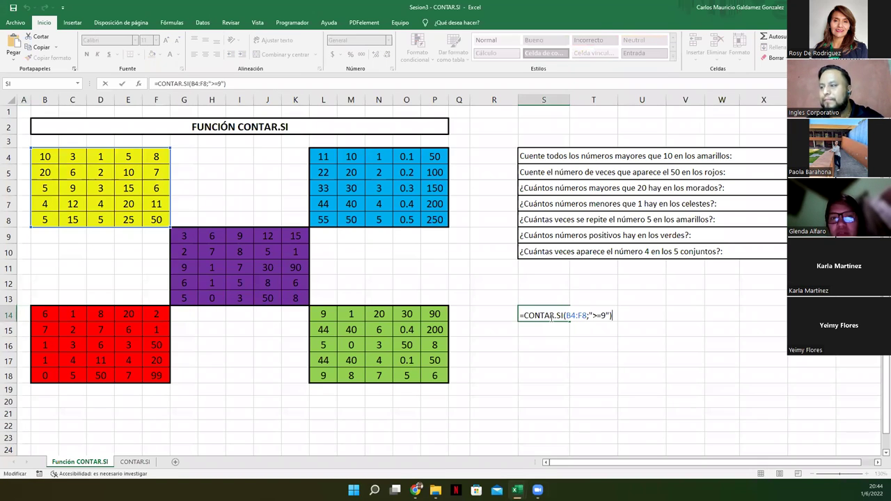
{"action": "key", "text": "Delete"}
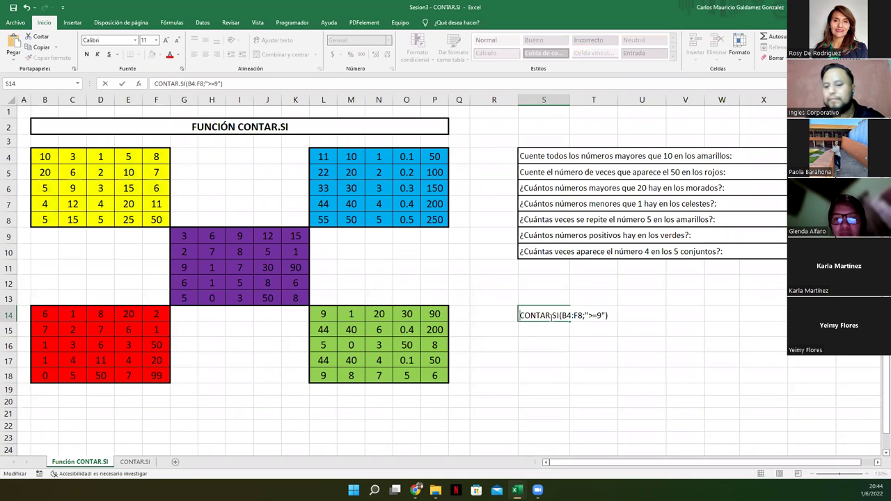
{"action": "key", "text": "Return"}
Clear the answer in Y4 and highlight the yellow block B4:F8
{"action": "left_click", "coordinate": [808, 156]}
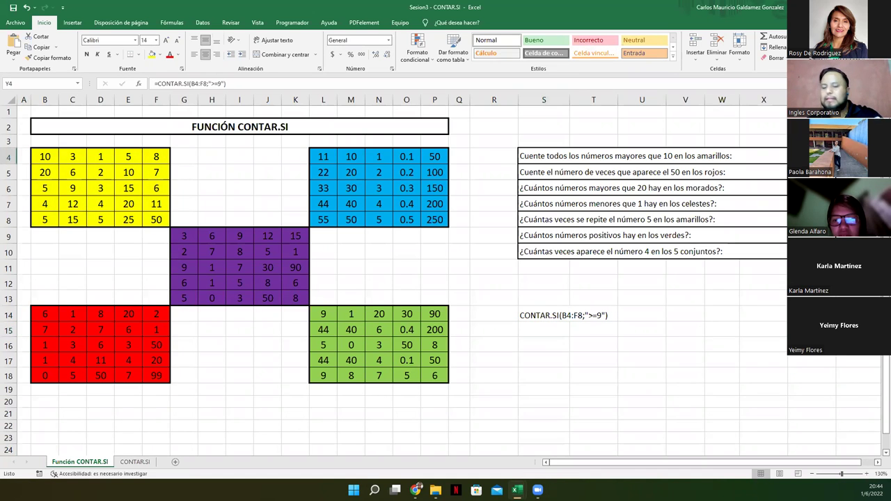
{"action": "key", "text": "Delete"}
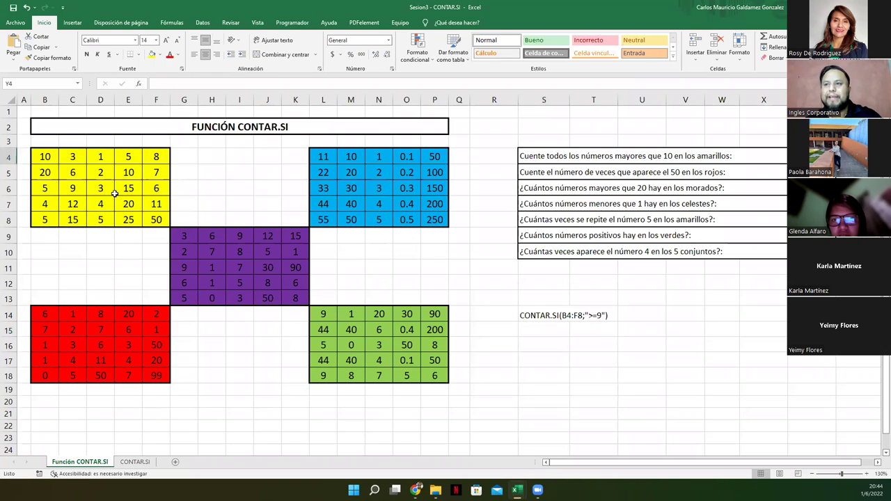
{"action": "left_click_drag", "start_coordinate": [47, 155], "coordinate": [148, 220]}
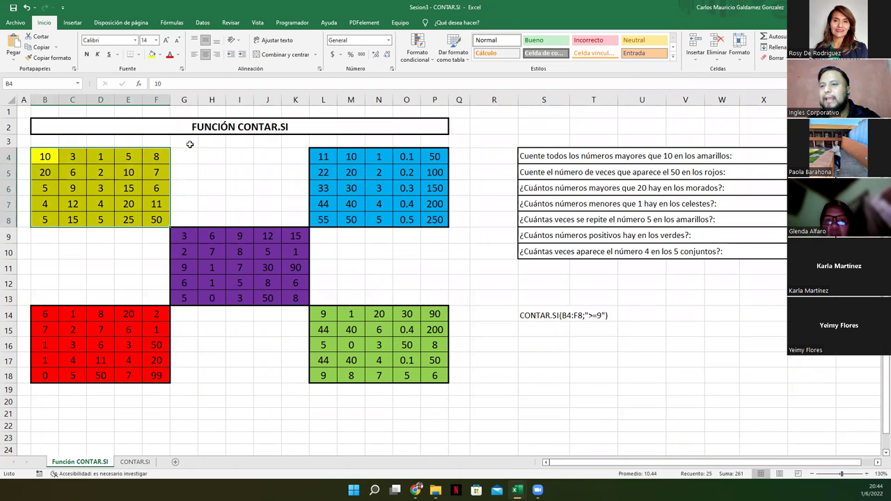
Enter a CONTAR.SI formula in Y4 over the yellow range B4:F8 with the criterion ">10"
{"action": "left_click", "coordinate": [797, 156]}
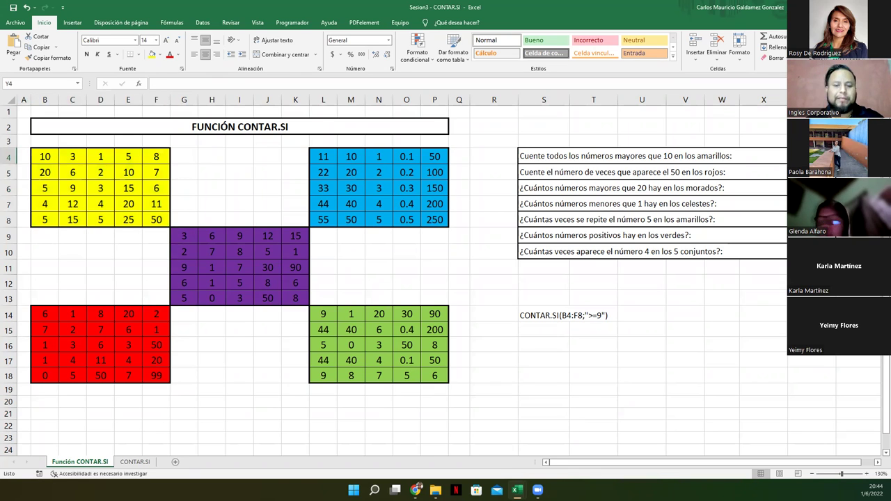
{"action": "type", "text": "="}
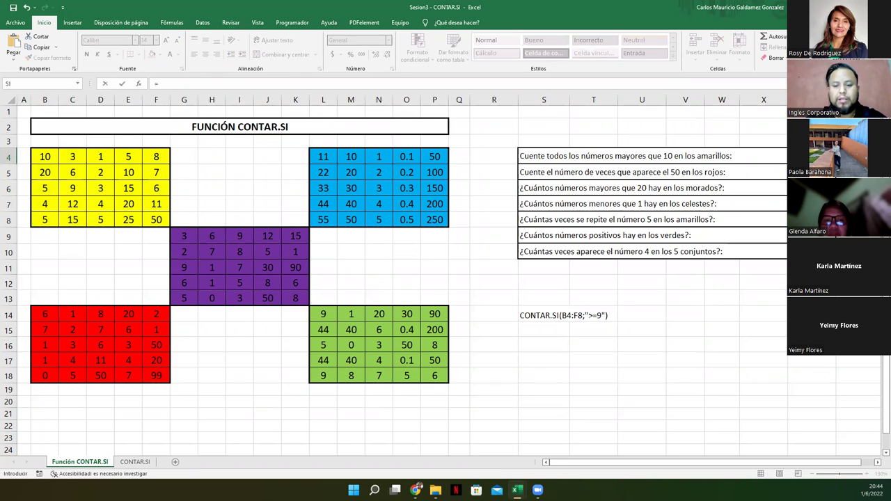
{"action": "type", "text": "contar."}
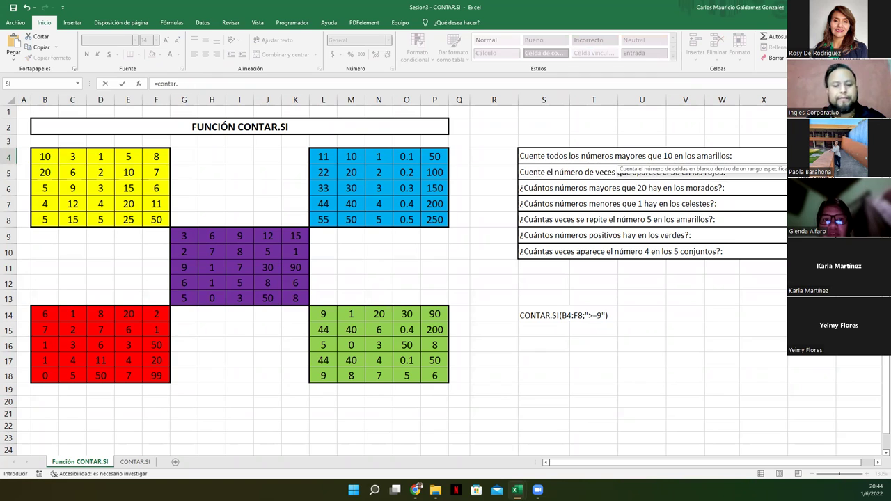
{"action": "type", "text": "si"}
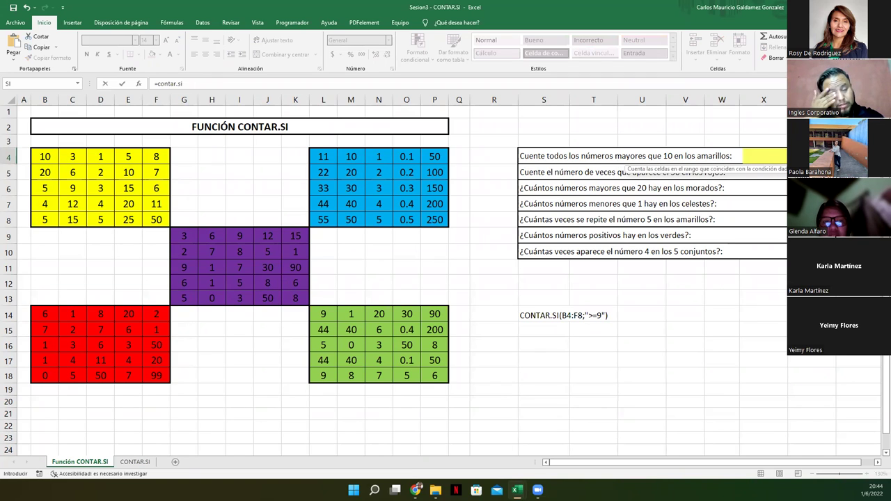
{"action": "key", "text": "Tab"}
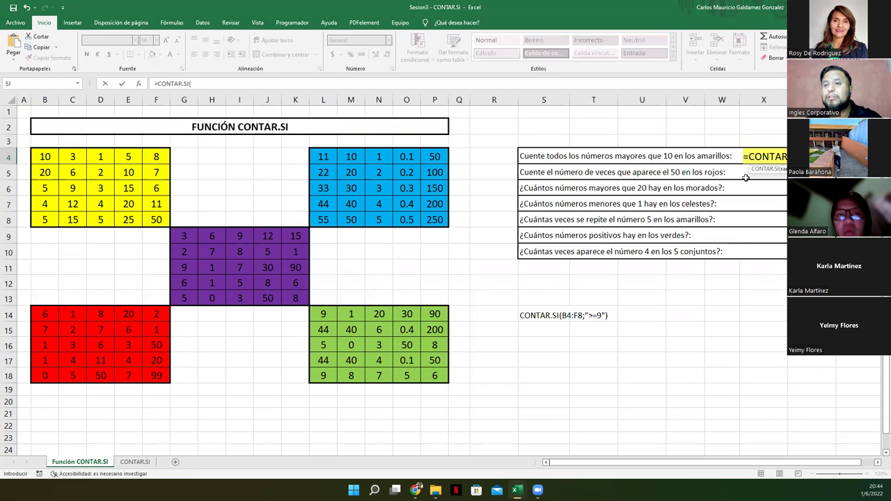
{"action": "left_click_drag", "start_coordinate": [41, 160], "coordinate": [152, 217]}
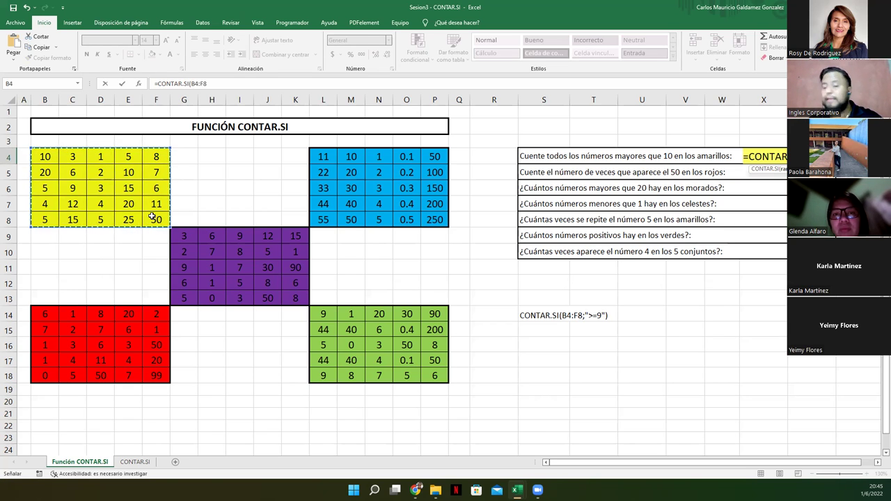
{"action": "type", "text": ";"}
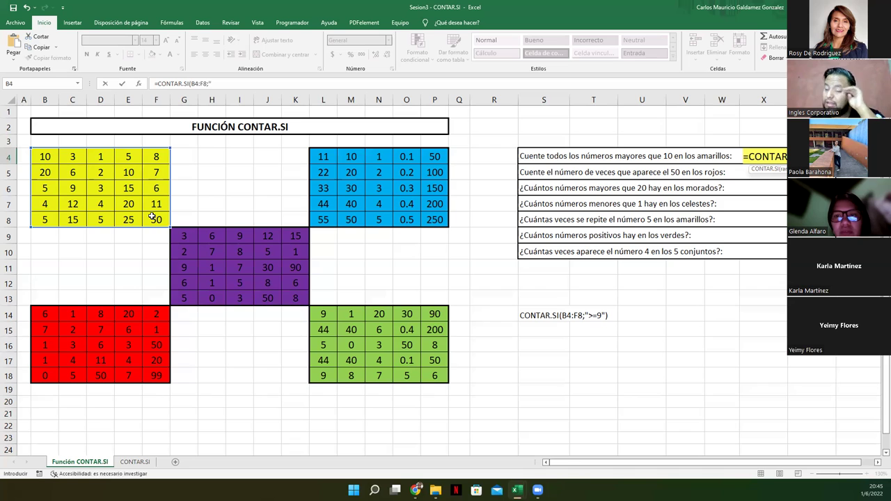
{"action": "type", "text": "<"}
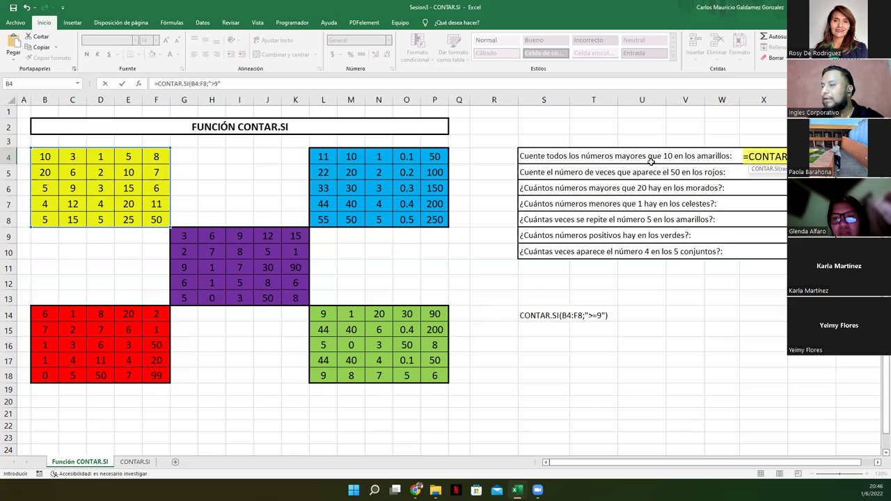
{"action": "key", "text": "BackSpace"}
{"action": "key", "text": "BackSpace"}
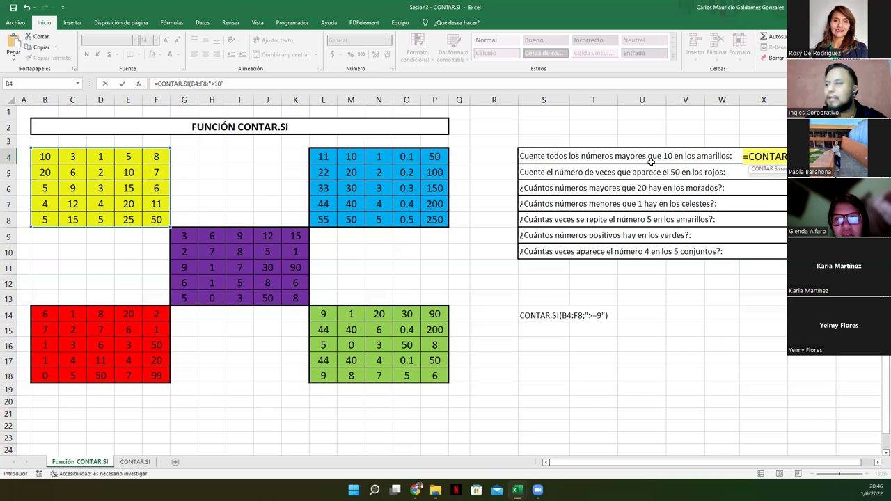
{"action": "key", "text": "Return"}
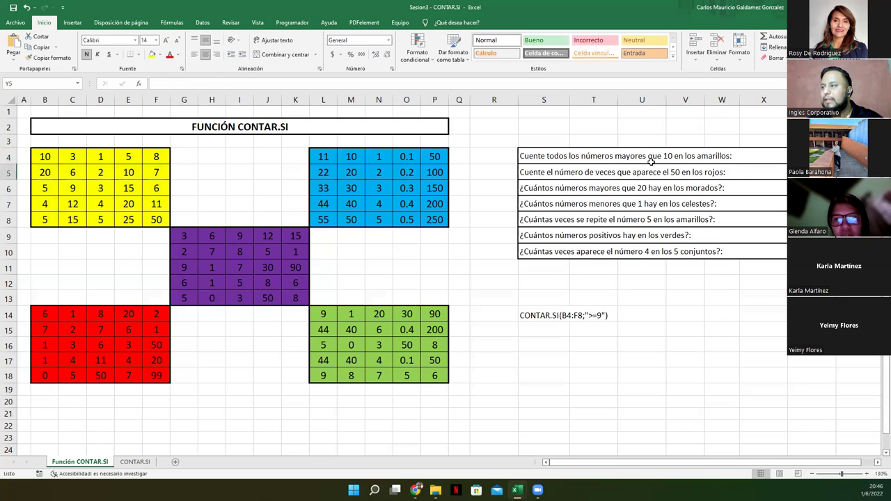
Put the equals sign back in front of S14's CONTAR.SI text so it calculates as a formula
{"action": "left_click", "coordinate": [528, 314]}
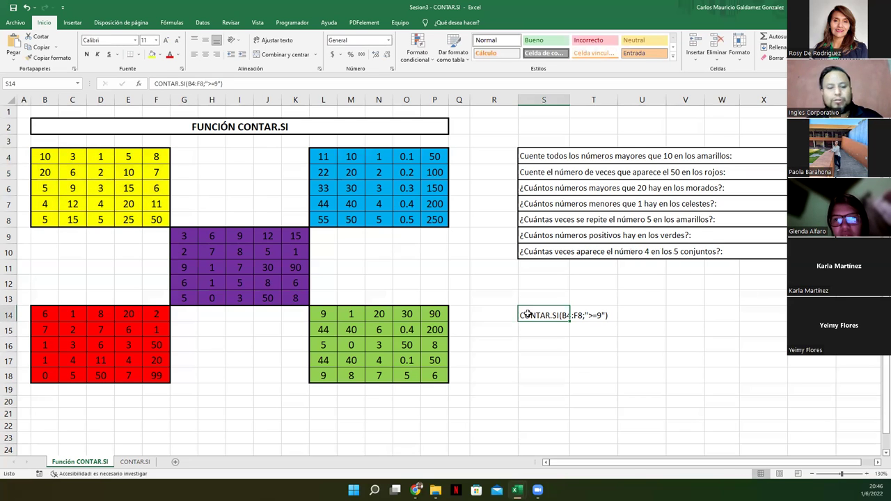
{"action": "key", "text": "F2"}
{"action": "key", "text": "Left"}
{"action": "key", "text": "Left"}
{"action": "key", "text": "Left"}
{"action": "key", "text": "Left"}
{"action": "key", "text": "Left"}
{"action": "key", "text": "Left"}
{"action": "key", "text": "Left"}
{"action": "key", "text": "Left"}
{"action": "key", "text": "Left"}
{"action": "key", "text": "Left"}
{"action": "key", "text": "Left"}
{"action": "key", "text": "Left"}
{"action": "key", "text": "Left"}
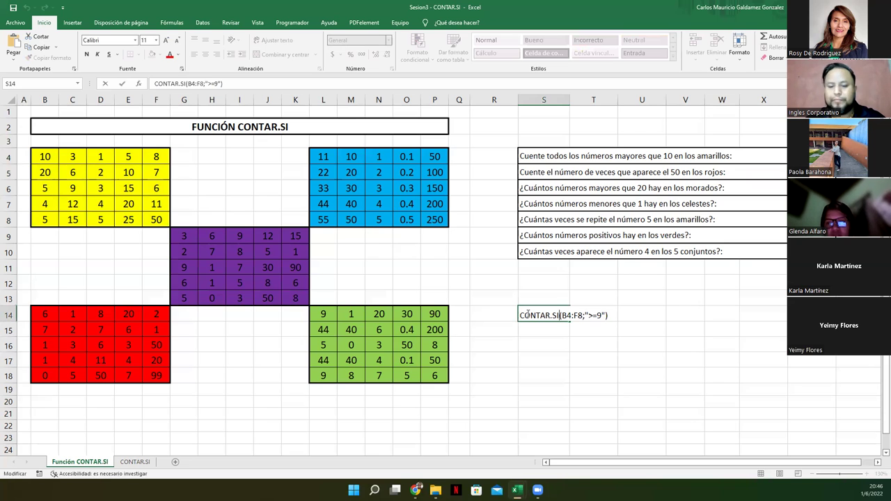
{"action": "key", "text": "Home"}
{"action": "type", "text": "="}
{"action": "key", "text": "ctrl+Return"}
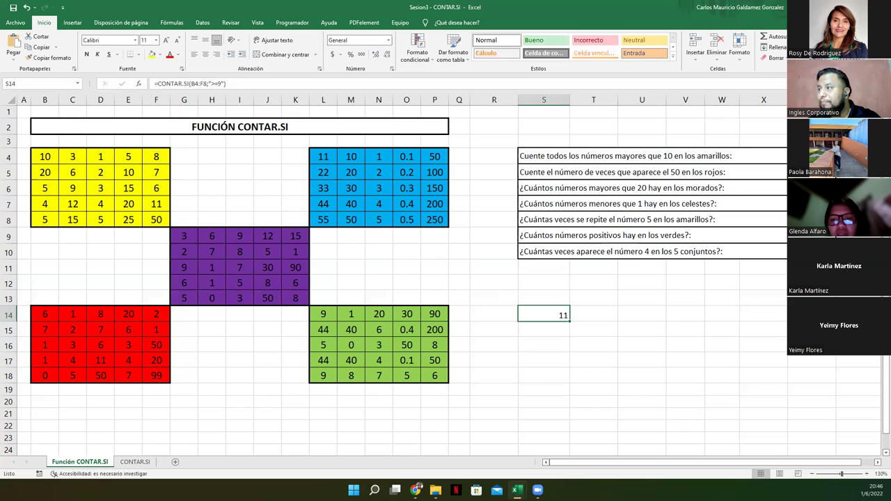
Check Y4's formula by selecting the two 10s and then every number greater than 10 in the yellow block
{"action": "left_click", "coordinate": [656, 155]}
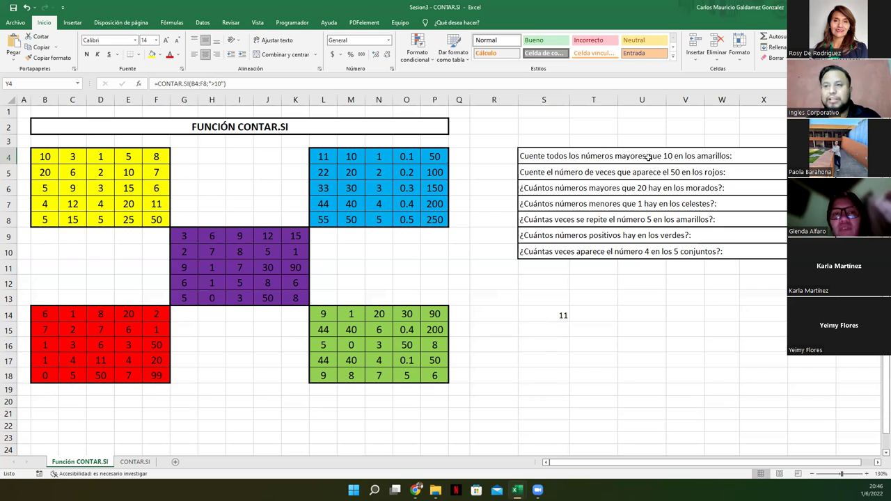
{"action": "left_click", "coordinate": [46, 158]}
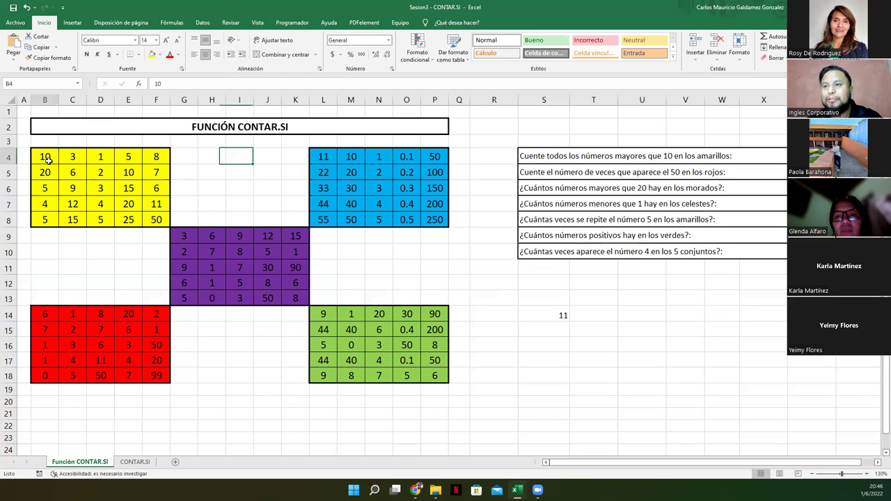
{"action": "left_click", "coordinate": [127, 174]}
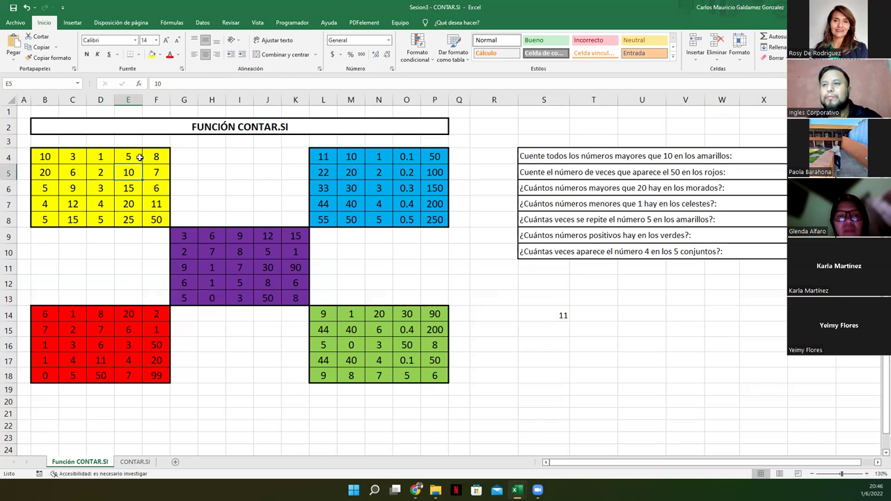
{"action": "left_click", "coordinate": [46, 173]}
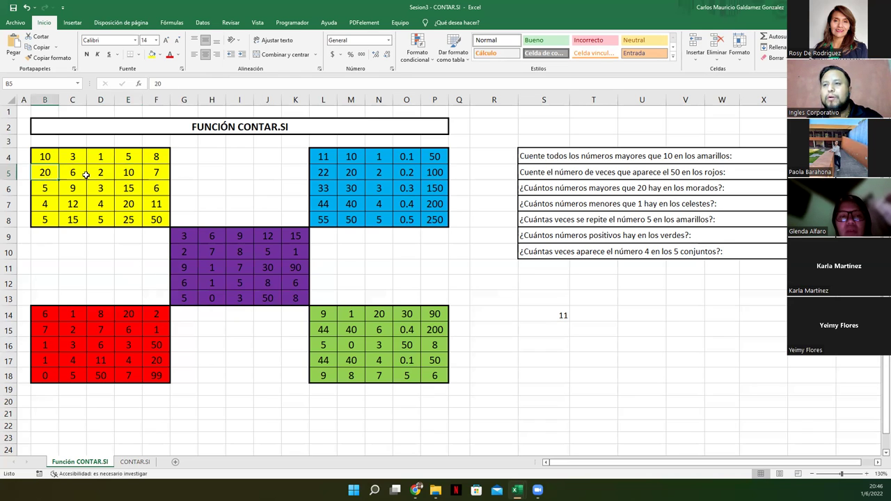
{"action": "left_click", "coordinate": [124, 189], "text": "ctrl"}
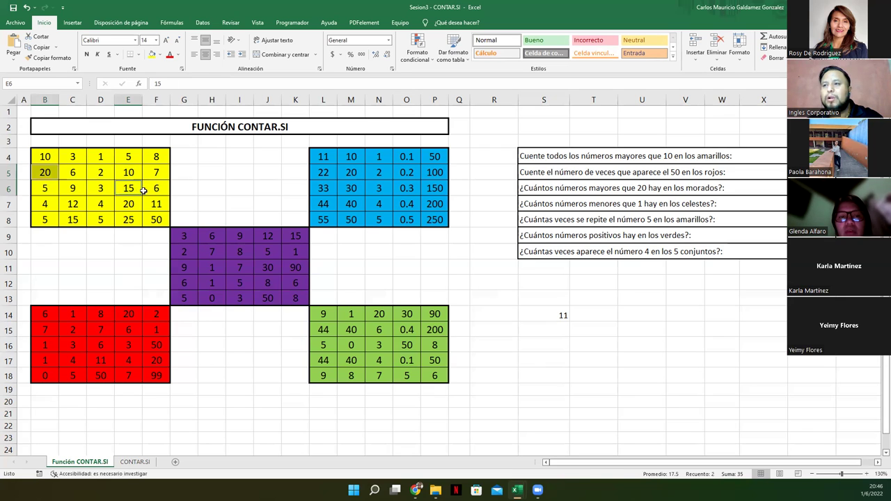
{"action": "left_click", "coordinate": [70, 205], "text": "ctrl"}
{"action": "left_click", "coordinate": [129, 203], "text": "ctrl"}
{"action": "left_click", "coordinate": [158, 206], "text": "ctrl"}
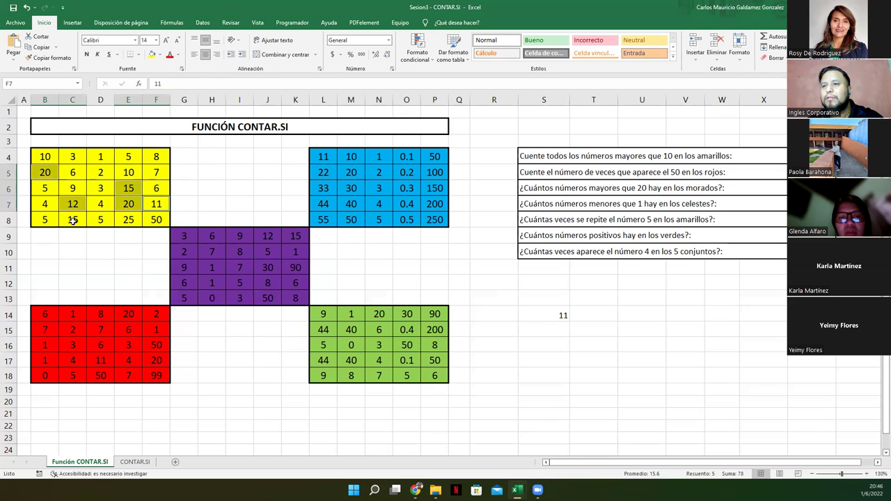
{"action": "left_click", "coordinate": [73, 220], "text": "ctrl"}
{"action": "left_click", "coordinate": [127, 220], "text": "ctrl"}
{"action": "left_click", "coordinate": [155, 220], "text": "ctrl"}
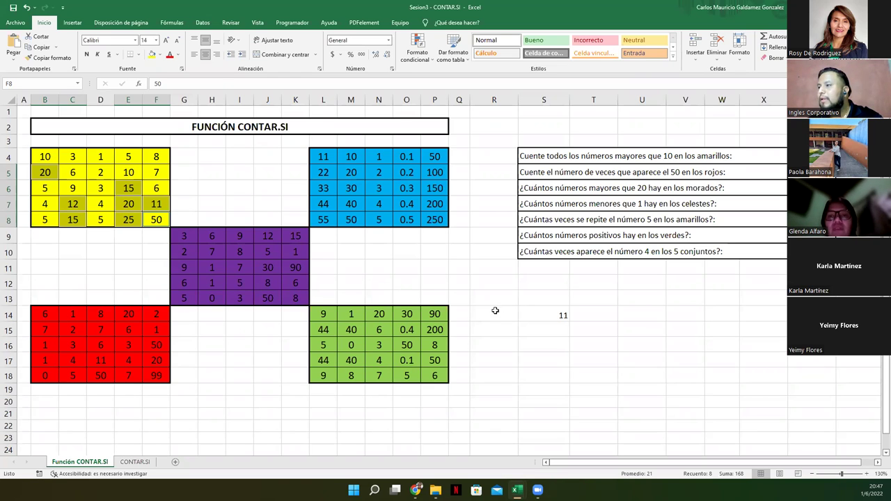
Review S14's formula and the first question, then select the two 10s in the yellow block
{"action": "left_click", "coordinate": [528, 314]}
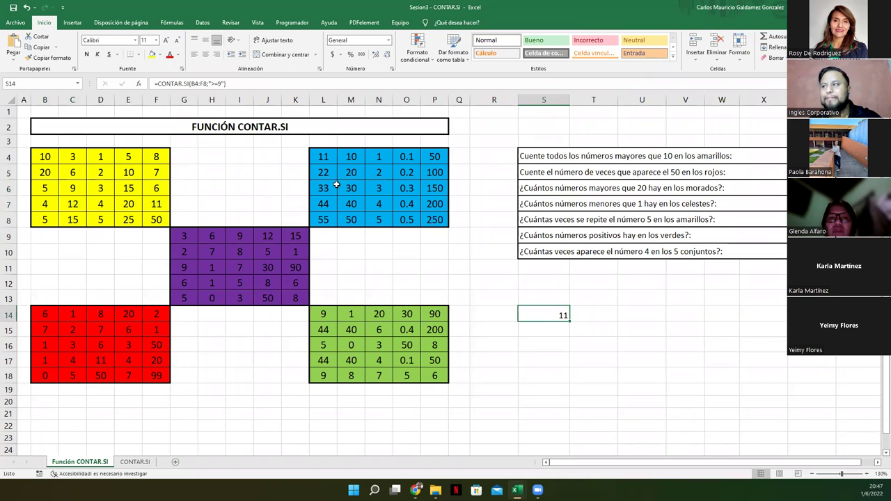
{"action": "left_click", "coordinate": [628, 155]}
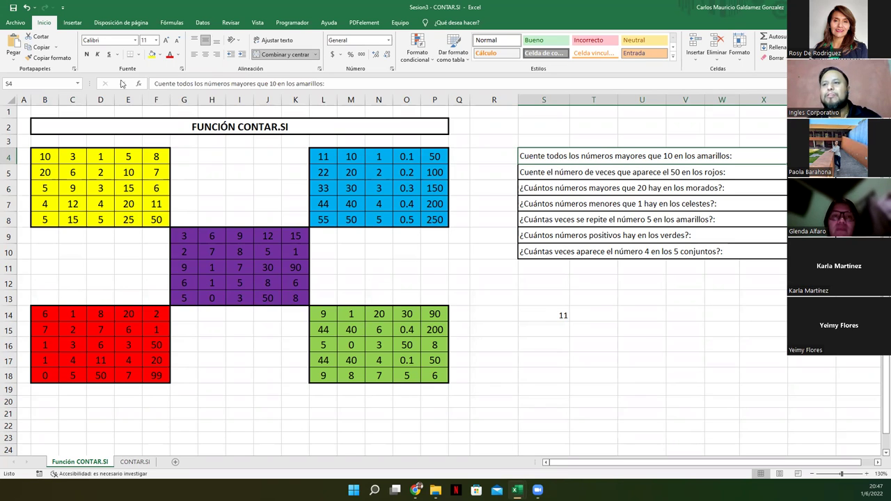
{"action": "left_click", "coordinate": [42, 156]}
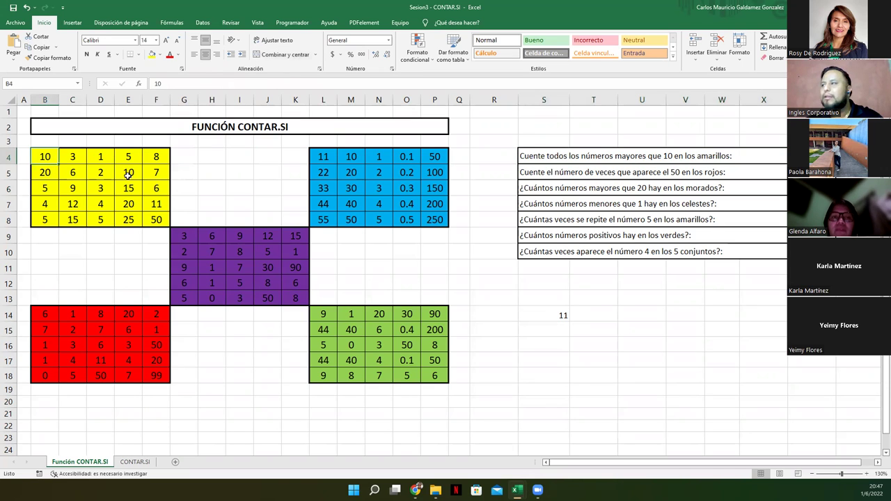
{"action": "left_click", "coordinate": [127, 176], "text": "ctrl"}
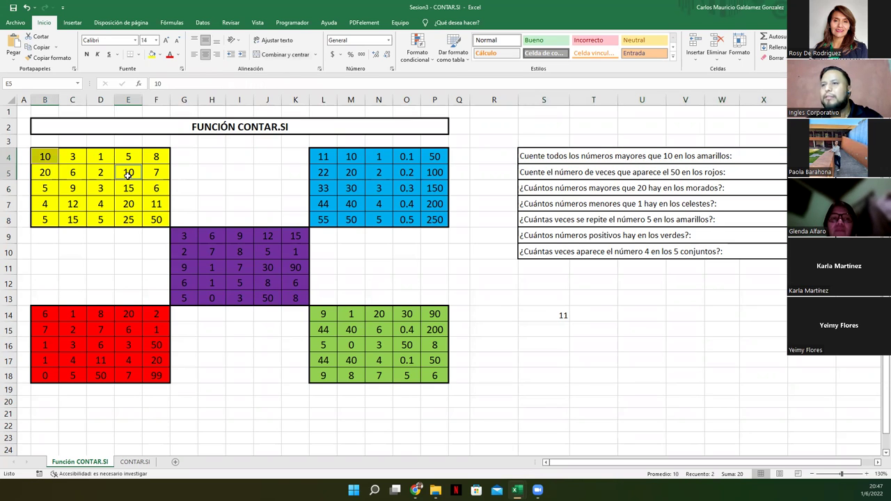
Select every number greater than or equal to 9 in the yellow block to verify S14's criterion
{"action": "left_click", "coordinate": [44, 158]}
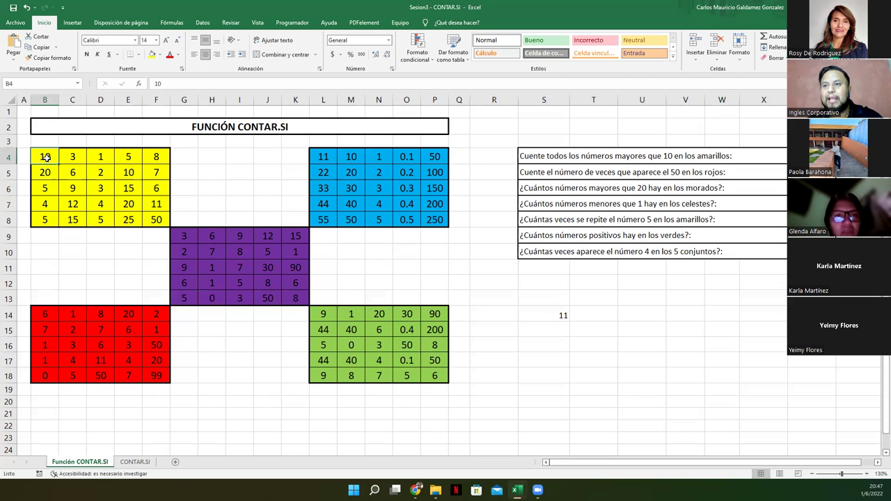
{"action": "left_click", "coordinate": [44, 172], "text": "shift"}
{"action": "left_click", "coordinate": [118, 178], "text": "ctrl"}
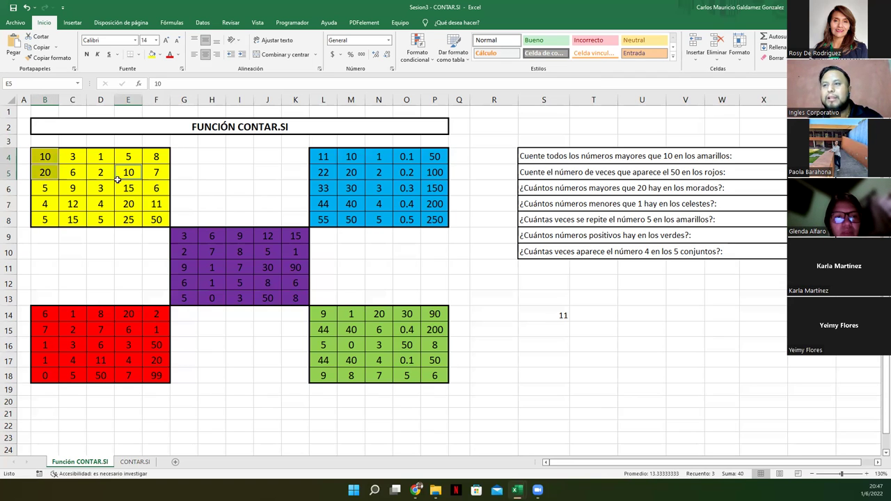
{"action": "left_click", "coordinate": [118, 188], "text": "ctrl"}
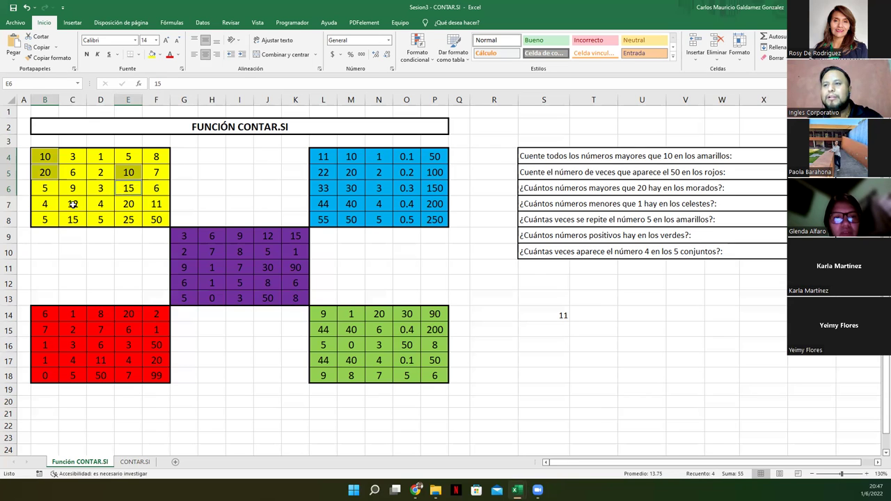
{"action": "left_click", "coordinate": [72, 204], "text": "ctrl"}
{"action": "left_click", "coordinate": [132, 203], "text": "ctrl"}
{"action": "left_click", "coordinate": [154, 203], "text": "ctrl"}
{"action": "left_click", "coordinate": [158, 220], "text": "ctrl"}
{"action": "left_click", "coordinate": [128, 221], "text": "ctrl"}
{"action": "left_click", "coordinate": [75, 221], "text": "ctrl"}
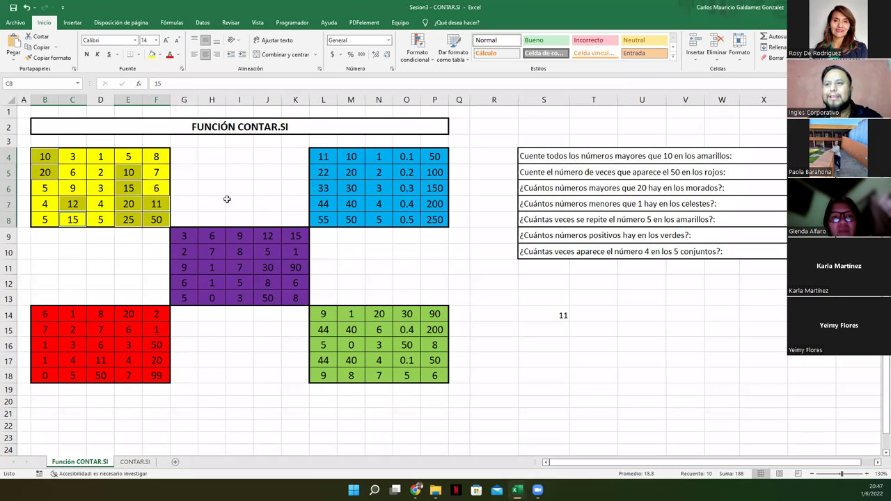
{"action": "left_click", "coordinate": [73, 187], "text": "ctrl"}
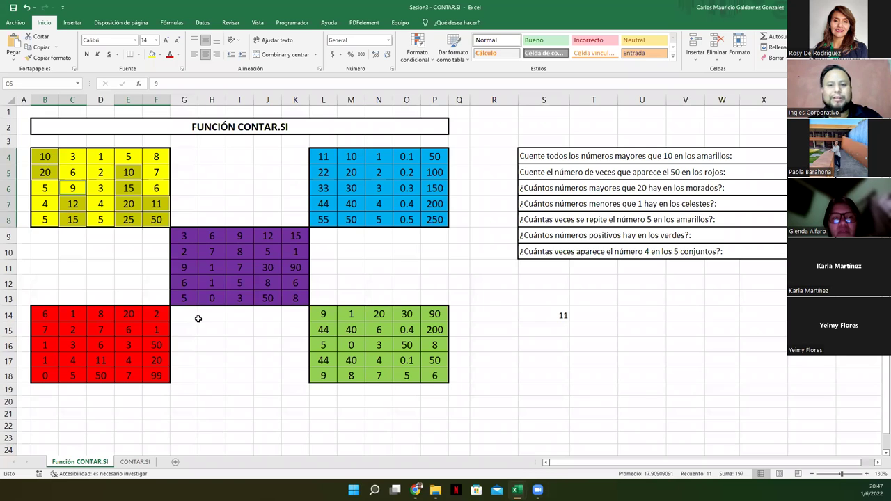
Delete the comparison formula in S14 and recheck Y4's formula =CONTAR.SI(B4:F8;">10")
{"action": "left_click", "coordinate": [547, 315]}
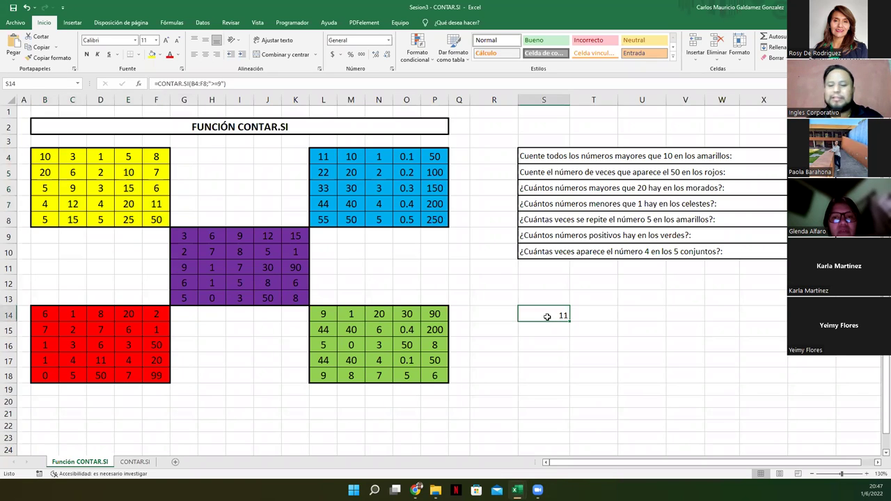
{"action": "key", "text": "Delete"}
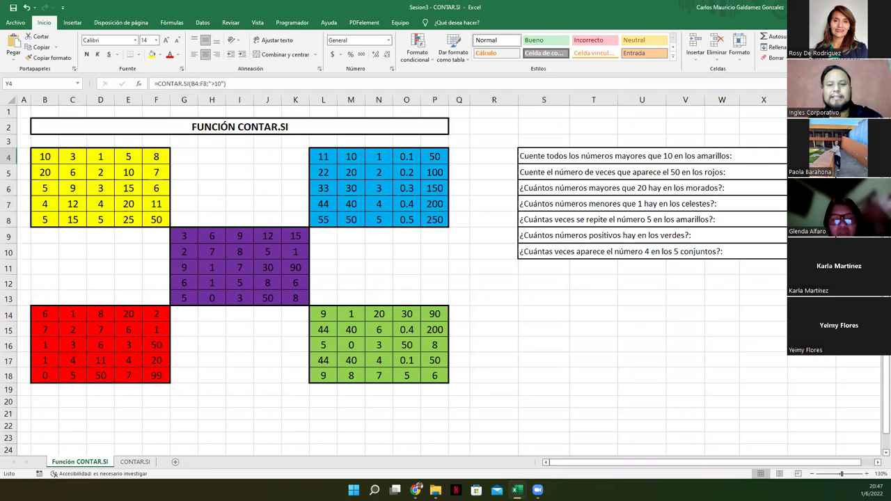
{"action": "double_click", "coordinate": [763, 156]}
{"action": "type", "text": "=CONTAR.SI(B4:F8;\">10\")"}
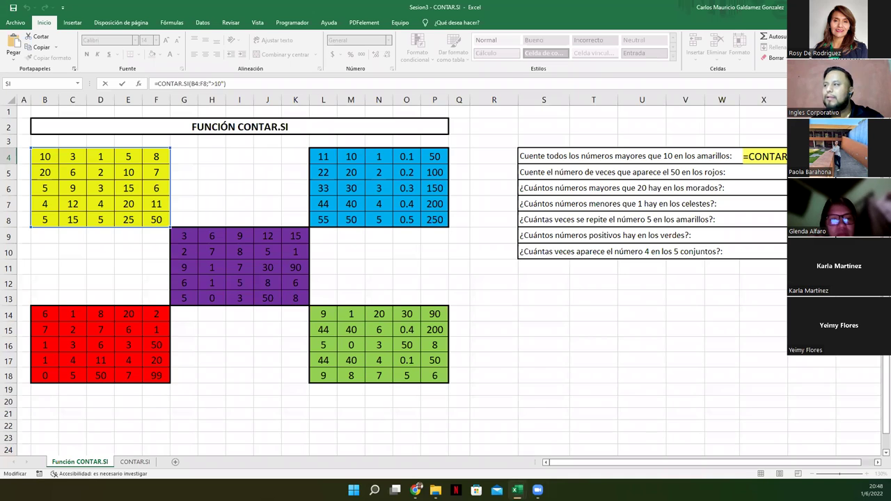
{"action": "key", "text": "ctrl+Return"}
Enter a CONTAR.SI formula in Y5 over the red range B14:F18 with the criterion "=50", and locate the 50s in that block
{"action": "type", "text": "="}
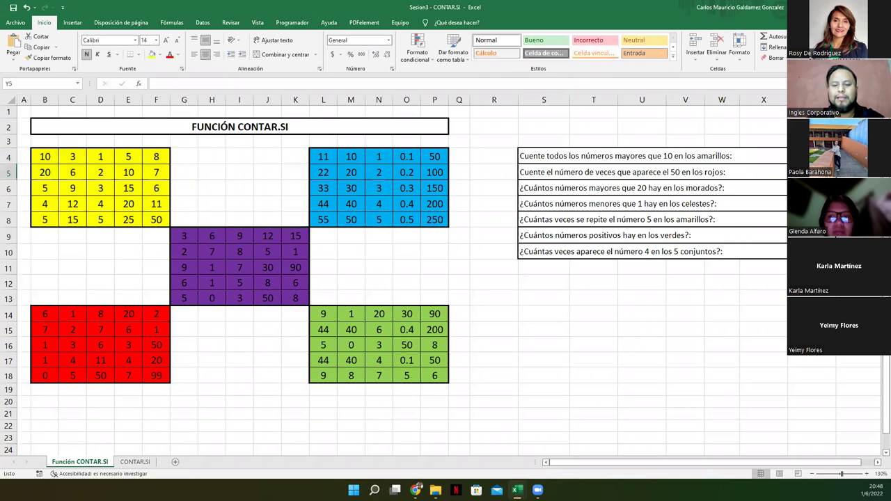
{"action": "type", "text": "contar.si"}
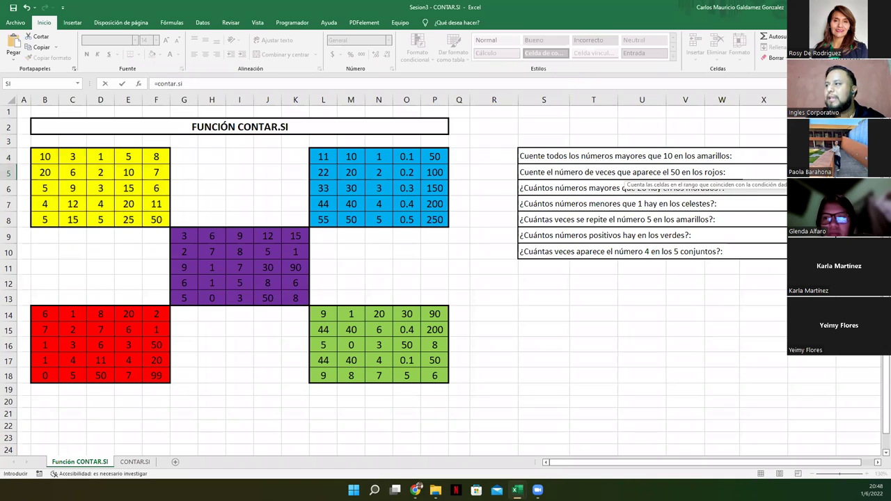
{"action": "key", "text": "Tab"}
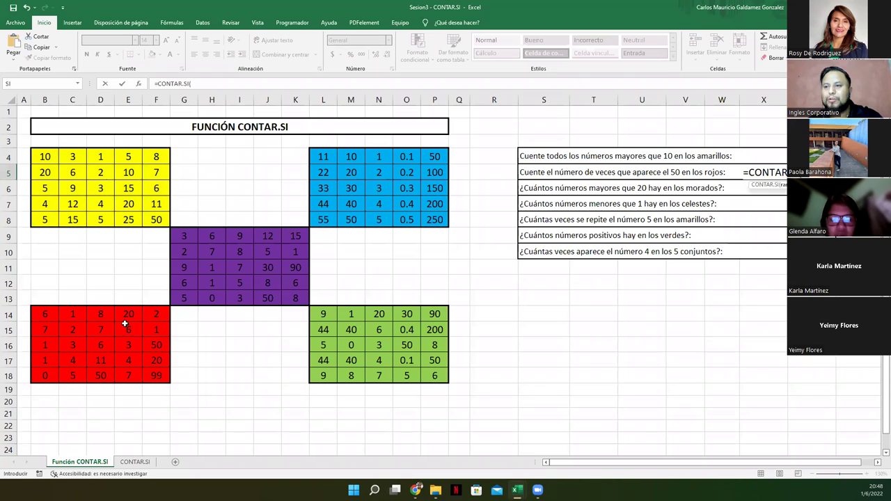
{"action": "left_click", "coordinate": [39, 314]}
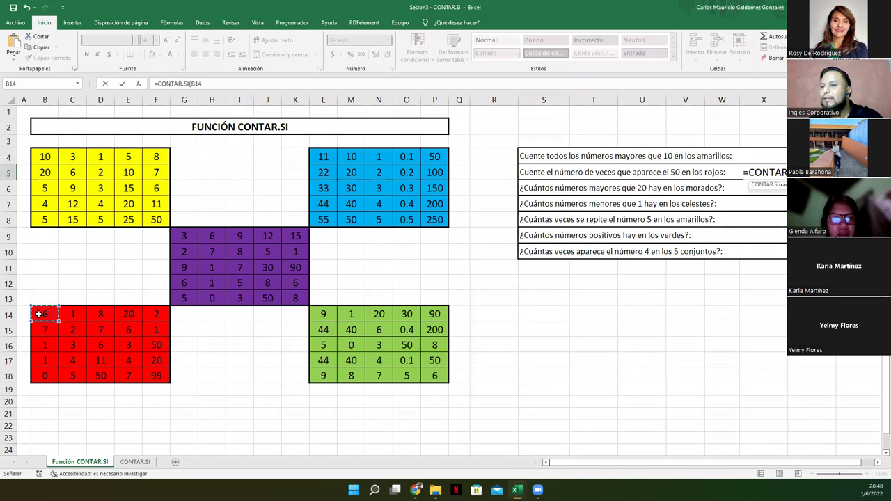
{"action": "left_click_drag", "start_coordinate": [39, 314], "coordinate": [157, 376]}
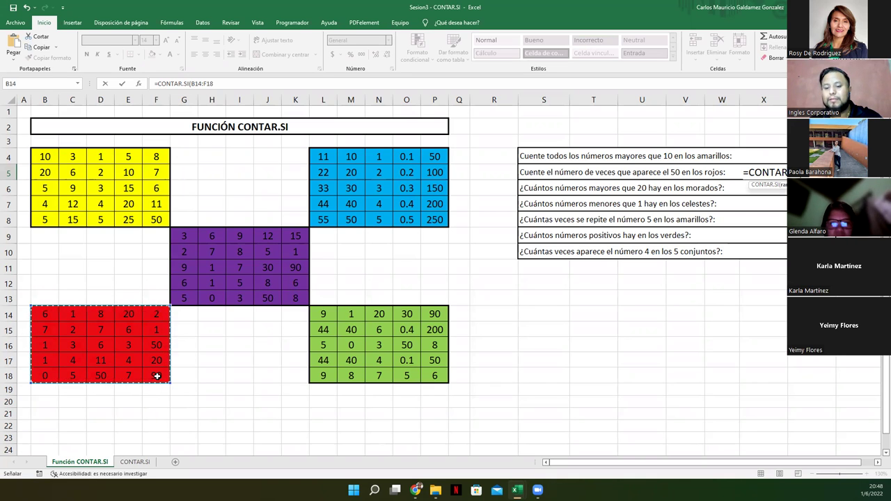
{"action": "type", "text": ";"}
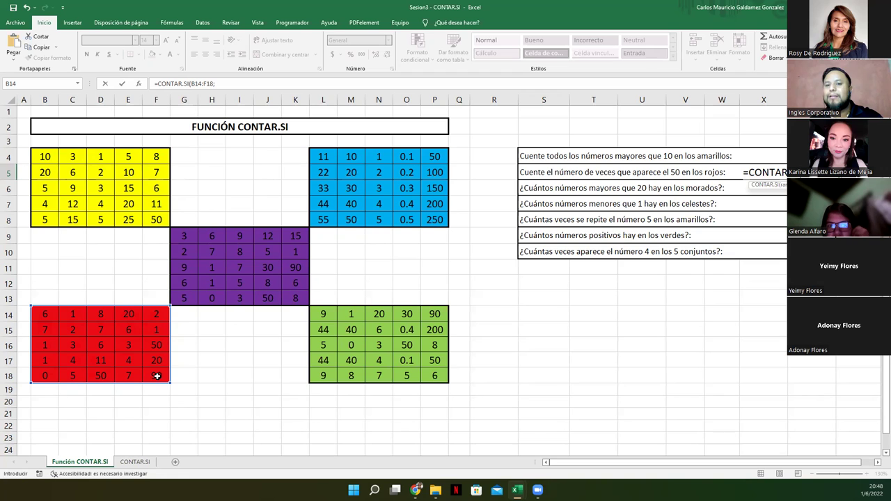
{"action": "type", "text": "\""}
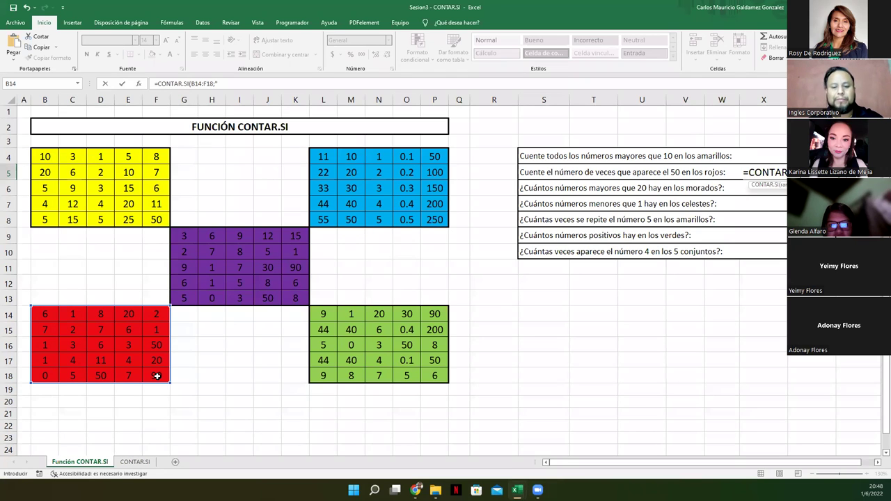
{"action": "type", "text": "=50\""}
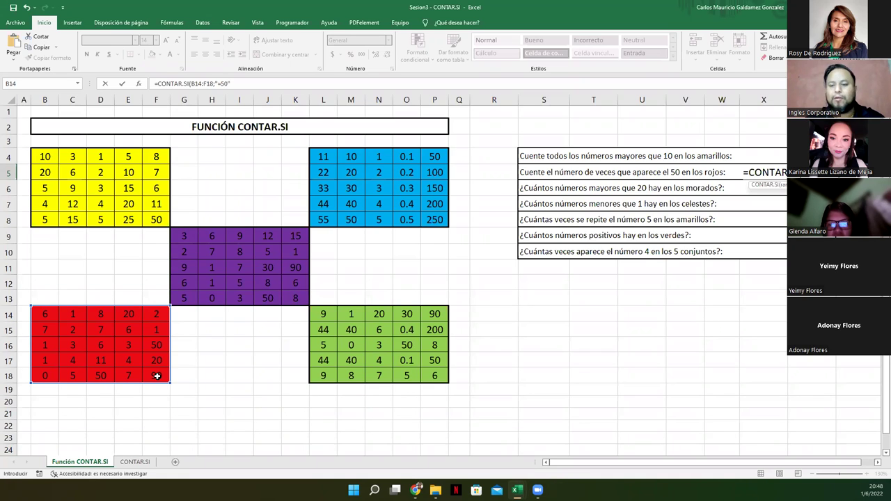
{"action": "key", "text": "ctrl+Return"}
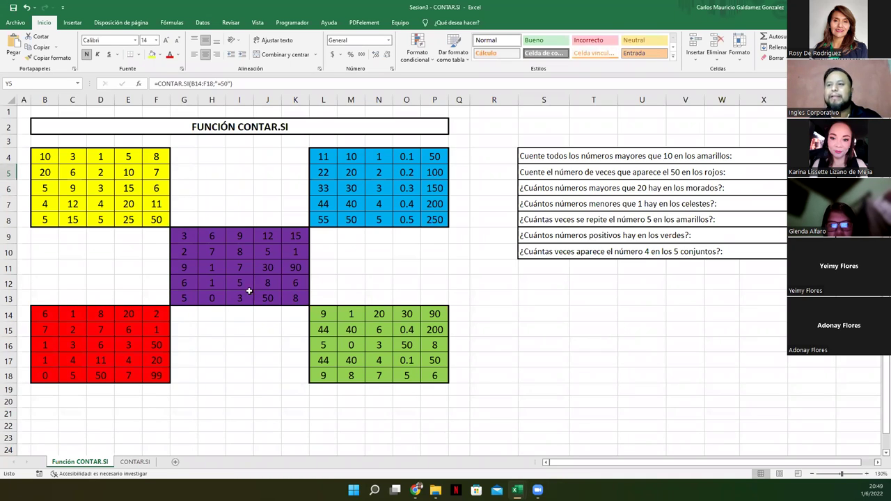
{"action": "left_click", "coordinate": [102, 375]}
{"action": "left_click", "coordinate": [156, 344]}
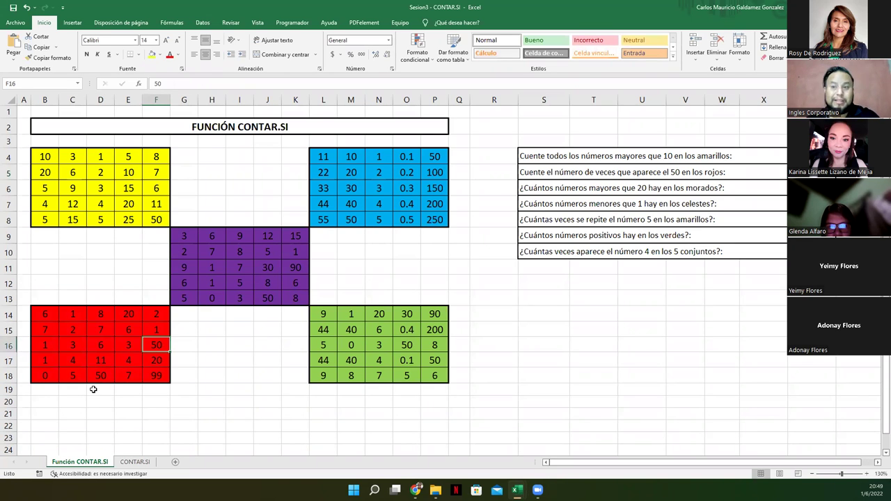
Enter a CONTAR.SI formula in Y6 over the purple range G9:K13 with the quoted criterion ">20"
{"action": "left_click", "coordinate": [784, 183]}
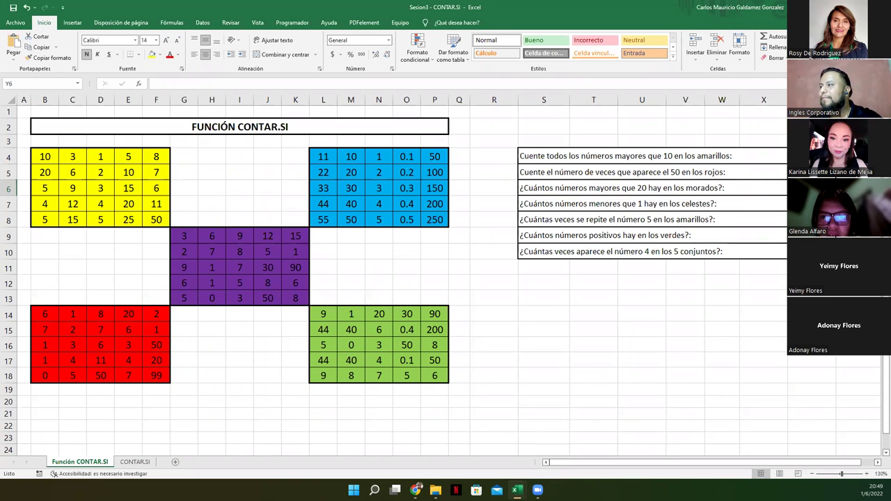
{"action": "type", "text": "="}
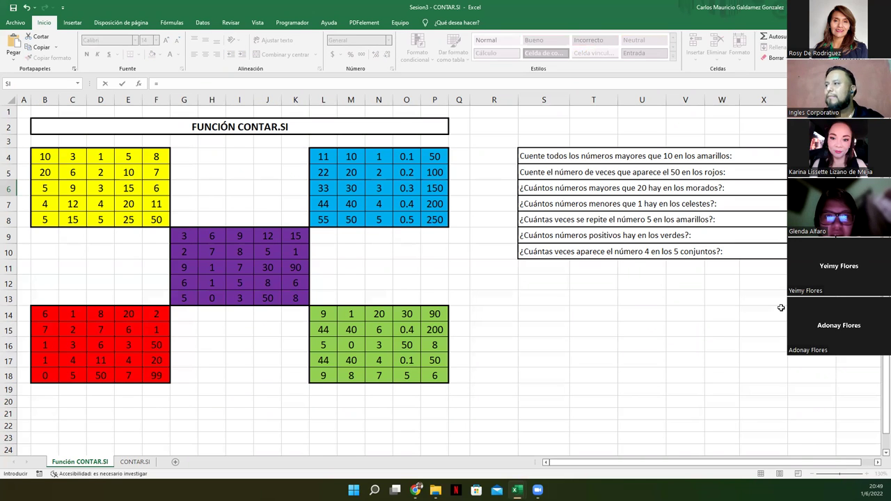
{"action": "type", "text": "con"}
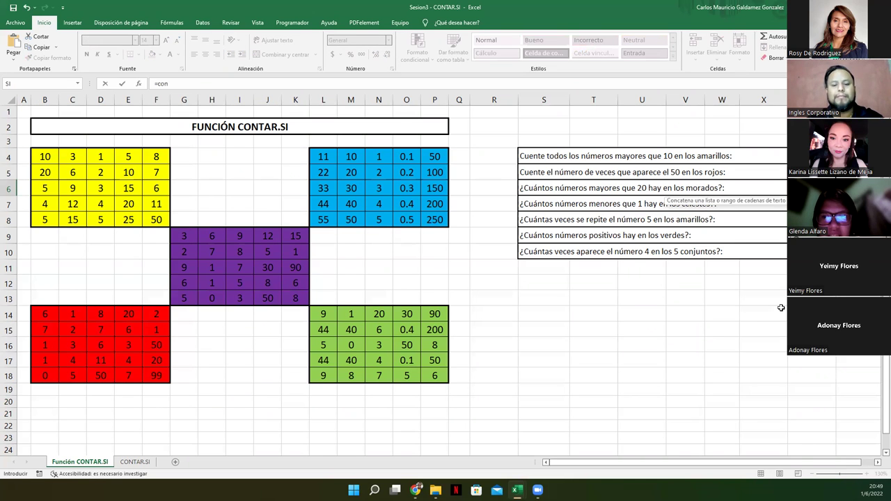
{"action": "type", "text": "tar.si"}
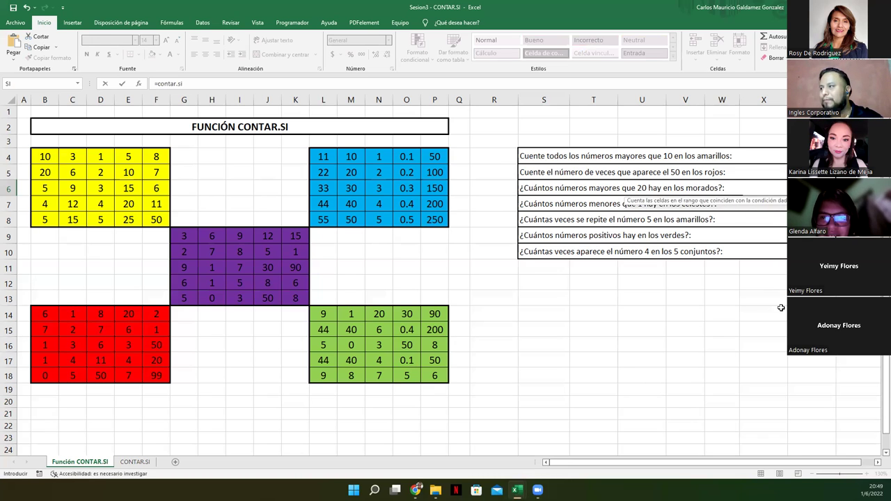
{"action": "key", "text": "Tab"}
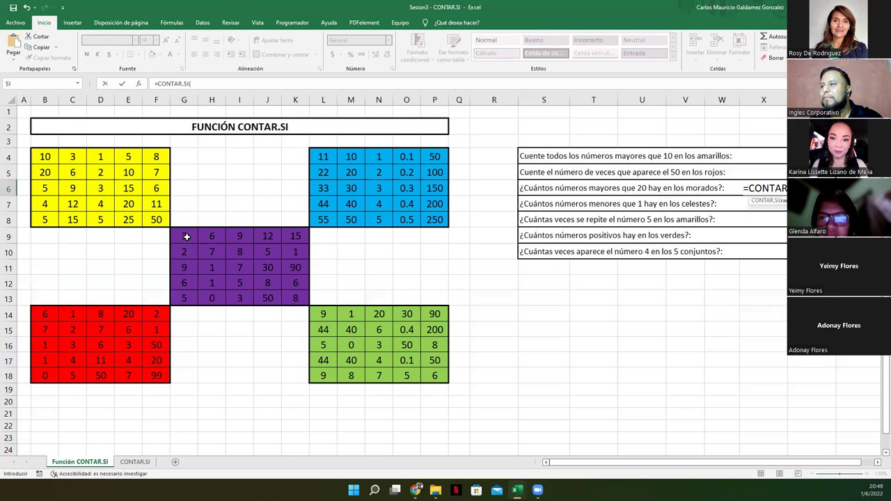
{"action": "left_click_drag", "start_coordinate": [186, 237], "coordinate": [287, 299]}
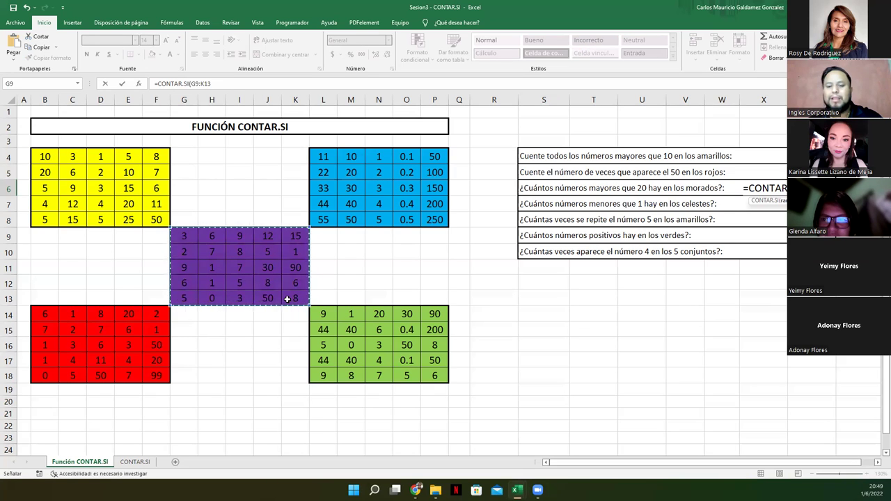
{"action": "type", "text": ";>20"}
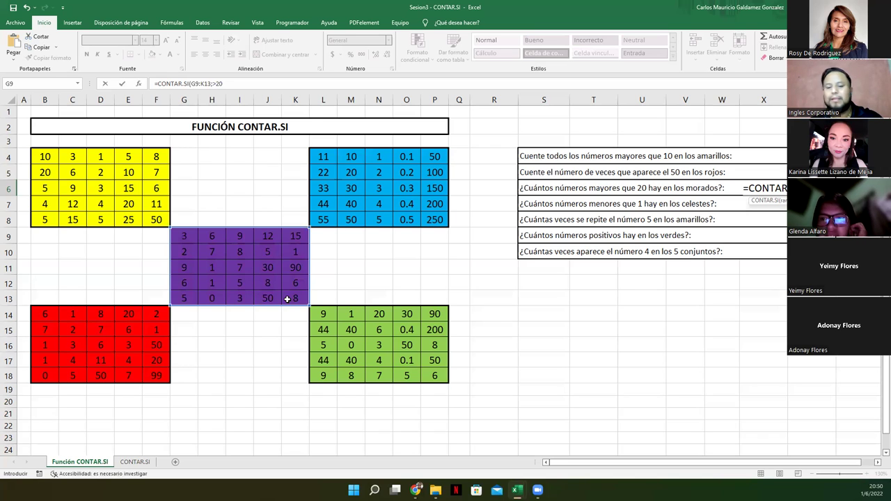
{"action": "type", "text": ")"}
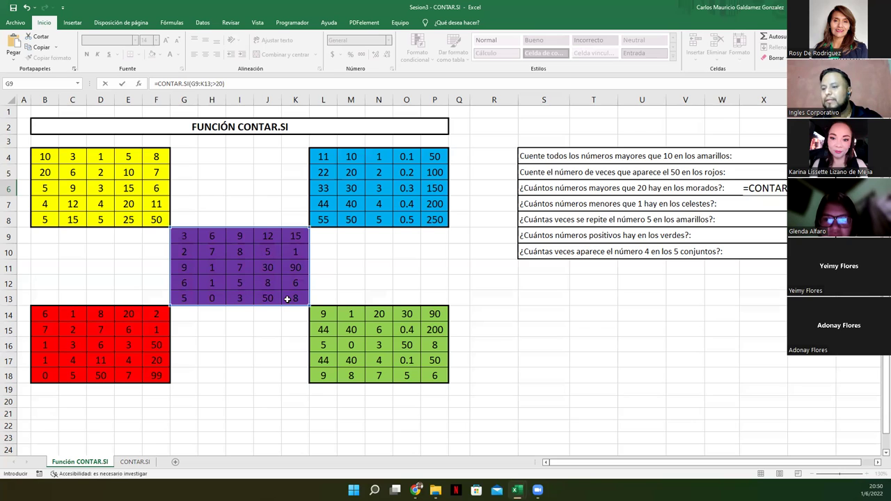
{"action": "key", "text": "Return"}
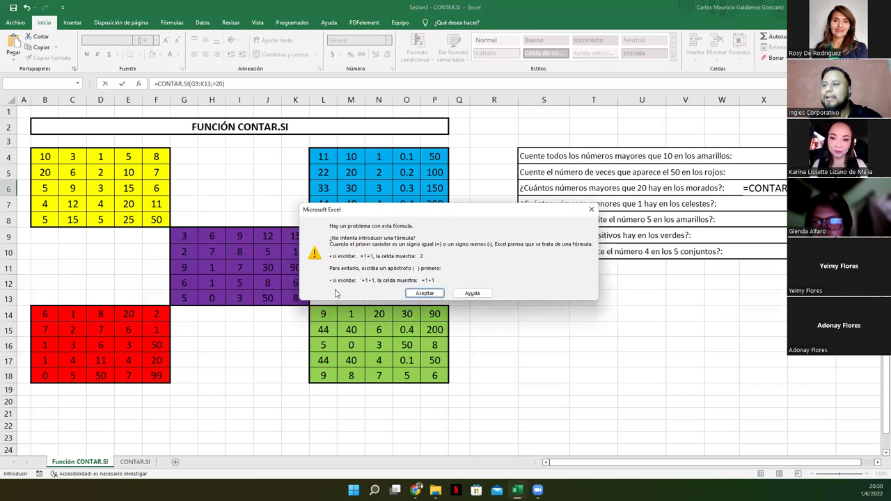
{"action": "left_click", "coordinate": [424, 293]}
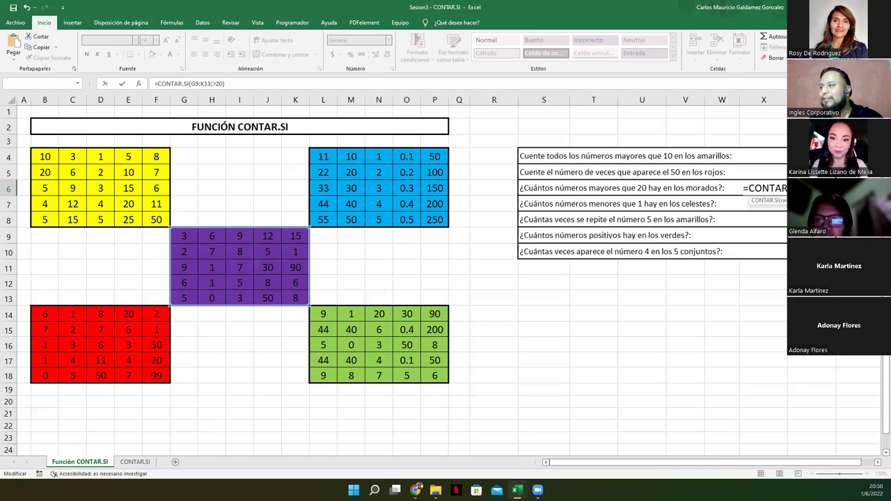
{"action": "type", "text": "\""}
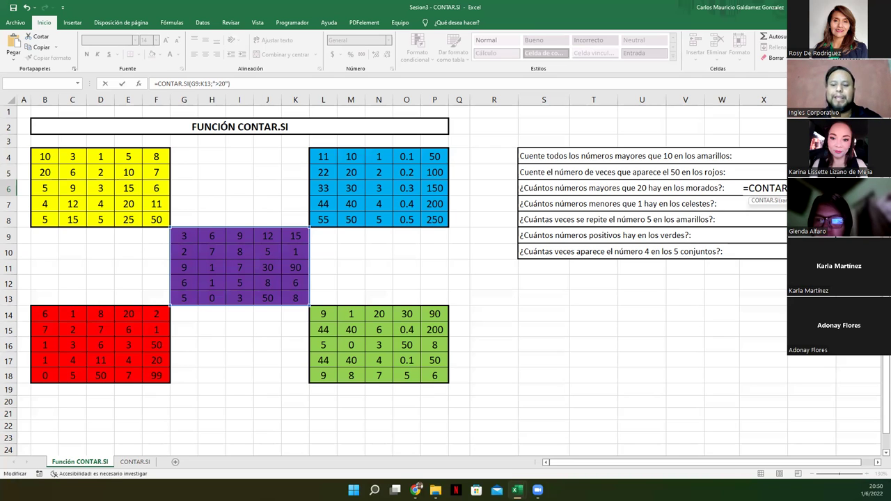
{"action": "key", "text": "ctrl+Return"}
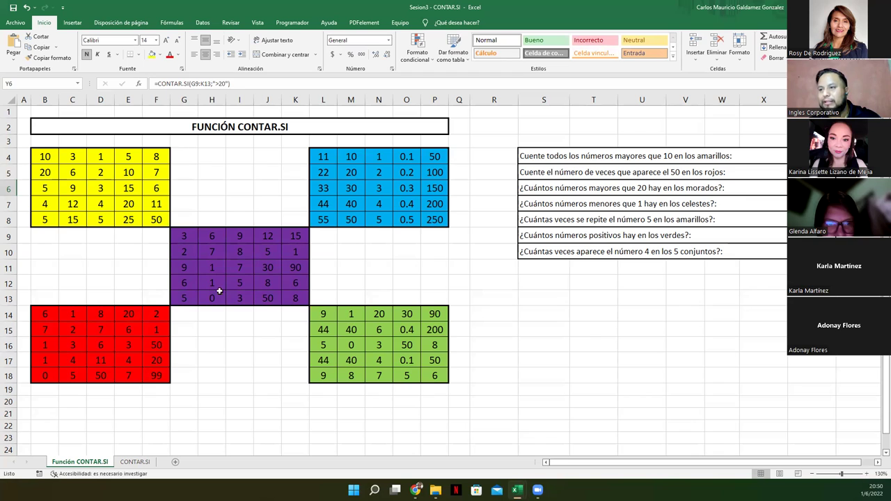
Select every number greater than 20 in the purple block to verify Y6's count
{"action": "left_click", "coordinate": [268, 268]}
{"action": "left_click", "coordinate": [297, 267], "text": "ctrl"}
{"action": "left_click", "coordinate": [267, 298], "text": "ctrl"}
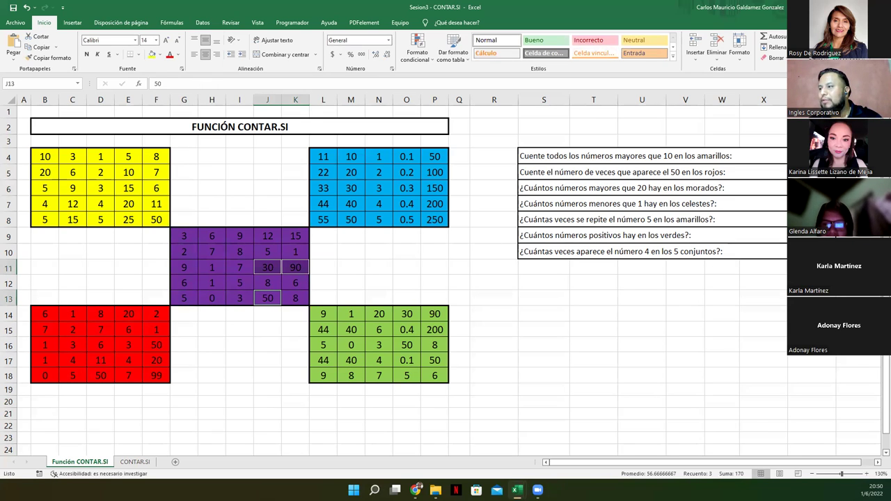
Enter a CONTAR.SI formula in Y7 over the light-blue range L4:P8 with the criterion "<1", and select that block's decimals in O4:O8
{"action": "left_click", "coordinate": [800, 203]}
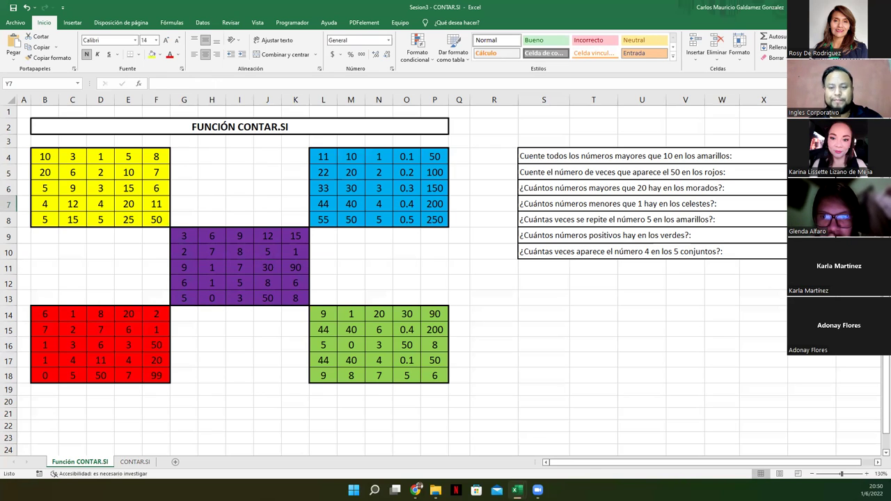
{"action": "type", "text": "="}
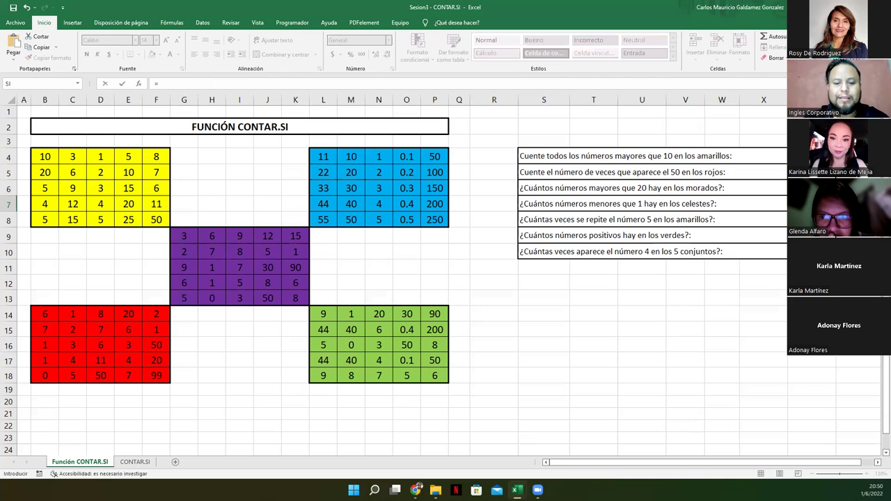
{"action": "type", "text": "contar."}
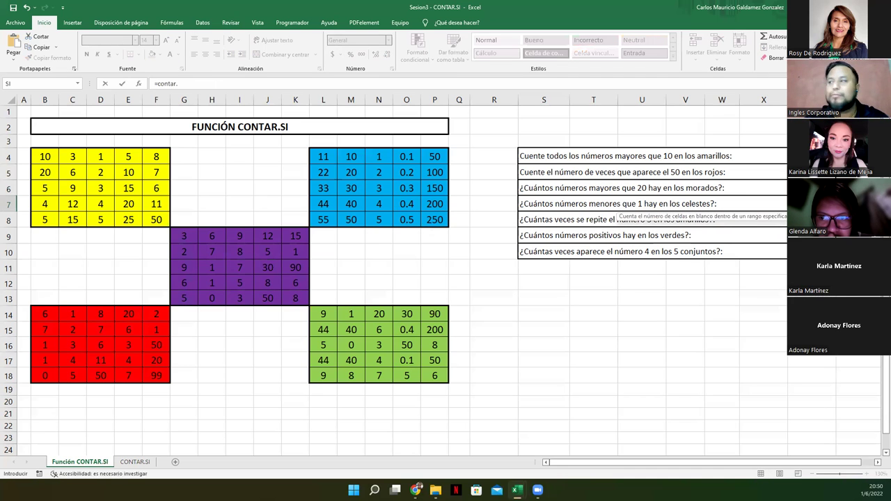
{"action": "type", "text": "si"}
{"action": "key", "text": "Tab"}
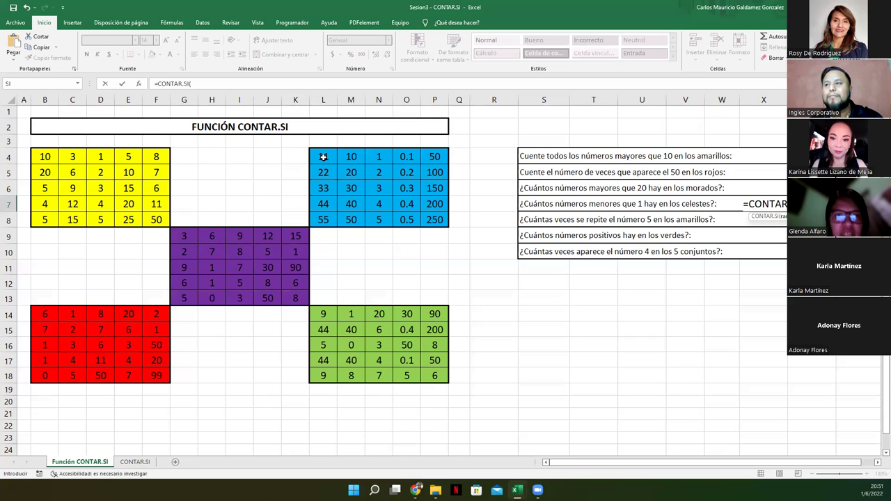
{"action": "left_click_drag", "start_coordinate": [323, 157], "coordinate": [433, 219]}
{"action": "type", "text": ";<1"}
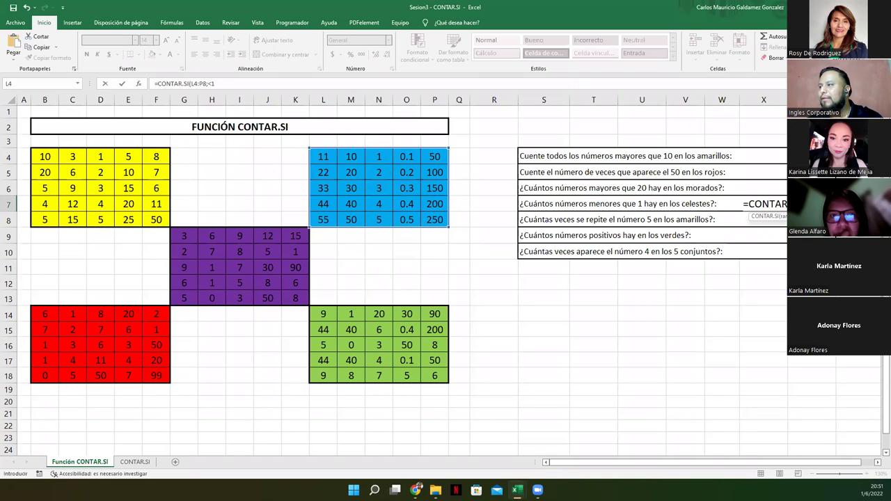
{"action": "key", "text": "F2"}
{"action": "type", "text": "\""}
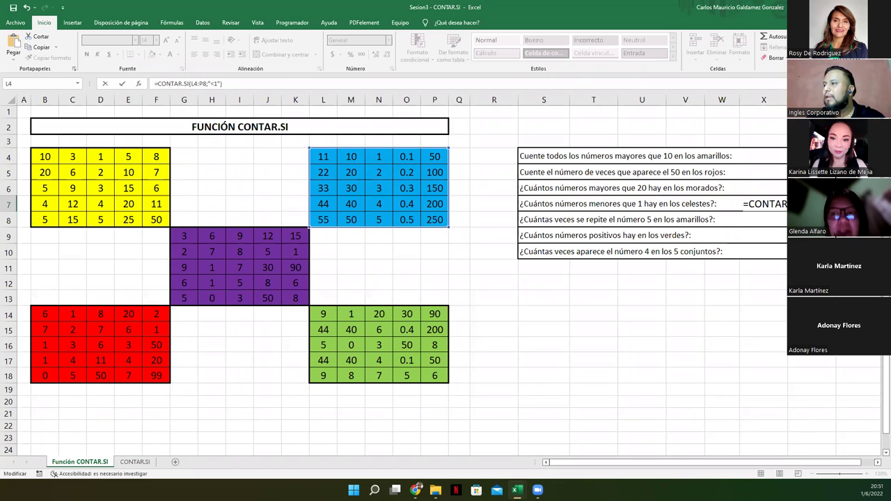
{"action": "key", "text": "Return"}
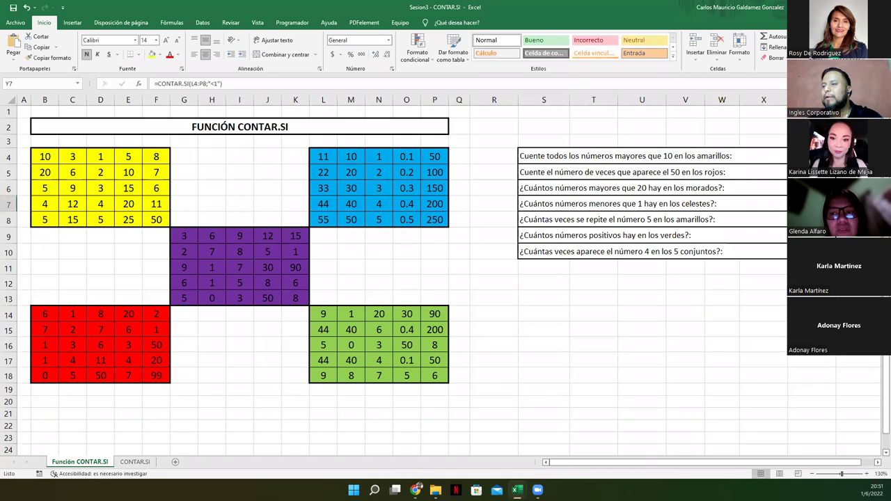
{"action": "left_click", "coordinate": [406, 156]}
{"action": "left_click_drag", "start_coordinate": [411, 193], "coordinate": [411, 217]}
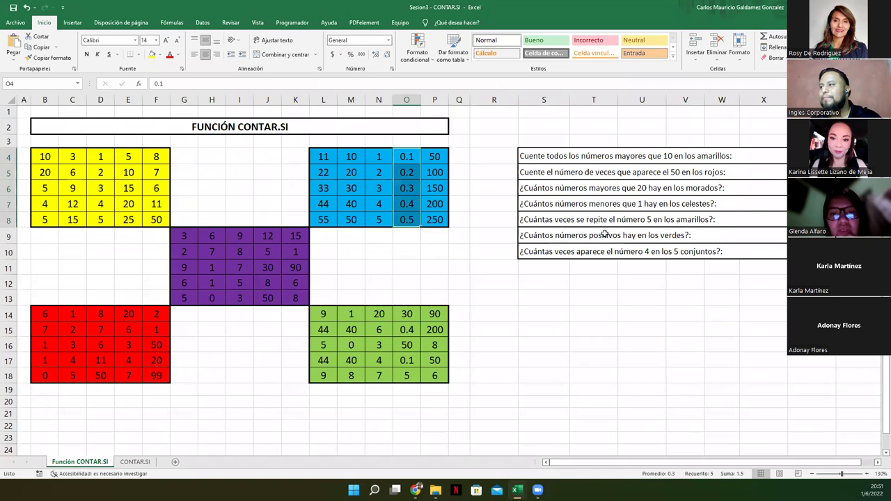
Enter a CONTAR.SI formula in Y8 over the yellow range B4:F8 with the criterion "=5"
{"action": "left_click", "coordinate": [809, 220]}
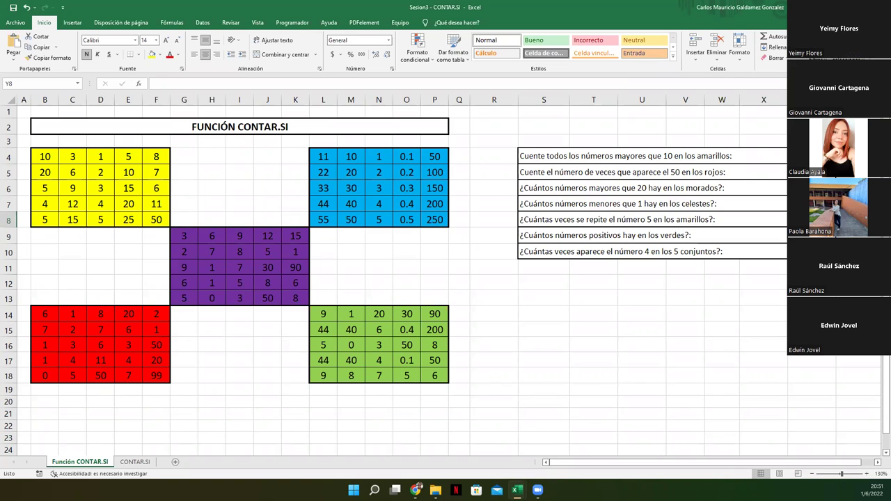
{"action": "type", "text": "=co"}
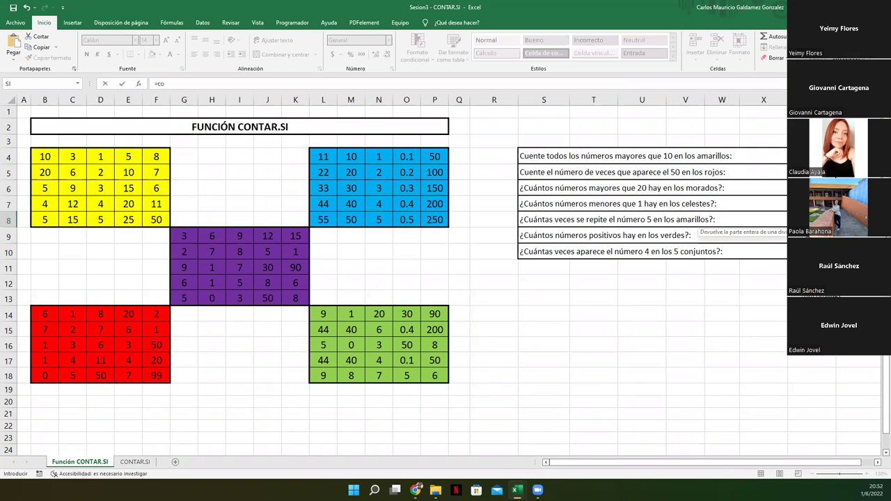
{"action": "type", "text": "ntar.si"}
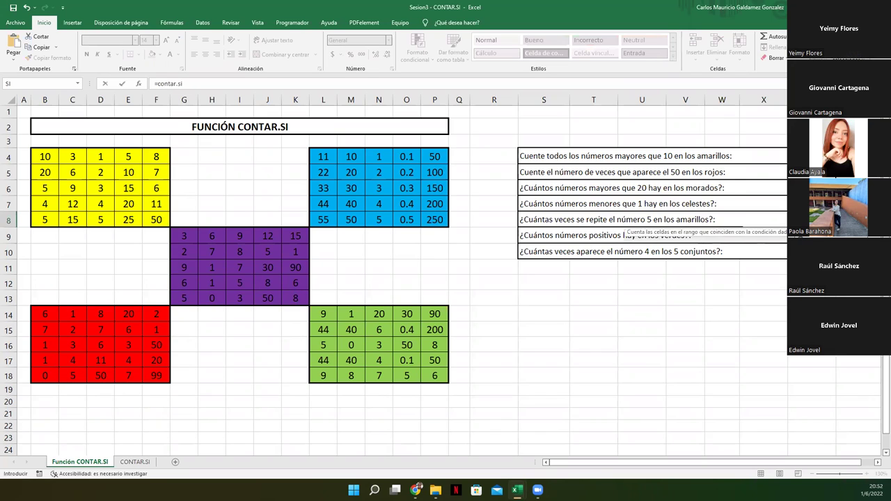
{"action": "key", "text": "Tab"}
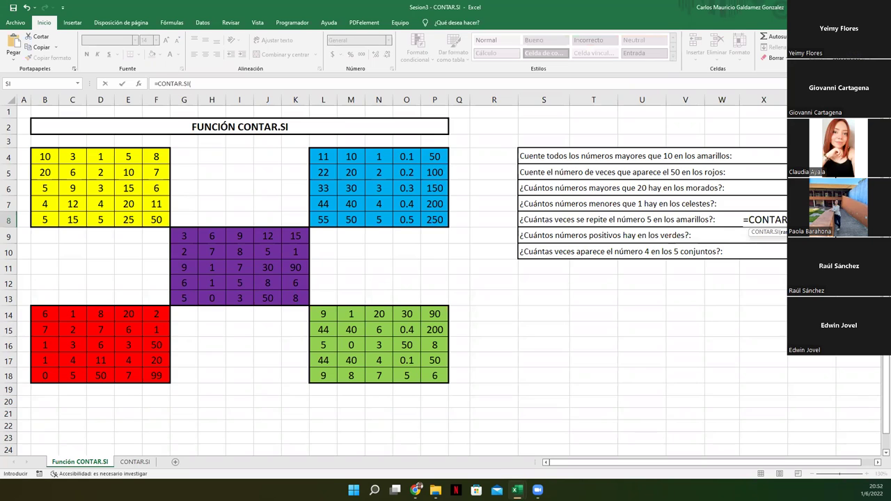
{"action": "left_click", "coordinate": [46, 156]}
{"action": "left_click_drag", "start_coordinate": [63, 171], "coordinate": [167, 220]}
{"action": "type", "text": ";"}
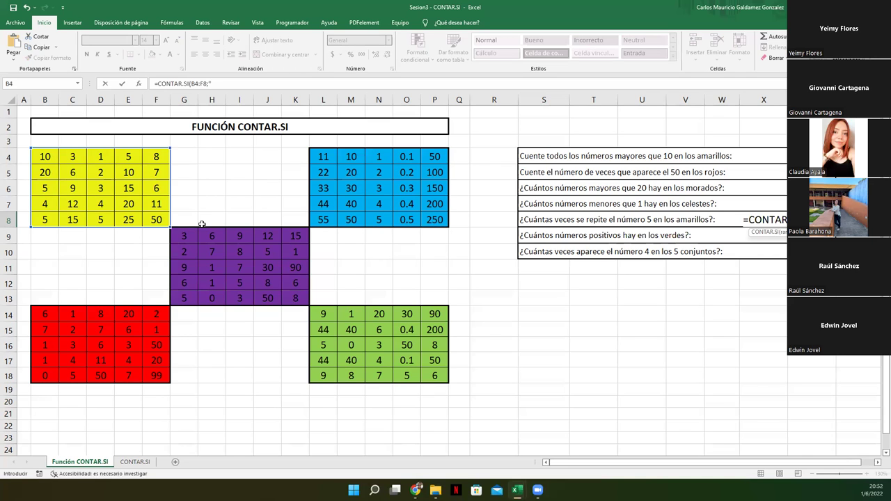
{"action": "type", "text": "%"}
{"action": "key", "text": "BackSpace"}
{"action": "type", "text": ")"}
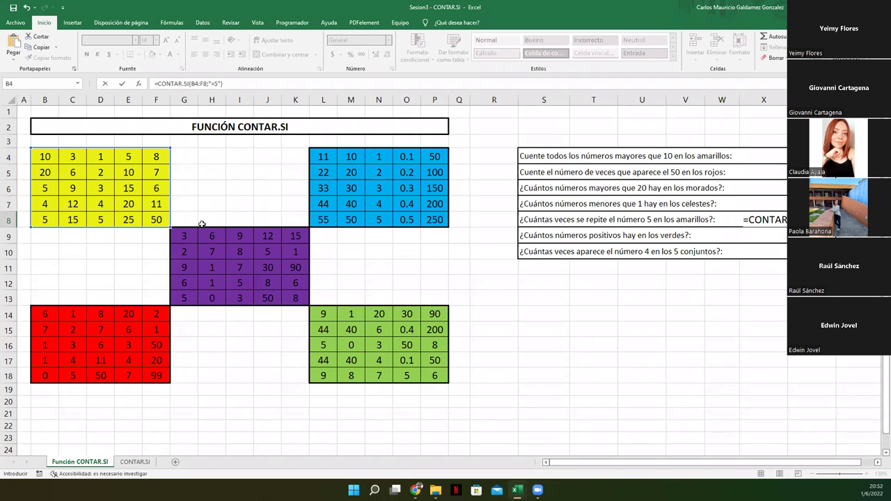
{"action": "key", "text": "Tab"}
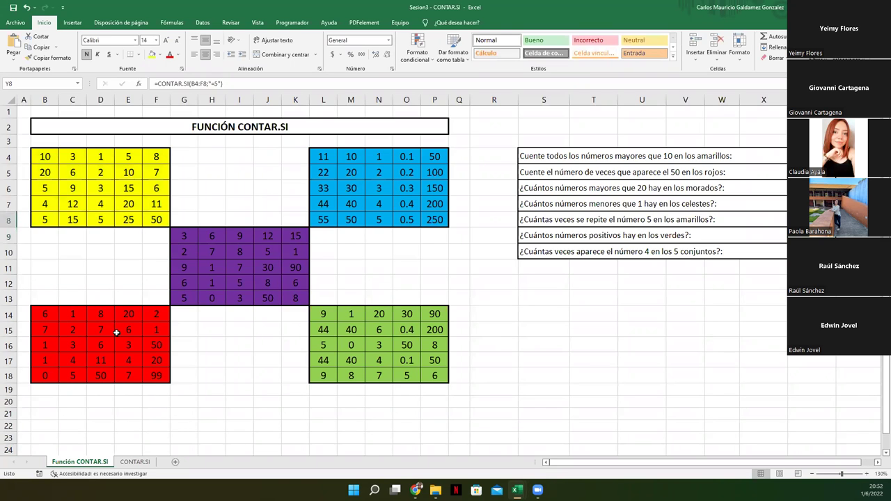
Select every 5 in the yellow block to verify Y8's count
{"action": "left_click", "coordinate": [132, 158]}
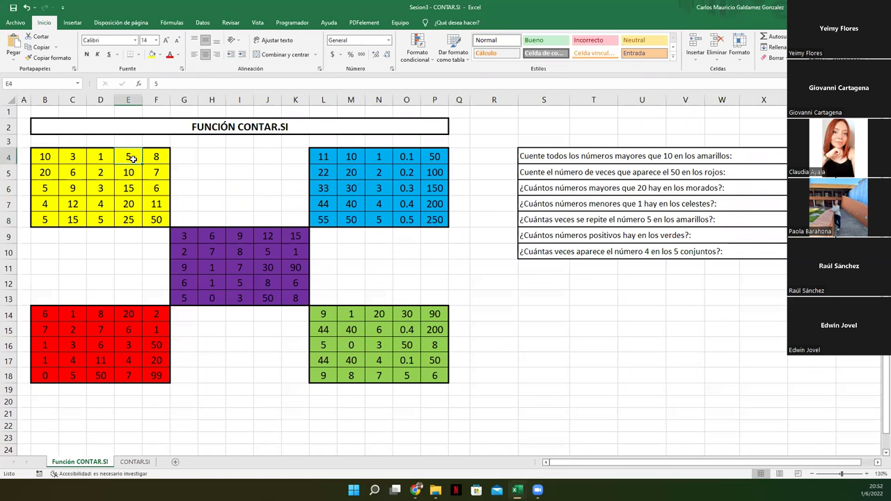
{"action": "left_click", "coordinate": [48, 189], "text": "ctrl"}
{"action": "left_click", "coordinate": [98, 220], "text": "ctrl"}
{"action": "left_click", "coordinate": [39, 221], "text": "ctrl"}
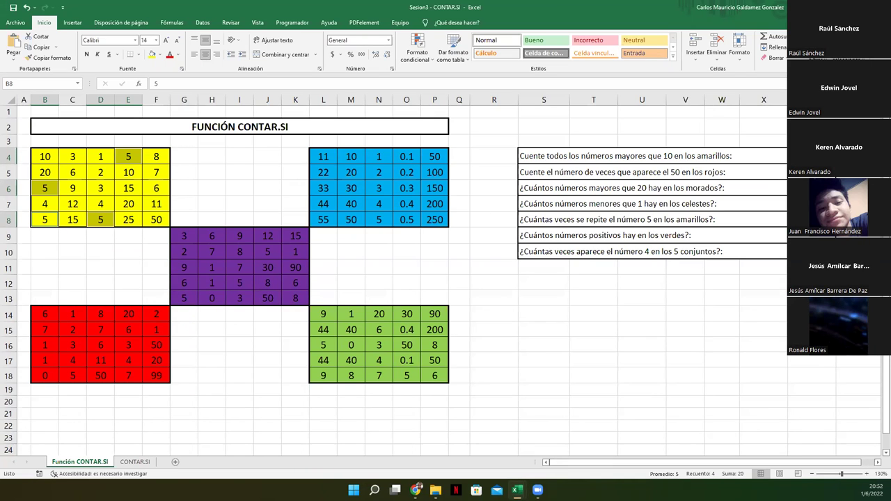
Enter a CONTAR.SI formula in Y9 over the green range L14:P18 with the criterion ">0", and select that block without its 0
{"action": "left_click", "coordinate": [793, 237]}
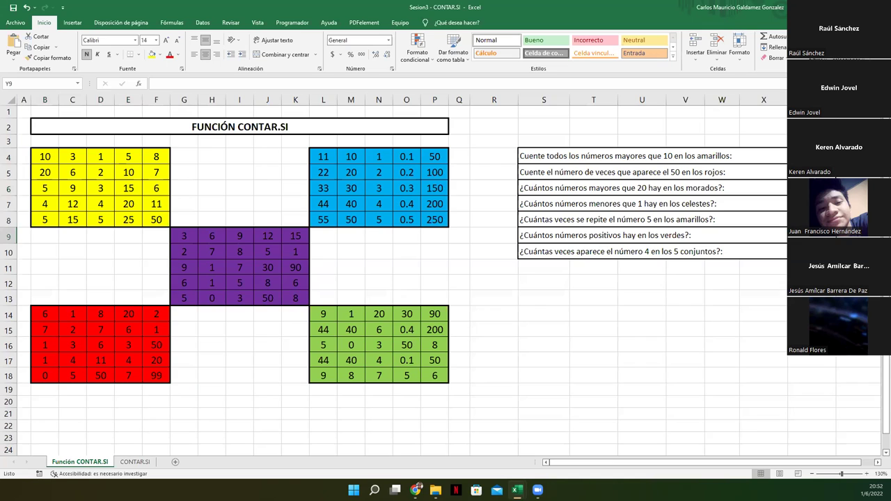
{"action": "type", "text": "=contar.s"}
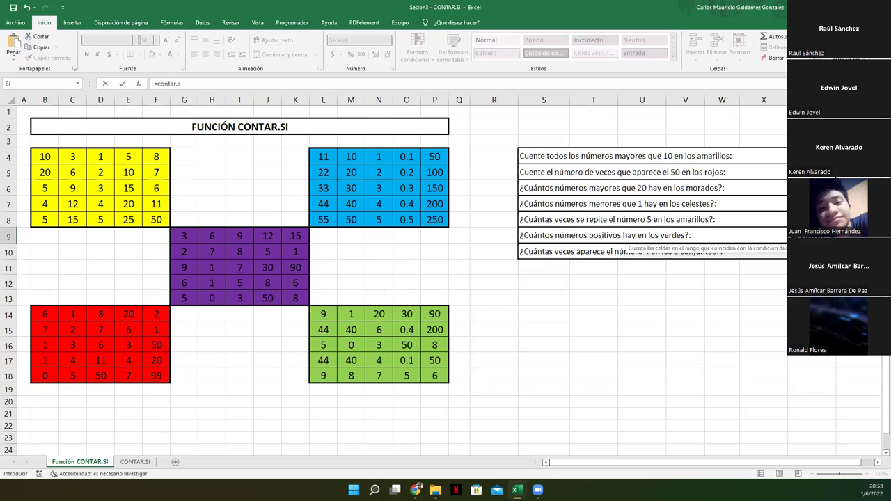
{"action": "key", "text": "Tab"}
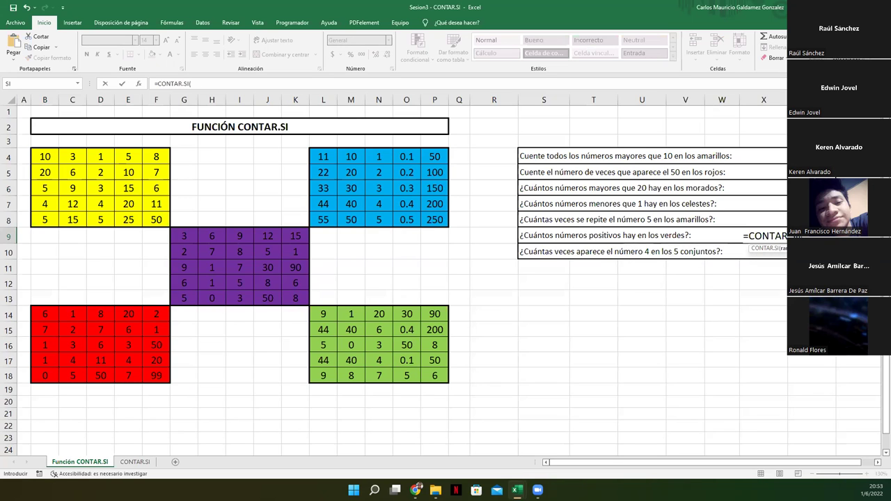
{"action": "left_click_drag", "start_coordinate": [322, 314], "coordinate": [425, 374]}
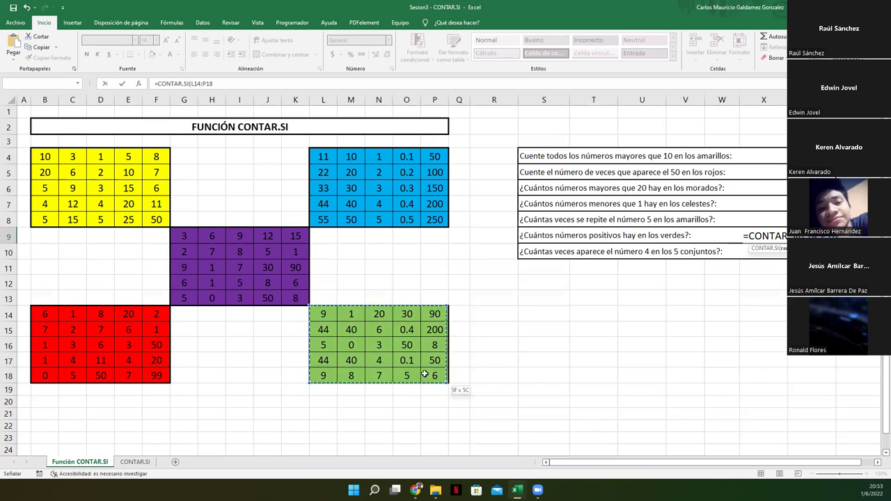
{"action": "type", "text": ";\">0"}
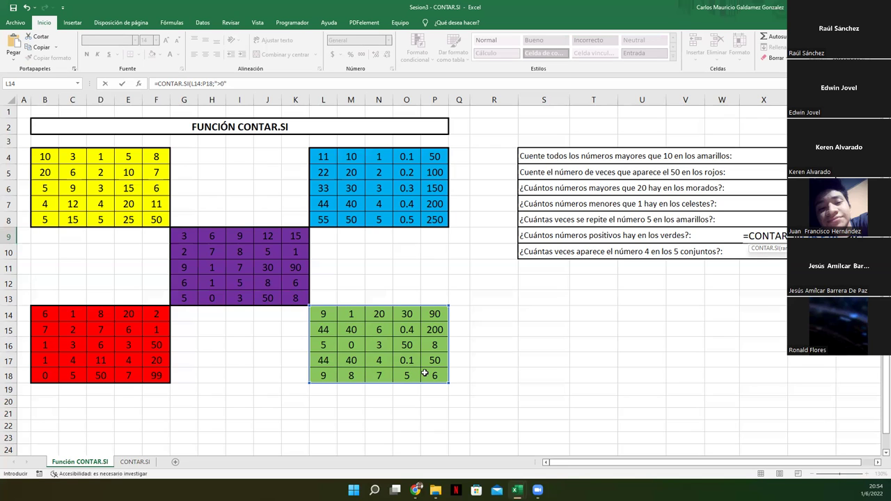
{"action": "type", "text": ")"}
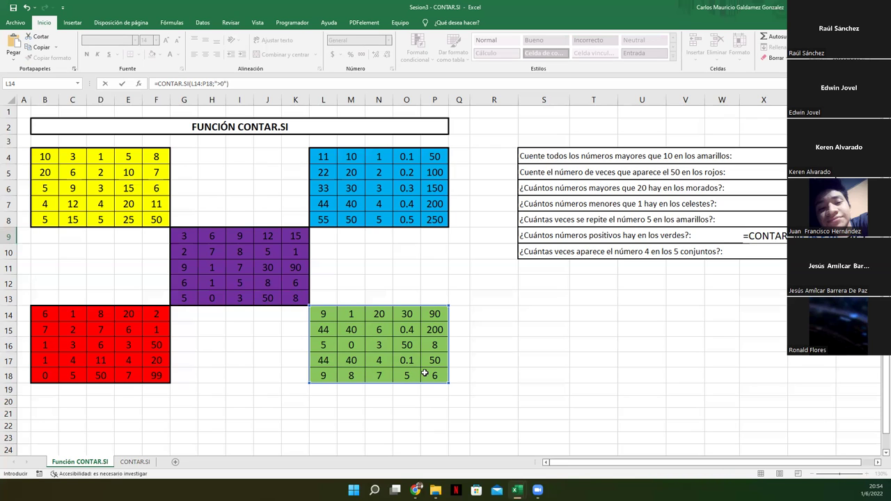
{"action": "key", "text": "Return"}
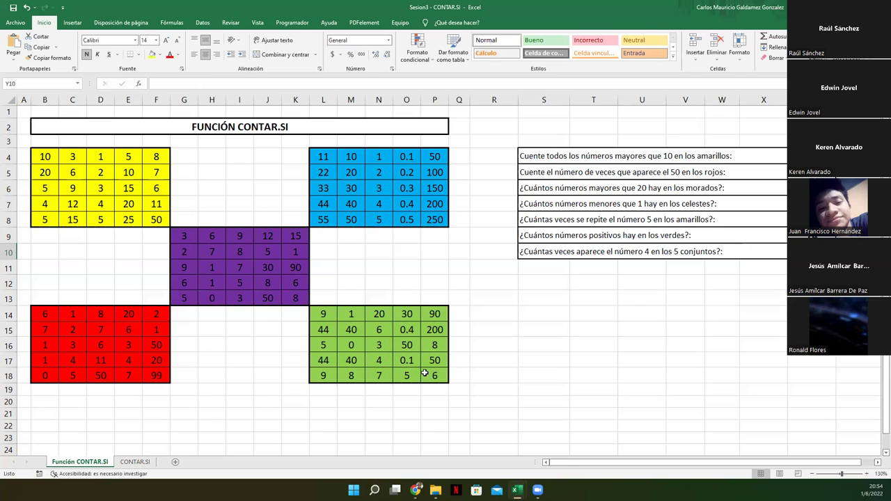
{"action": "left_click_drag", "start_coordinate": [323, 314], "coordinate": [425, 376]}
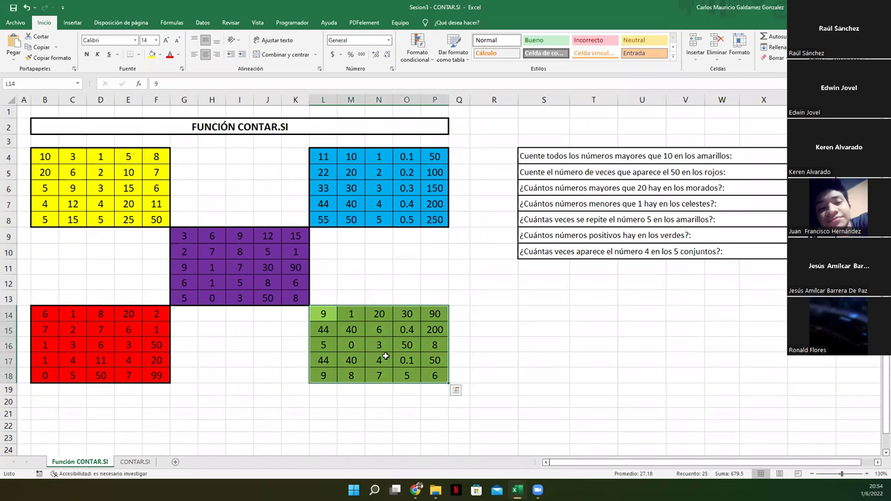
{"action": "left_click", "coordinate": [353, 345], "text": "ctrl"}
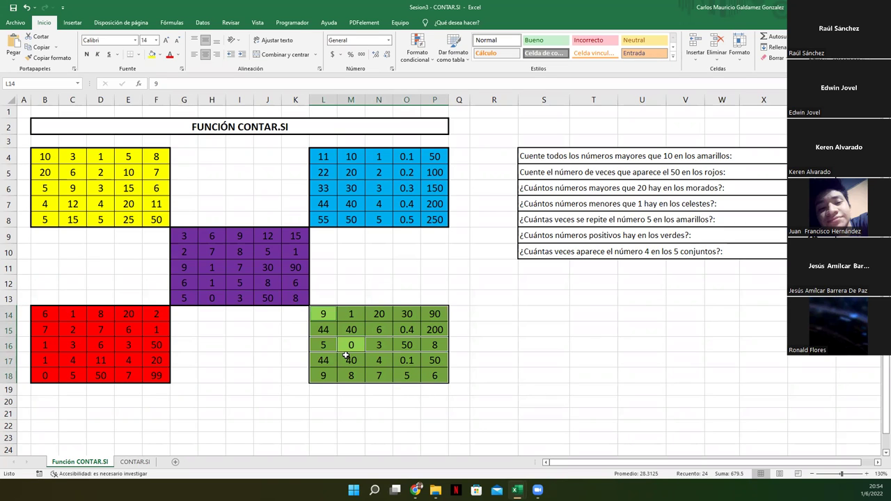
Enter a CONTAR.SI formula in Y10 over the range B4:P18 covering all five blocks, with the criterion "=4"
{"action": "left_click", "coordinate": [801, 251]}
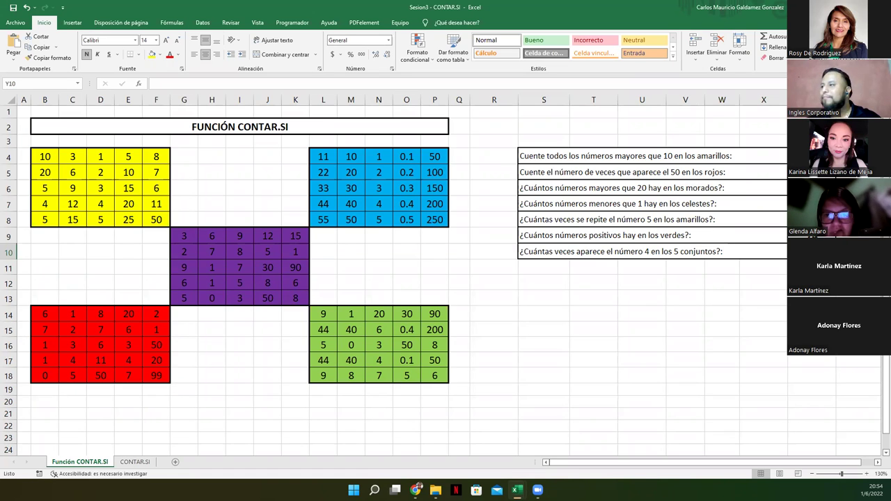
{"action": "type", "text": "=contar"}
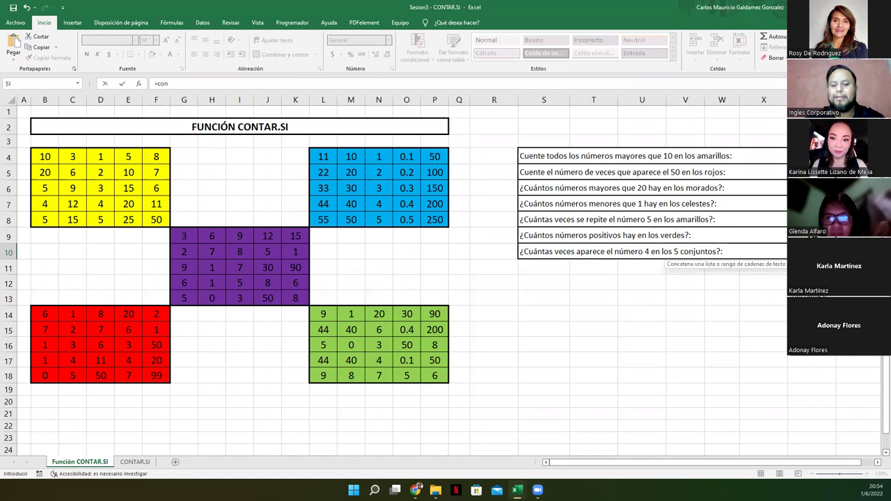
{"action": "key", "text": "Down"}
{"action": "key", "text": "Down"}
{"action": "key", "text": "Tab"}
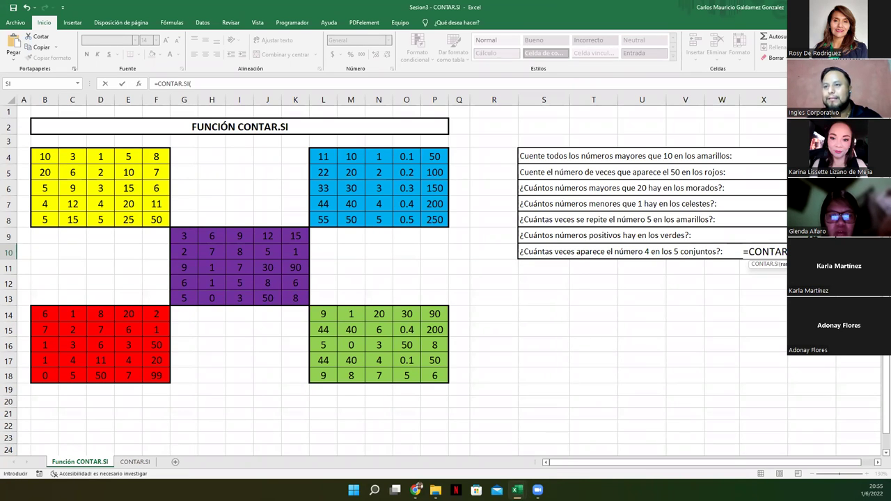
{"action": "left_click", "coordinate": [44, 158]}
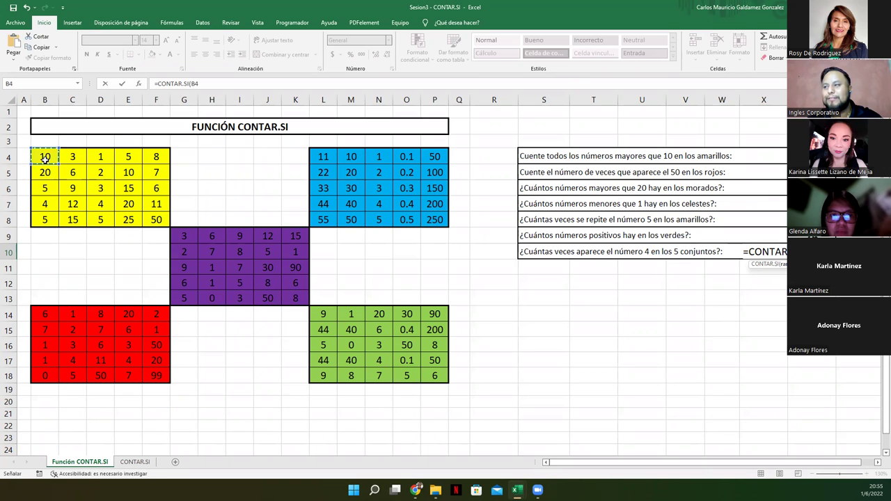
{"action": "mouse_move", "coordinate": [45, 159]}
{"action": "left_mouse_down"}
{"action": "mouse_move", "coordinate": [155, 215]}
{"action": "mouse_move", "coordinate": [295, 332]}
{"action": "mouse_move", "coordinate": [435, 374]}
{"action": "left_mouse_up"}
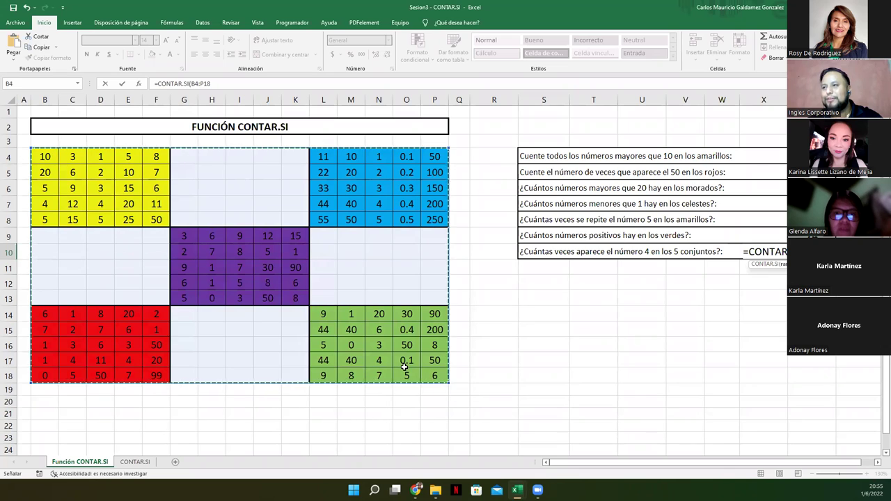
{"action": "type", "text": ";\"=4"}
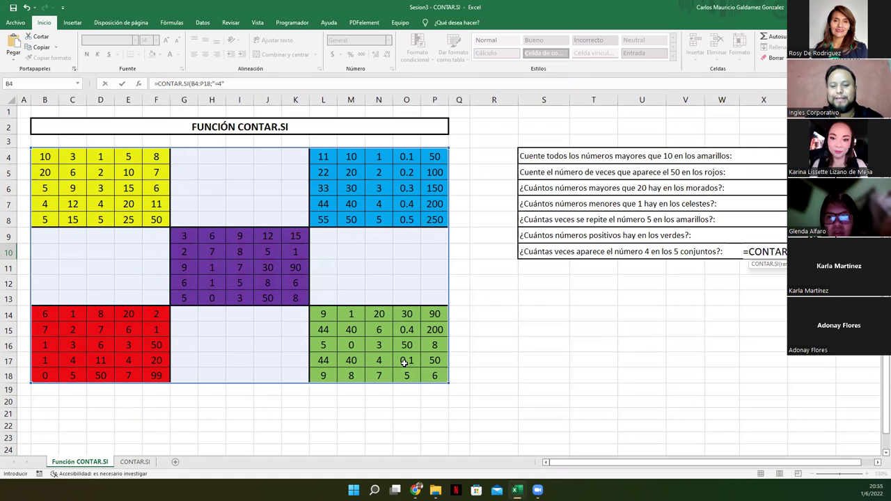
{"action": "type", "text": ")"}
{"action": "key", "text": "Return"}
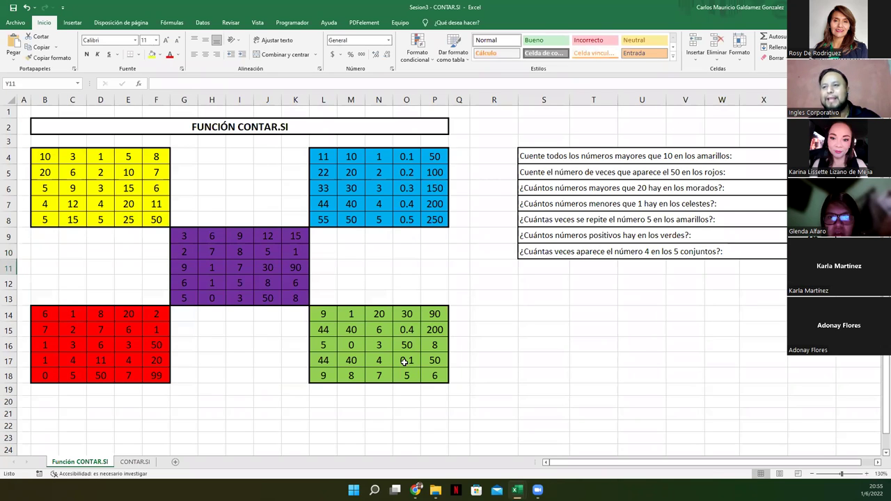
Select every 4 in the yellow, light-blue, green and red blocks to verify Y10's count
{"action": "left_click", "coordinate": [41, 204]}
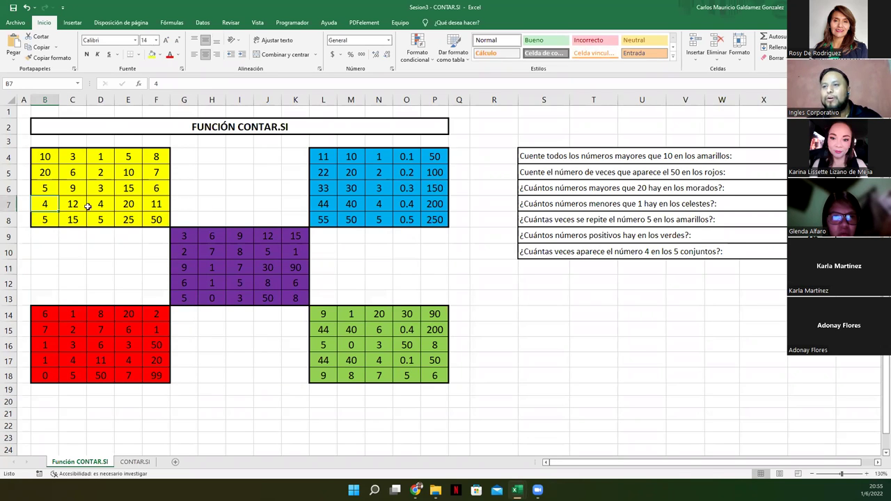
{"action": "left_click", "coordinate": [100, 204], "text": "ctrl"}
{"action": "left_click", "coordinate": [382, 206], "text": "ctrl"}
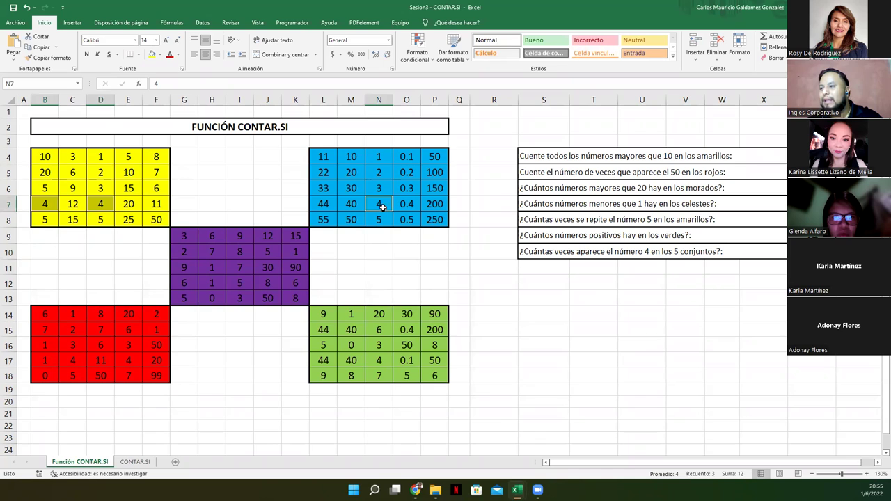
{"action": "left_click", "coordinate": [377, 362], "text": "ctrl"}
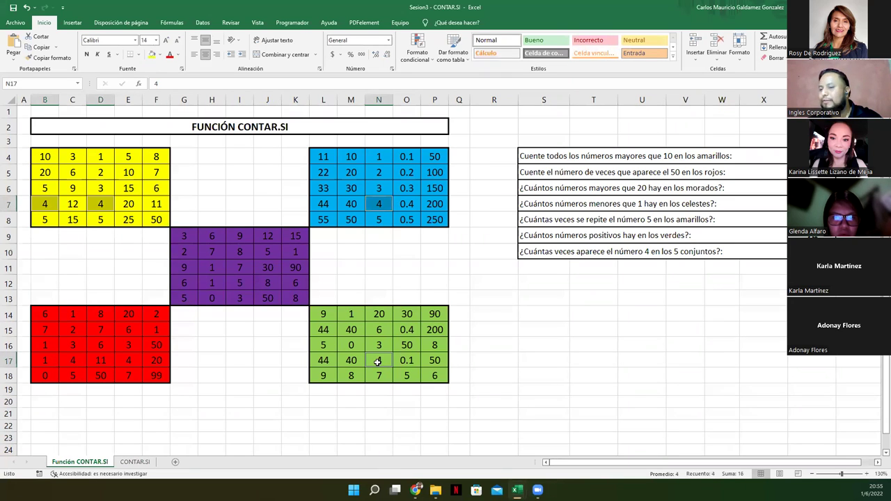
{"action": "left_click", "coordinate": [133, 359], "text": "ctrl"}
{"action": "left_click", "coordinate": [73, 363], "text": "ctrl"}
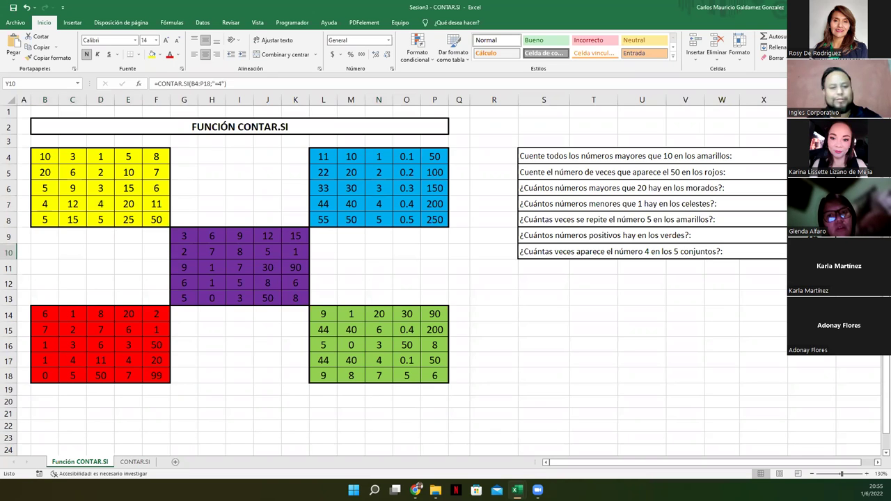
Review the range used by Y10's formula and select B4:P18 across all five blocks to show it
{"action": "double_click", "coordinate": [762, 251]}
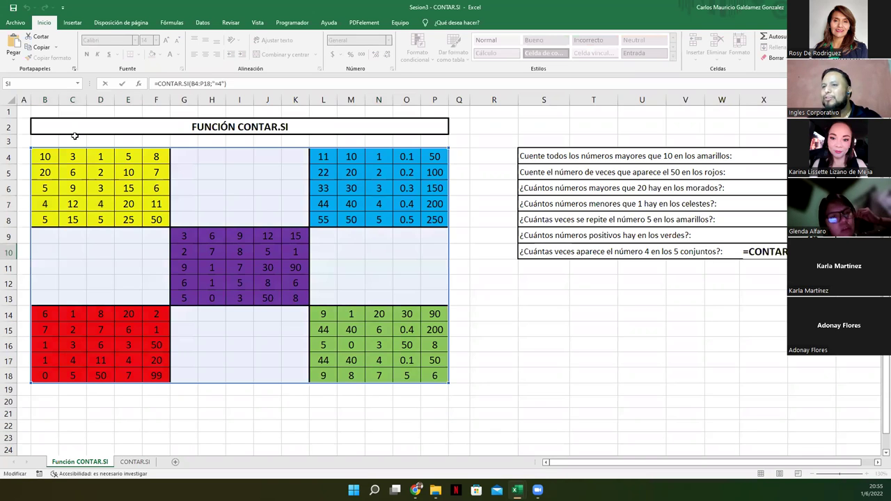
{"action": "left_click", "coordinate": [40, 155]}
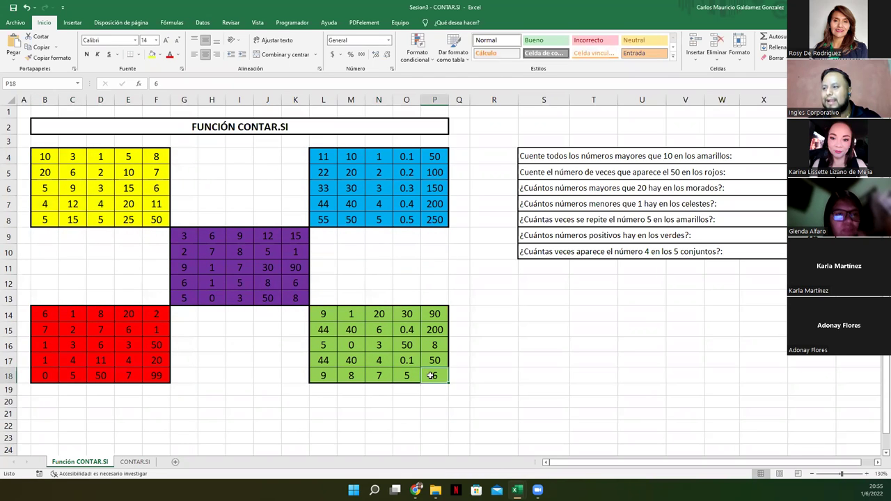
{"action": "left_click_drag", "start_coordinate": [45, 157], "coordinate": [445, 380]}
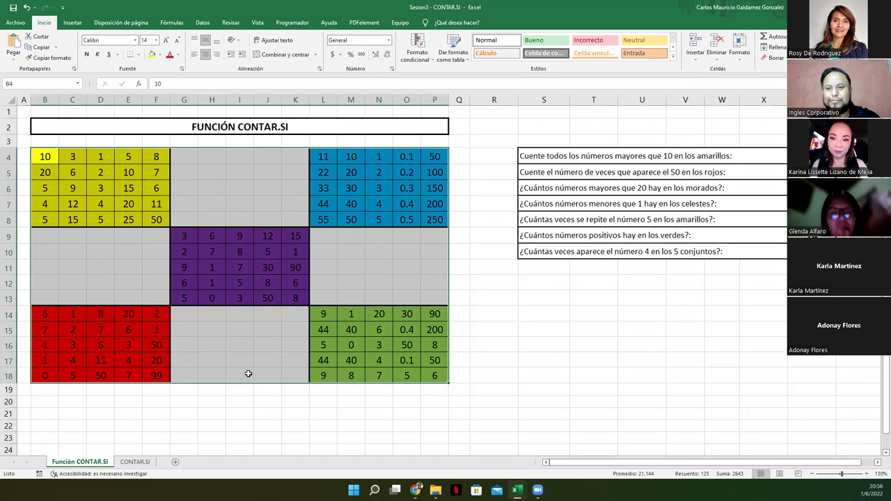
{"action": "left_click", "coordinate": [766, 252]}
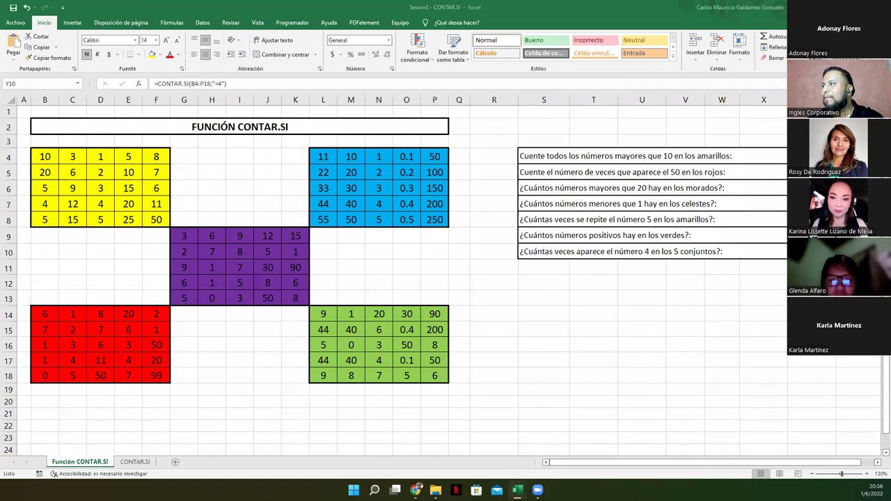
Keep the CONTAR.SI workbook open, switch to the Sesion3 - Función SUMAR.SI-2 workbook and close it with its changes saved
{"action": "key", "text": "ctrl+w"}
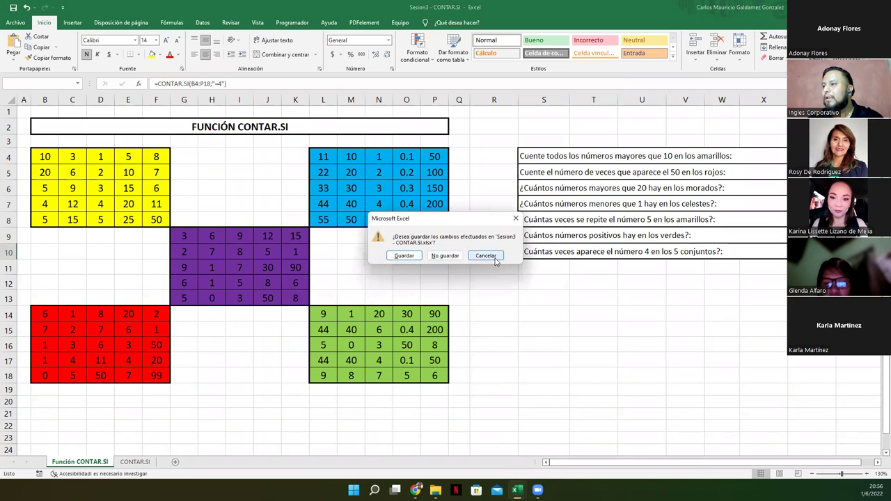
{"action": "left_click", "coordinate": [485, 256]}
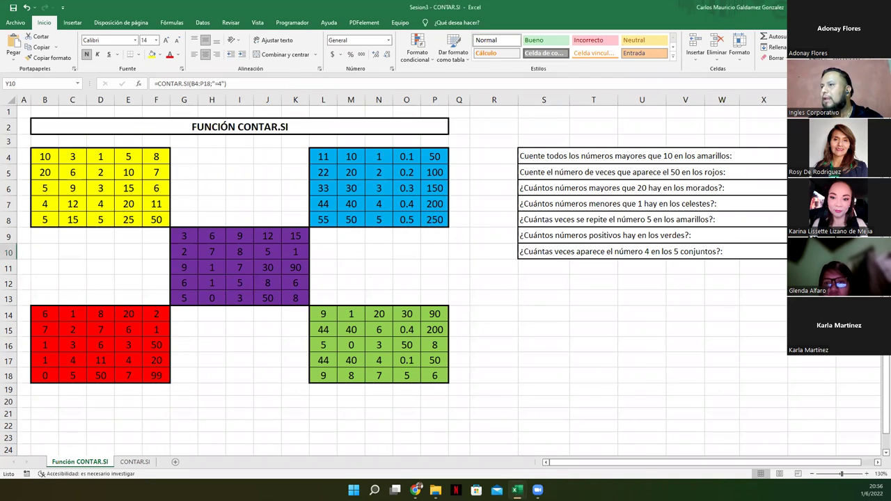
{"action": "key", "text": "ctrl+Tab"}
{"action": "key", "text": "ctrl+Tab"}
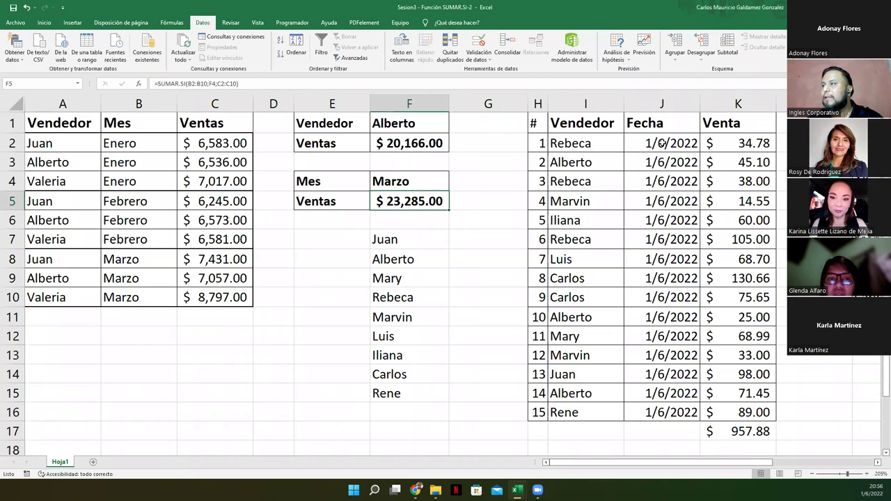
{"action": "key", "text": "ctrl+w"}
{"action": "left_click", "coordinate": [418, 263]}
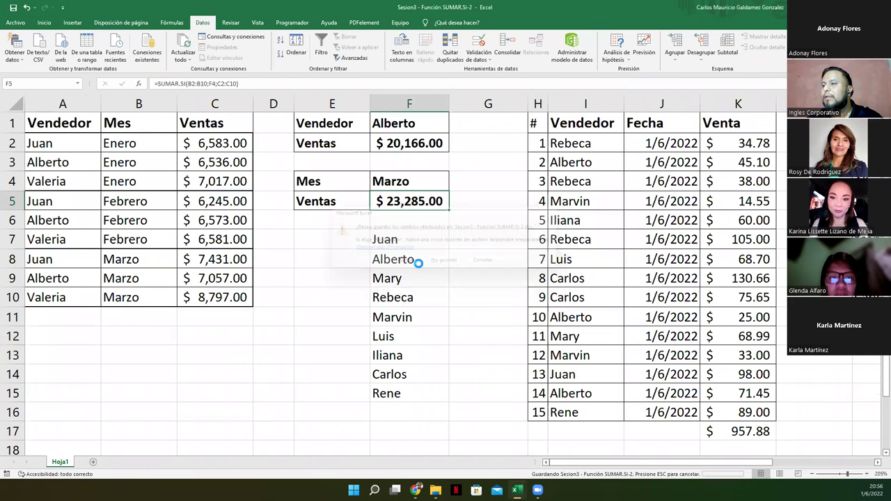
Switch to the Genially presentation and advance past the SUMAR.SI example to the "Fin de la practica" slide
{"action": "key", "text": "alt+Tab"}
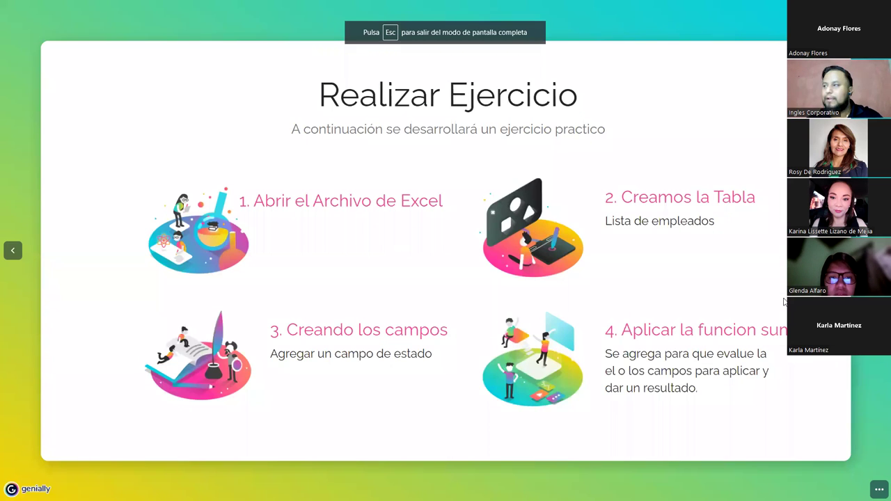
{"action": "key", "text": "Right"}
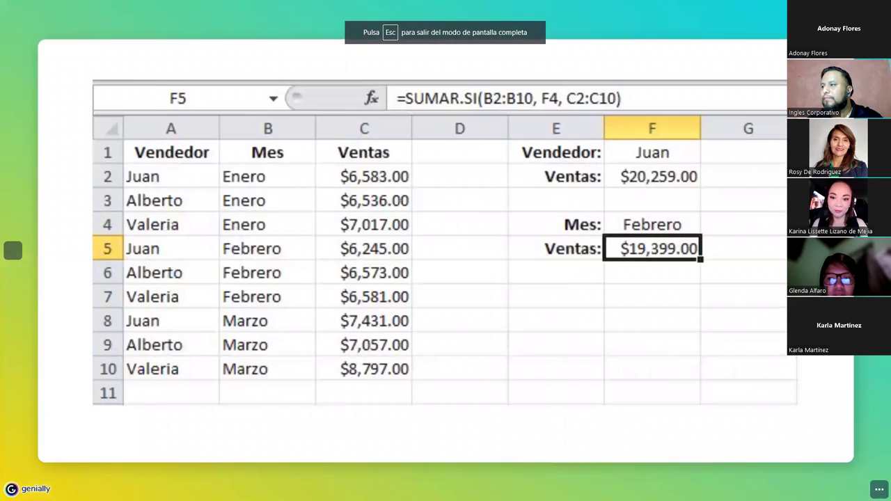
{"action": "key", "text": "Right"}
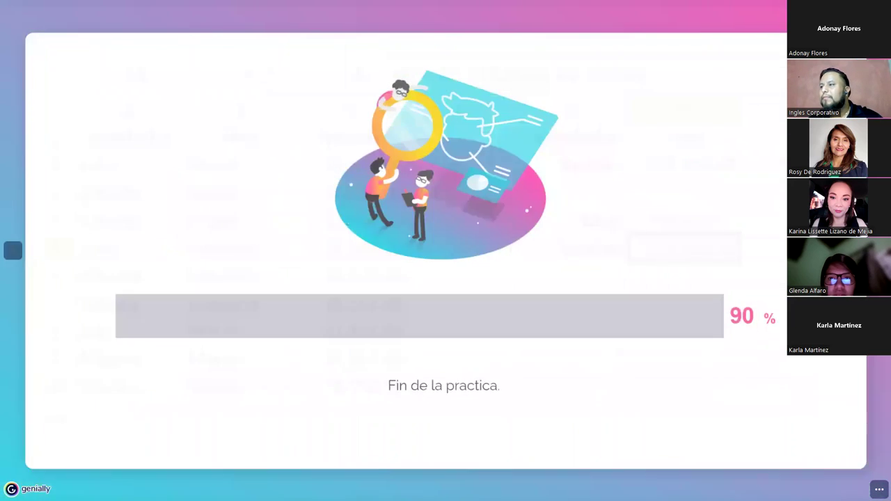